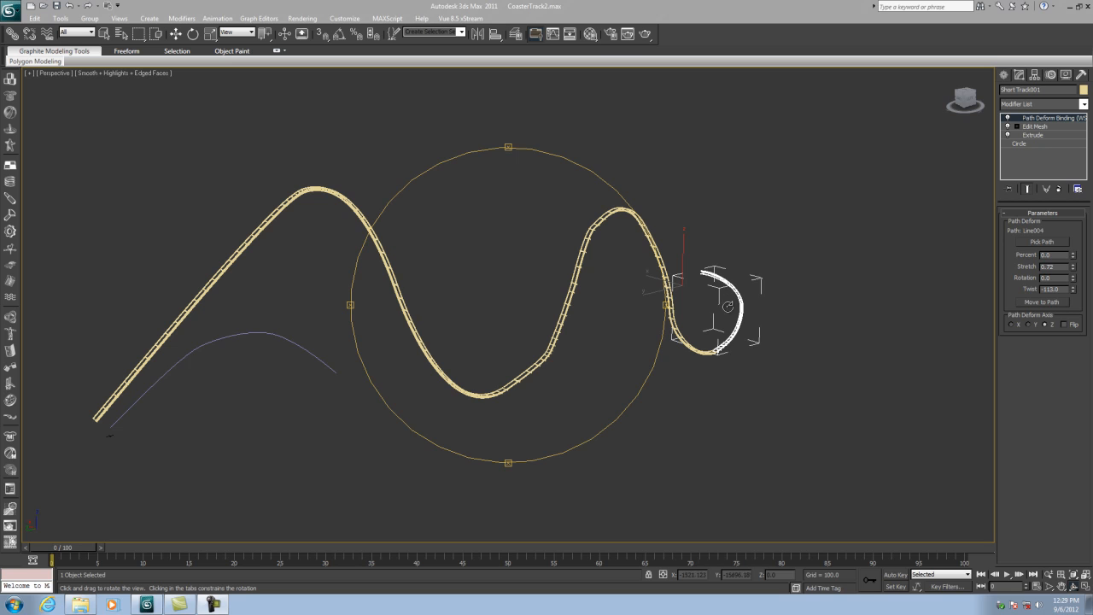
- Examine the end of the short track section from several angles in the perspective view
{"action": "left_click_drag", "start_coordinate": [699, 309], "coordinate": [611, 303]}
{"action": "scroll", "coordinate": [610, 303], "scroll_direction": "up", "scroll_amount": 8}
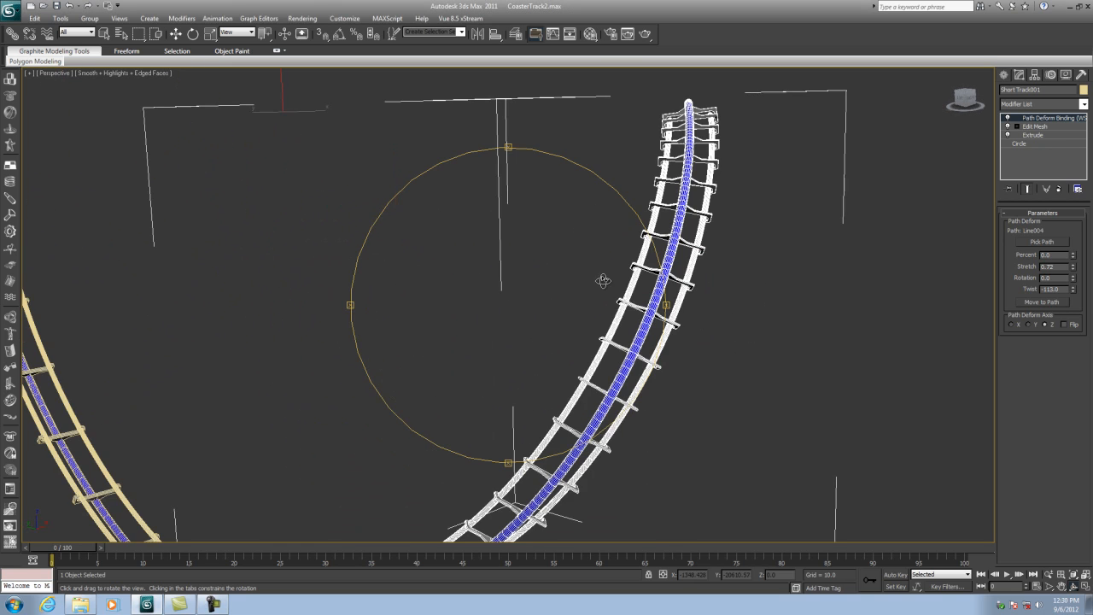
{"action": "scroll", "coordinate": [611, 290], "scroll_direction": "down", "scroll_amount": 8}
{"action": "left_click_drag", "start_coordinate": [574, 306], "coordinate": [547, 384]}
{"action": "left_click_drag", "start_coordinate": [660, 223], "coordinate": [663, 256]}
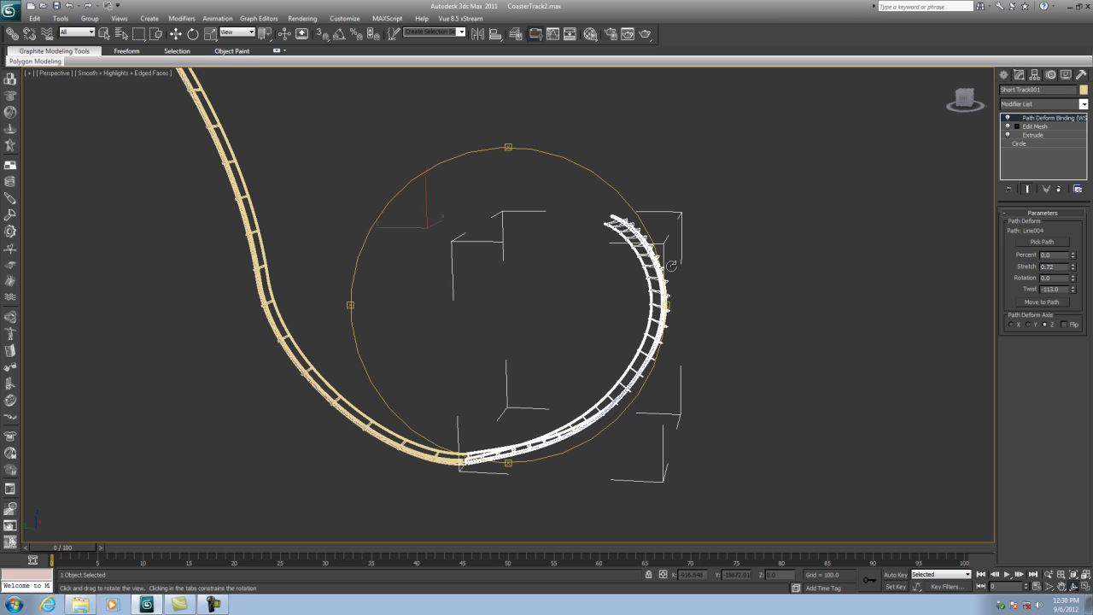
{"action": "scroll", "coordinate": [672, 265], "scroll_direction": "down", "scroll_amount": 5}
{"action": "left_click", "coordinate": [1085, 585]}
{"action": "scroll", "coordinate": [356, 396], "scroll_direction": "down", "scroll_amount": 12}
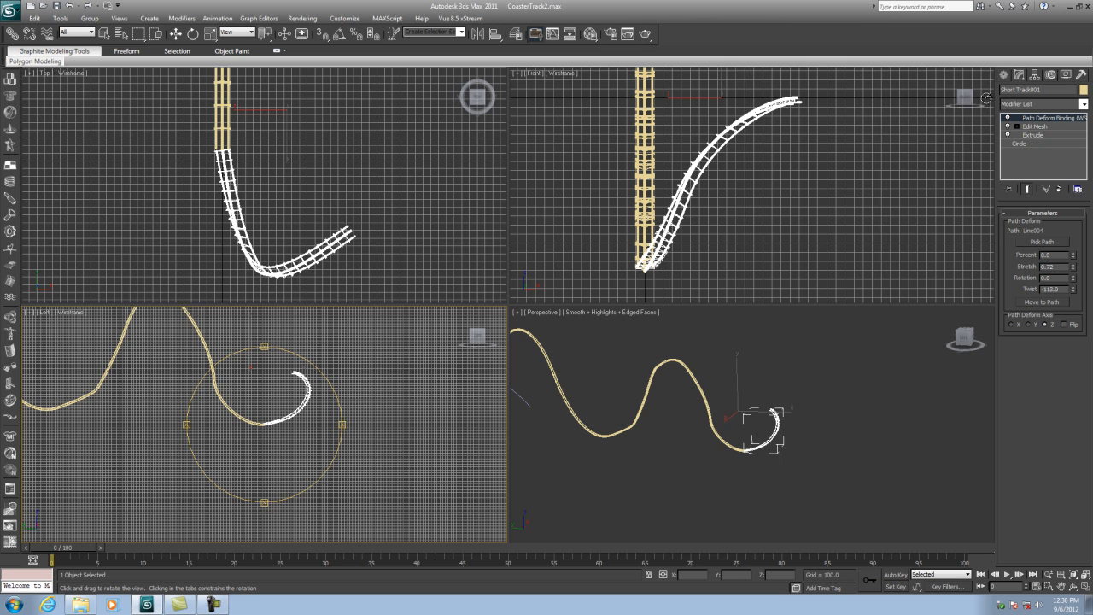
- Draw a circle spline with a radius of about 1765.5 in the left view beside the track end
{"action": "left_click", "coordinate": [1004, 75]}
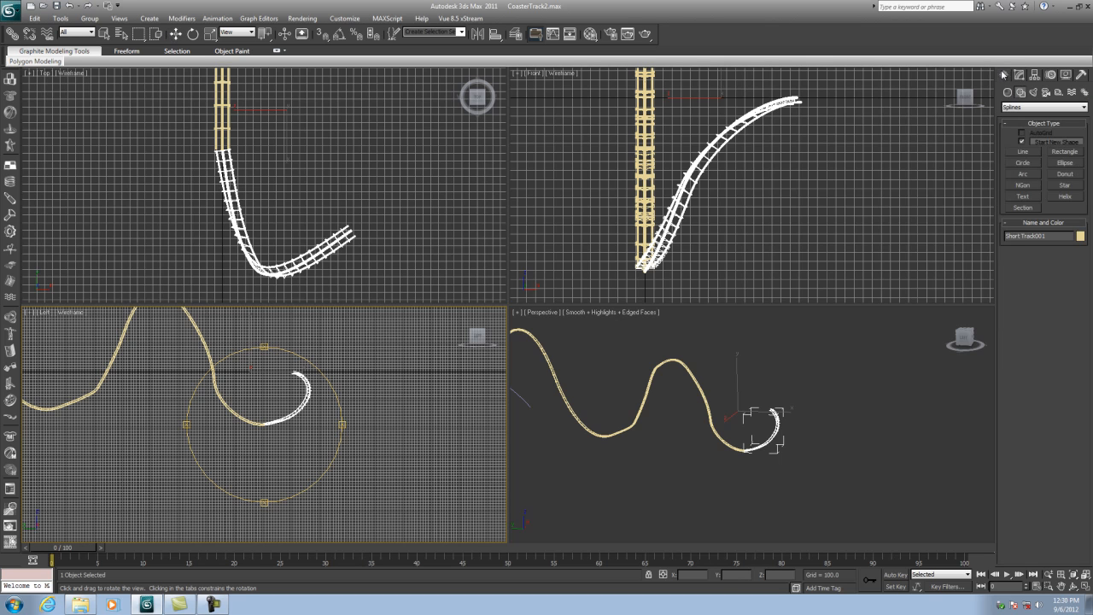
{"action": "left_click", "coordinate": [1023, 163]}
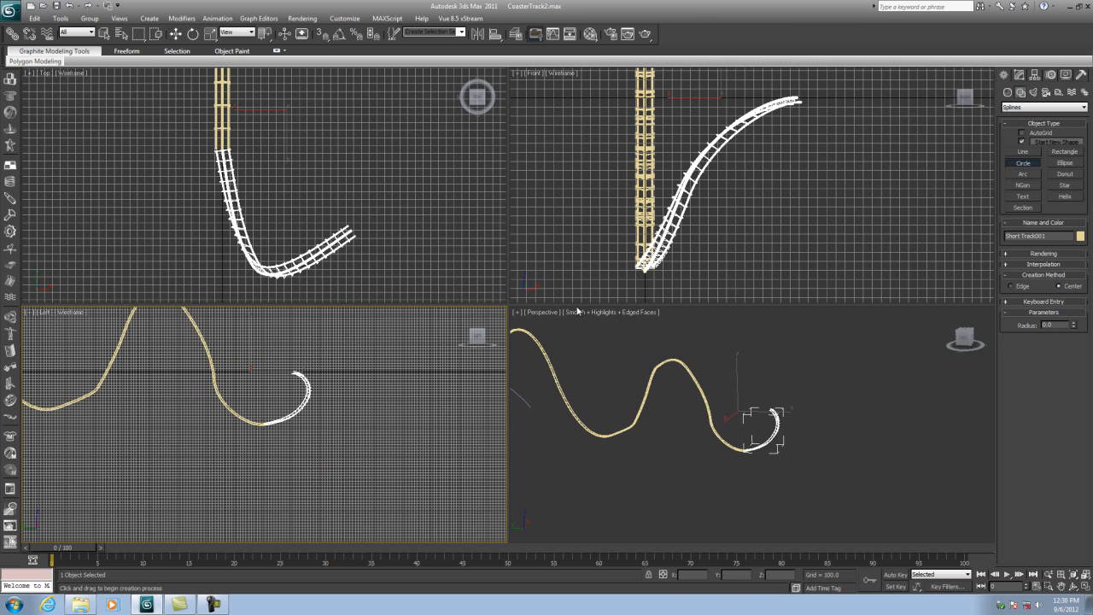
{"action": "scroll", "coordinate": [356, 409], "scroll_direction": "up", "scroll_amount": 5}
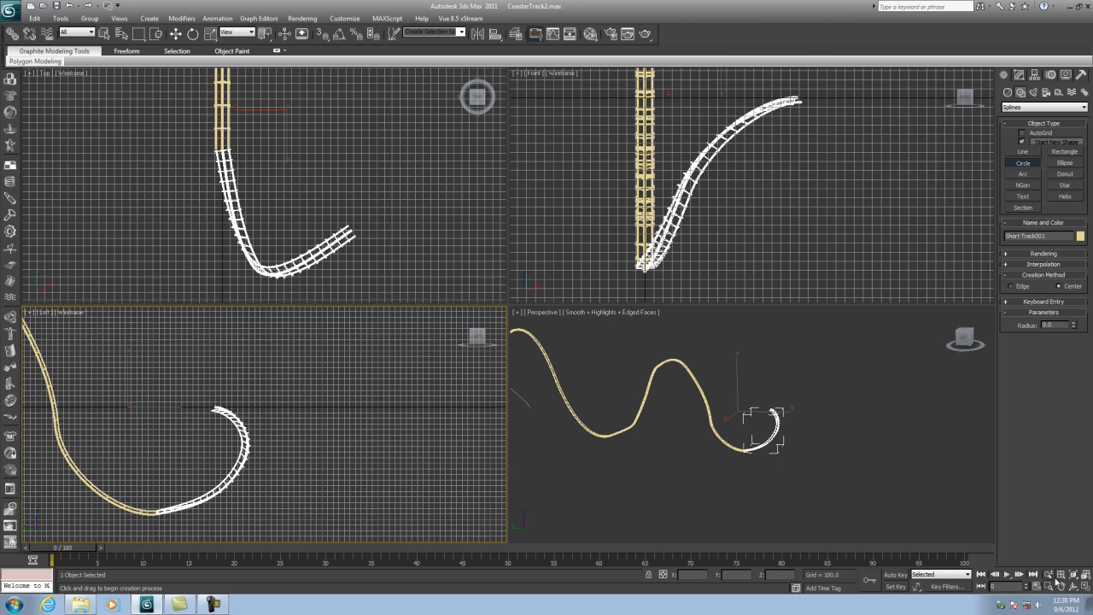
{"action": "left_click", "coordinate": [1086, 586]}
{"action": "left_click_drag", "start_coordinate": [700, 327], "coordinate": [817, 166]}
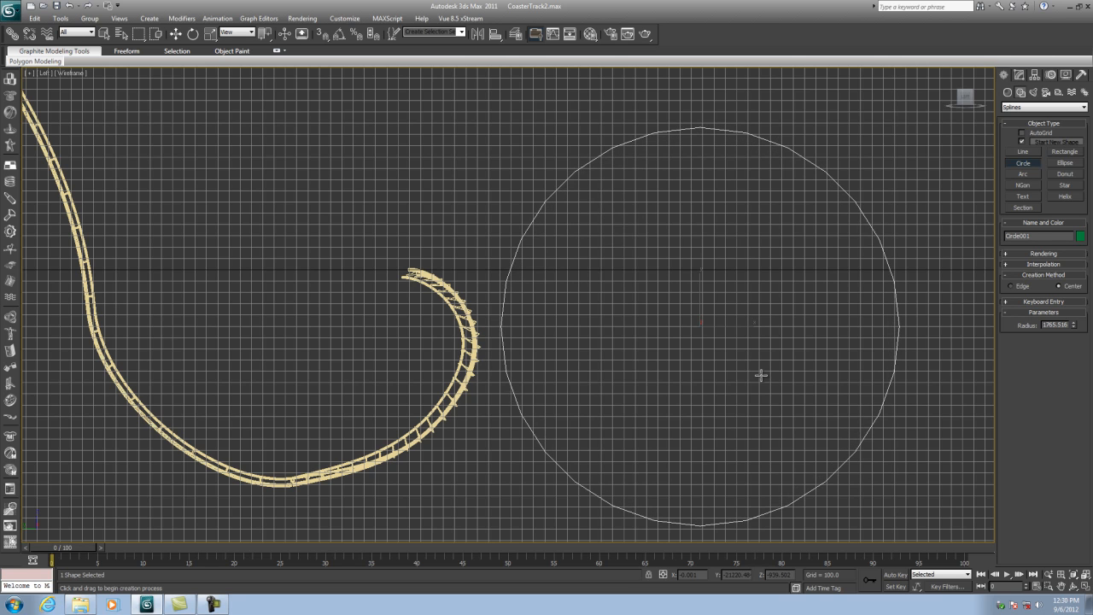
{"action": "middle_click_drag", "start_coordinate": [761, 373], "coordinate": [661, 361]}
- Add an Edit Spline modifier to the new circle
{"action": "left_click", "coordinate": [1019, 76]}
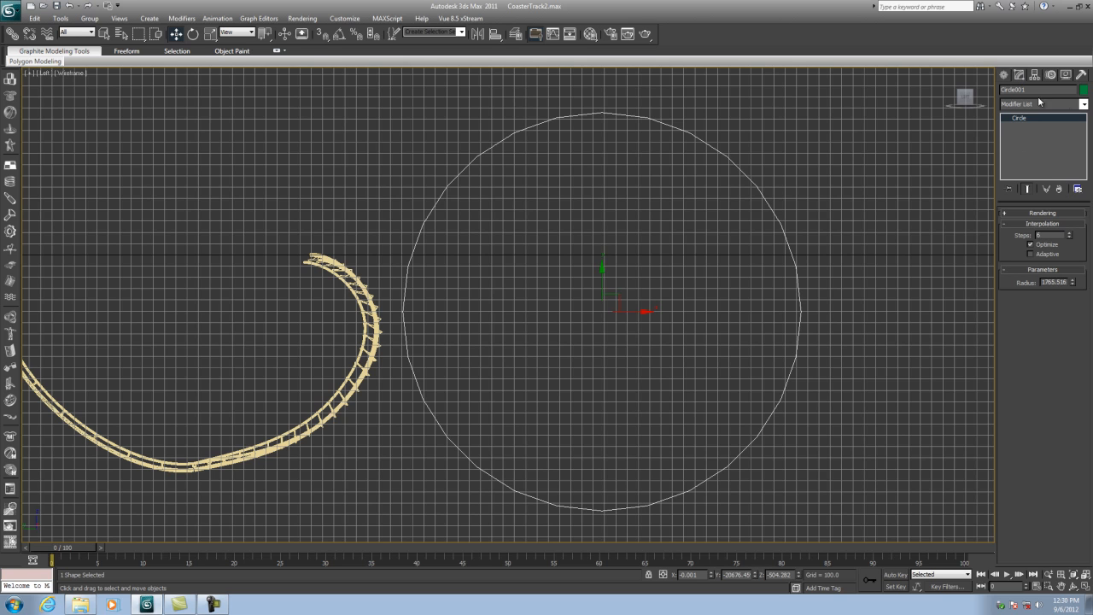
{"action": "left_click", "coordinate": [1083, 103]}
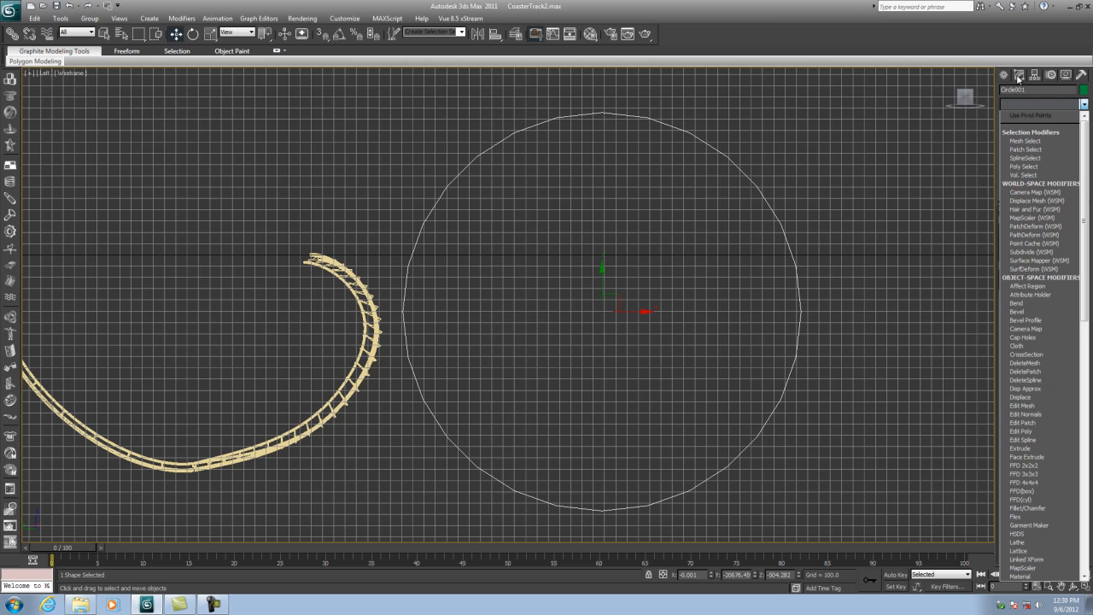
{"action": "left_click", "coordinate": [1018, 78]}
{"action": "left_click", "coordinate": [1083, 103]}
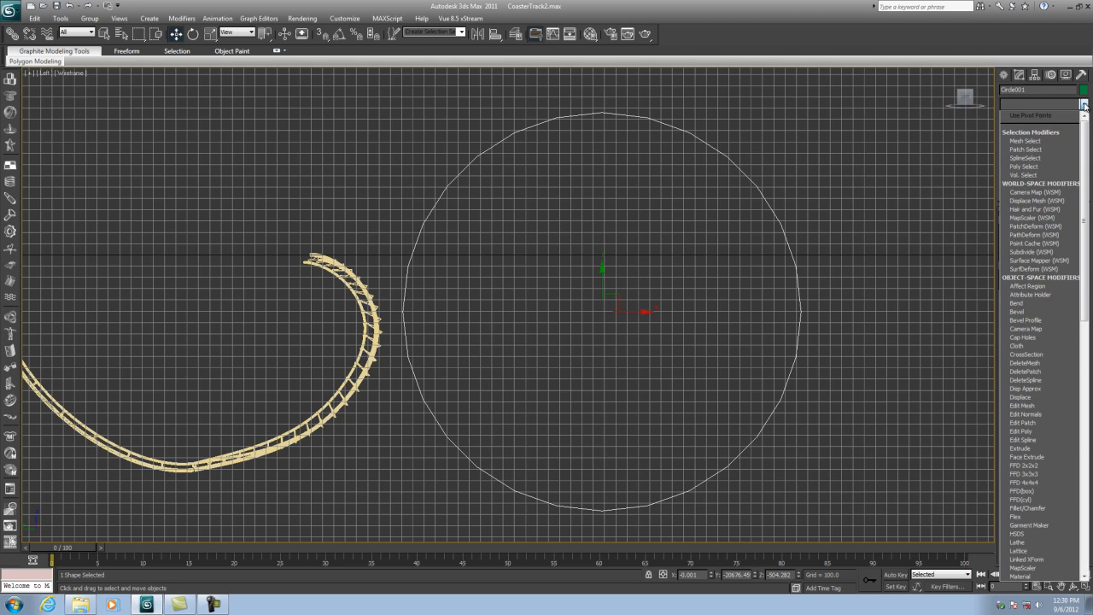
{"action": "left_click", "coordinate": [1027, 440]}
- Break the circle spline at its bottom vertex
{"action": "left_click", "coordinate": [1030, 227]}
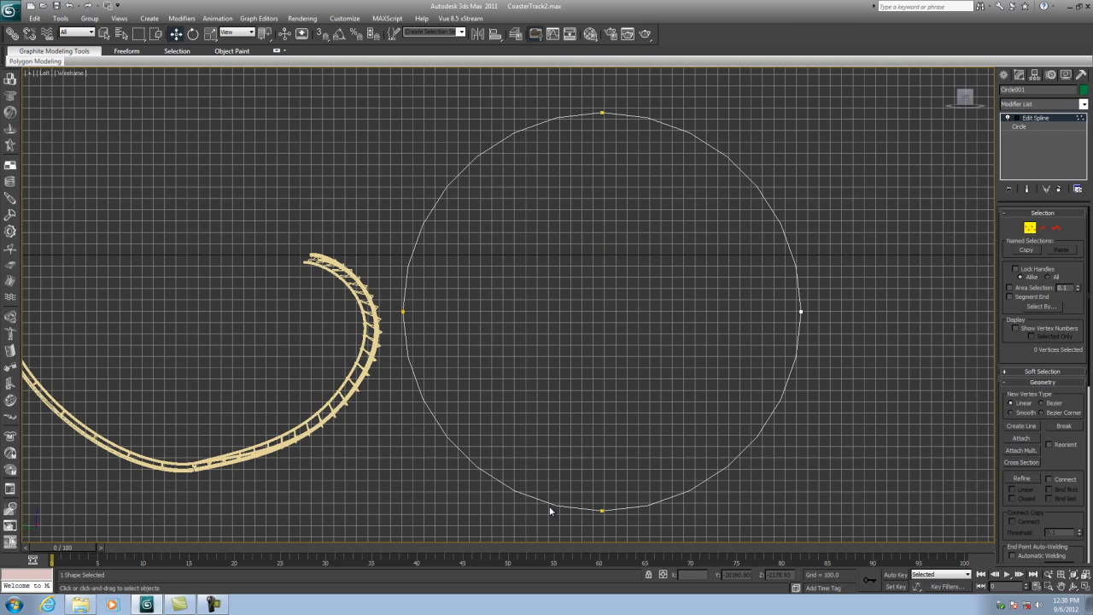
{"action": "left_click", "coordinate": [601, 511]}
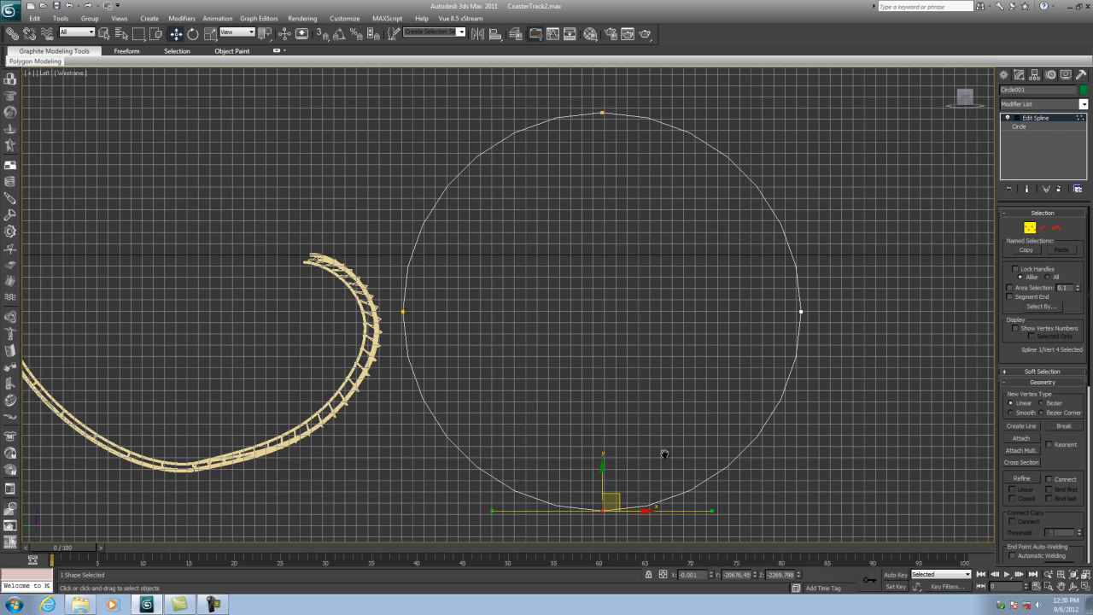
{"action": "middle_click_drag", "start_coordinate": [664, 453], "coordinate": [646, 361]}
{"action": "scroll", "coordinate": [641, 369], "scroll_direction": "up", "scroll_amount": 2}
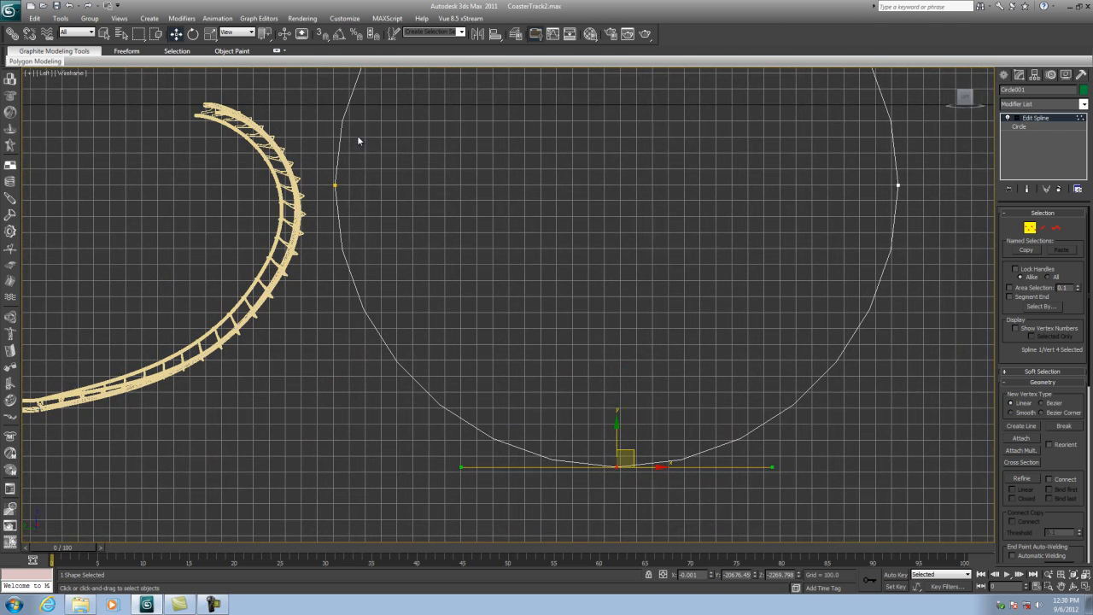
{"action": "middle_click_drag", "start_coordinate": [686, 370], "coordinate": [590, 357]}
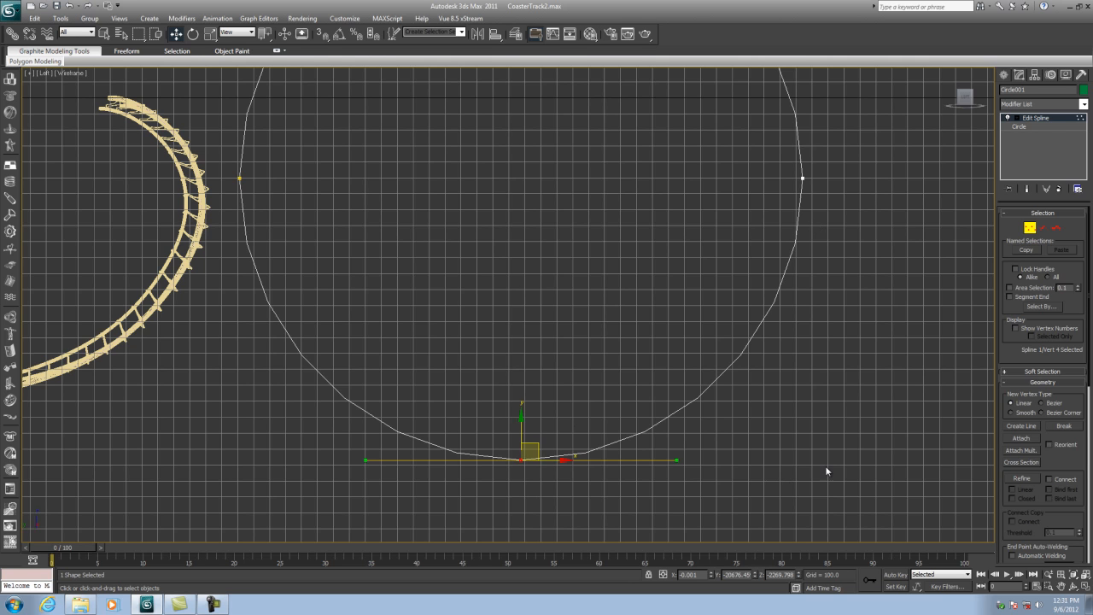
{"action": "left_click_drag", "start_coordinate": [1061, 458], "coordinate": [1061, 155]}
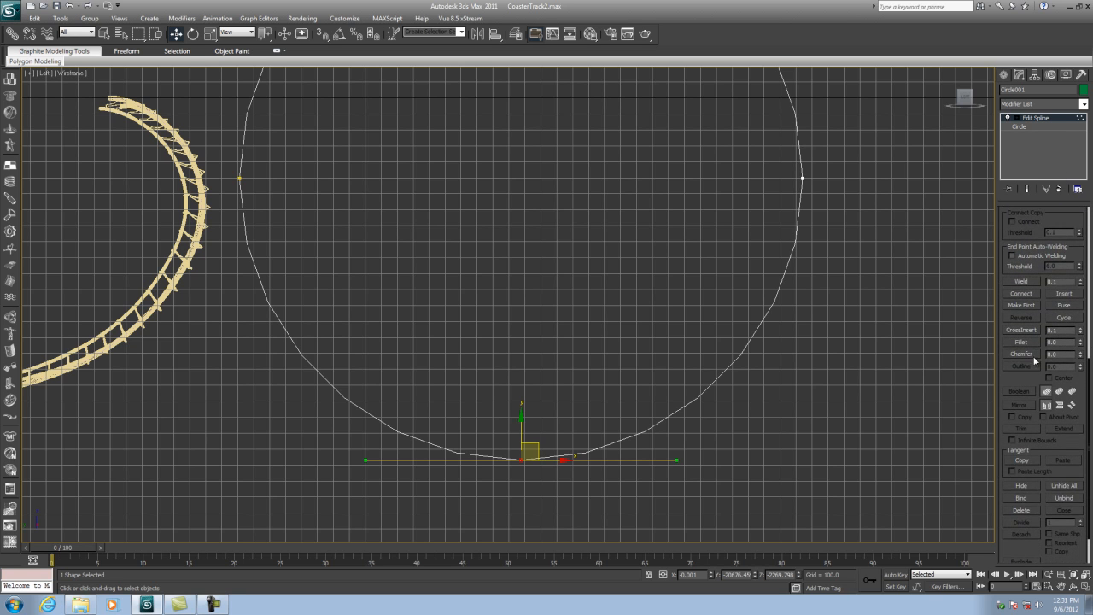
{"action": "left_click_drag", "start_coordinate": [1060, 444], "coordinate": [1066, 389]}
{"action": "left_click_drag", "start_coordinate": [1068, 316], "coordinate": [1040, 606]}
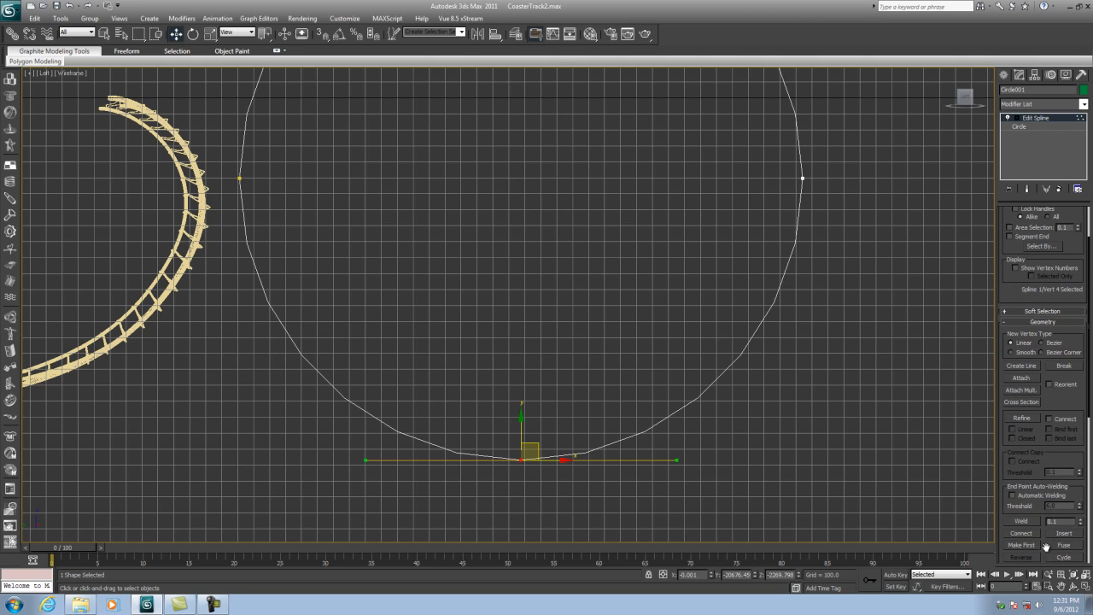
{"action": "left_click", "coordinate": [1064, 366]}
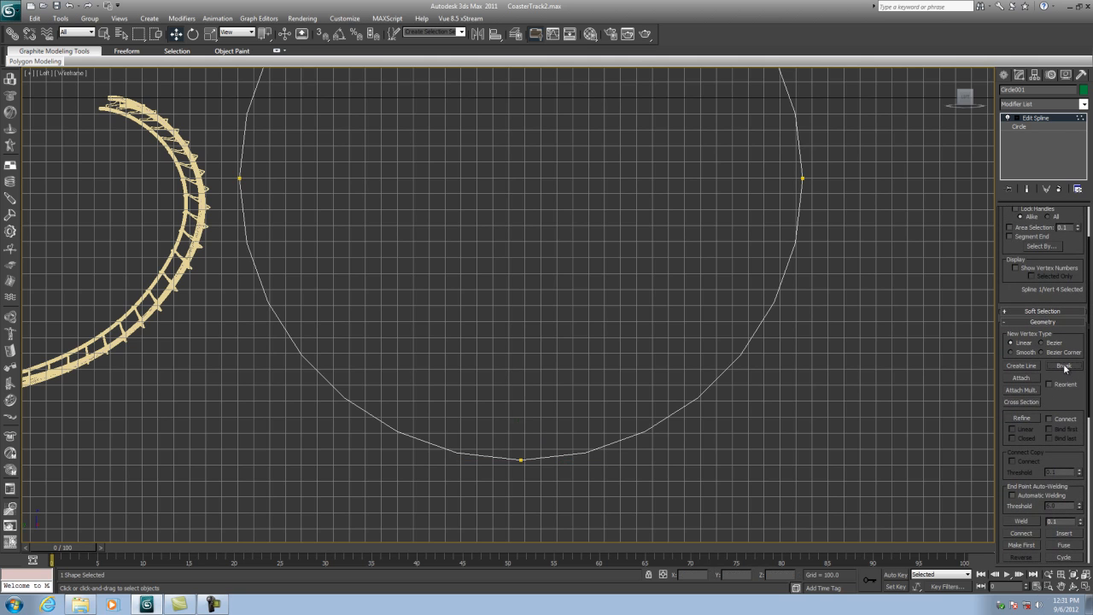
{"action": "left_click", "coordinate": [520, 461]}
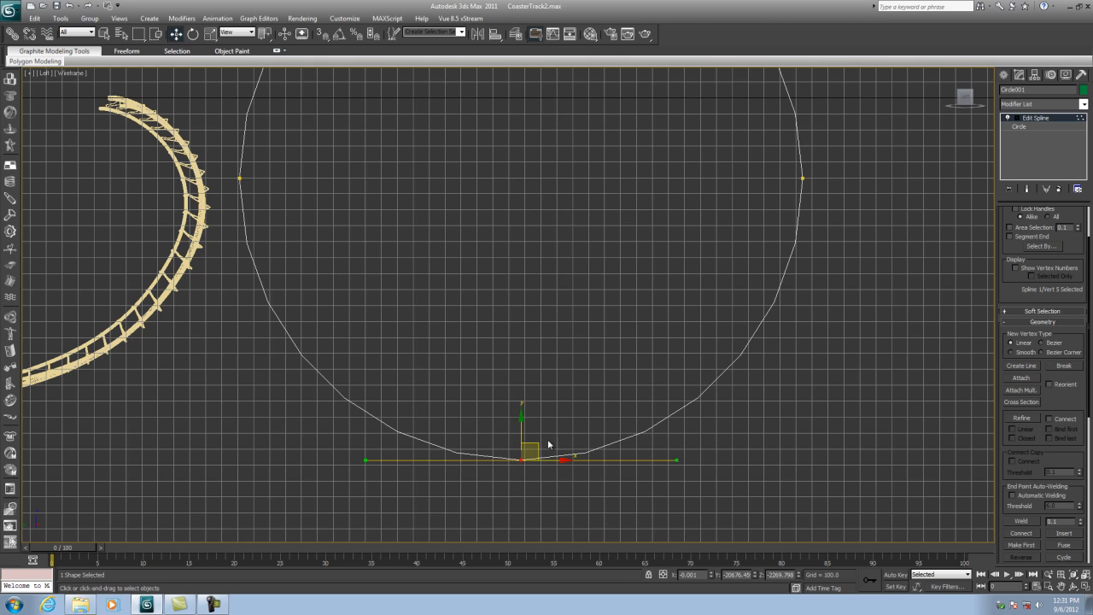
{"action": "left_click_drag", "start_coordinate": [517, 416], "coordinate": [517, 450]}
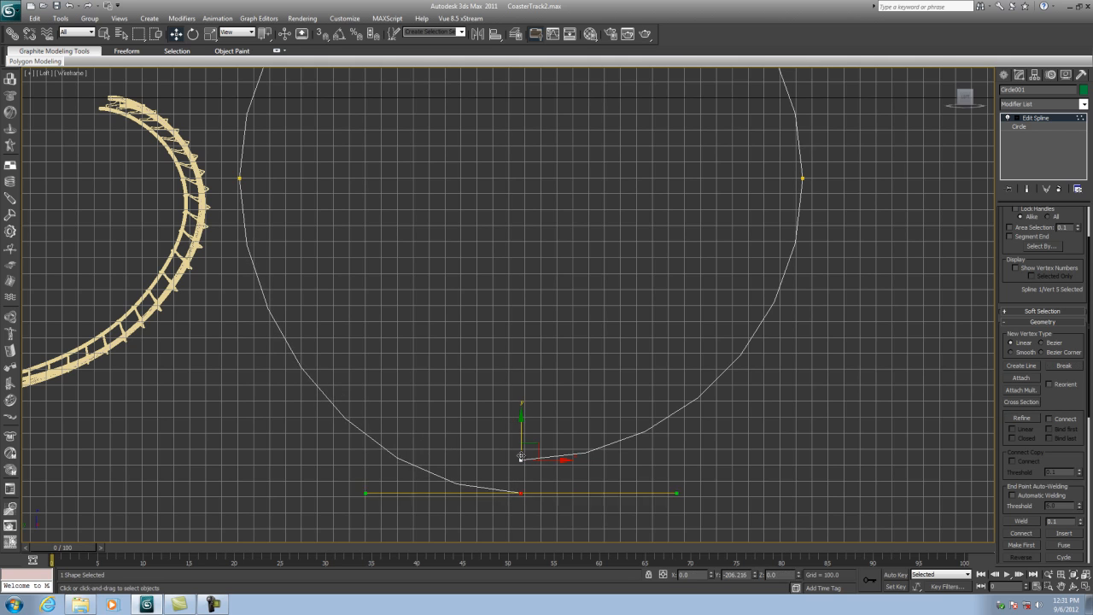
{"action": "left_click", "coordinate": [71, 6]}
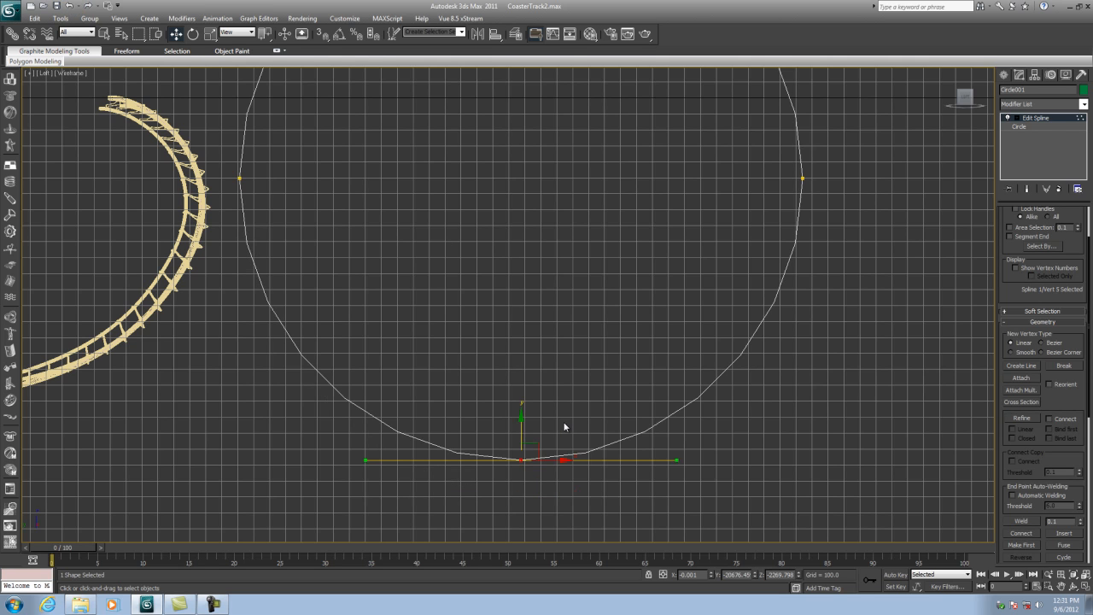
- Pull the two broken end vertices apart sideways in the front view
{"action": "left_click", "coordinate": [1086, 587]}
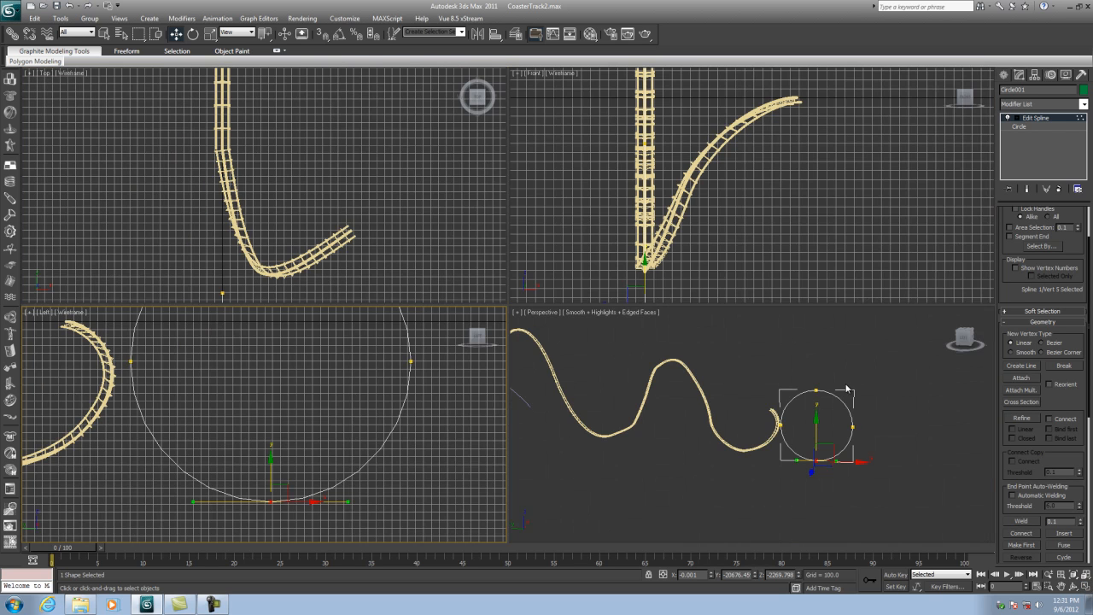
{"action": "scroll", "coordinate": [732, 218], "scroll_direction": "down", "scroll_amount": 5}
{"action": "middle_click_drag", "start_coordinate": [725, 258], "coordinate": [767, 230]}
{"action": "scroll", "coordinate": [690, 184], "scroll_direction": "up", "scroll_amount": 5}
{"action": "scroll", "coordinate": [769, 235], "scroll_direction": "up", "scroll_amount": 5}
{"action": "middle_click_drag", "start_coordinate": [675, 192], "coordinate": [739, 230]}
{"action": "left_click_drag", "start_coordinate": [714, 203], "coordinate": [638, 202]}
{"action": "left_click", "coordinate": [676, 203]}
{"action": "left_click_drag", "start_coordinate": [714, 203], "coordinate": [828, 206]}
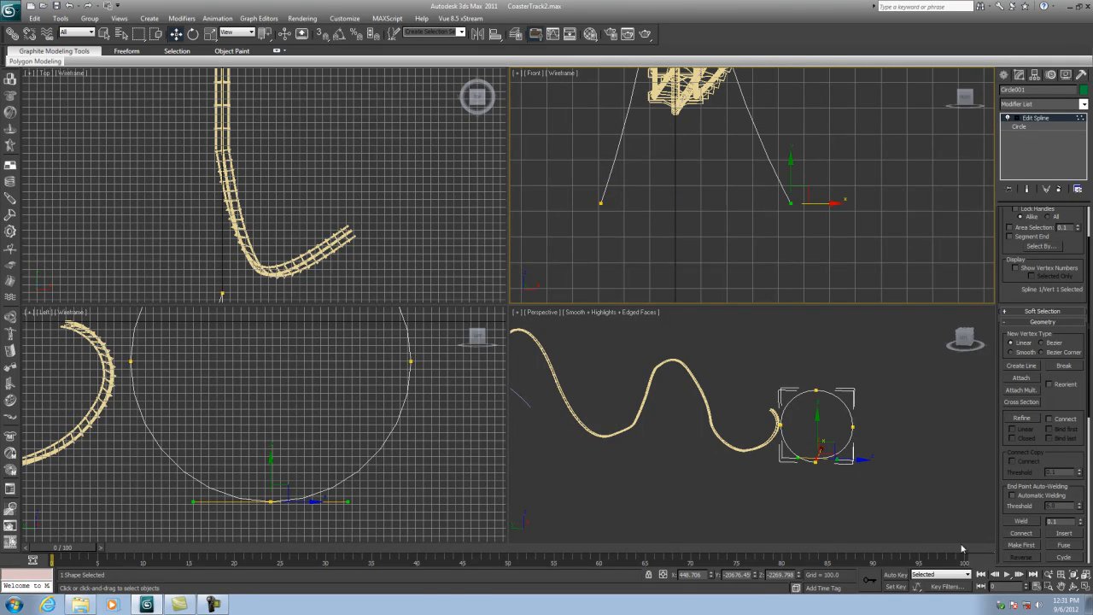
- Select both bottom end vertices and move them slightly down in the left view
{"action": "left_click", "coordinate": [1073, 586]}
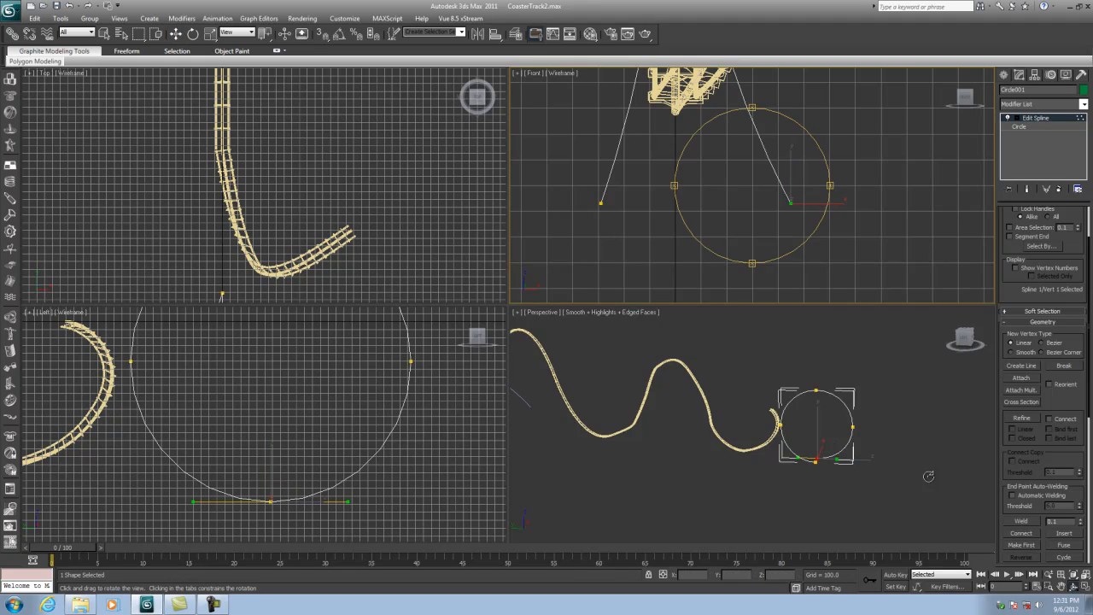
{"action": "left_click_drag", "start_coordinate": [799, 429], "coordinate": [732, 423]}
{"action": "left_click", "coordinate": [177, 32]}
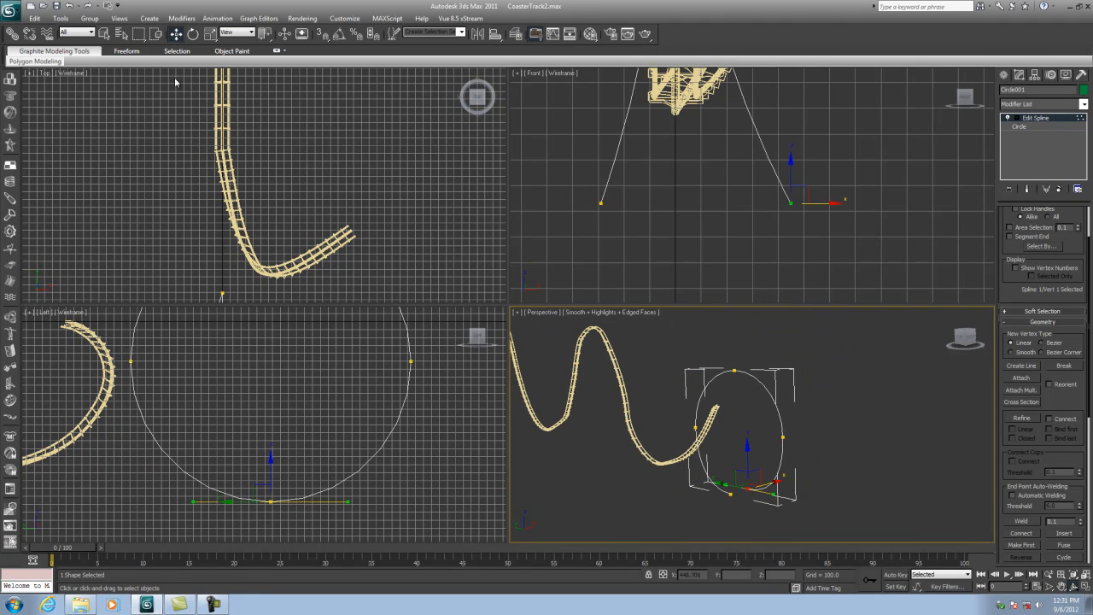
{"action": "scroll", "coordinate": [264, 378], "scroll_direction": "down", "scroll_amount": 2}
{"action": "middle_click_drag", "start_coordinate": [264, 378], "coordinate": [288, 470]}
{"action": "left_click", "coordinate": [289, 363]}
{"action": "middle_click_drag", "start_coordinate": [314, 405], "coordinate": [317, 432]}
{"action": "left_click_drag", "start_coordinate": [294, 349], "coordinate": [294, 332]}
{"action": "middle_click_drag", "start_coordinate": [304, 475], "coordinate": [322, 344]}
{"action": "left_click_drag", "start_coordinate": [319, 434], "coordinate": [291, 504]}
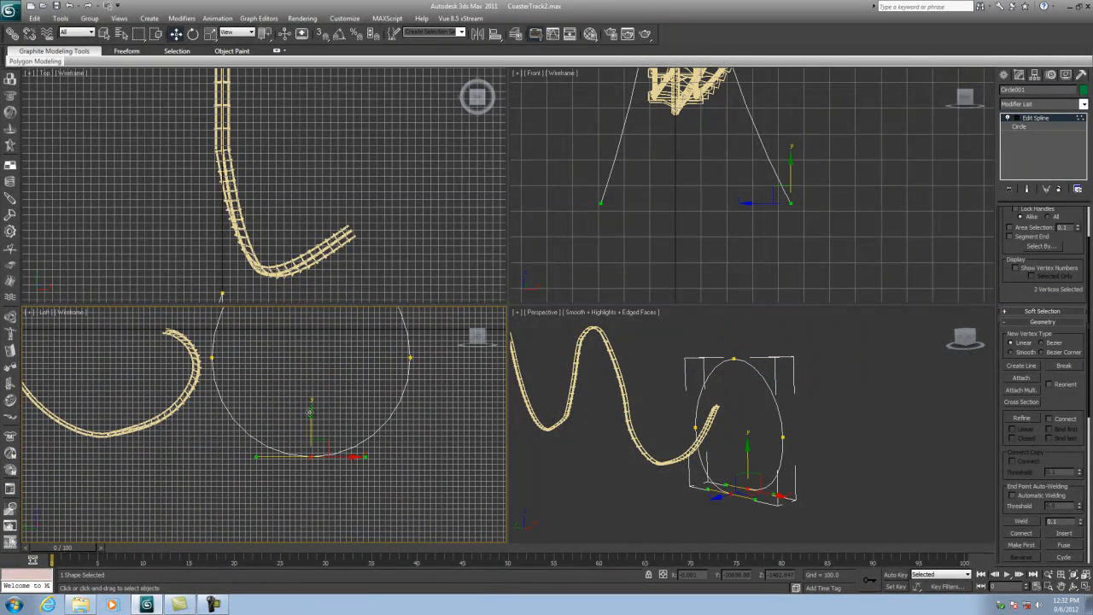
{"action": "left_click_drag", "start_coordinate": [311, 419], "coordinate": [313, 433]}
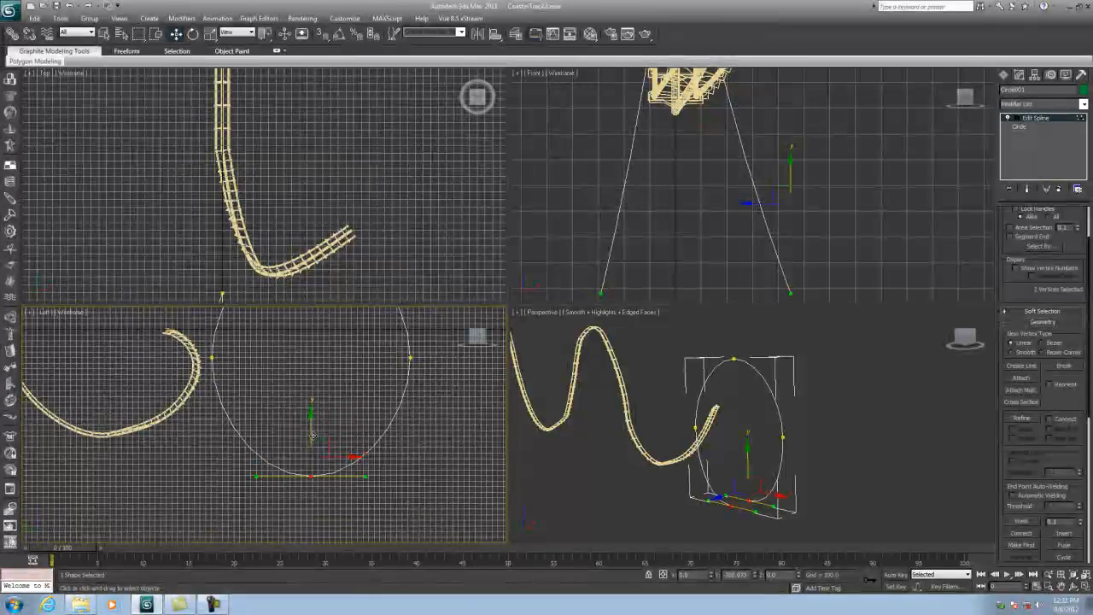
- Move each bottom end vertex farther outward in the front view to widen the loop opening
{"action": "left_click", "coordinate": [335, 410]}
{"action": "left_click", "coordinate": [602, 295]}
{"action": "left_click_drag", "start_coordinate": [636, 294], "coordinate": [556, 298]}
{"action": "left_click", "coordinate": [789, 292]}
{"action": "left_click_drag", "start_coordinate": [833, 294], "coordinate": [915, 293]}
- Adjust the circle's side vertices, aligning the left side vertex with the track end in the front view
{"action": "scroll", "coordinate": [788, 278], "scroll_direction": "down", "scroll_amount": 5}
{"action": "left_click", "coordinate": [782, 434]}
{"action": "middle_click_drag", "start_coordinate": [766, 101], "coordinate": [766, 154]}
{"action": "left_click_drag", "start_coordinate": [766, 113], "coordinate": [773, 119]}
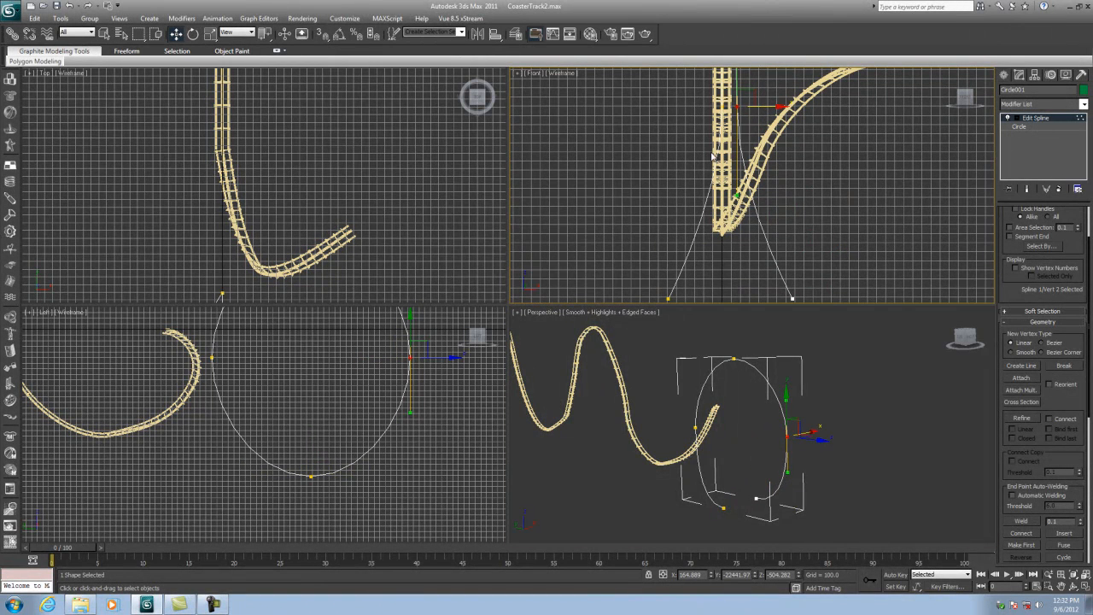
{"action": "left_click", "coordinate": [695, 427]}
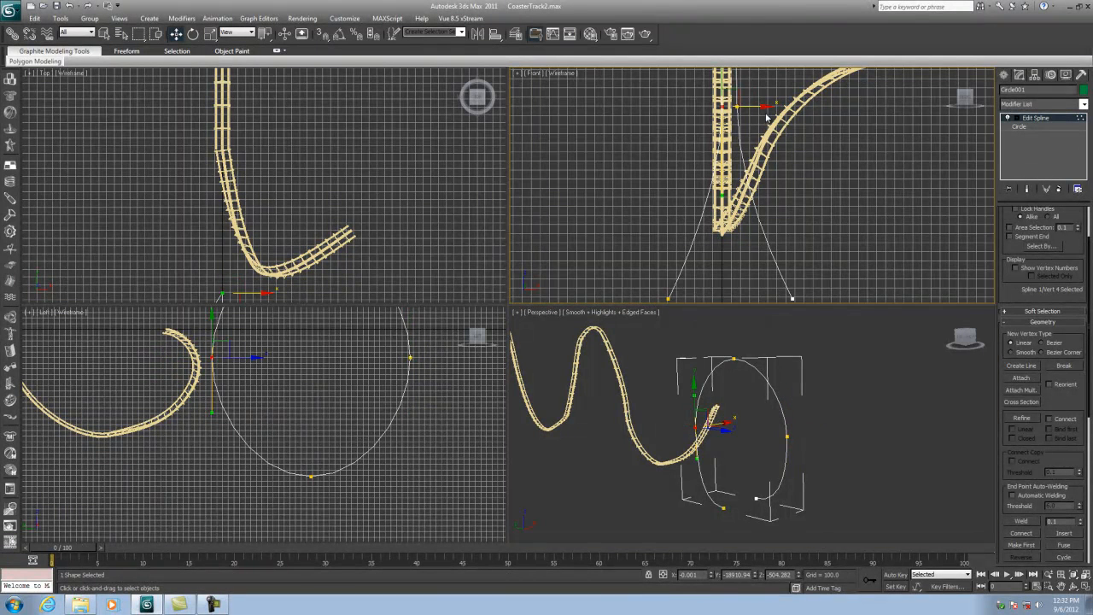
{"action": "left_click_drag", "start_coordinate": [760, 107], "coordinate": [743, 109]}
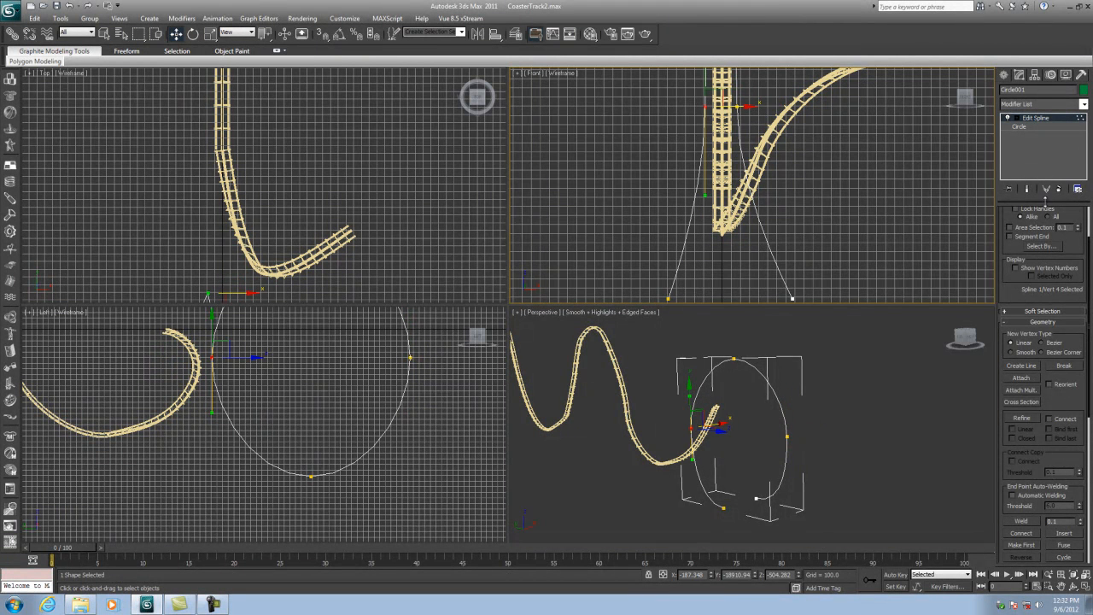
- Leave vertex editing and move the whole loop spline sideways in the front view
{"action": "left_click", "coordinate": [1028, 120]}
{"action": "left_click", "coordinate": [812, 443]}
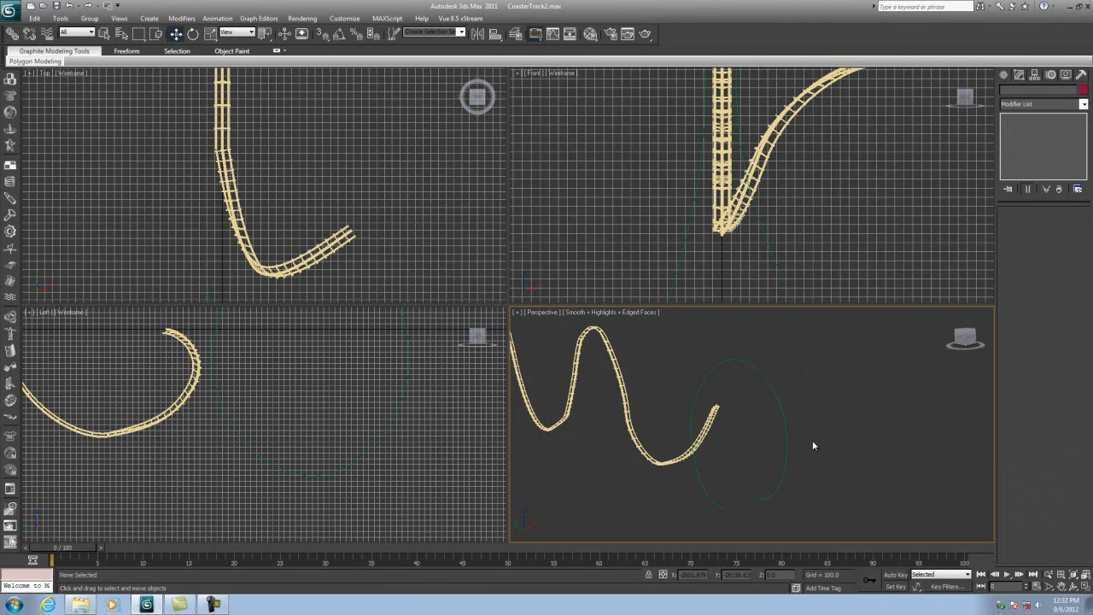
{"action": "left_click", "coordinate": [778, 409]}
{"action": "scroll", "coordinate": [775, 207], "scroll_direction": "down", "scroll_amount": 5}
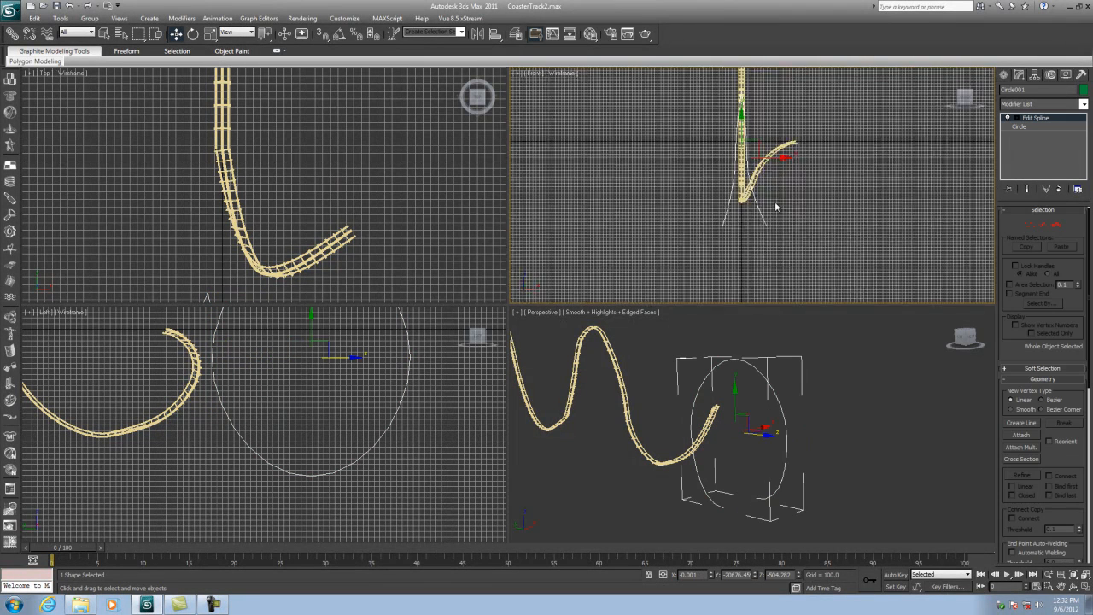
{"action": "left_click_drag", "start_coordinate": [778, 147], "coordinate": [864, 149]}
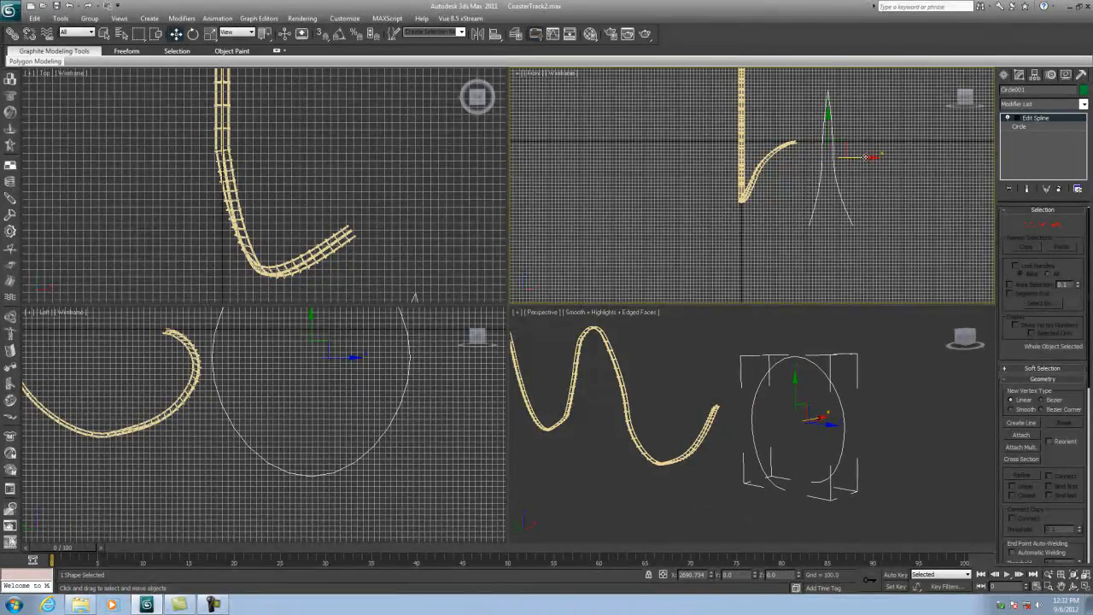
{"action": "middle_click_drag", "start_coordinate": [851, 203], "coordinate": [744, 256]}
- Select the medium track section in the left view
{"action": "scroll", "coordinate": [690, 259], "scroll_direction": "up", "scroll_amount": 2}
{"action": "scroll", "coordinate": [745, 214], "scroll_direction": "up", "scroll_amount": 3}
{"action": "scroll", "coordinate": [745, 214], "scroll_direction": "down", "scroll_amount": 3}
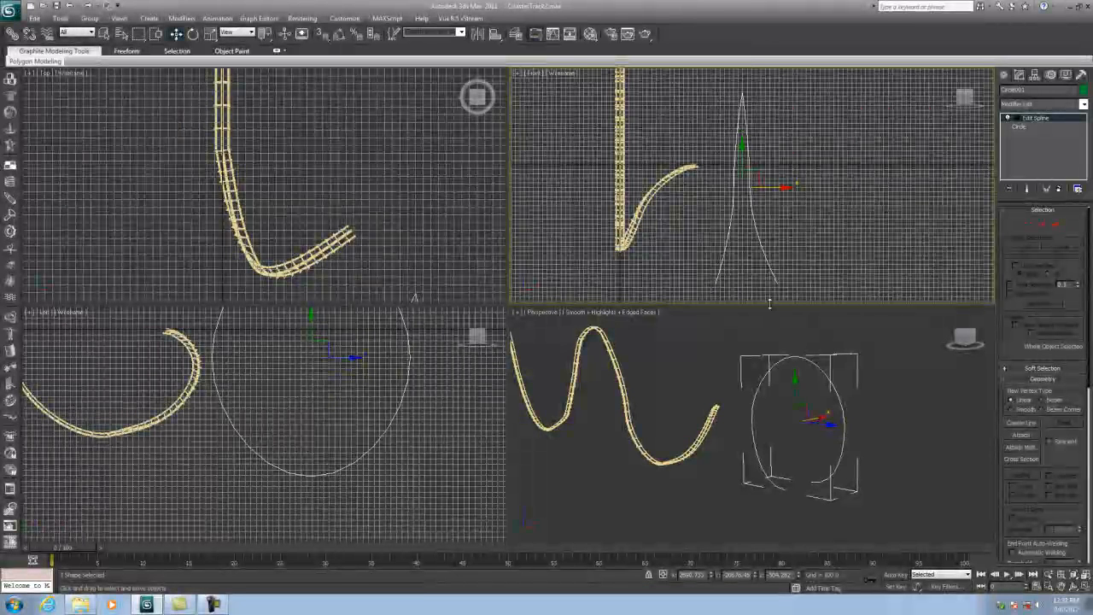
{"action": "scroll", "coordinate": [393, 427], "scroll_direction": "down", "scroll_amount": 1}
{"action": "scroll", "coordinate": [367, 440], "scroll_direction": "down", "scroll_amount": 2}
{"action": "middle_click_drag", "start_coordinate": [367, 449], "coordinate": [363, 432]}
{"action": "scroll", "coordinate": [118, 418], "scroll_direction": "up", "scroll_amount": 2}
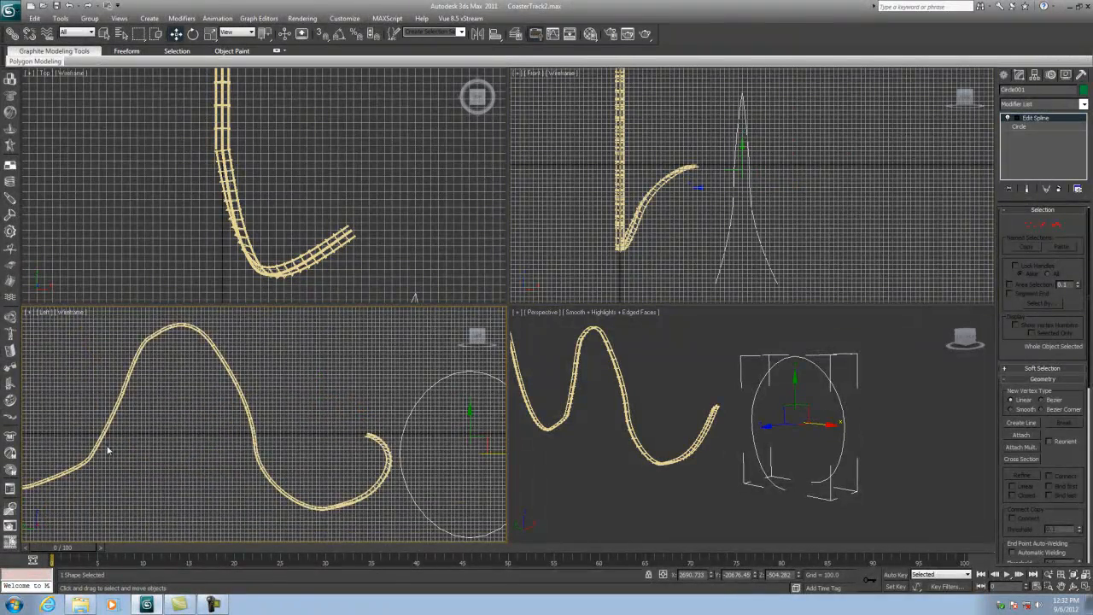
{"action": "scroll", "coordinate": [159, 411], "scroll_direction": "up", "scroll_amount": 2}
{"action": "left_click", "coordinate": [158, 412]}
{"action": "scroll", "coordinate": [158, 411], "scroll_direction": "down", "scroll_amount": 3}
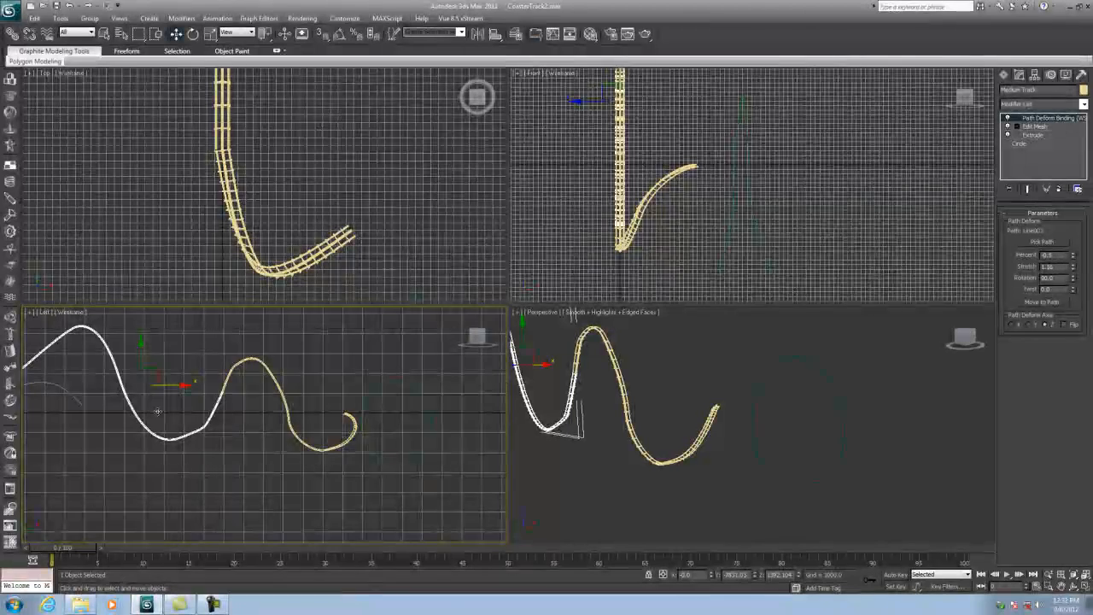
- Bind the medium track section to the loop circle as its deform path and move it onto the path
{"action": "middle_click_drag", "start_coordinate": [184, 395], "coordinate": [38, 393]}
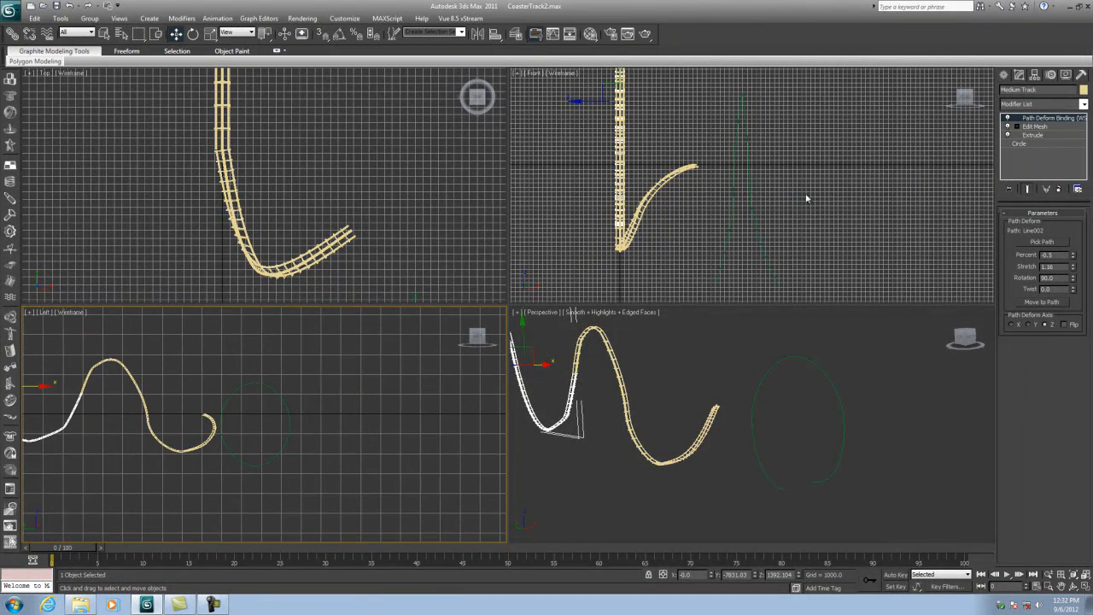
{"action": "left_click", "coordinate": [1042, 242]}
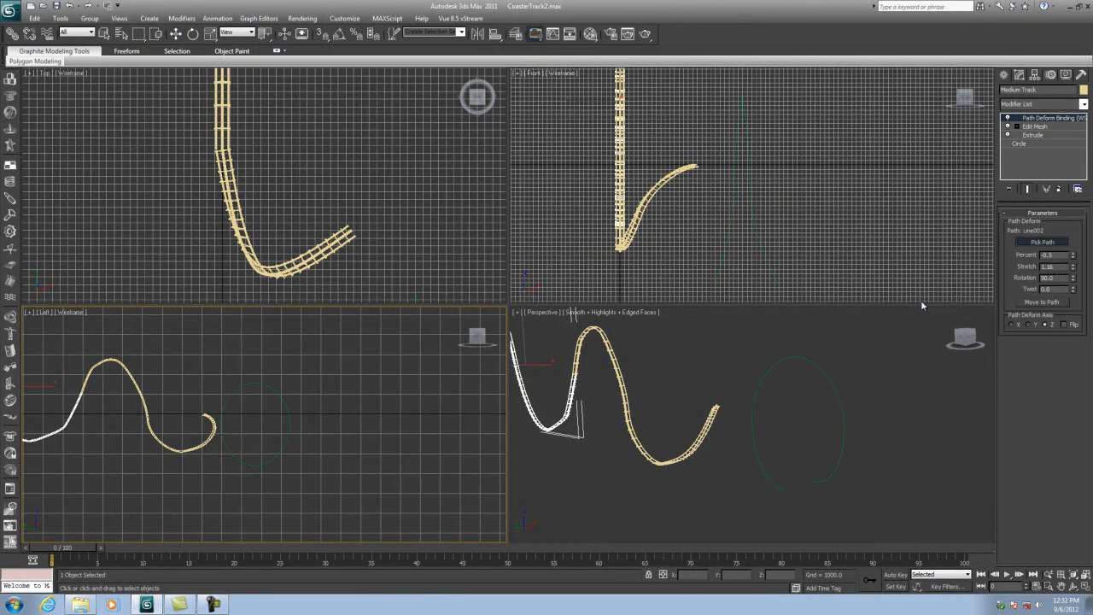
{"action": "left_click", "coordinate": [815, 368]}
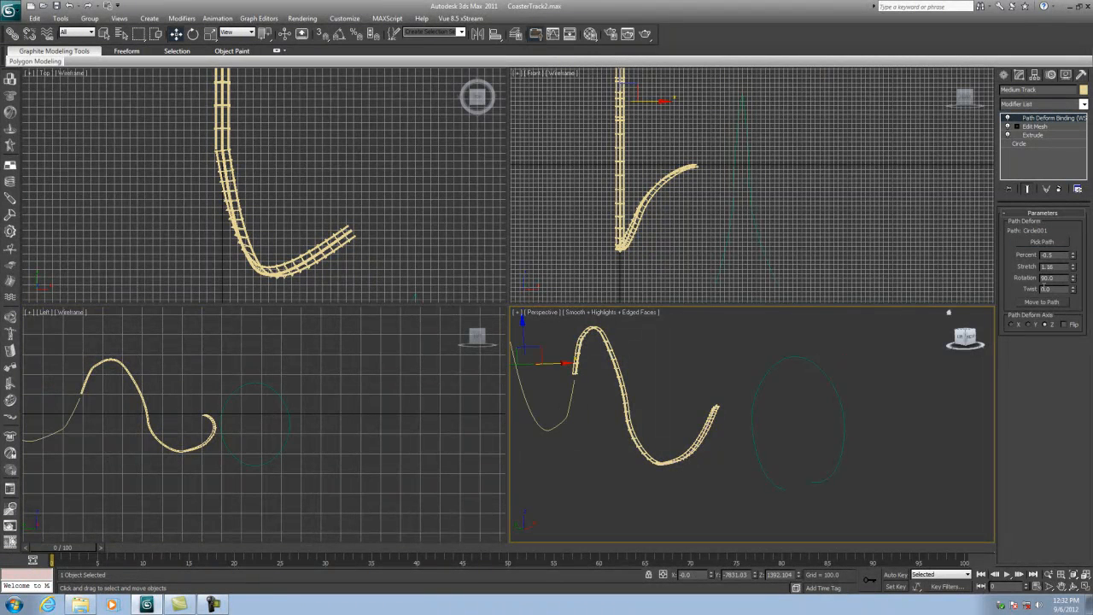
{"action": "left_click", "coordinate": [1049, 303]}
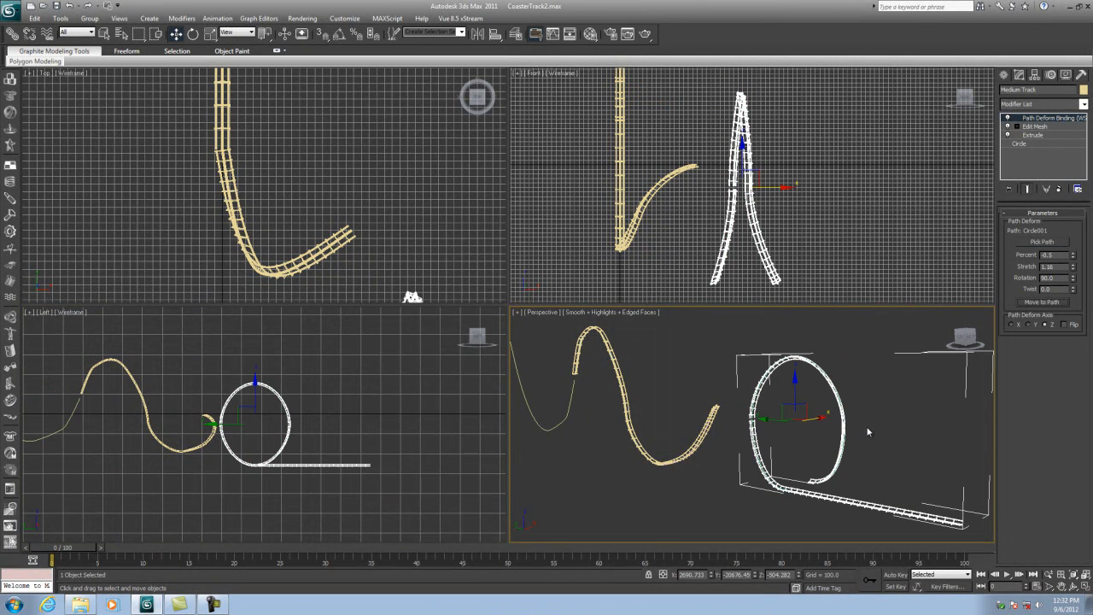
- Adjust the track's path deform percent to -30.5 and stretch to 0.94 along the loop
{"action": "left_click_drag", "start_coordinate": [1074, 271], "coordinate": [1073, 268]}
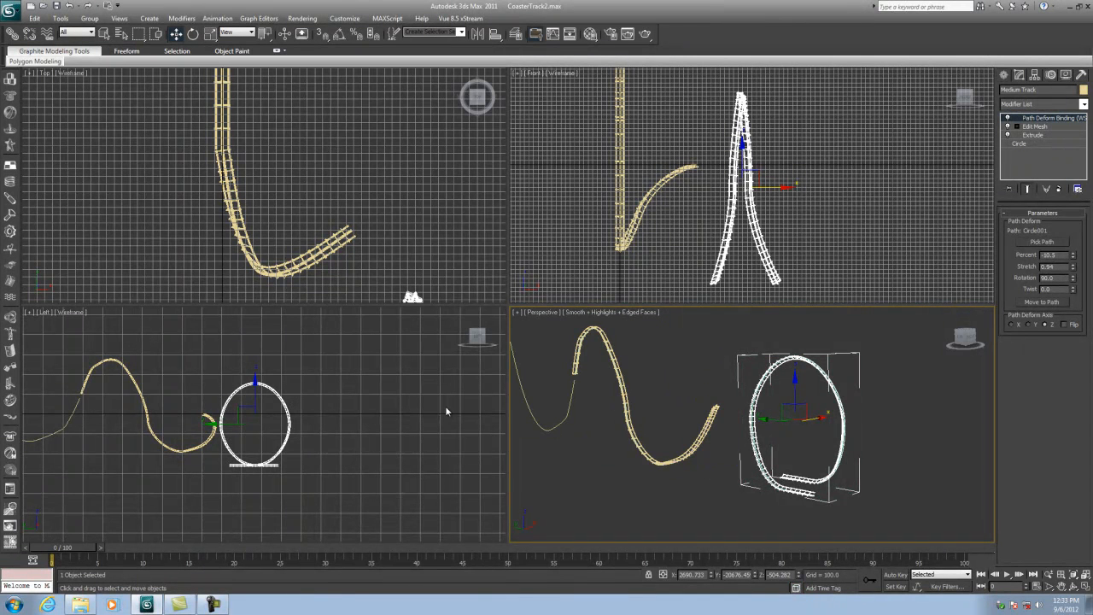
{"action": "left_click", "coordinate": [1085, 587]}
{"action": "left_click", "coordinate": [1071, 586]}
{"action": "left_click_drag", "start_coordinate": [589, 251], "coordinate": [548, 260]}
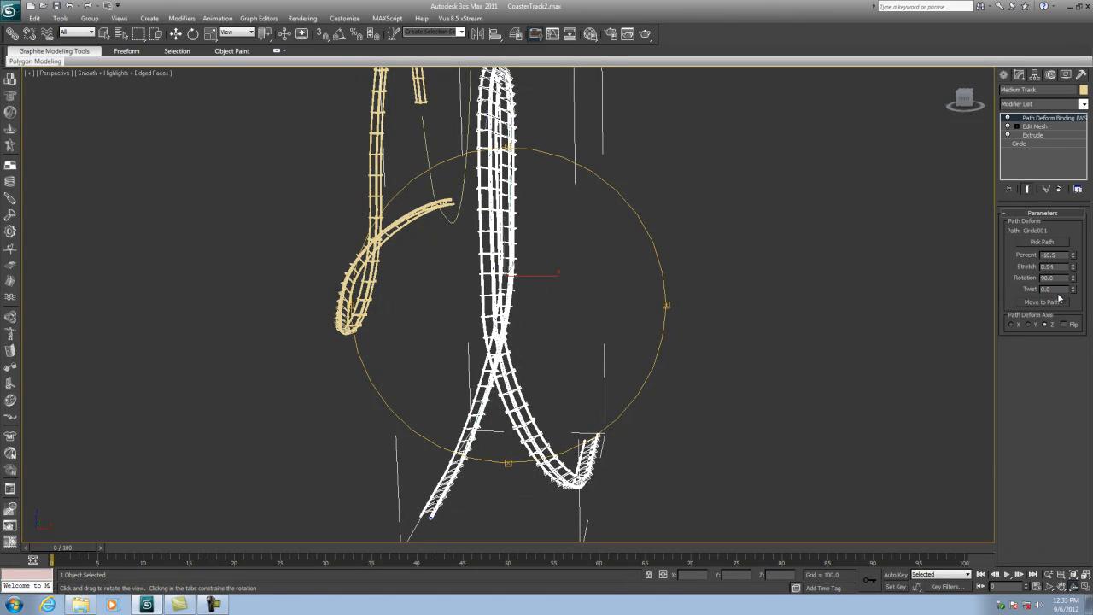
- Set the track's path deform rotation to 60
{"action": "left_click_drag", "start_coordinate": [1073, 281], "coordinate": [1073, 315]}
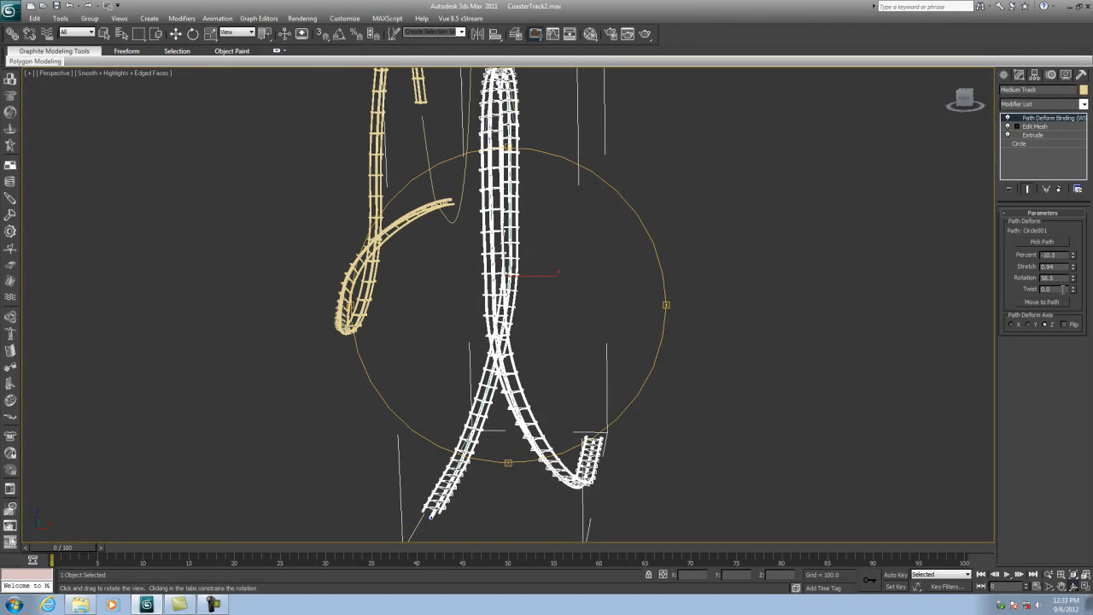
{"action": "left_click_drag", "start_coordinate": [1057, 278], "coordinate": [954, 285]}
{"action": "type", "text": "60"}
{"action": "key", "text": "Return"}
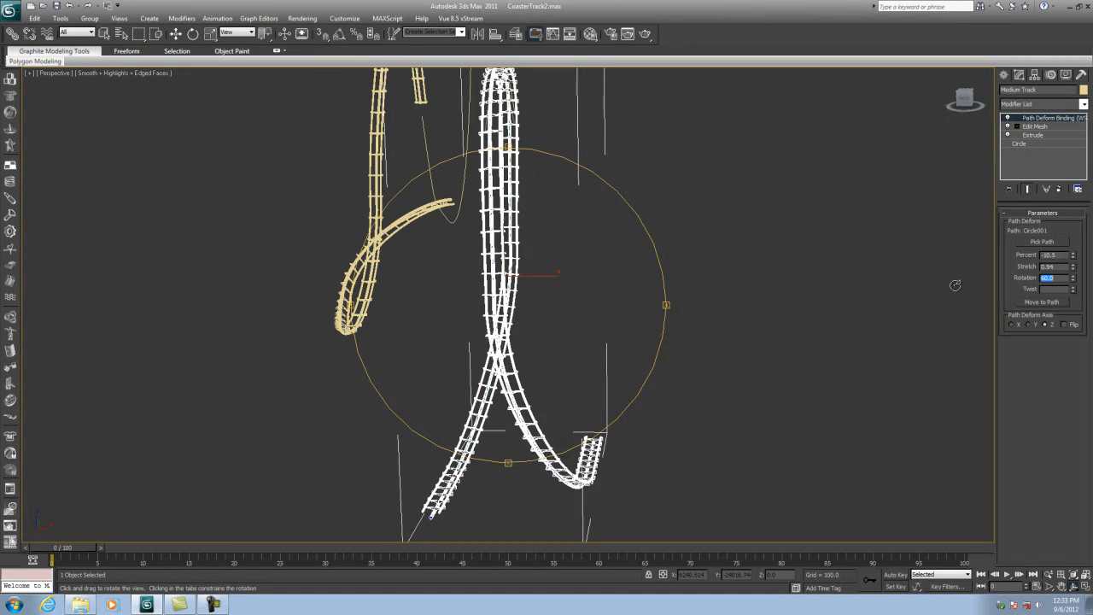
- Hide the medium track section to expose the loop spline
{"action": "left_click_drag", "start_coordinate": [556, 379], "coordinate": [601, 378]}
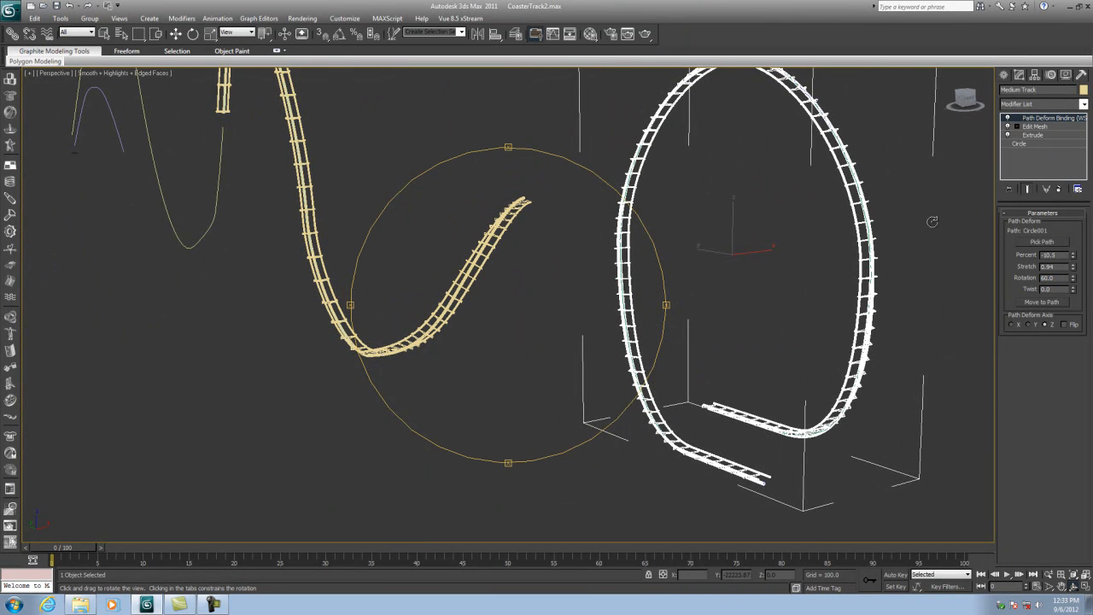
{"action": "left_click_drag", "start_coordinate": [730, 399], "coordinate": [685, 346]}
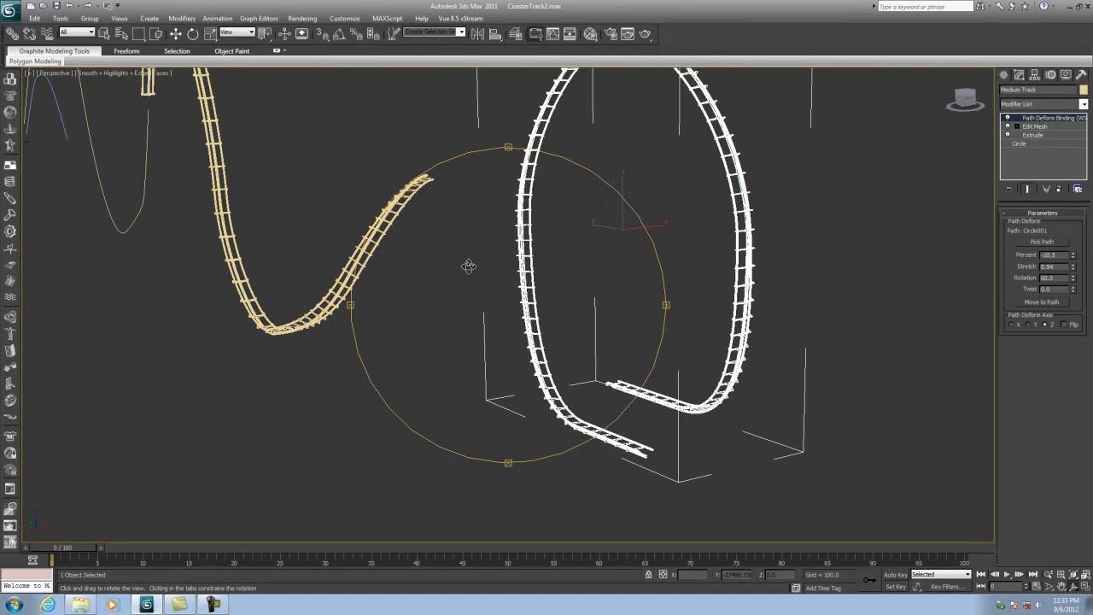
{"action": "left_click", "coordinate": [176, 34]}
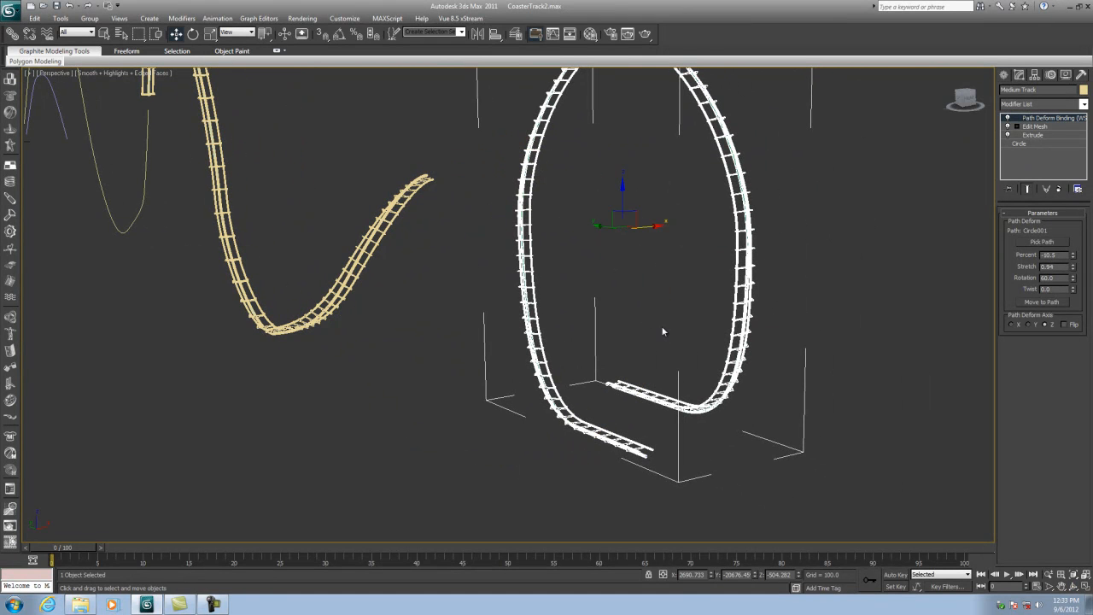
{"action": "left_click", "coordinate": [662, 331]}
{"action": "left_click", "coordinate": [723, 376]}
{"action": "right_click", "coordinate": [723, 379]}
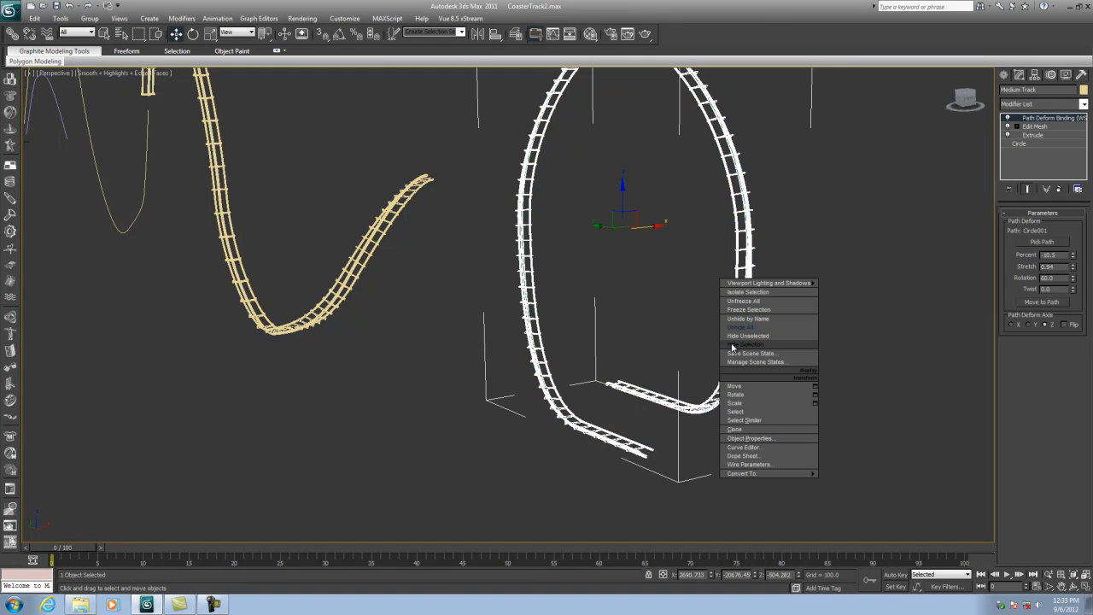
{"action": "left_click", "coordinate": [730, 344]}
- Select the loop circle and move its two bottom vertices apart in the perspective view
{"action": "left_click", "coordinate": [690, 411]}
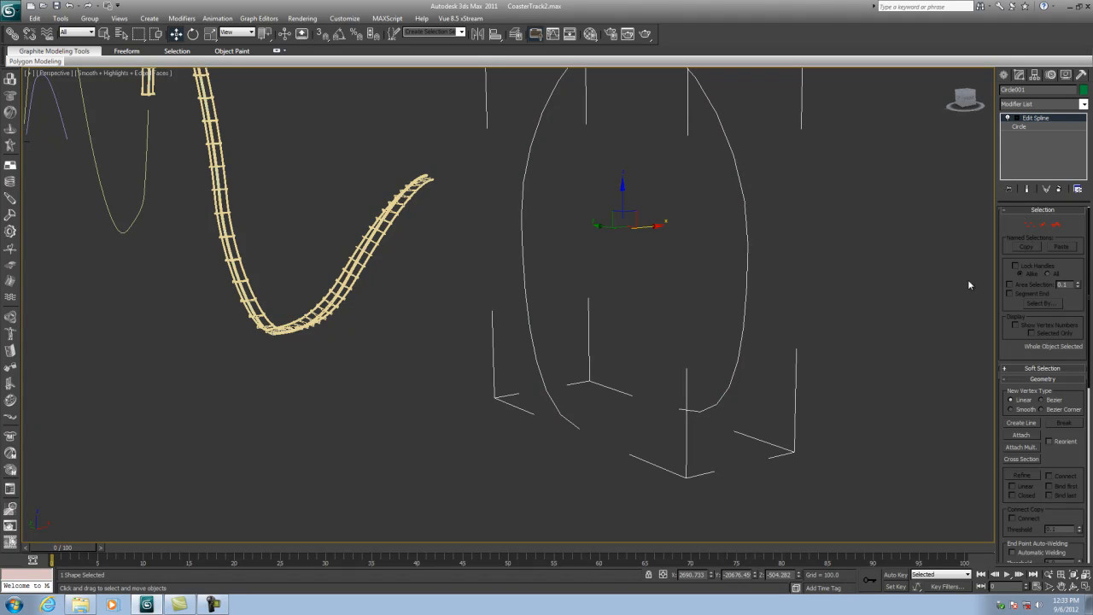
{"action": "left_click", "coordinate": [1029, 223]}
{"action": "left_click", "coordinate": [680, 411]}
{"action": "left_click_drag", "start_coordinate": [703, 403], "coordinate": [863, 369]}
{"action": "left_click", "coordinate": [579, 429]}
{"action": "left_click_drag", "start_coordinate": [610, 420], "coordinate": [430, 376]}
- Move the loop's upper-left and right vertices and adjust the right vertex's tangent handle
{"action": "left_click", "coordinate": [522, 216]}
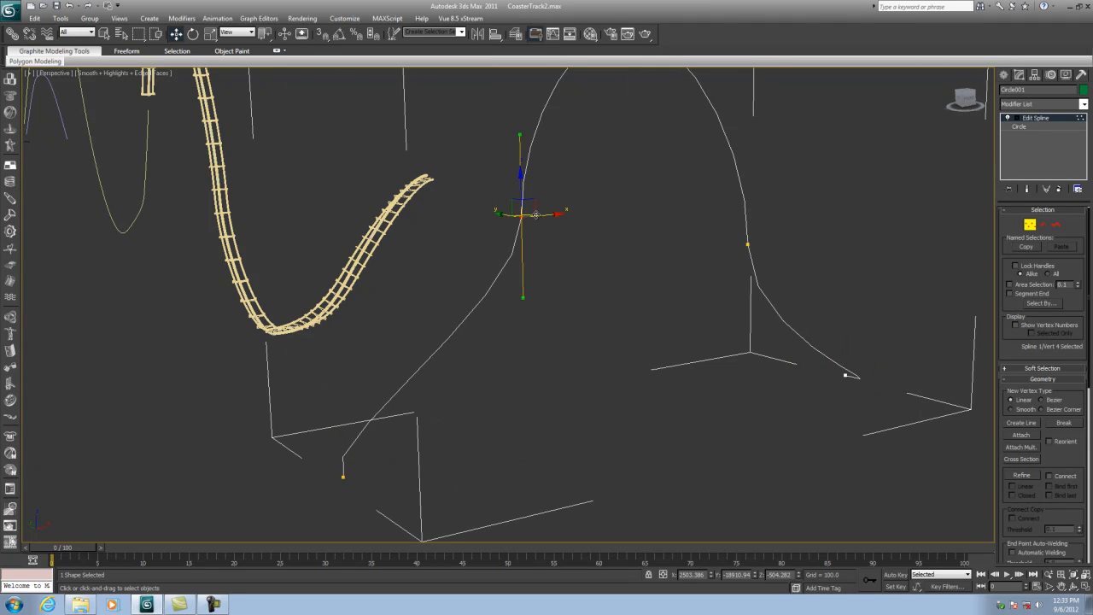
{"action": "left_click_drag", "start_coordinate": [556, 213], "coordinate": [370, 322]}
{"action": "left_click", "coordinate": [747, 243]}
{"action": "left_click_drag", "start_coordinate": [780, 241], "coordinate": [832, 232]}
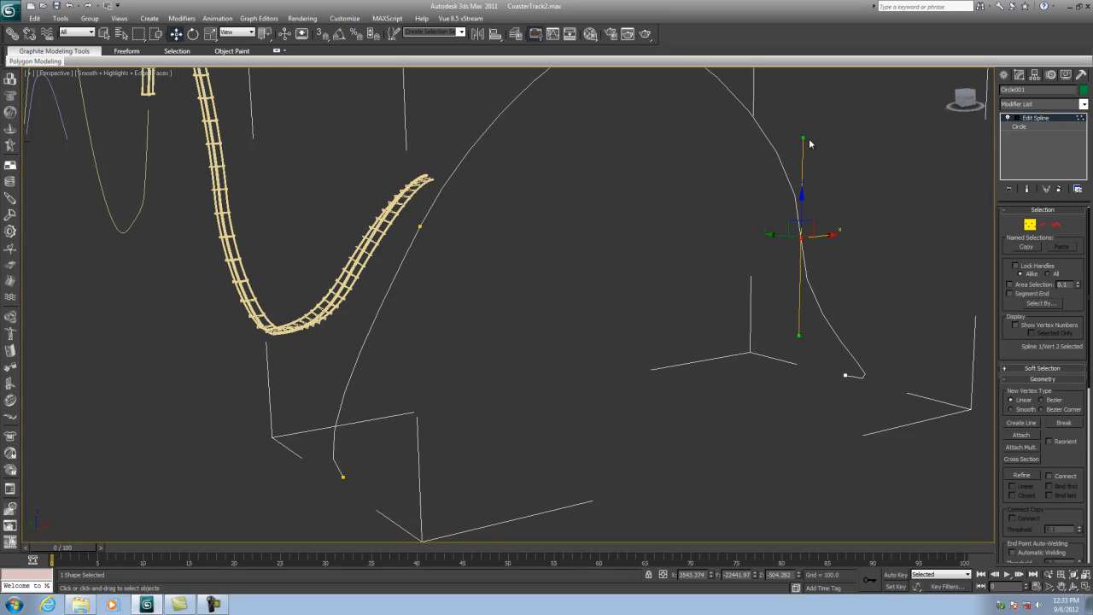
{"action": "left_click_drag", "start_coordinate": [802, 135], "coordinate": [746, 141]}
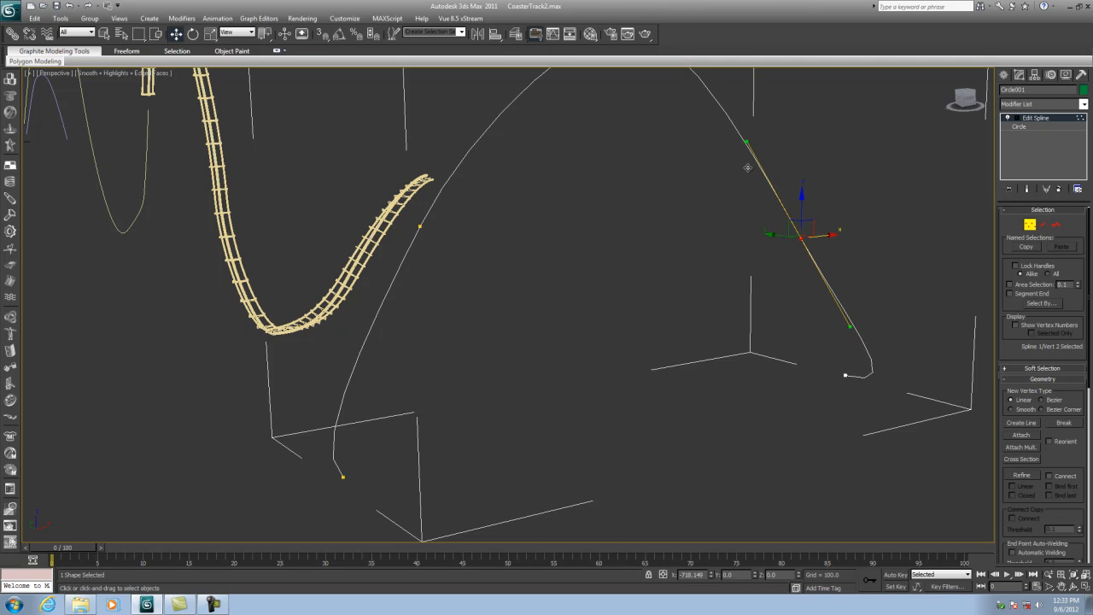
- Leave vertex editing and unhide all objects
{"action": "scroll", "coordinate": [615, 259], "scroll_direction": "down", "scroll_amount": 5}
{"action": "left_click", "coordinate": [1028, 224]}
{"action": "right_click", "coordinate": [722, 224]}
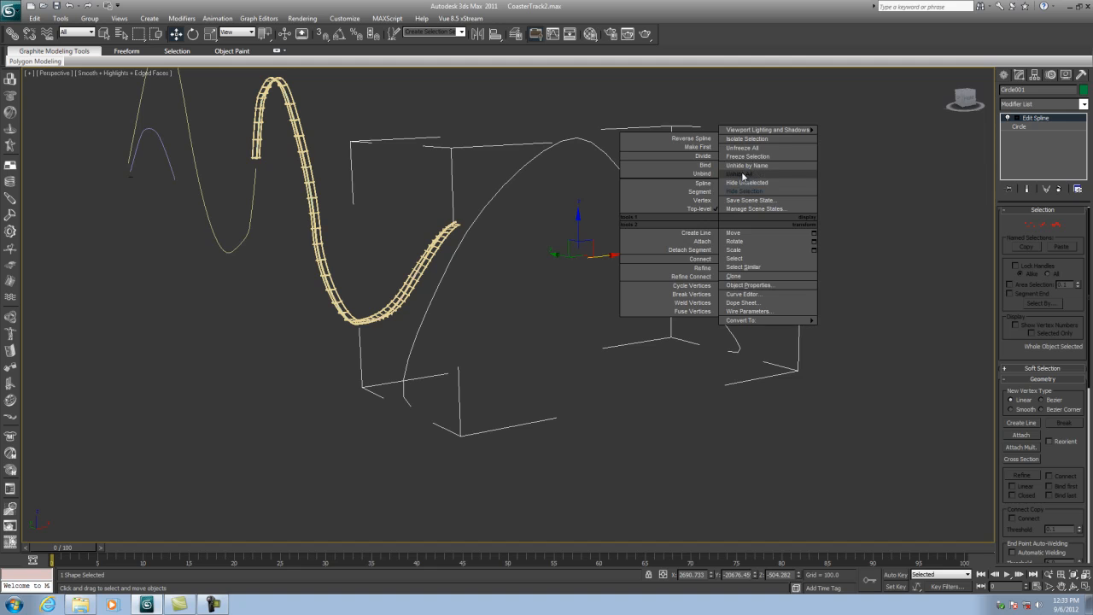
{"action": "left_click", "coordinate": [742, 175]}
{"action": "scroll", "coordinate": [577, 329], "scroll_direction": "up", "scroll_amount": 3}
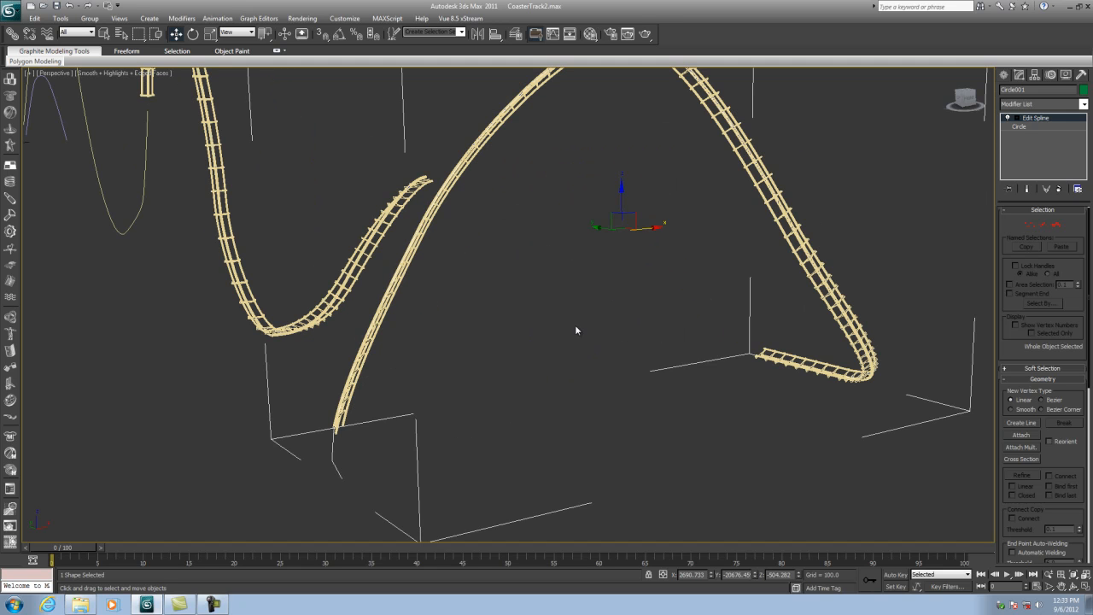
- Select the medium track and set its path deform rotation to 42.5 and twist to 128
{"action": "left_click", "coordinate": [1073, 588]}
{"action": "left_click_drag", "start_coordinate": [879, 415], "coordinate": [634, 254]}
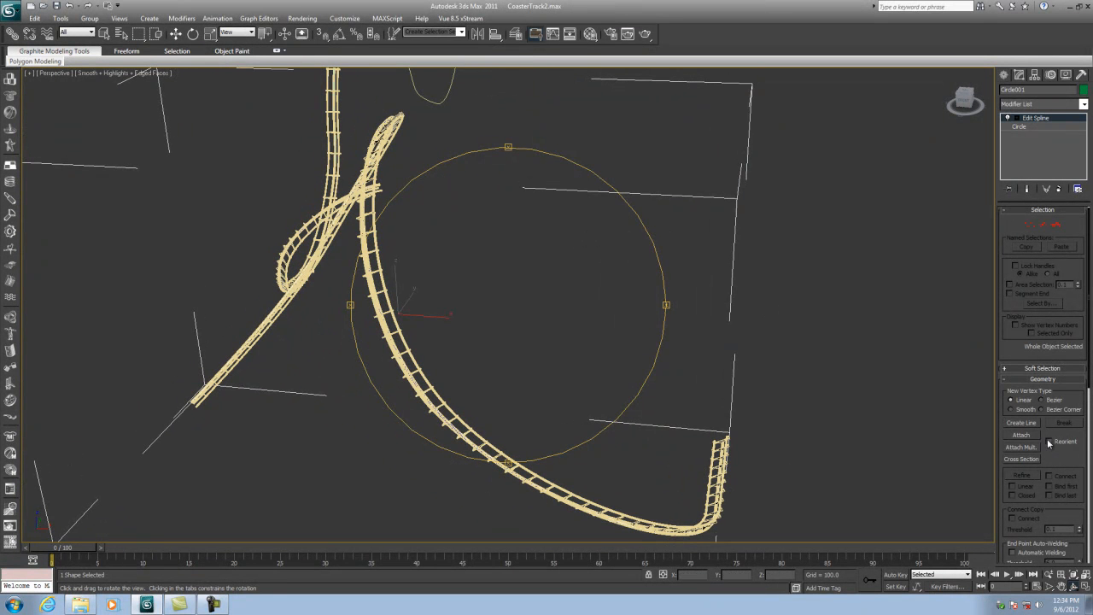
{"action": "left_click_drag", "start_coordinate": [1079, 223], "coordinate": [1067, 7]}
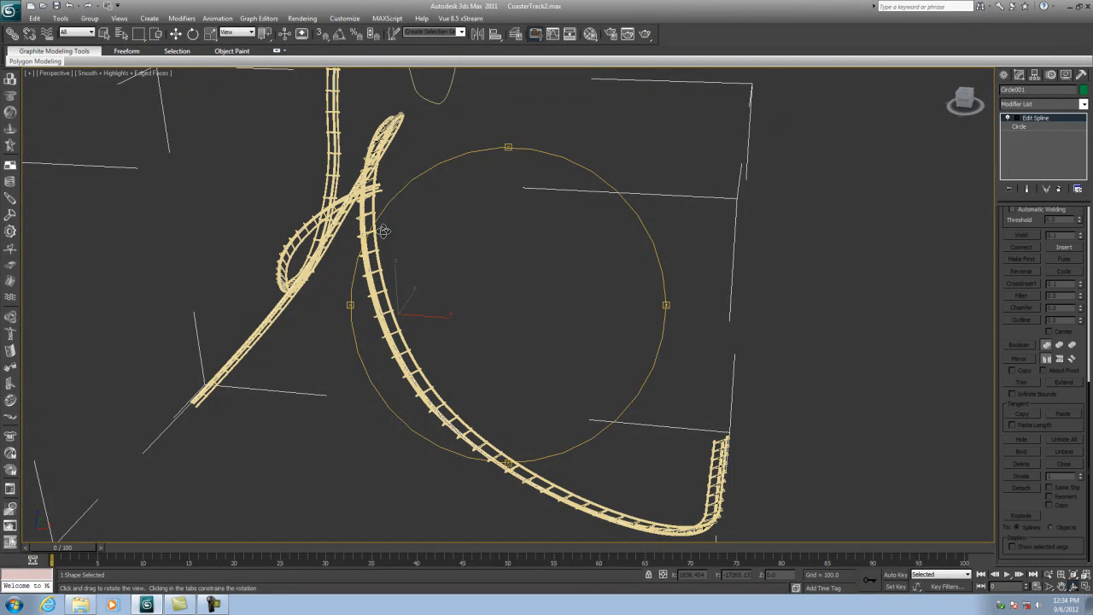
{"action": "scroll", "coordinate": [1081, 335], "scroll_direction": "up", "scroll_amount": 4}
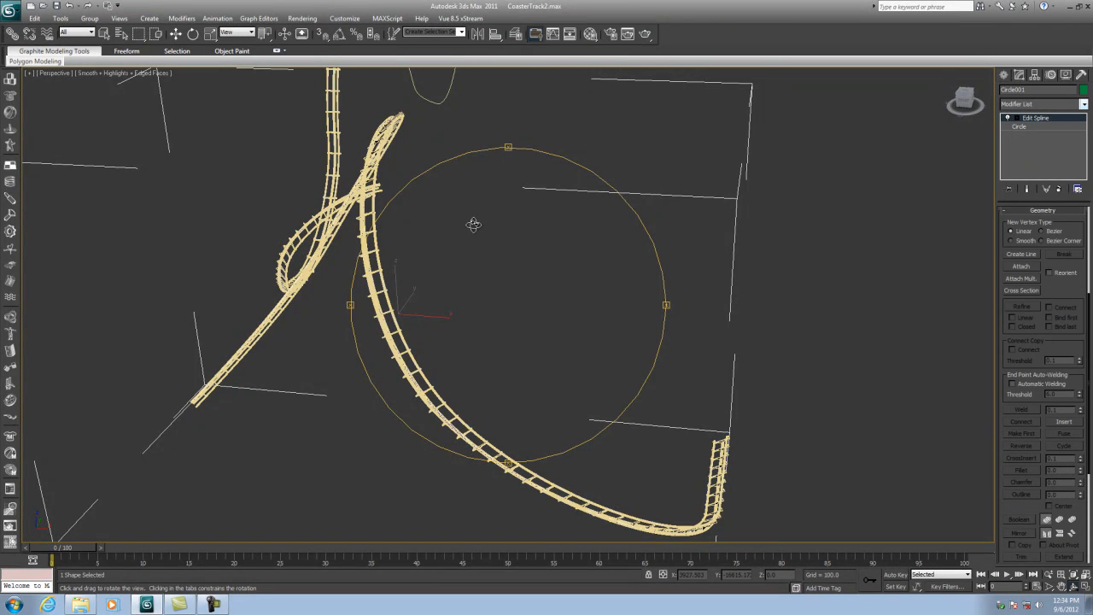
{"action": "left_click", "coordinate": [175, 33]}
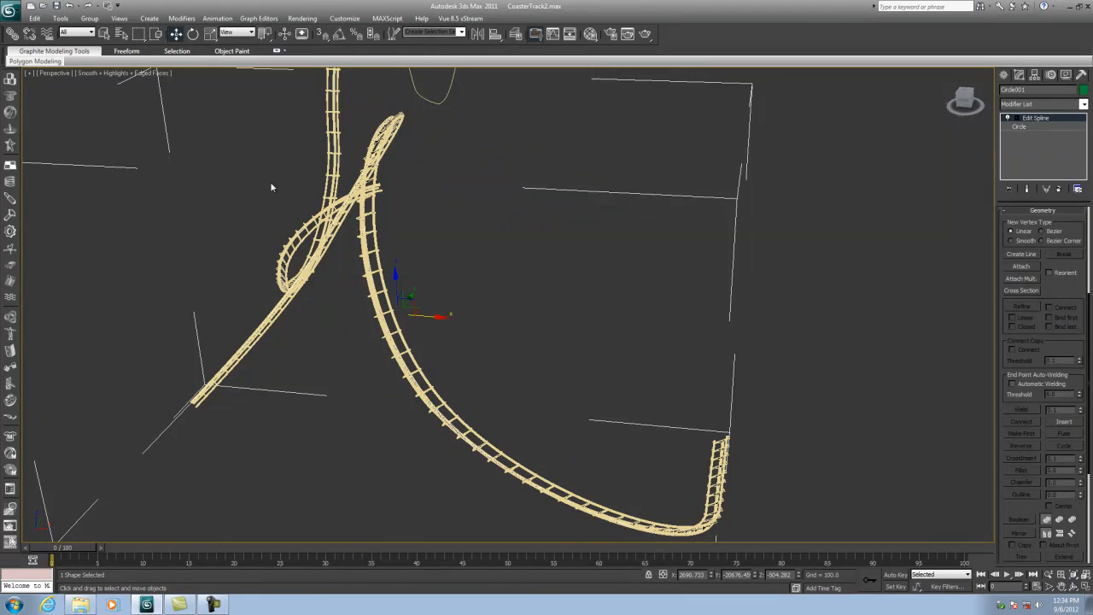
{"action": "left_click", "coordinate": [381, 272]}
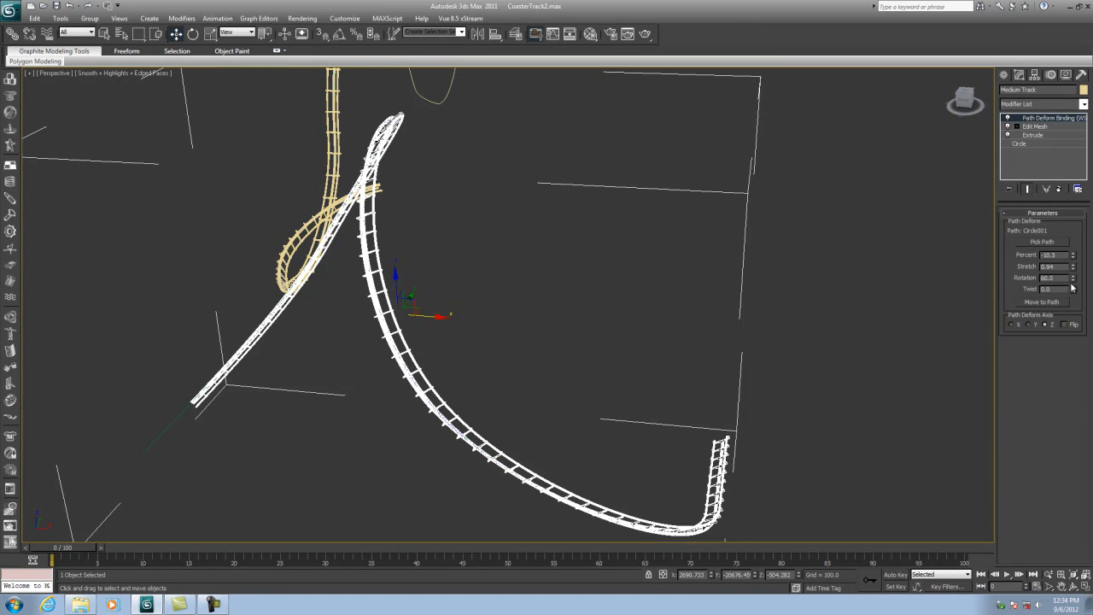
{"action": "left_click_drag", "start_coordinate": [1073, 279], "coordinate": [1083, 151]}
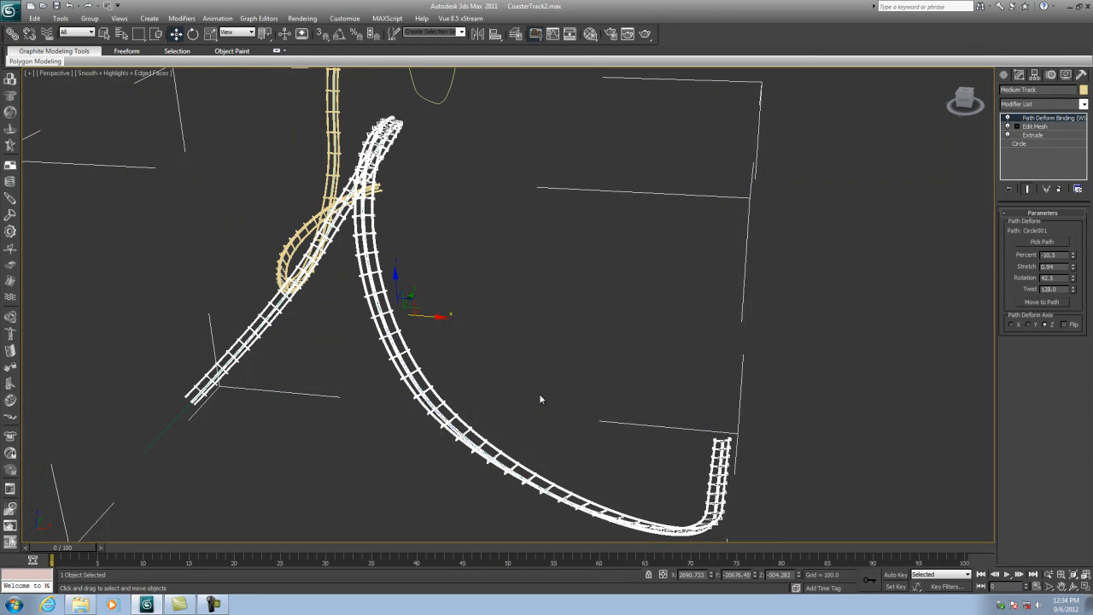
- Set the medium track's path deform stretch to 1.01
{"action": "left_click", "coordinate": [1077, 588]}
{"action": "left_click_drag", "start_coordinate": [437, 367], "coordinate": [871, 267]}
{"action": "left_click_drag", "start_coordinate": [1073, 267], "coordinate": [1073, 258]}
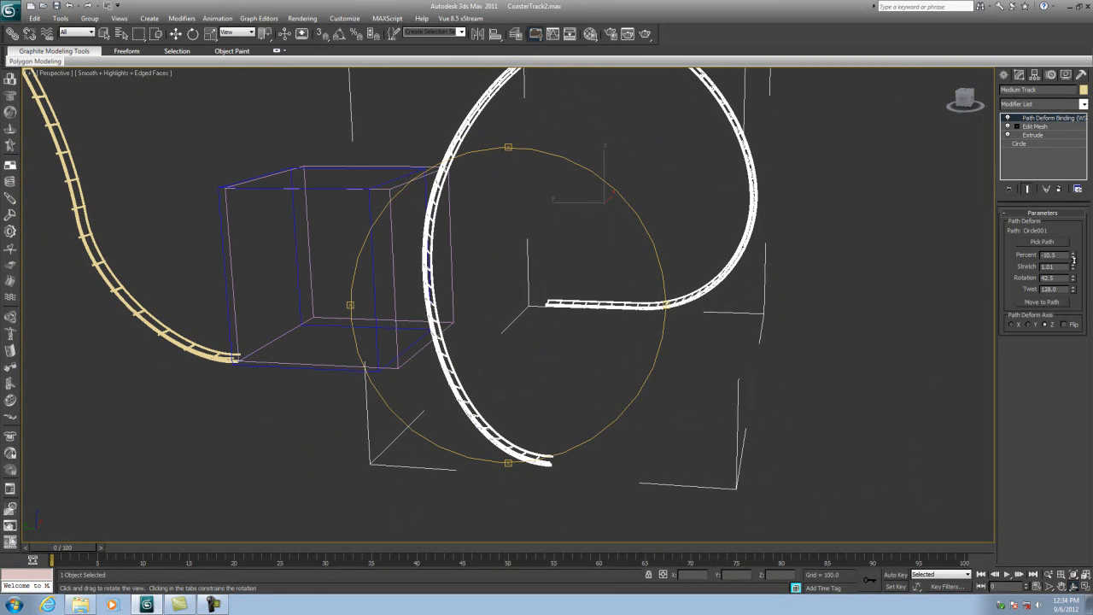
{"action": "left_click_drag", "start_coordinate": [593, 305], "coordinate": [593, 361]}
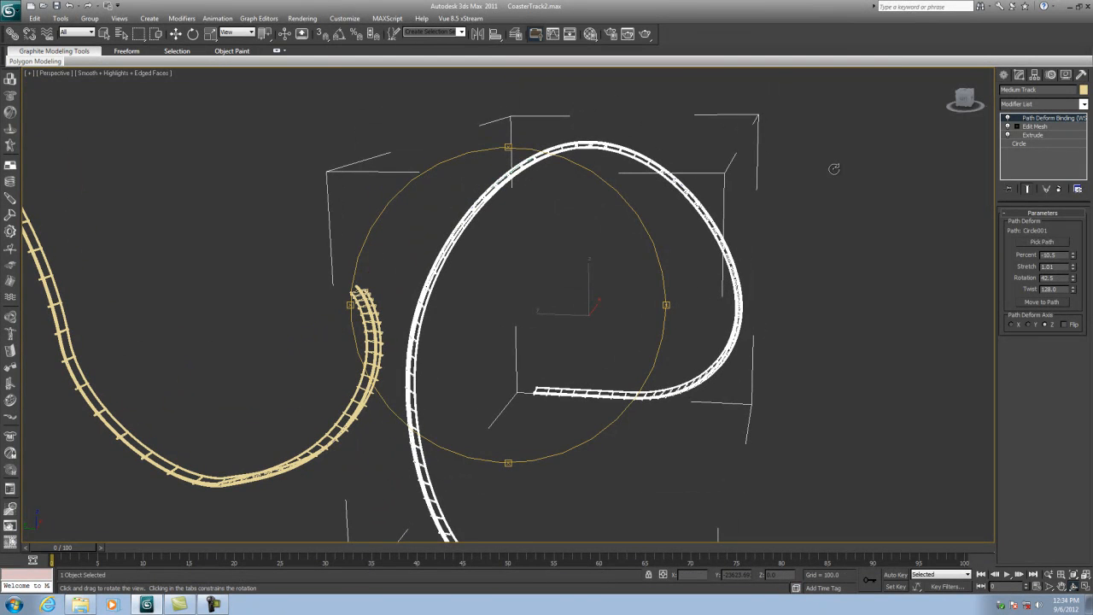
{"action": "left_click_drag", "start_coordinate": [580, 409], "coordinate": [699, 357]}
{"action": "left_click_drag", "start_coordinate": [267, 291], "coordinate": [293, 339]}
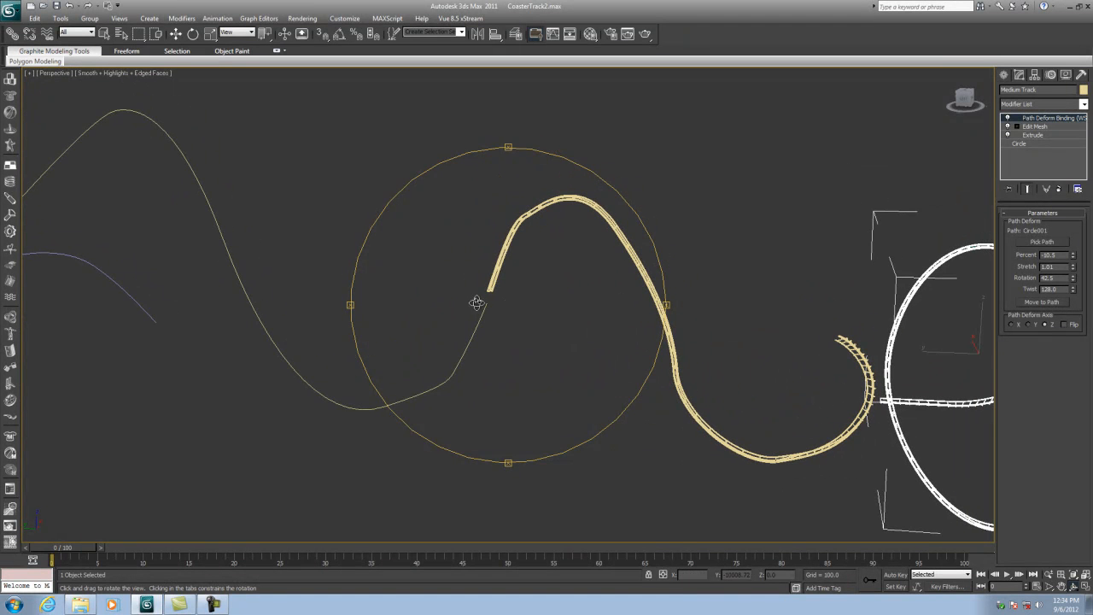
{"action": "left_click_drag", "start_coordinate": [550, 305], "coordinate": [506, 293]}
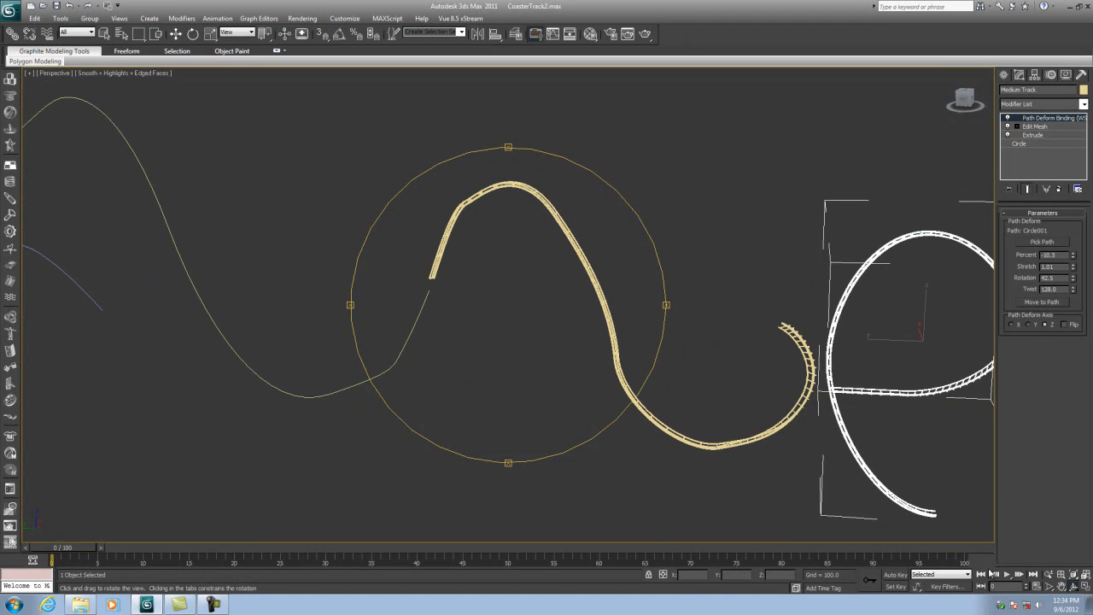
{"action": "left_click", "coordinate": [1085, 588]}
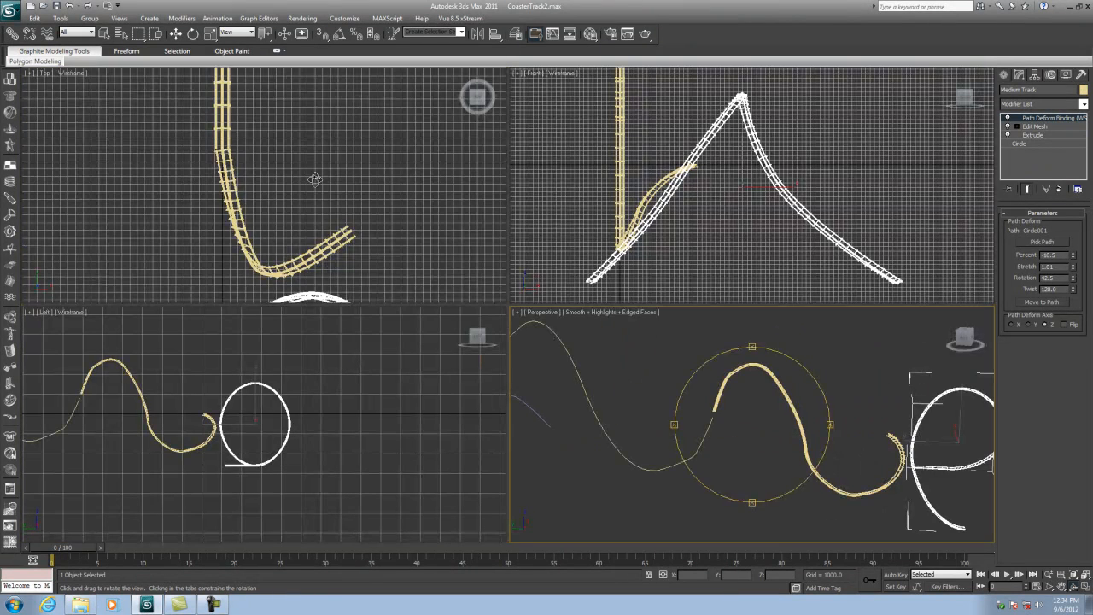
- Create a large flat box in the top view as a ground plane under the coaster
{"action": "left_click_drag", "start_coordinate": [232, 158], "coordinate": [281, 203]}
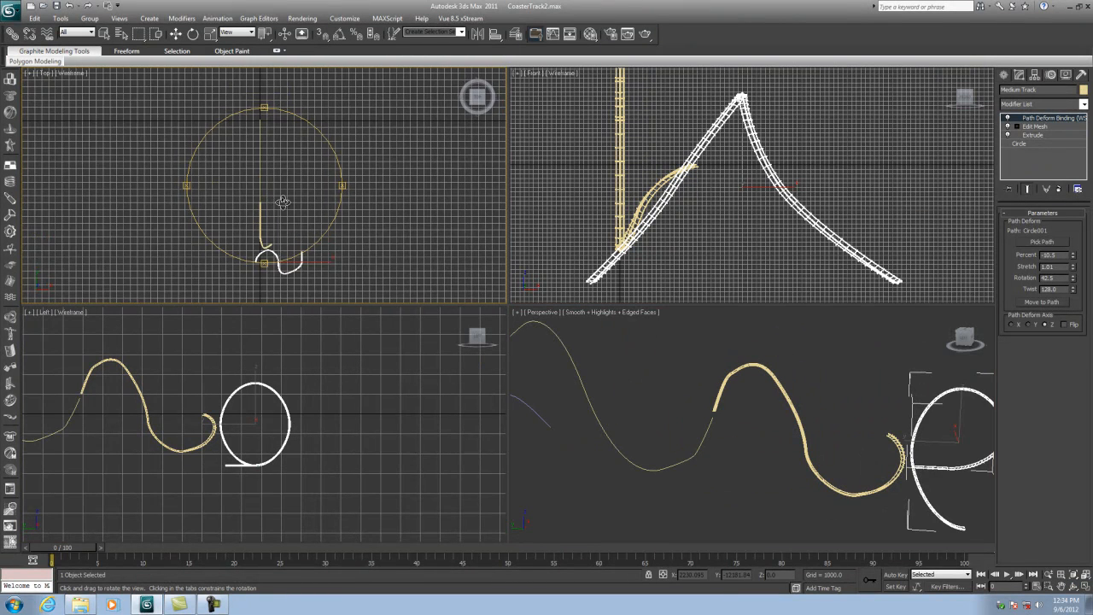
{"action": "left_click", "coordinate": [1004, 75]}
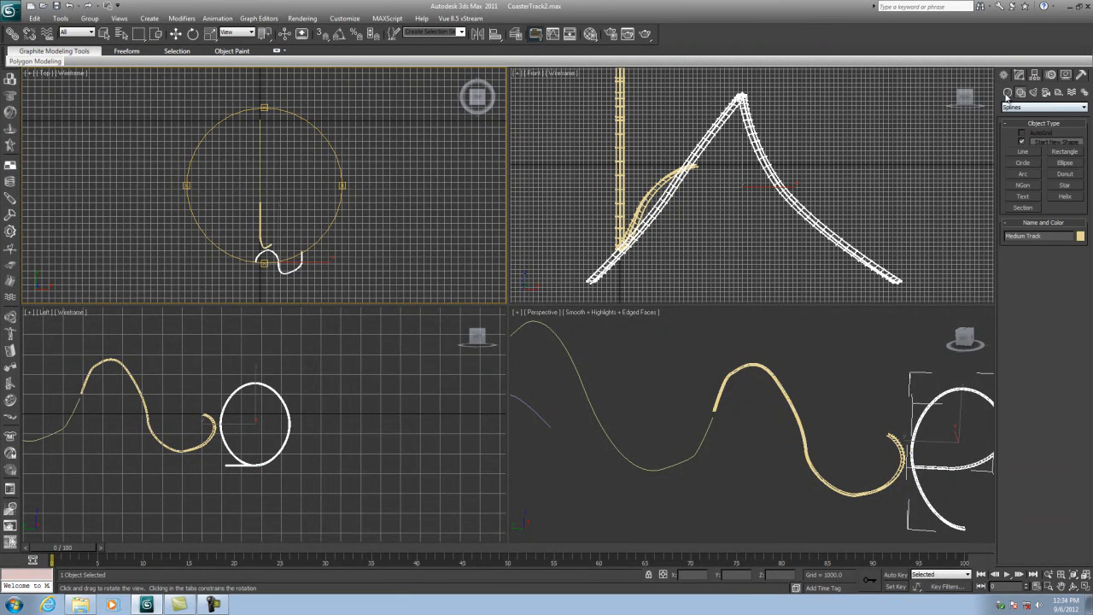
{"action": "left_click", "coordinate": [1006, 93]}
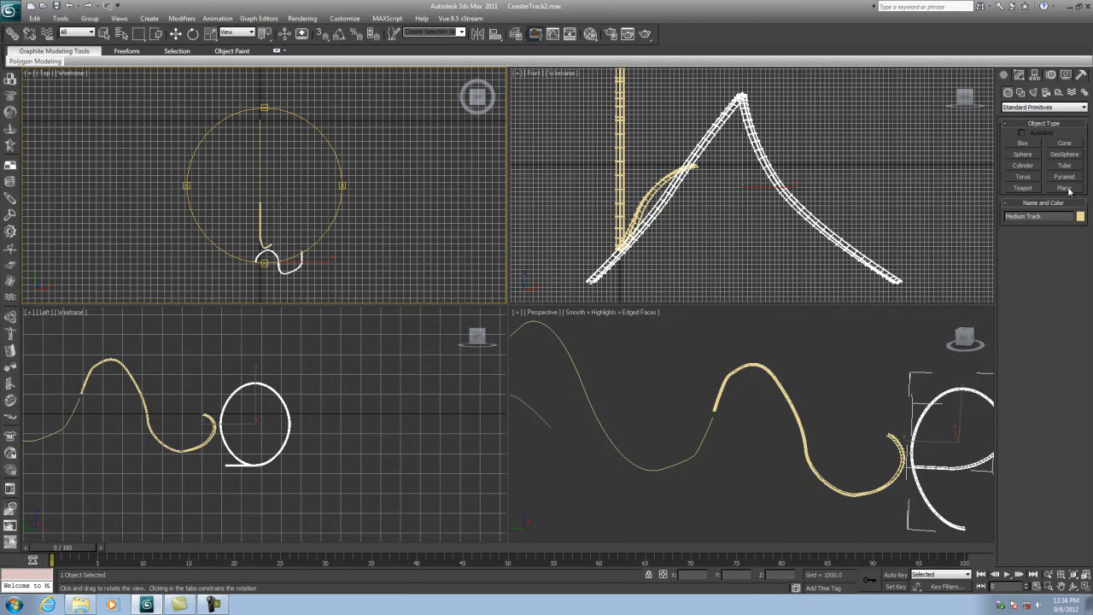
{"action": "left_click", "coordinate": [1023, 144]}
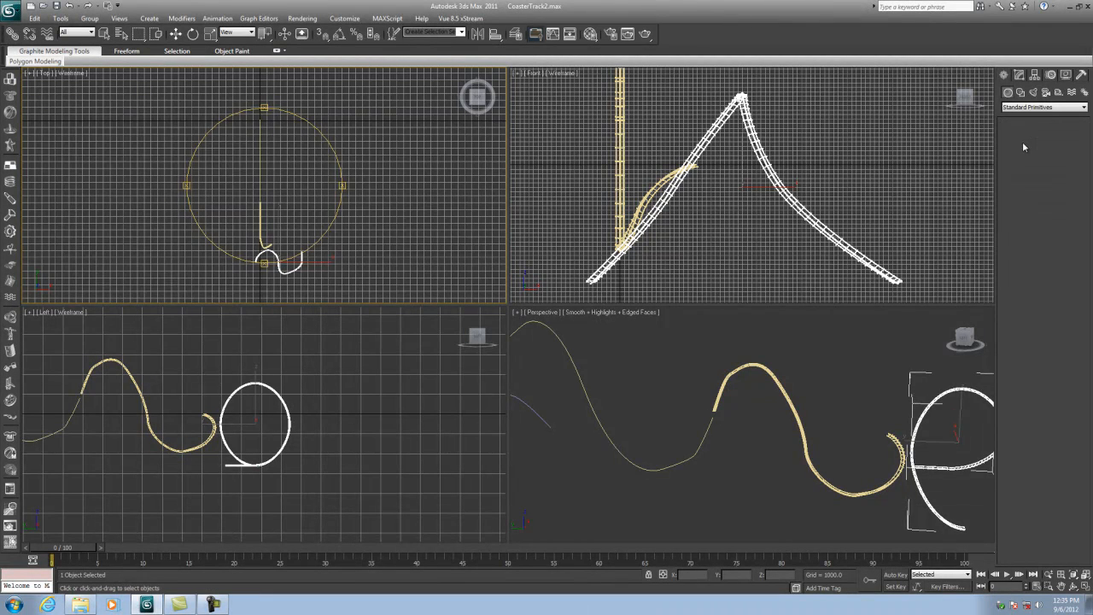
{"action": "scroll", "coordinate": [239, 142], "scroll_direction": "down", "scroll_amount": 2}
{"action": "left_click_drag", "start_coordinate": [118, 89], "coordinate": [422, 296]}
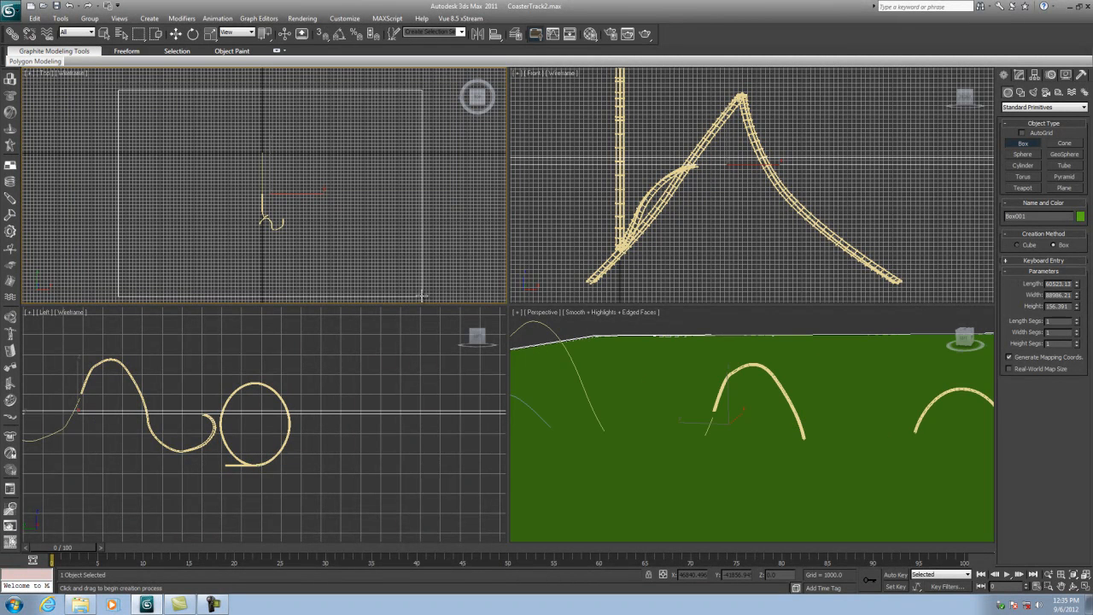
- Move the ground box down below the track in the left view
{"action": "left_click", "coordinate": [176, 33]}
{"action": "right_click", "coordinate": [125, 369]}
{"action": "left_click_drag", "start_coordinate": [79, 376], "coordinate": [79, 431]}
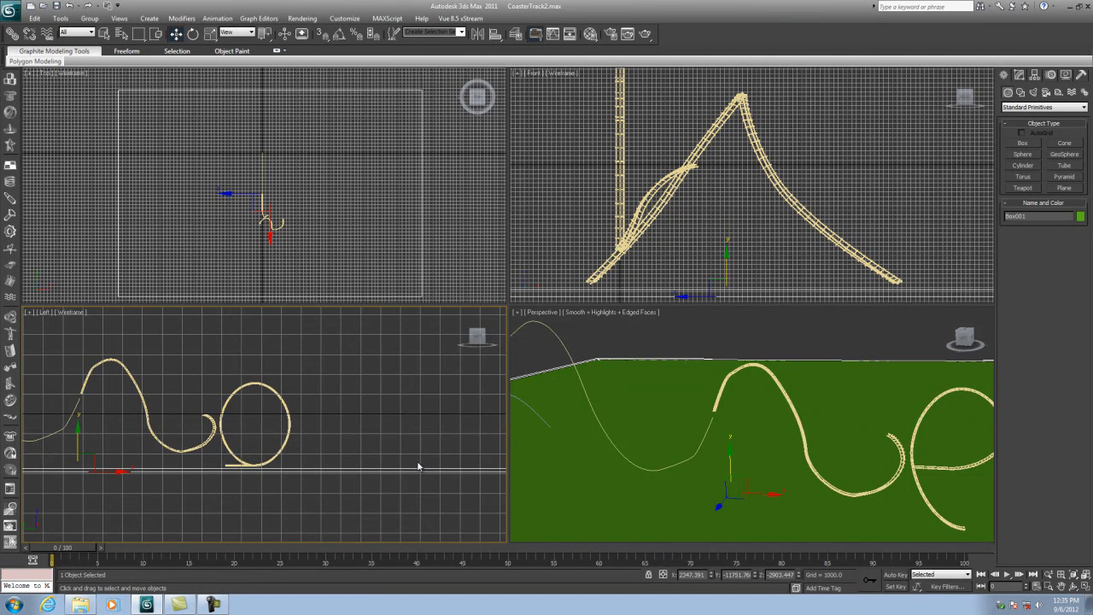
- Orbit the perspective view and pan and zoom the left view to inspect the track against the ground
{"action": "middle_click_drag", "start_coordinate": [296, 455], "coordinate": [377, 417]}
{"action": "left_click_drag", "start_coordinate": [158, 395], "coordinate": [158, 398]}
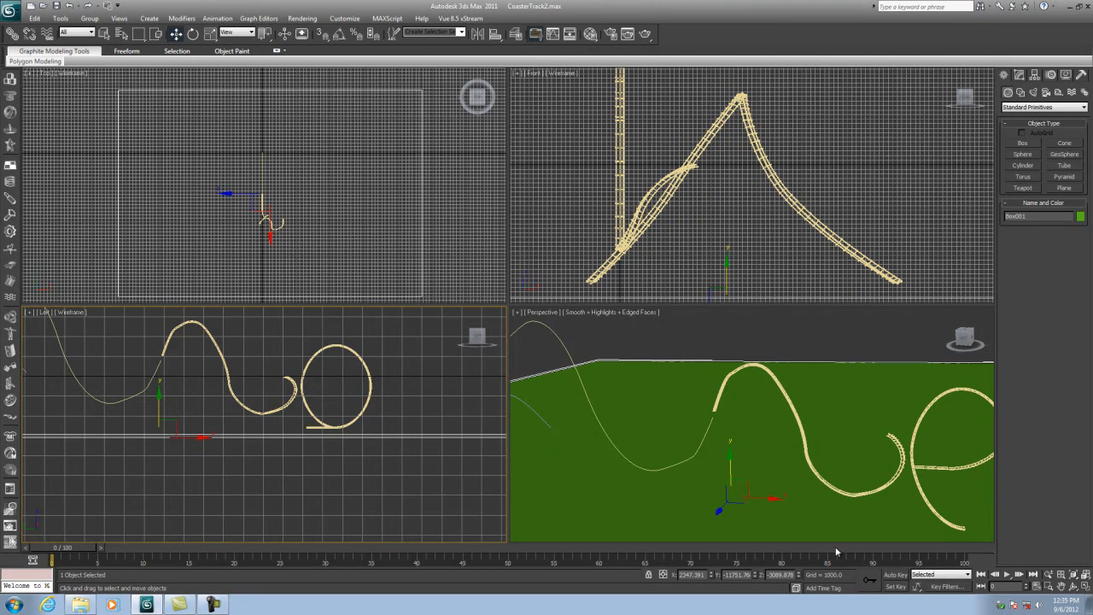
{"action": "middle_click_drag", "start_coordinate": [769, 464], "coordinate": [792, 428]}
{"action": "left_click", "coordinate": [1074, 589]}
{"action": "left_click_drag", "start_coordinate": [826, 432], "coordinate": [755, 415]}
{"action": "middle_click_drag", "start_coordinate": [228, 410], "coordinate": [313, 449]}
{"action": "scroll", "coordinate": [287, 419], "scroll_direction": "down", "scroll_amount": 2}
{"action": "left_click", "coordinate": [175, 33]}
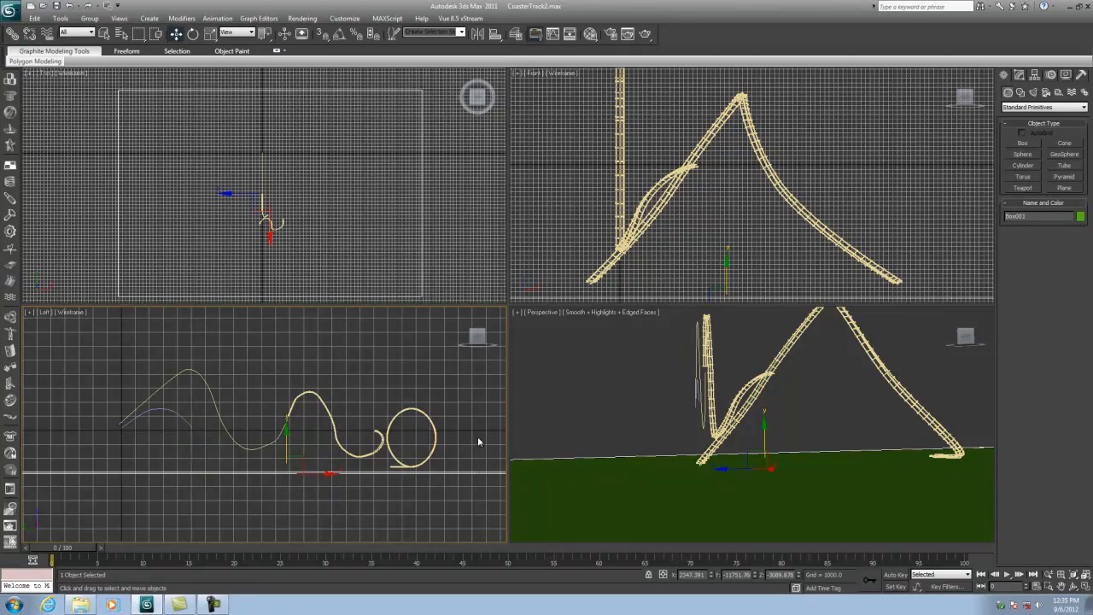
{"action": "scroll", "coordinate": [234, 403], "scroll_direction": "up", "scroll_amount": 10}
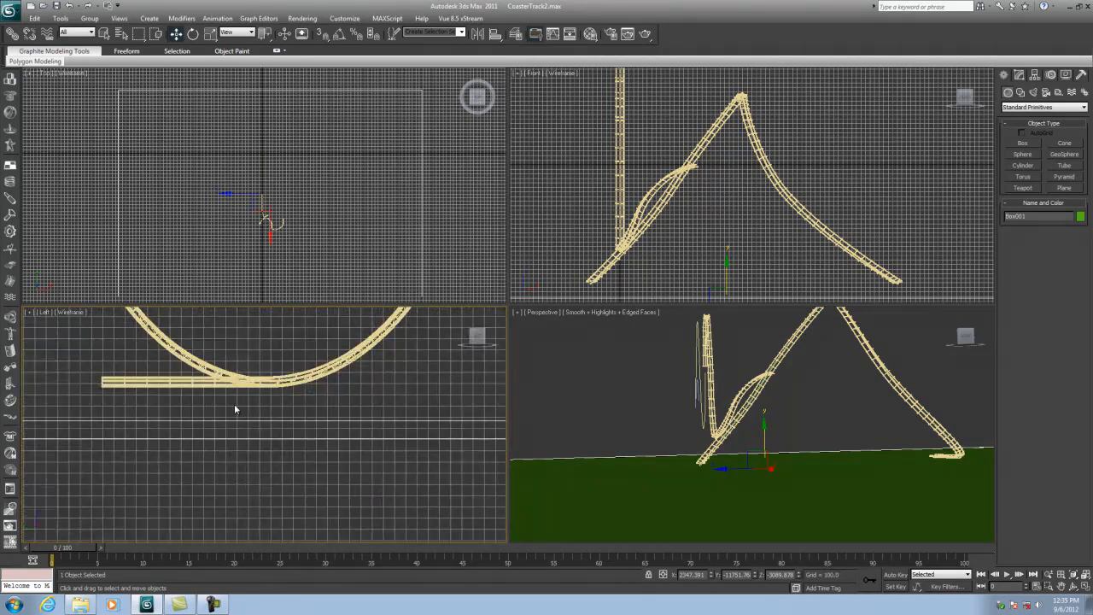
{"action": "middle_click_drag", "start_coordinate": [244, 420], "coordinate": [317, 405]}
{"action": "right_click", "coordinate": [297, 390]}
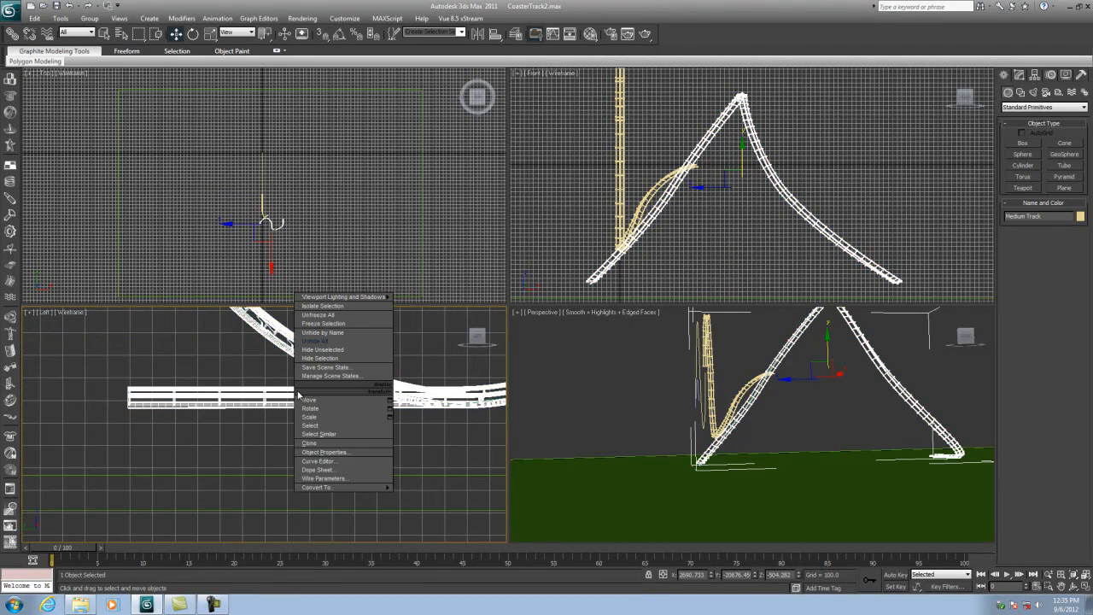
{"action": "left_click", "coordinate": [297, 381]}
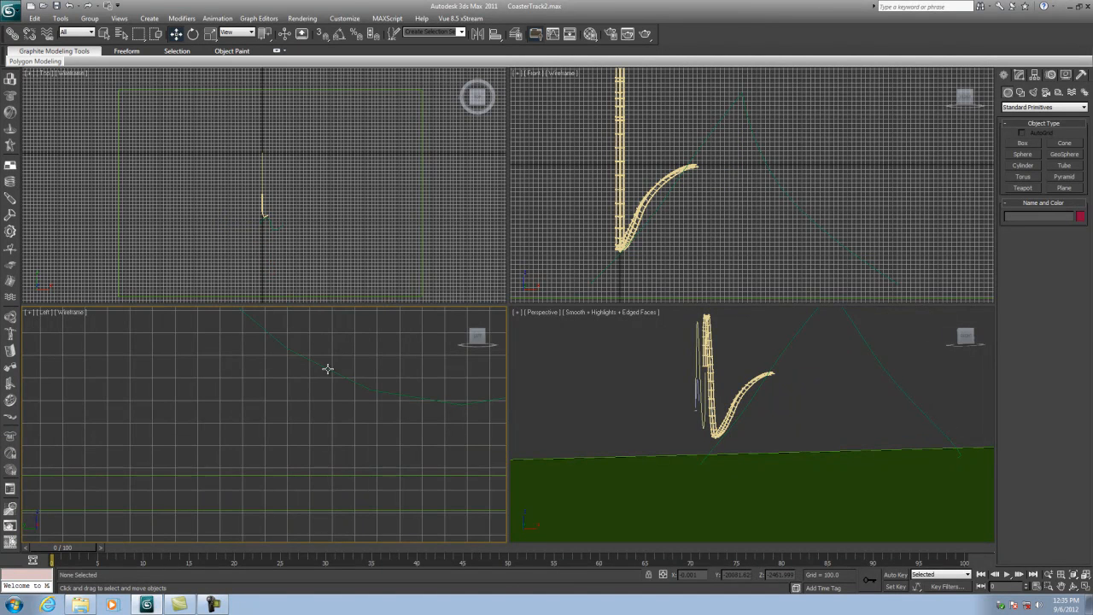
{"action": "left_click", "coordinate": [327, 368]}
{"action": "scroll", "coordinate": [327, 367], "scroll_direction": "down", "scroll_amount": 5}
{"action": "left_click_drag", "start_coordinate": [348, 380], "coordinate": [348, 359]}
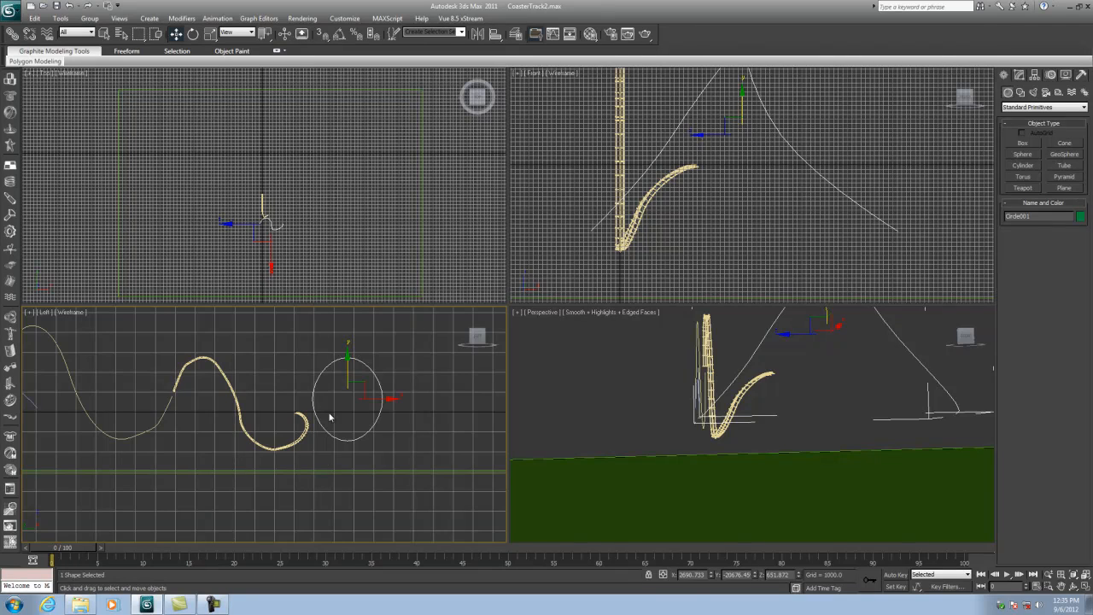
{"action": "left_click", "coordinate": [323, 467]}
{"action": "left_click_drag", "start_coordinate": [166, 430], "coordinate": [212, 410]}
{"action": "right_click", "coordinate": [446, 369]}
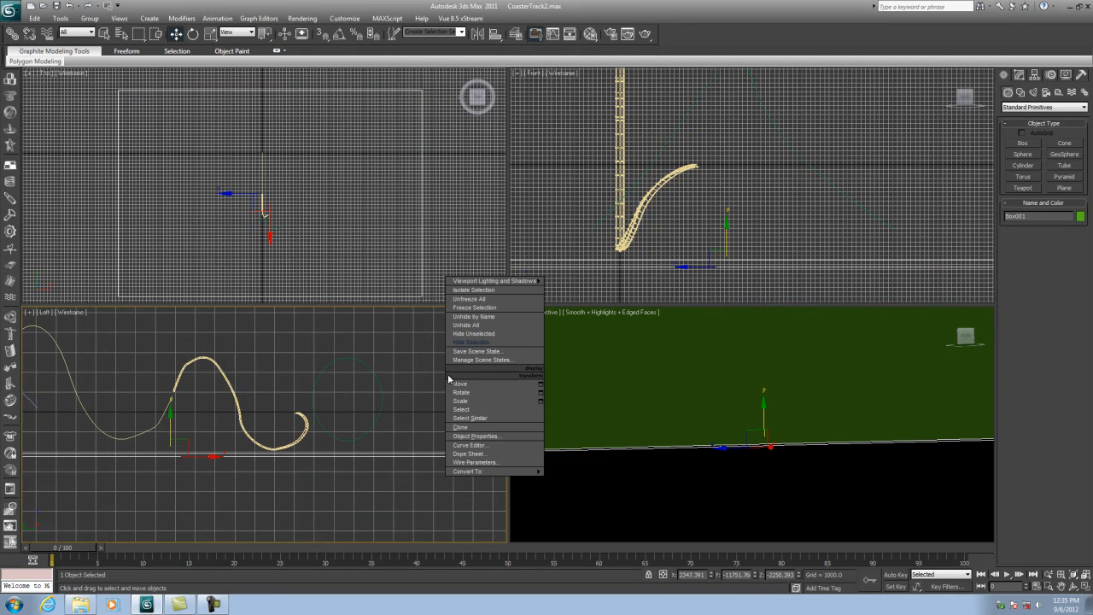
{"action": "left_click", "coordinate": [485, 338]}
- Create a cylinder of about 23.5 radius and 225 height in the top view as a support post
{"action": "scroll", "coordinate": [766, 479], "scroll_direction": "down", "scroll_amount": 3}
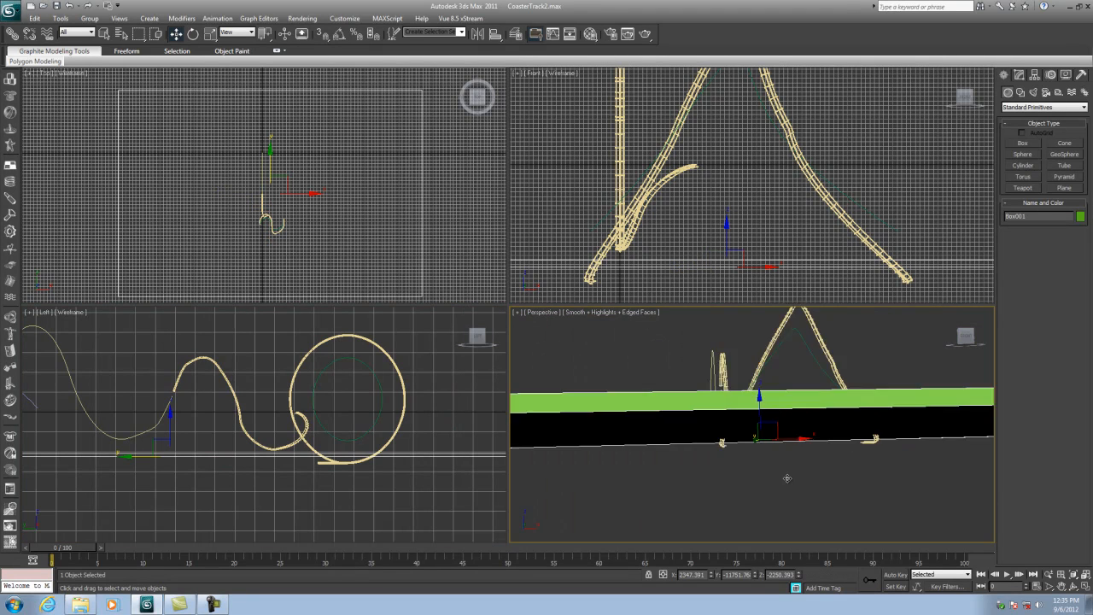
{"action": "left_click", "coordinate": [1073, 586]}
{"action": "left_click_drag", "start_coordinate": [724, 439], "coordinate": [765, 463]}
{"action": "scroll", "coordinate": [766, 462], "scroll_direction": "up", "scroll_amount": 5}
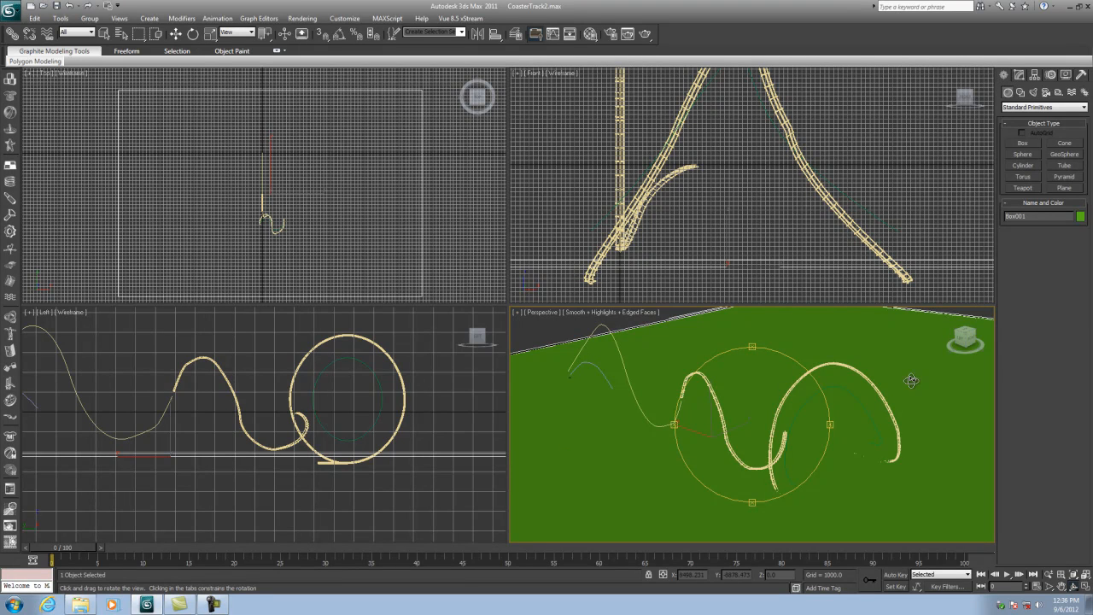
{"action": "left_click", "coordinate": [1023, 166]}
{"action": "scroll", "coordinate": [270, 196], "scroll_direction": "up", "scroll_amount": 8}
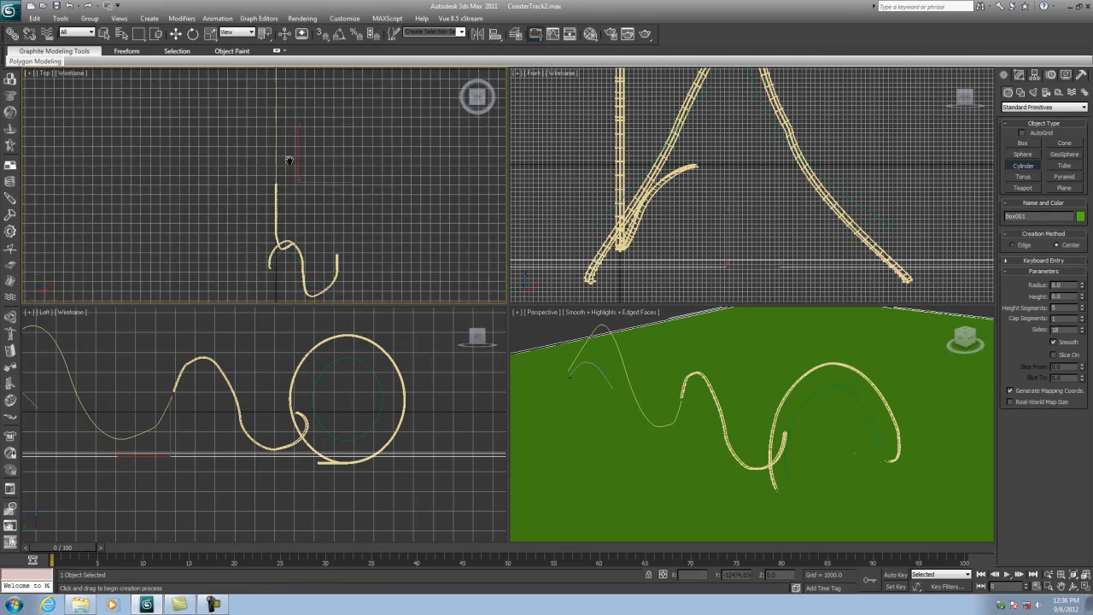
{"action": "scroll", "coordinate": [318, 196], "scroll_direction": "up", "scroll_amount": 6}
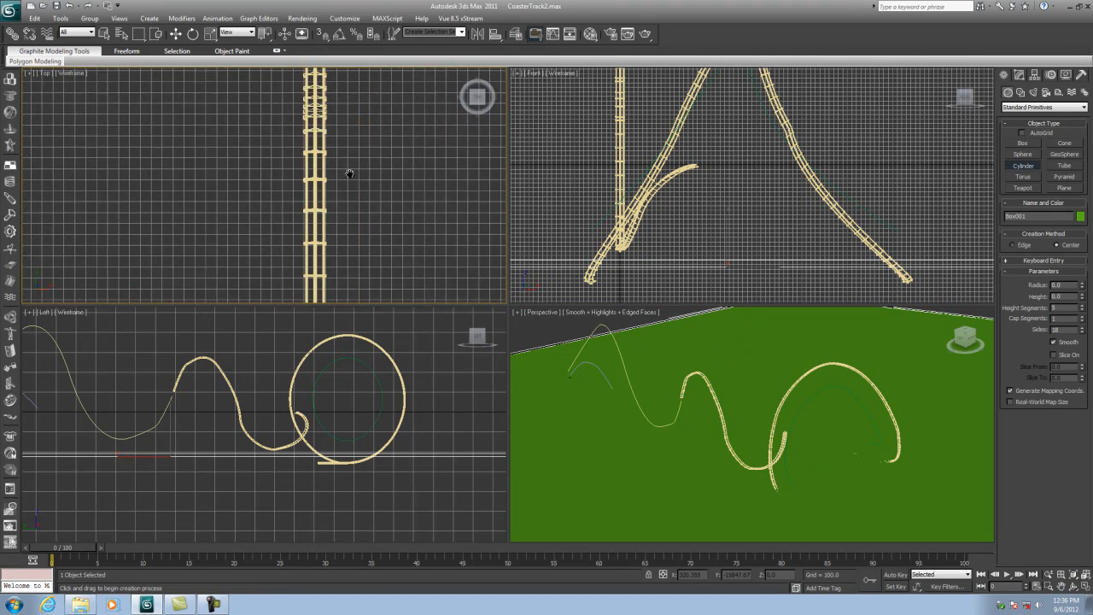
{"action": "scroll", "coordinate": [317, 182], "scroll_direction": "up", "scroll_amount": 8}
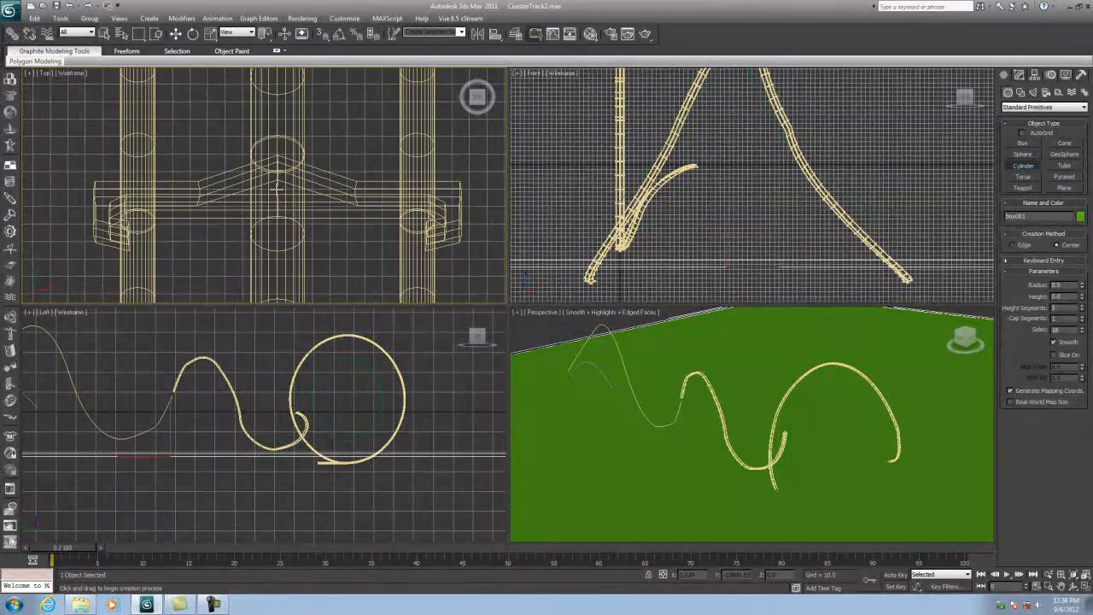
{"action": "left_click_drag", "start_coordinate": [278, 186], "coordinate": [317, 181]}
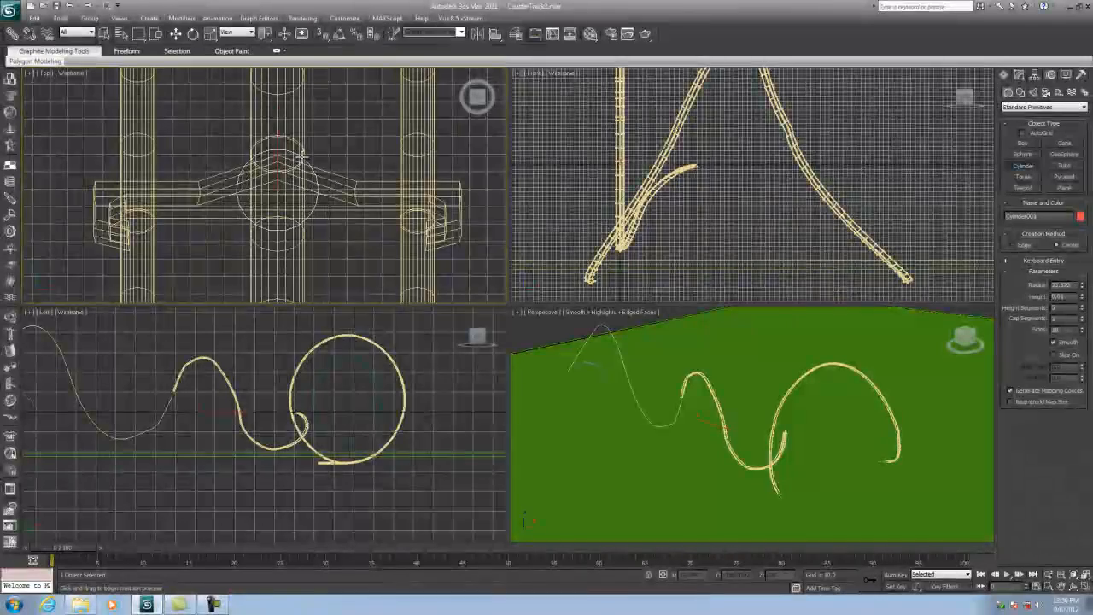
{"action": "scroll", "coordinate": [285, 412], "scroll_direction": "up", "scroll_amount": 8}
{"action": "middle_click_drag", "start_coordinate": [285, 412], "coordinate": [328, 419]}
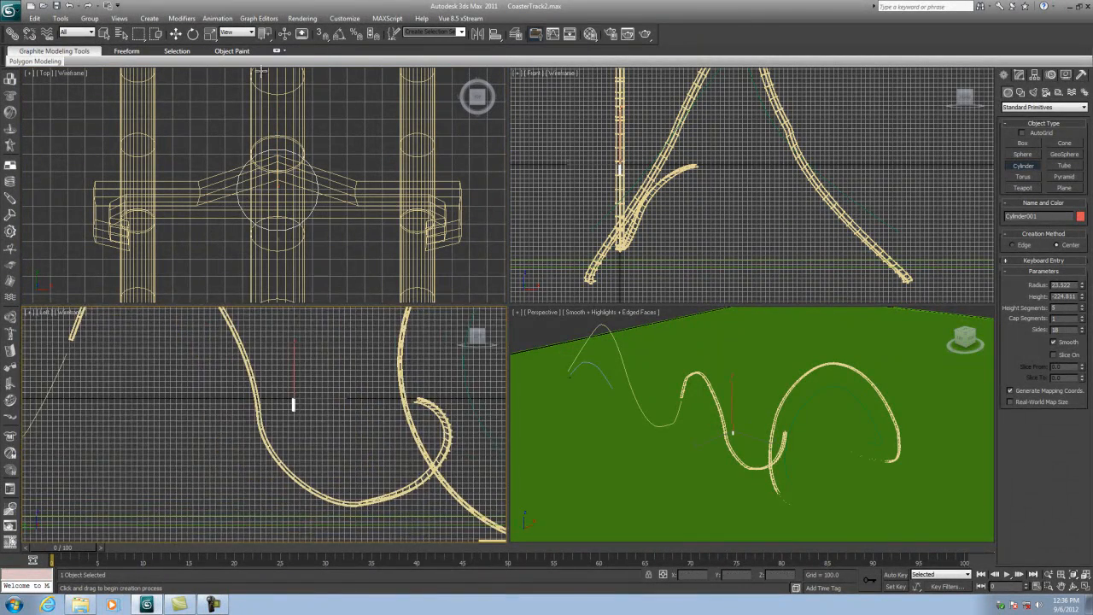
- Move the support cylinder down toward the ground in the left view
{"action": "key", "text": "w"}
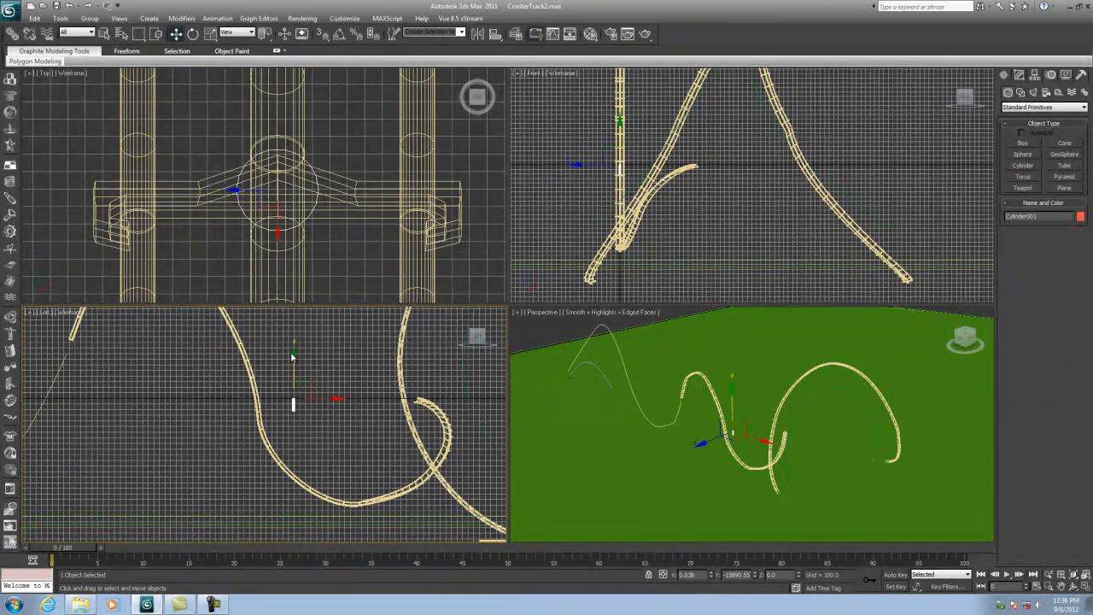
{"action": "left_click_drag", "start_coordinate": [293, 352], "coordinate": [290, 469]}
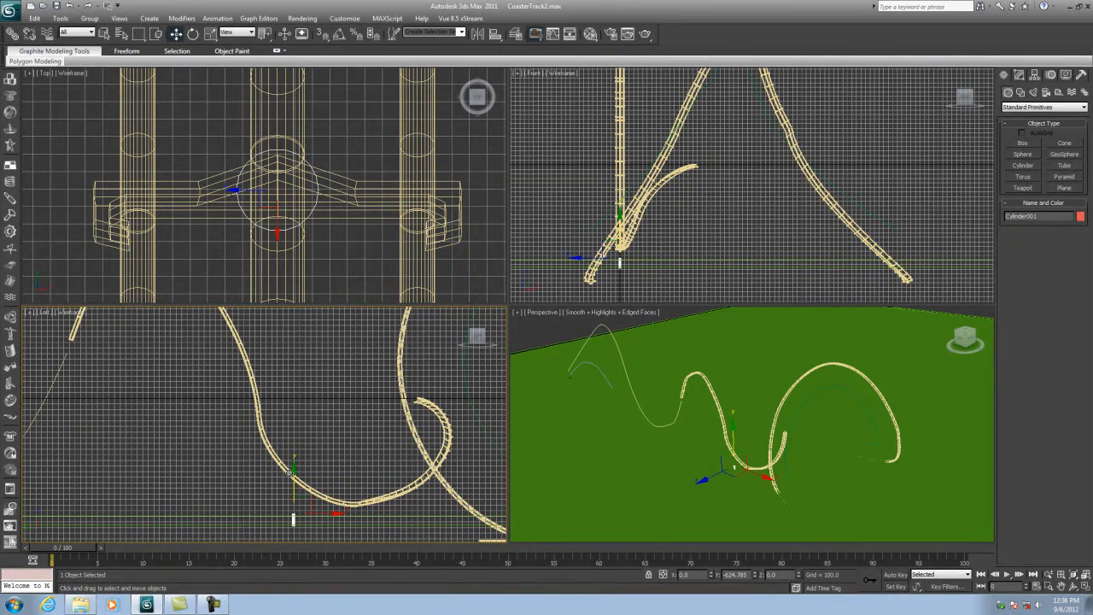
{"action": "scroll", "coordinate": [294, 529], "scroll_direction": "up", "scroll_amount": 10}
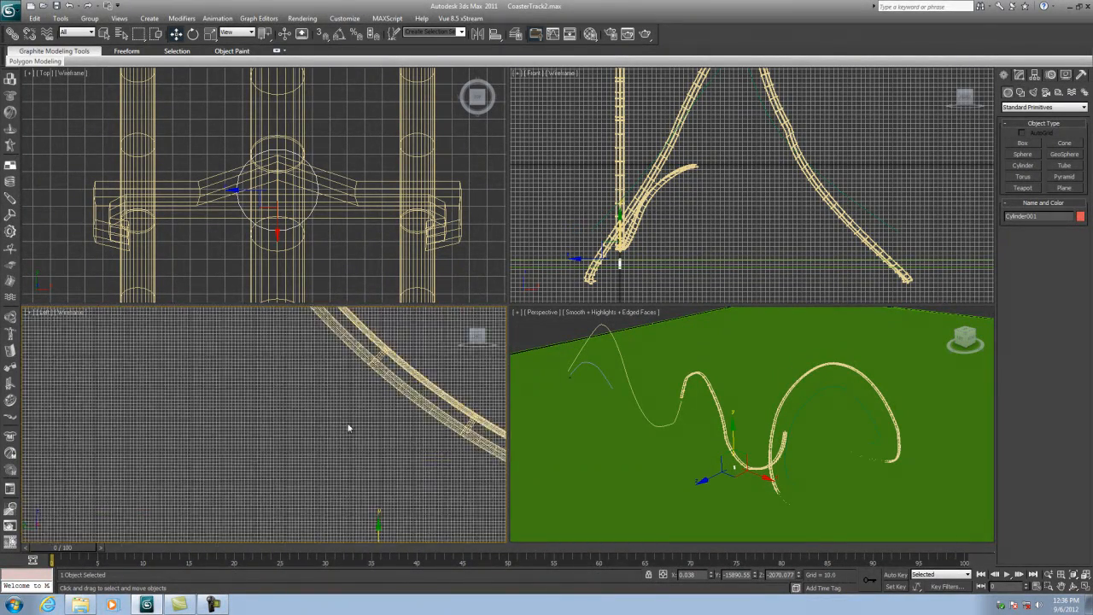
{"action": "left_click", "coordinate": [1083, 586]}
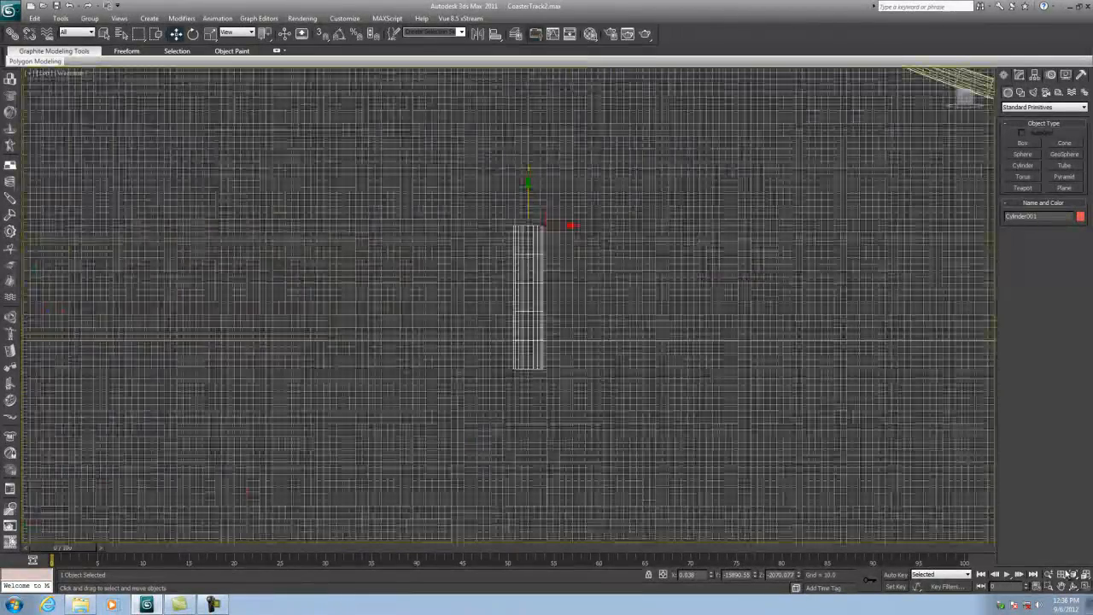
- Flip the cylinder 180 degrees with snapped rotation and reposition it beneath the track
{"action": "left_click", "coordinate": [193, 35]}
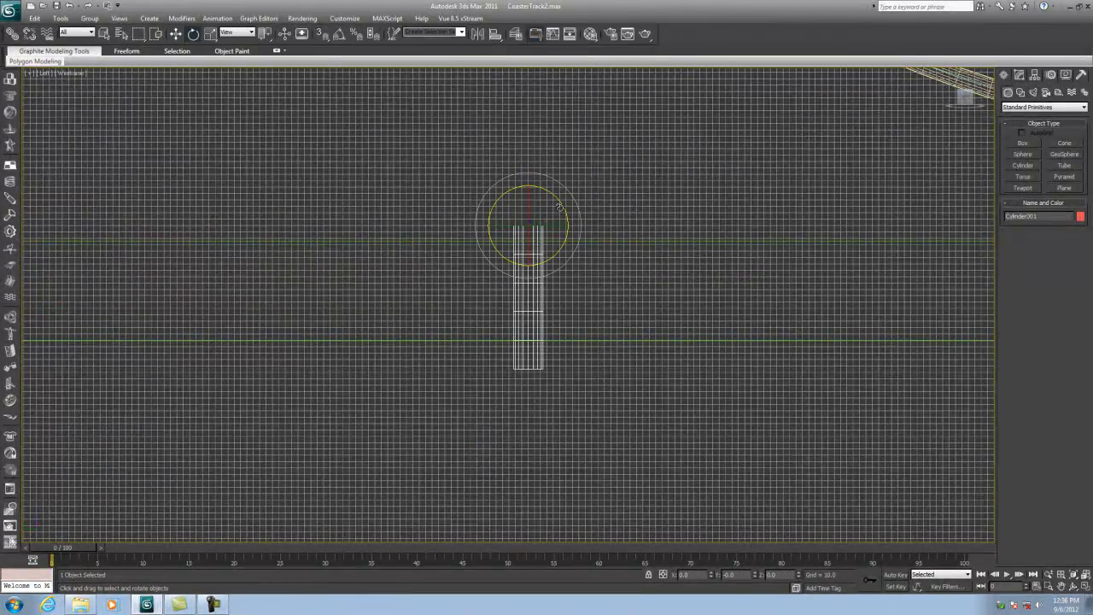
{"action": "left_click", "coordinate": [339, 34]}
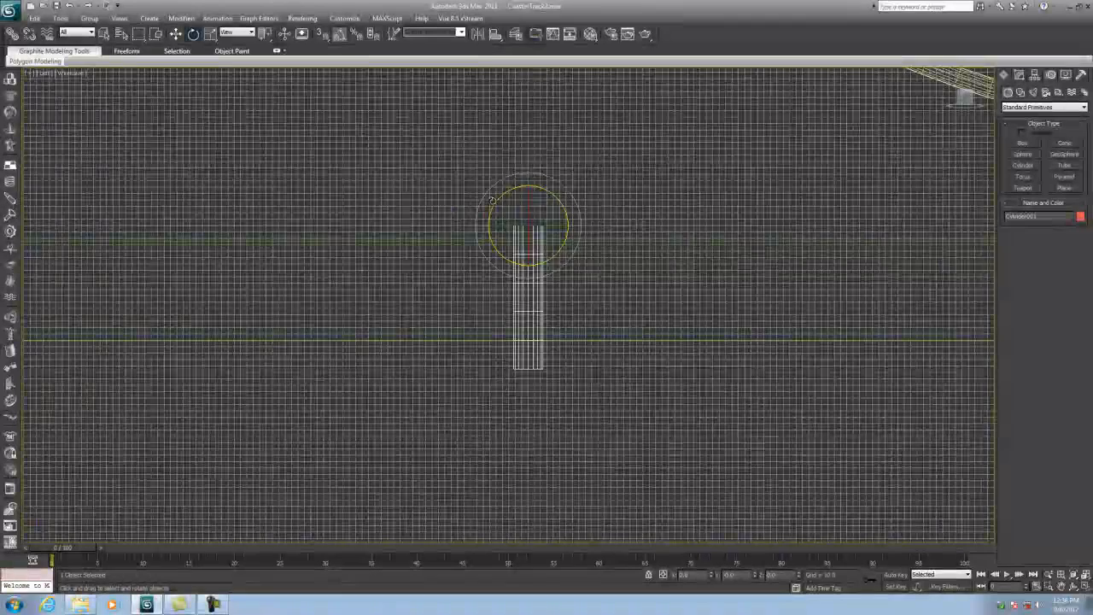
{"action": "left_click_drag", "start_coordinate": [496, 200], "coordinate": [496, 316]}
{"action": "left_click", "coordinate": [174, 33]}
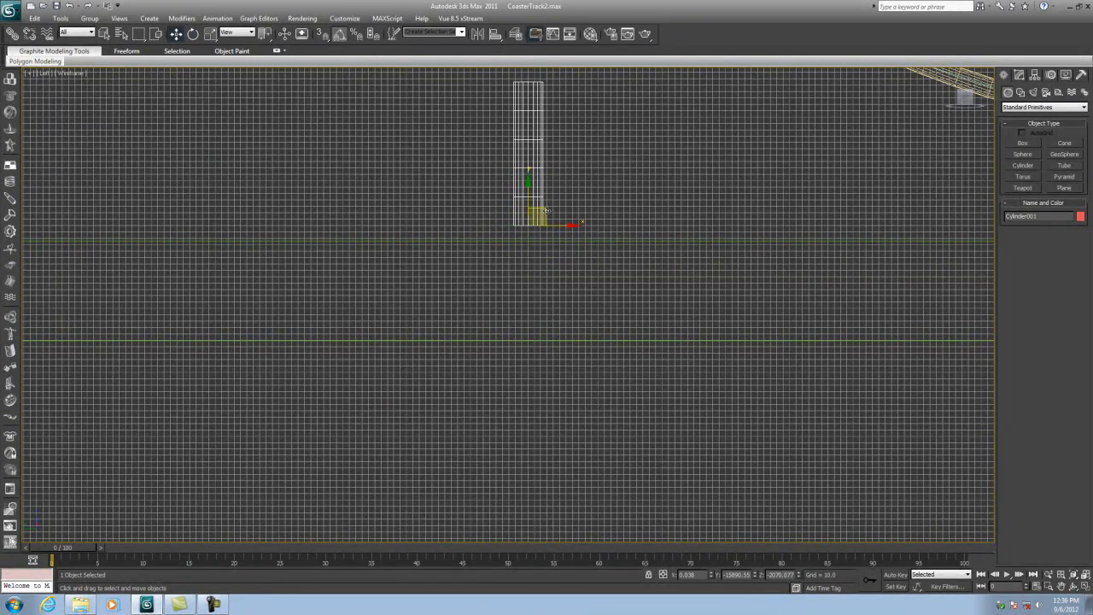
{"action": "left_click_drag", "start_coordinate": [527, 184], "coordinate": [524, 205]}
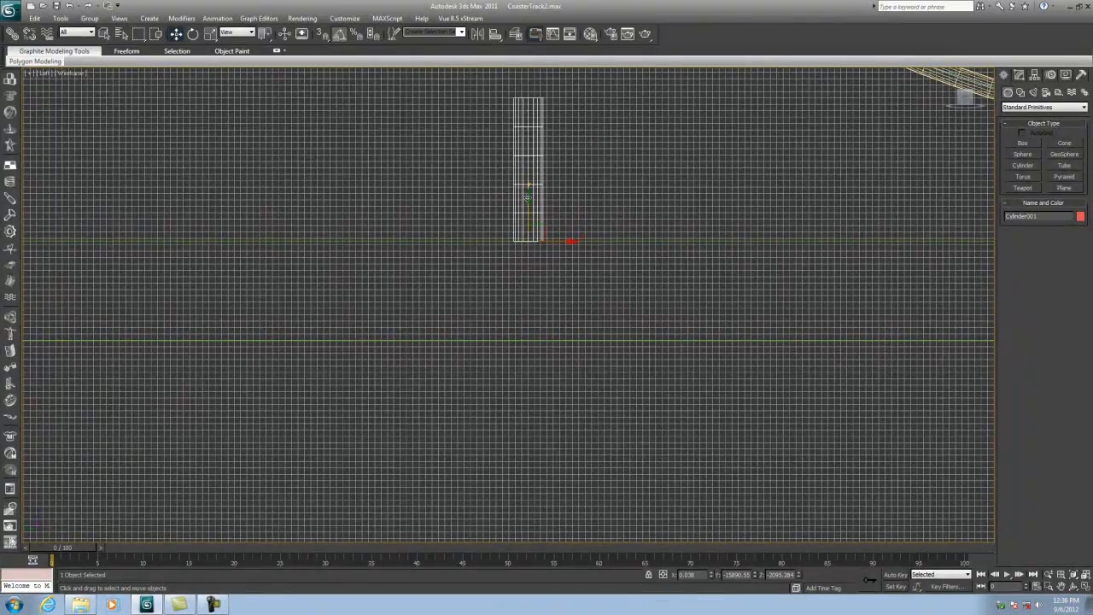
{"action": "middle_click_drag", "start_coordinate": [554, 141], "coordinate": [566, 293]}
{"action": "scroll", "coordinate": [567, 289], "scroll_direction": "down", "scroll_amount": 4}
{"action": "middle_click_drag", "start_coordinate": [578, 251], "coordinate": [575, 286]}
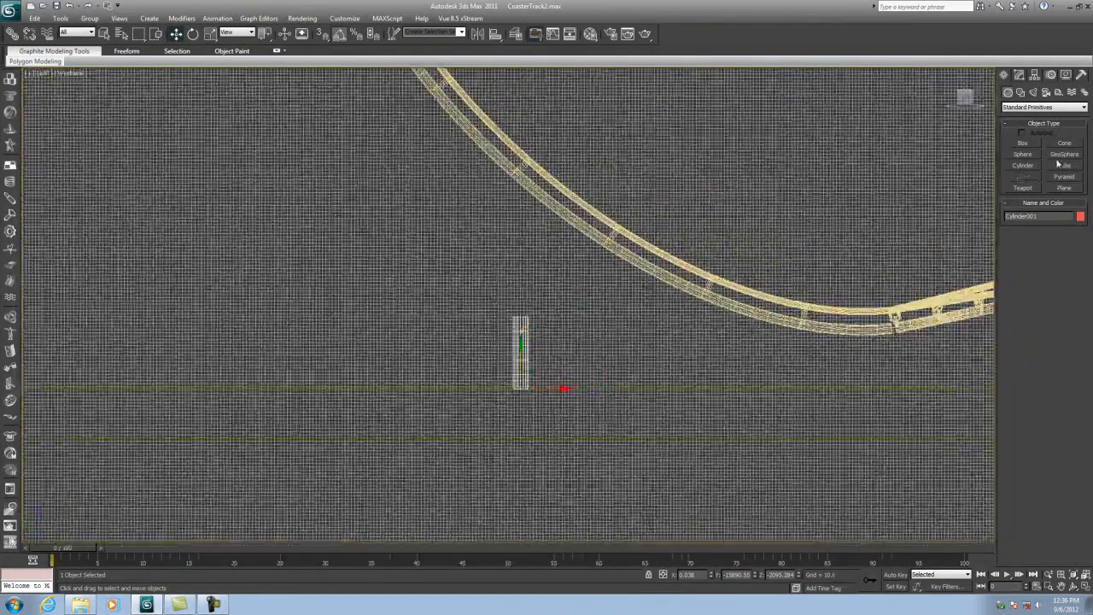
- Set the cylinder's height to about -611 and its height segments to 1
{"action": "left_click", "coordinate": [1018, 76]}
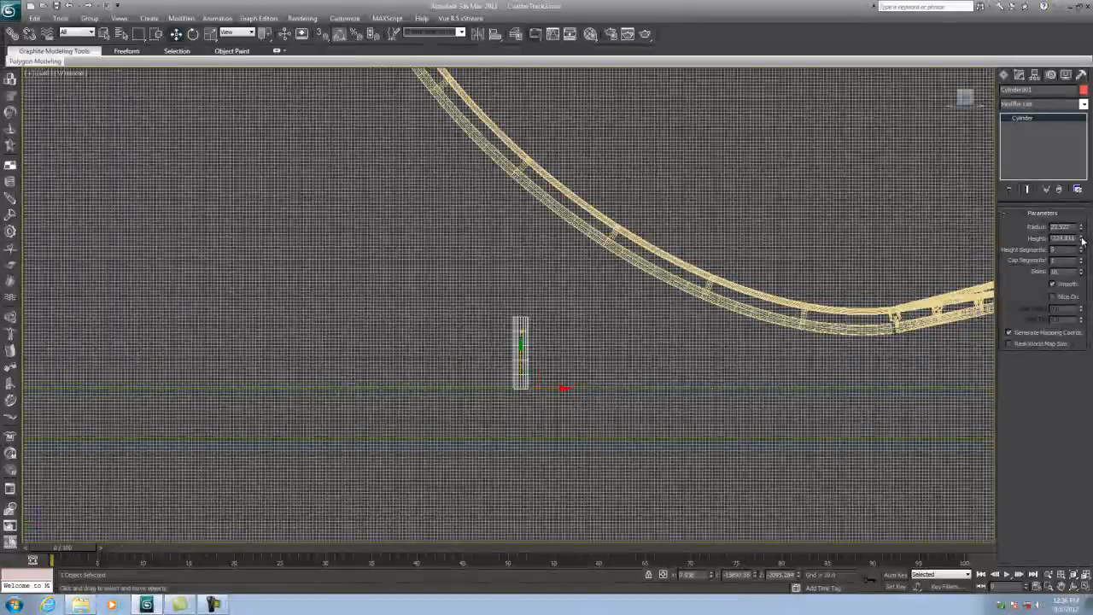
{"action": "left_click_drag", "start_coordinate": [1079, 238], "coordinate": [1071, 326]}
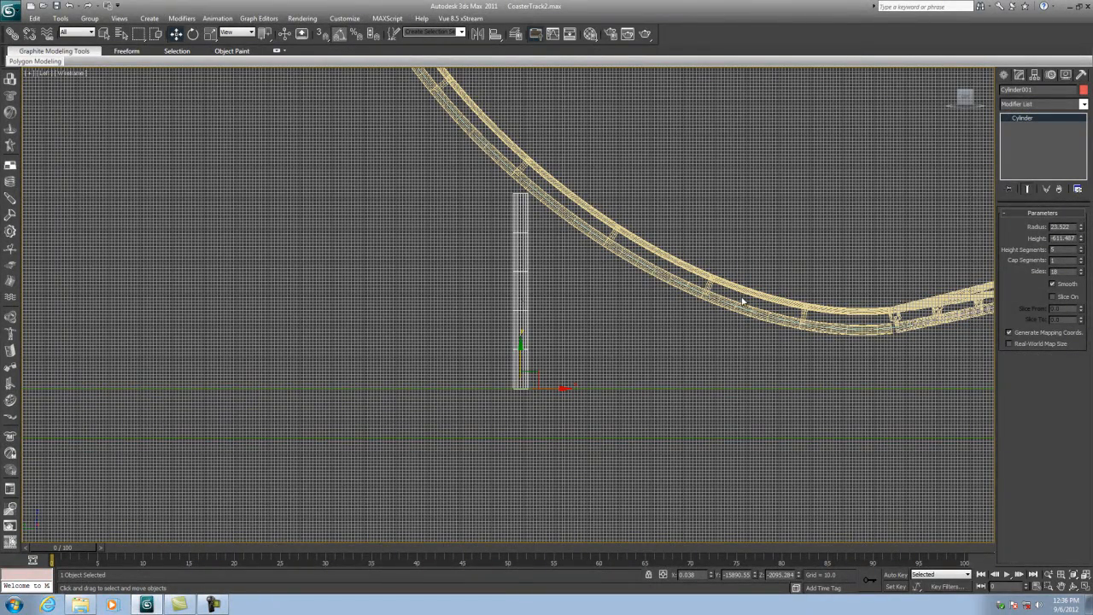
{"action": "left_click_drag", "start_coordinate": [1067, 250], "coordinate": [1013, 227]}
{"action": "type", "text": "1"}
{"action": "left_click", "coordinate": [1081, 274]}
{"action": "left_click", "coordinate": [1081, 274]}
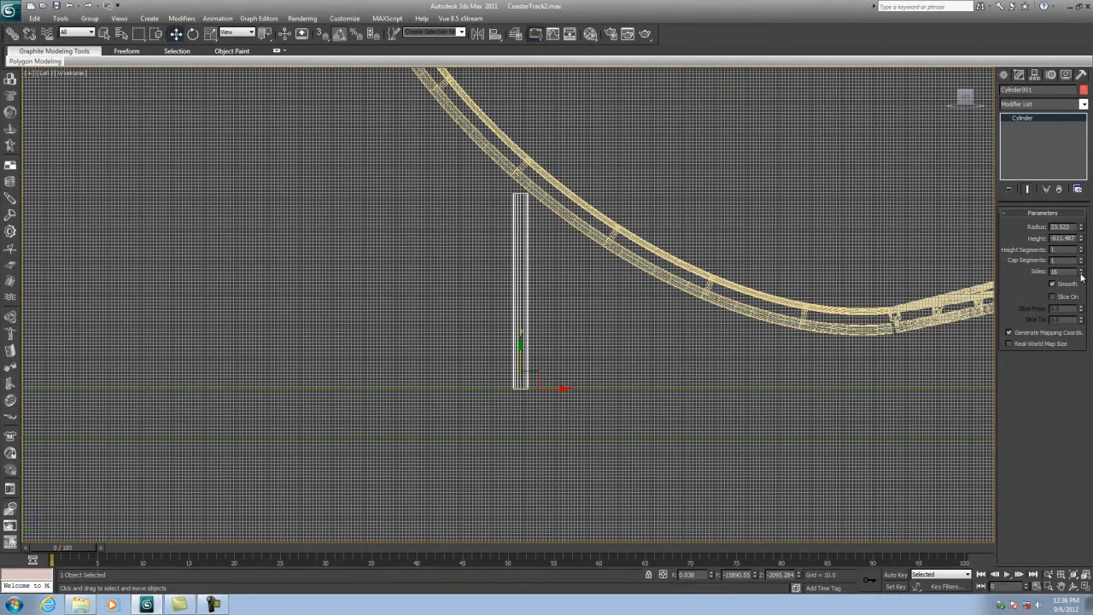
- Position the support post under the track curve and adjust its height to about -581
{"action": "middle_click_drag", "start_coordinate": [528, 256], "coordinate": [524, 287]}
{"action": "scroll", "coordinate": [524, 287], "scroll_direction": "up", "scroll_amount": 4}
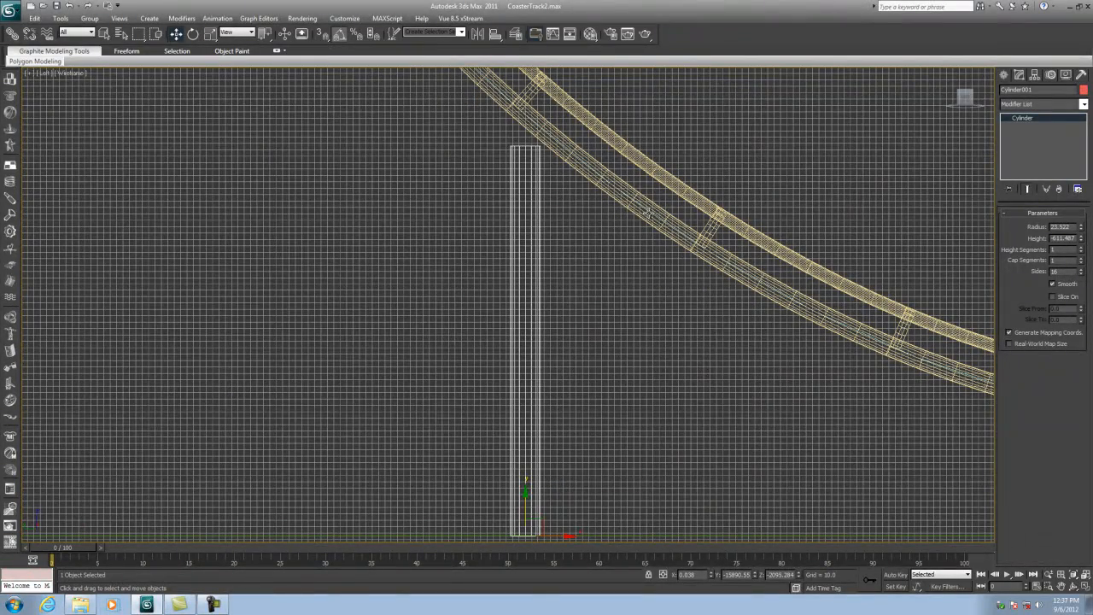
{"action": "middle_click_drag", "start_coordinate": [545, 285], "coordinate": [536, 246]}
{"action": "scroll", "coordinate": [536, 247], "scroll_direction": "down", "scroll_amount": 2}
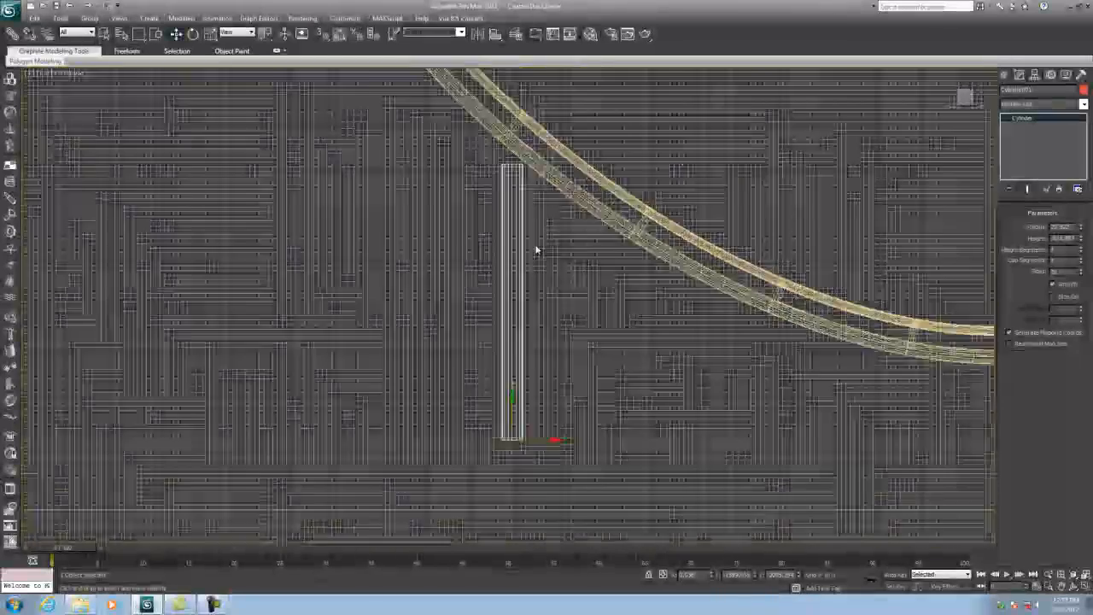
{"action": "scroll", "coordinate": [536, 287], "scroll_direction": "up", "scroll_amount": 2}
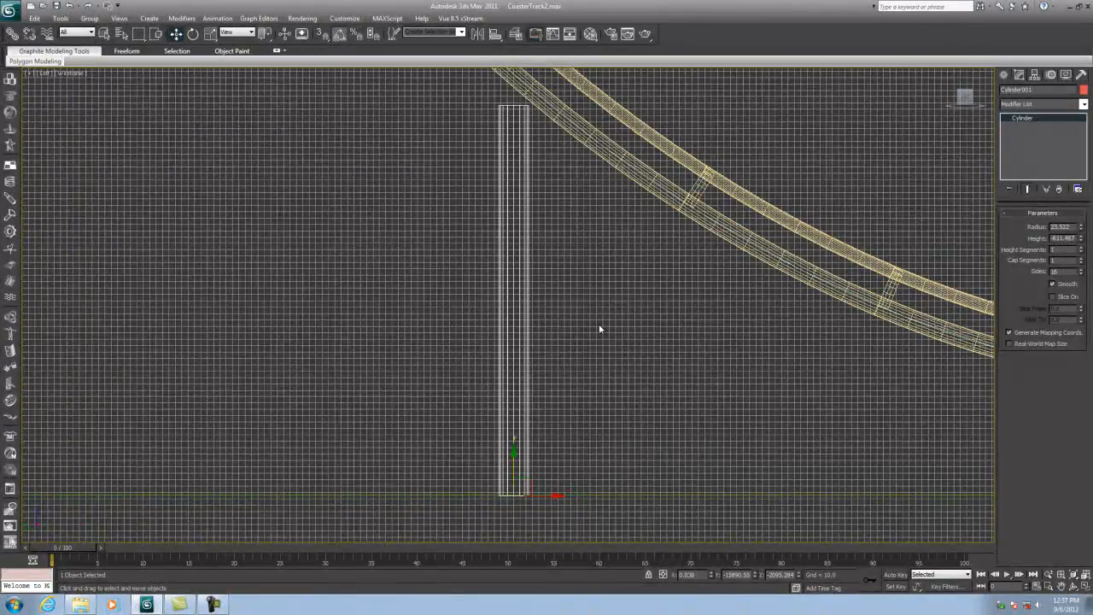
{"action": "middle_click_drag", "start_coordinate": [598, 330], "coordinate": [558, 344]}
{"action": "middle_click_drag", "start_coordinate": [483, 151], "coordinate": [519, 164]}
{"action": "scroll", "coordinate": [519, 164], "scroll_direction": "up", "scroll_amount": 5}
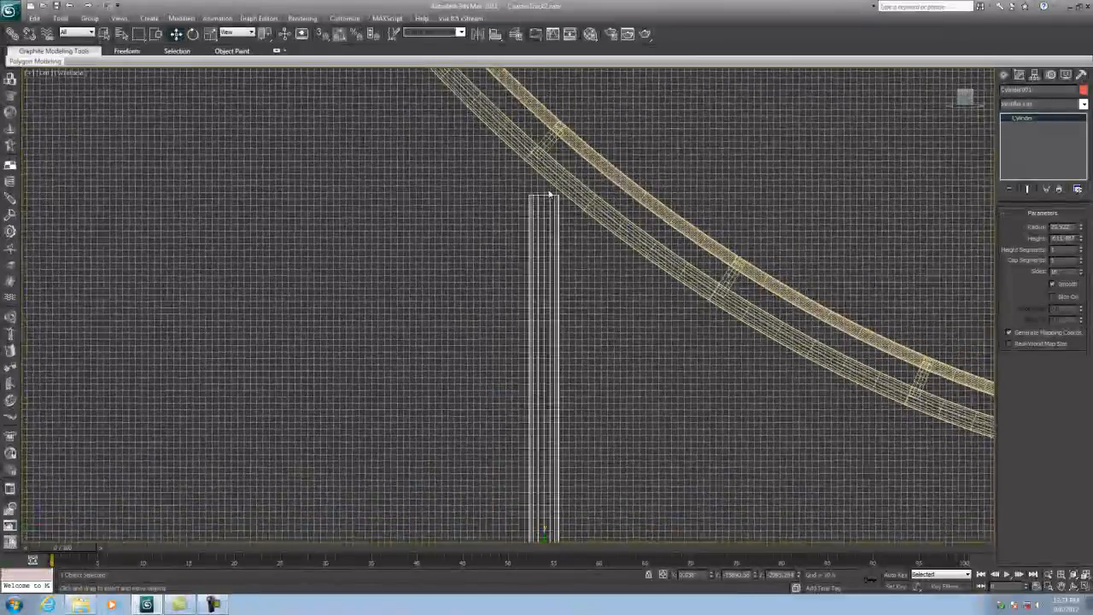
{"action": "scroll", "coordinate": [510, 193], "scroll_direction": "down", "scroll_amount": 7}
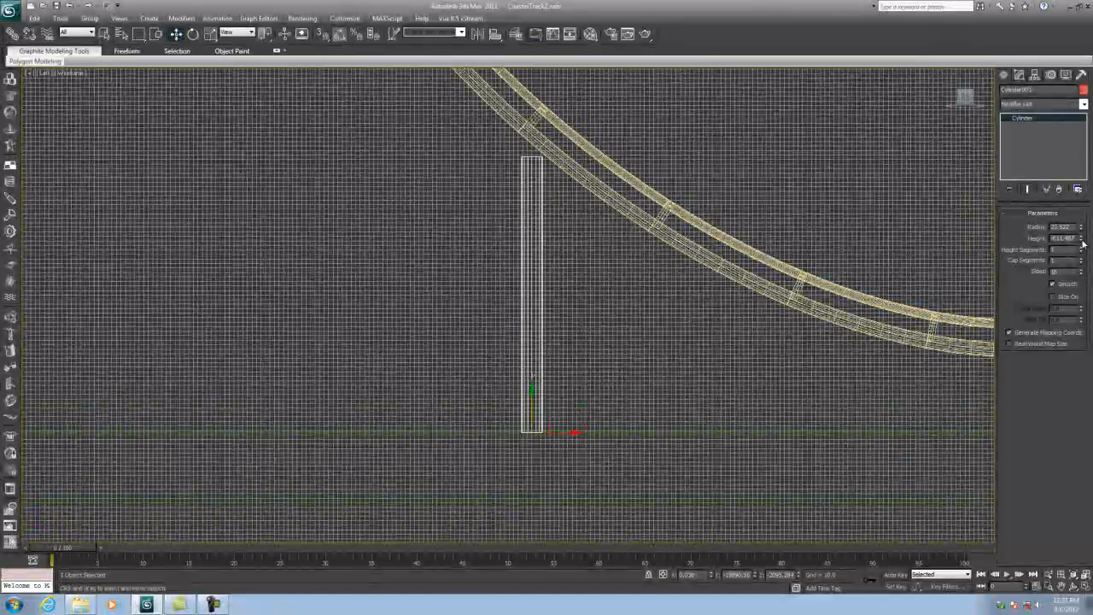
{"action": "left_click_drag", "start_coordinate": [1082, 243], "coordinate": [1083, 236]}
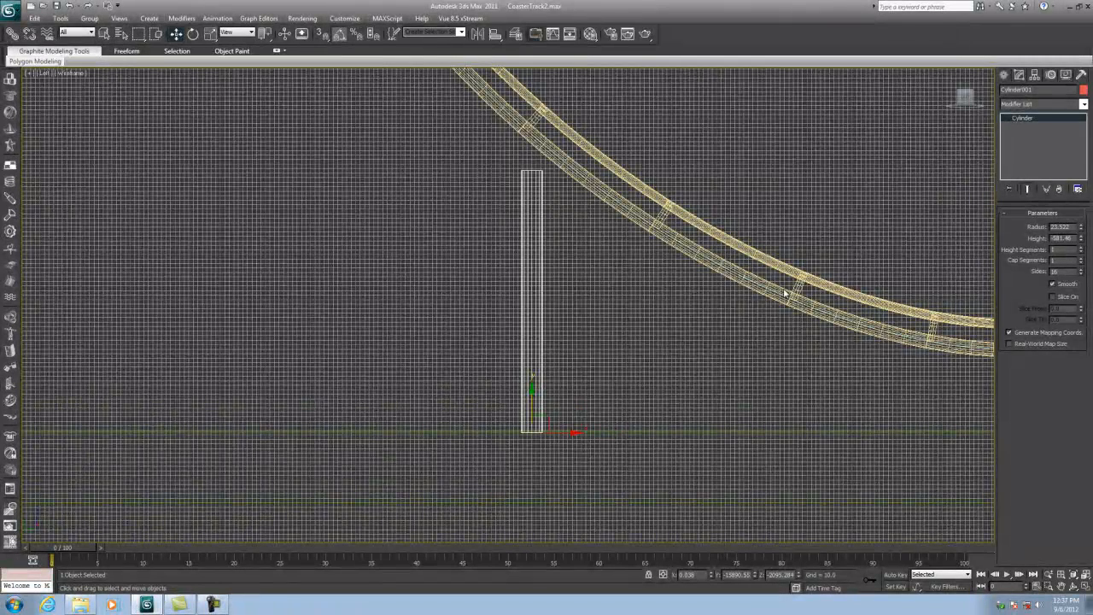
- Clone the support cylinder upward as a copy and shorten the copy's height
{"action": "left_click_drag", "start_coordinate": [532, 391], "coordinate": [557, 139], "text": "shift"}
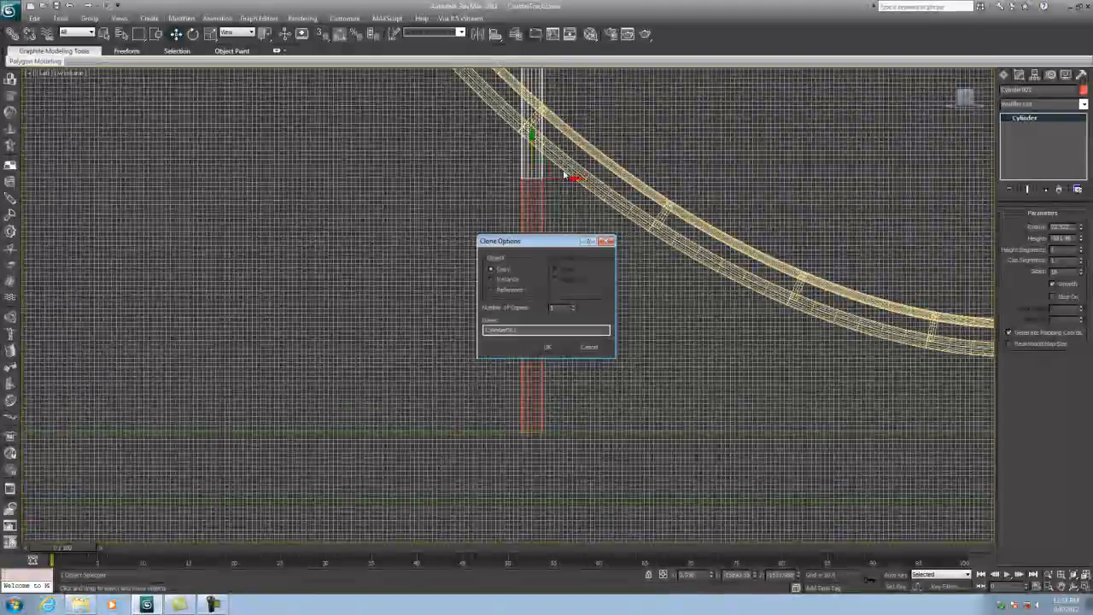
{"action": "left_click", "coordinate": [552, 345]}
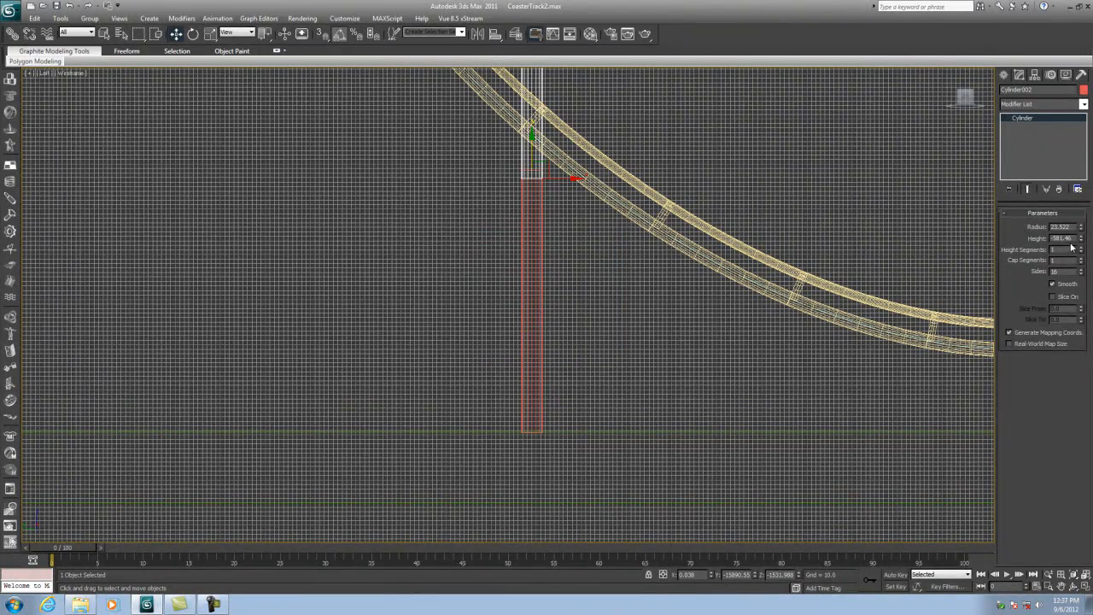
{"action": "left_click_drag", "start_coordinate": [1081, 239], "coordinate": [1077, 188]}
{"action": "scroll", "coordinate": [566, 361], "scroll_direction": "up", "scroll_amount": 8}
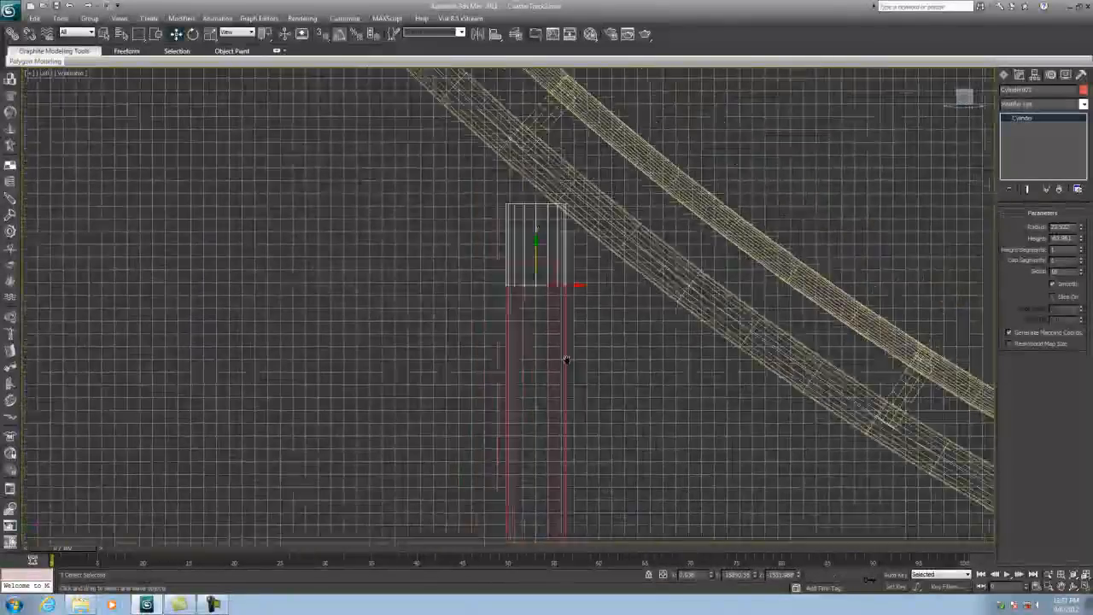
- Rotate the copied cylinder so it tilts toward the slope of the track
{"action": "key", "text": "e"}
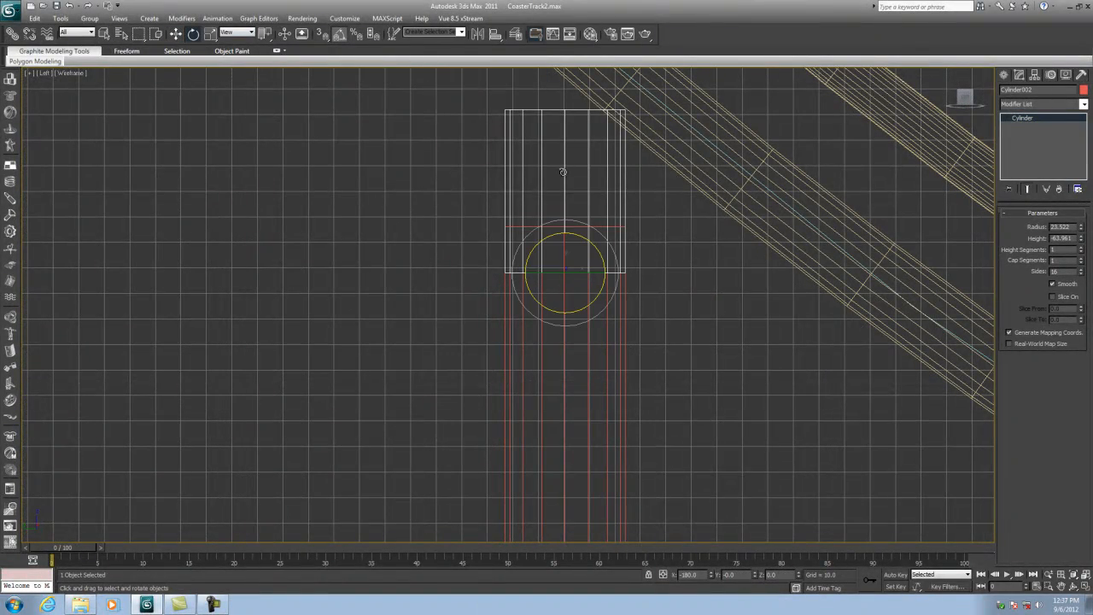
{"action": "left_click_drag", "start_coordinate": [583, 240], "coordinate": [603, 257]}
{"action": "left_click", "coordinate": [176, 33]}
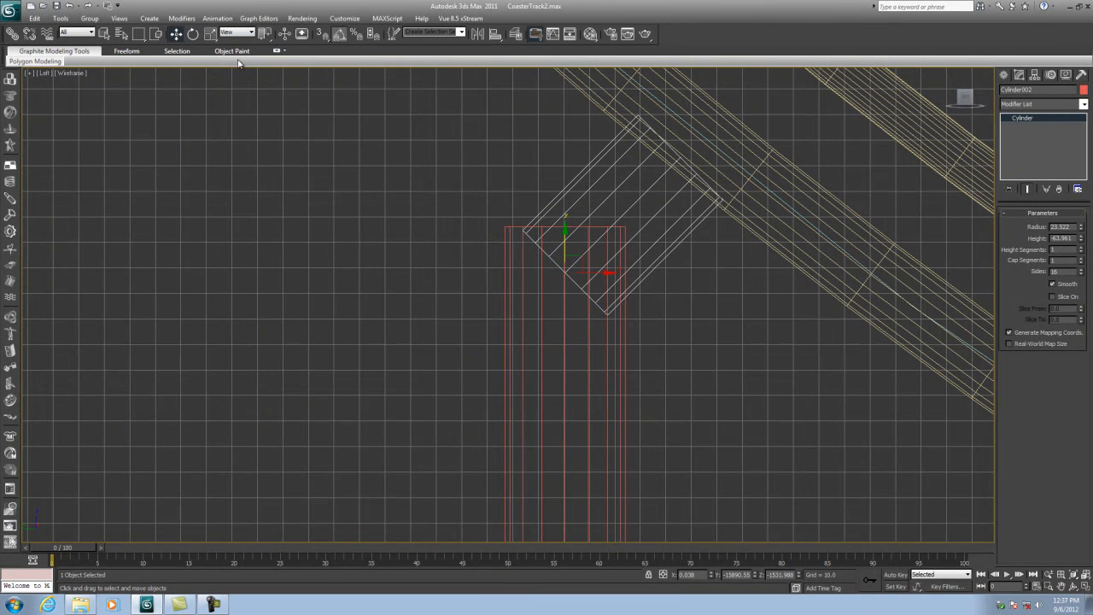
{"action": "left_click_drag", "start_coordinate": [564, 229], "coordinate": [564, 229]}
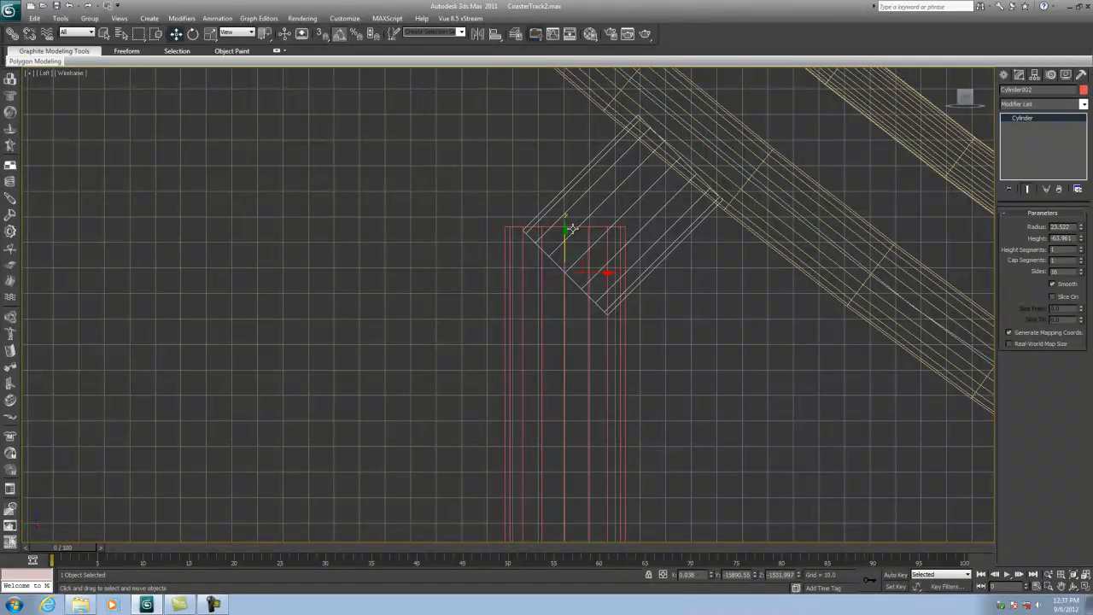
{"action": "left_click", "coordinate": [1085, 585]}
{"action": "scroll", "coordinate": [718, 450], "scroll_direction": "up", "scroll_amount": 10}
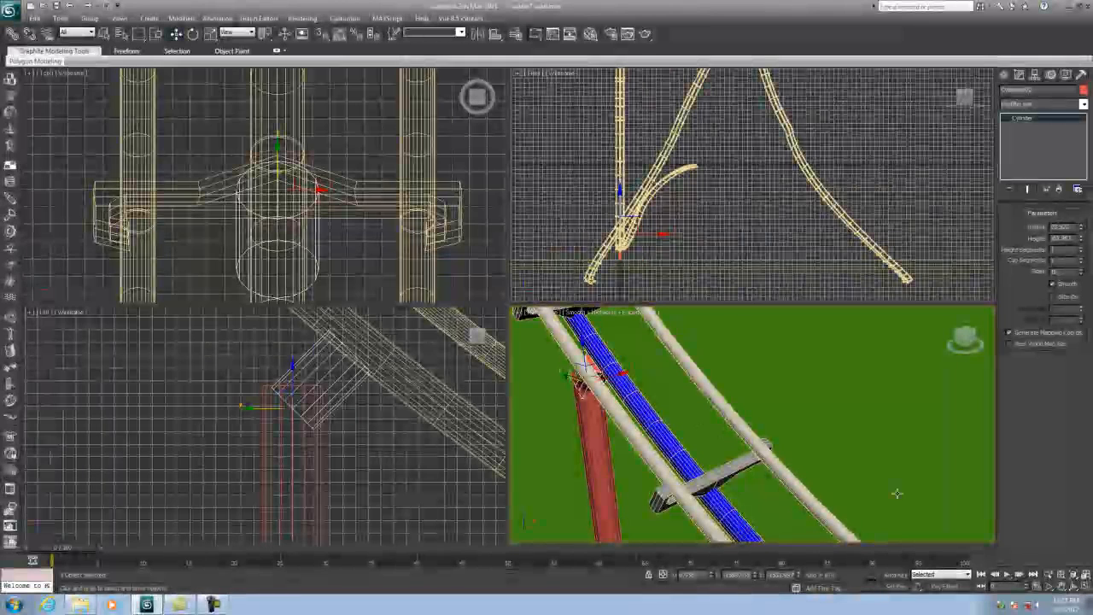
- Move the tilted copy between the post top and the track underside, setting its height to about -83.674
{"action": "left_click", "coordinate": [1073, 586]}
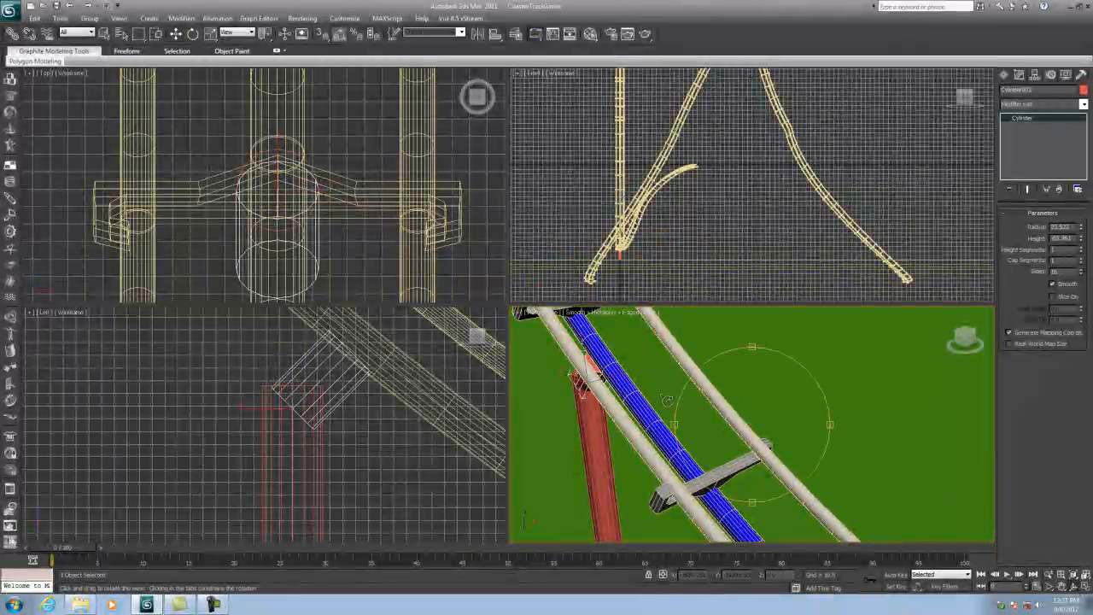
{"action": "left_click_drag", "start_coordinate": [671, 401], "coordinate": [739, 425]}
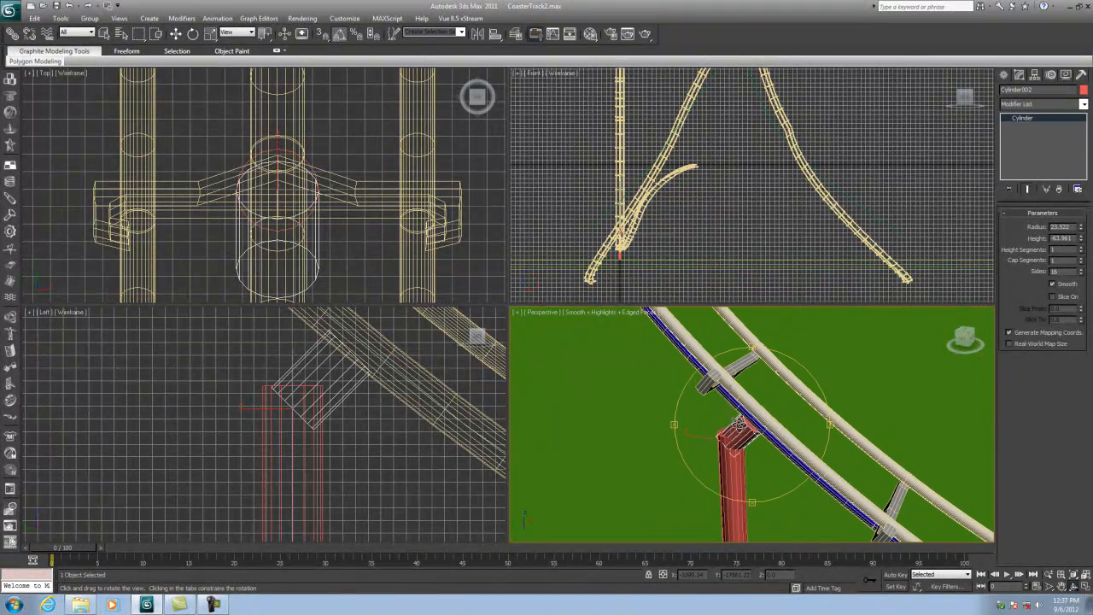
{"action": "left_click", "coordinate": [1048, 587]}
{"action": "scroll", "coordinate": [772, 448], "scroll_direction": "up", "scroll_amount": 7}
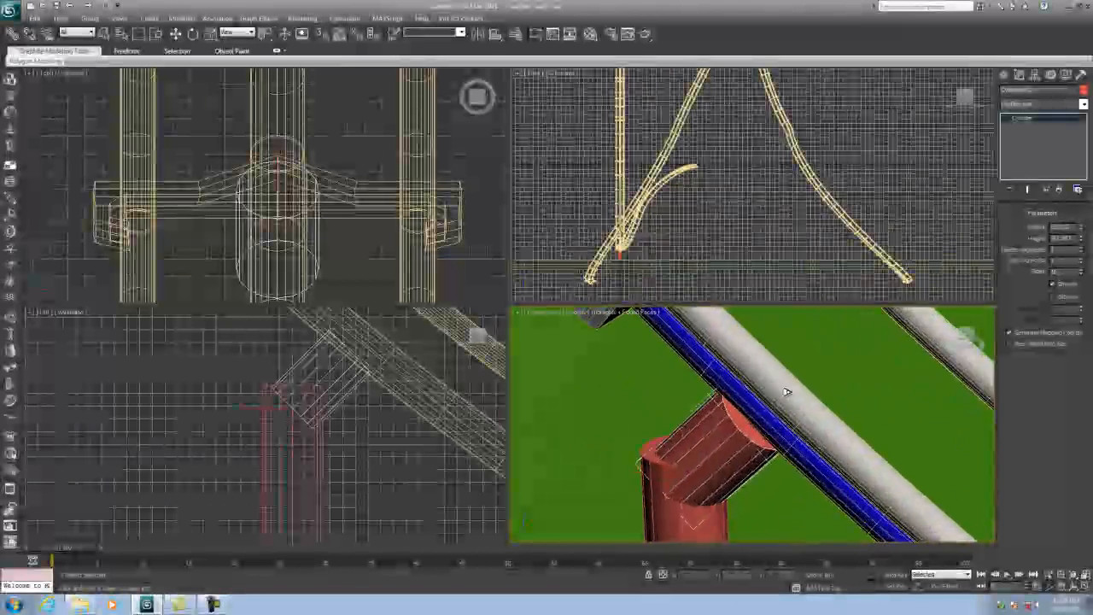
{"action": "scroll", "coordinate": [762, 447], "scroll_direction": "down", "scroll_amount": 4}
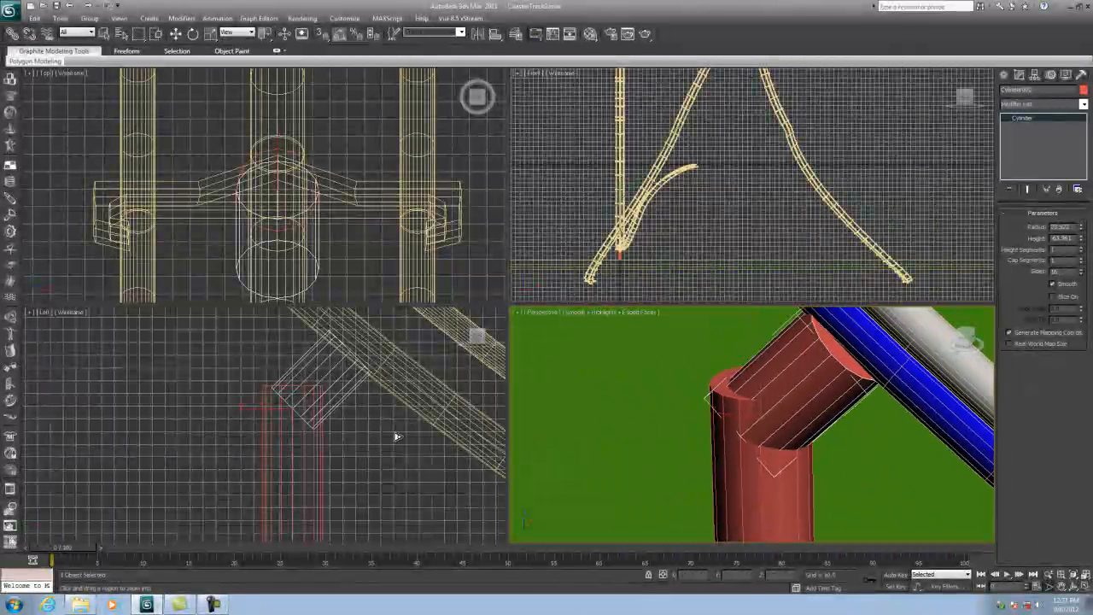
{"action": "left_click", "coordinate": [176, 33]}
{"action": "left_click", "coordinate": [346, 430]}
{"action": "scroll", "coordinate": [346, 431], "scroll_direction": "up", "scroll_amount": 4}
{"action": "middle_click_drag", "start_coordinate": [344, 440], "coordinate": [356, 449]}
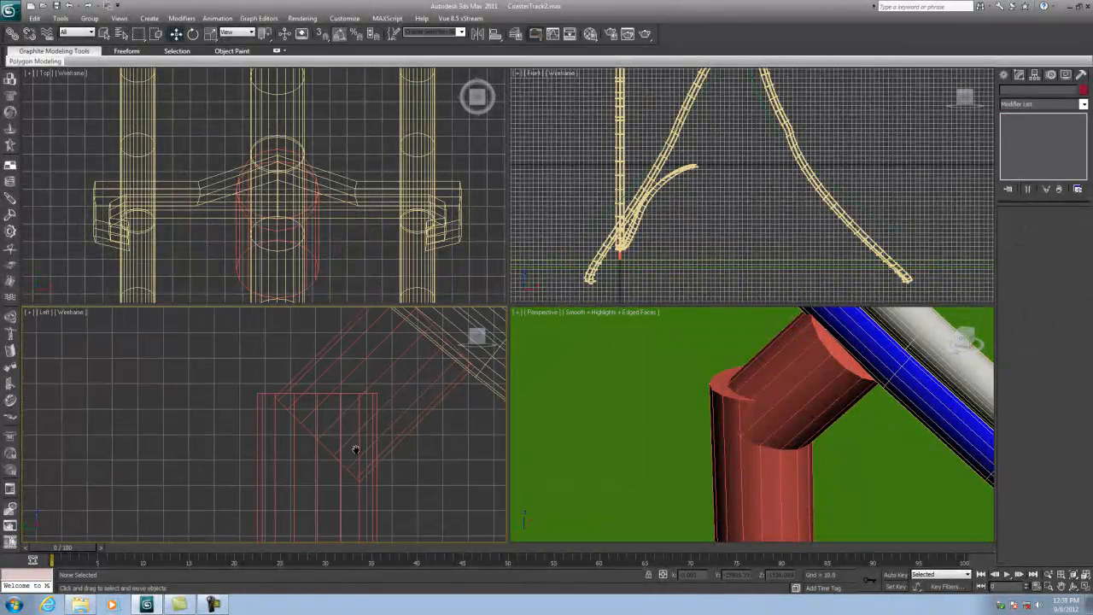
{"action": "left_click", "coordinate": [347, 396]}
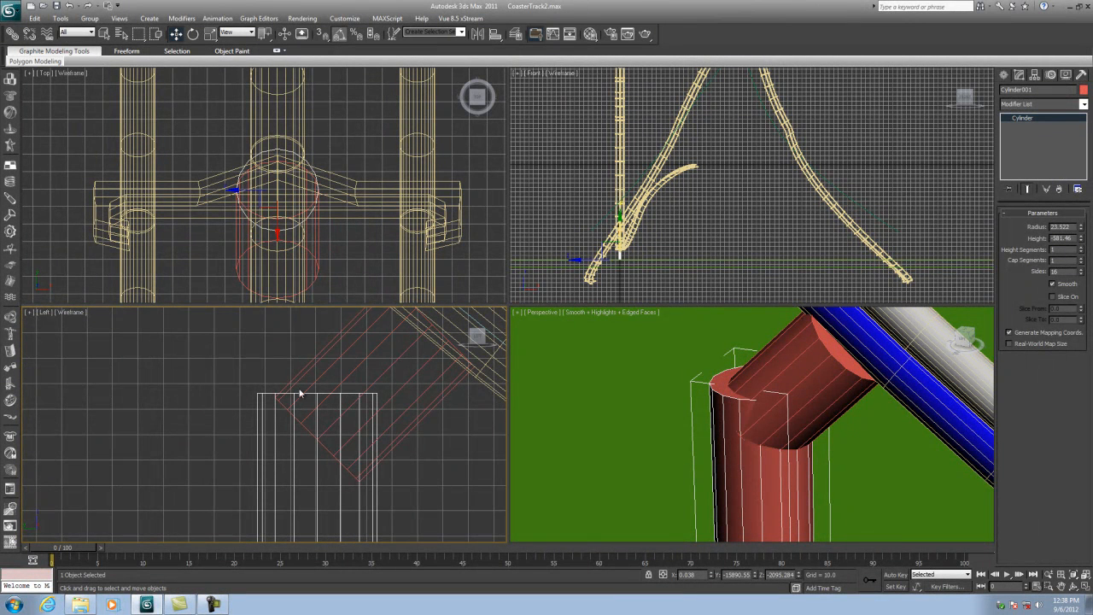
{"action": "left_click", "coordinate": [315, 382]}
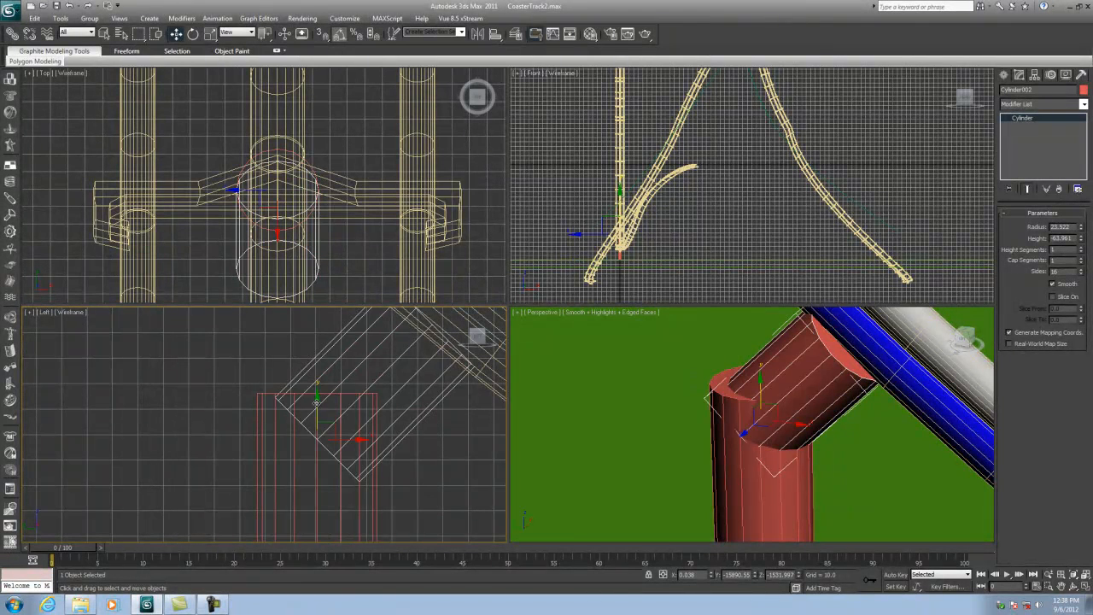
{"action": "mouse_move", "coordinate": [316, 393]}
{"action": "left_mouse_down"}
{"action": "mouse_move", "coordinate": [319, 382]}
{"action": "mouse_move", "coordinate": [320, 392]}
{"action": "left_mouse_up"}
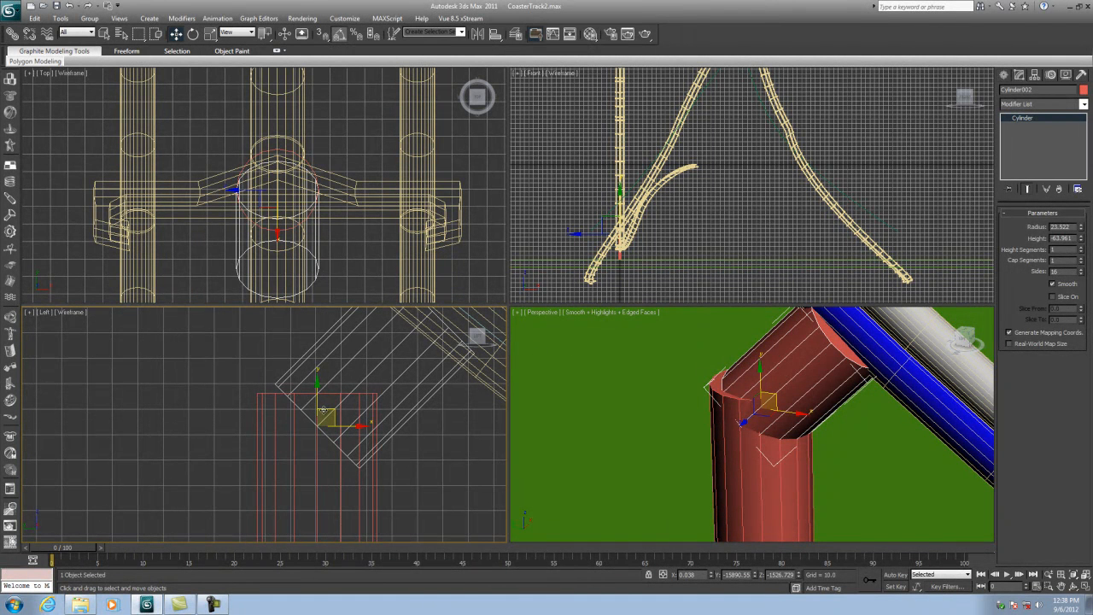
{"action": "left_click_drag", "start_coordinate": [328, 413], "coordinate": [288, 447]}
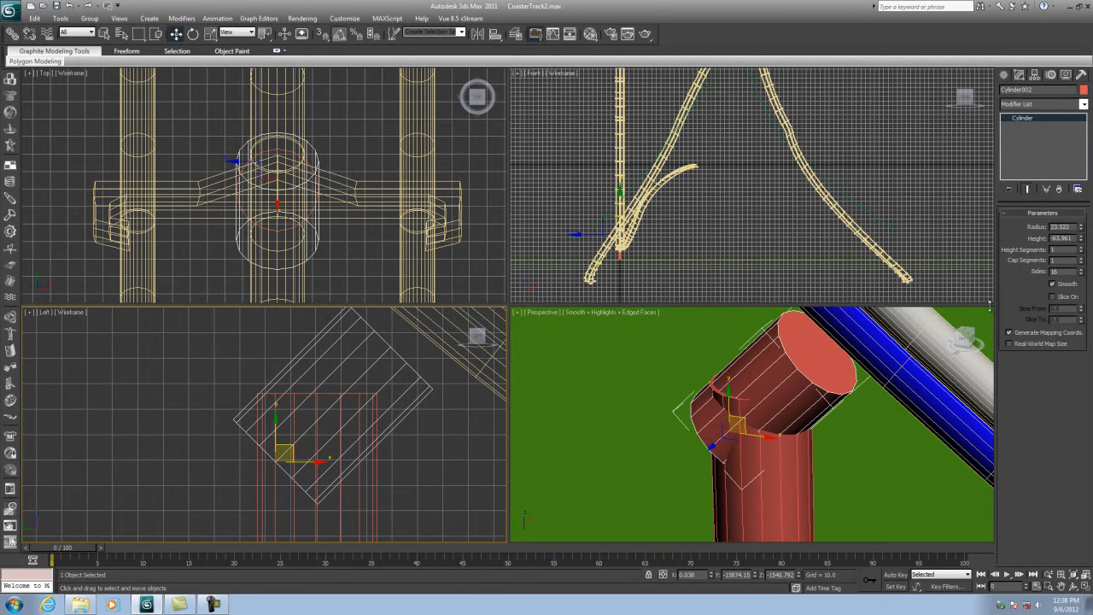
{"action": "left_click_drag", "start_coordinate": [1081, 242], "coordinate": [1082, 244]}
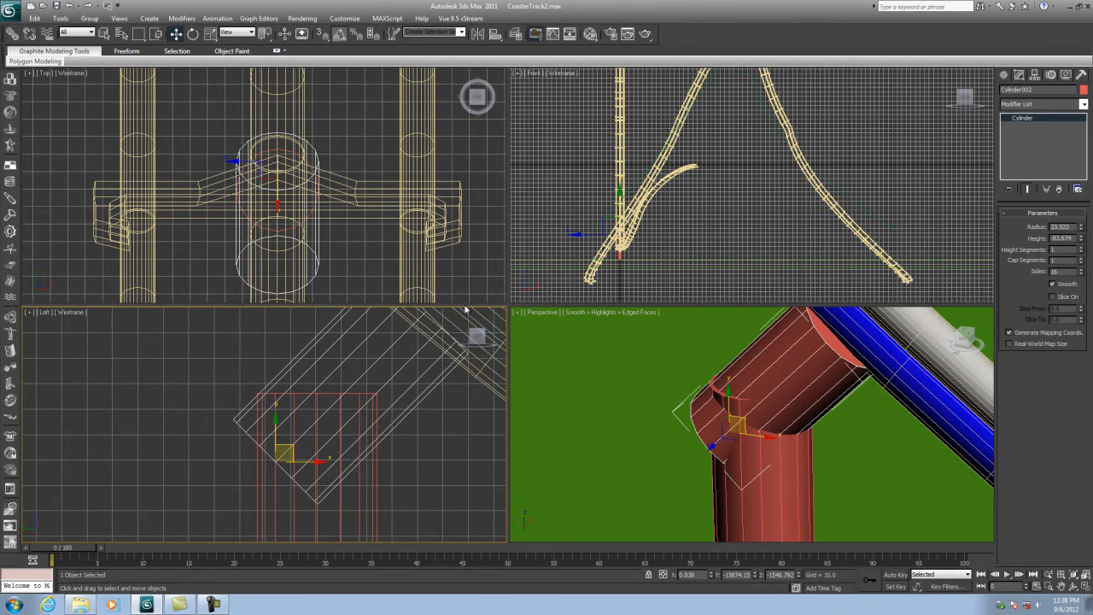
{"action": "middle_click_drag", "start_coordinate": [341, 424], "coordinate": [357, 459]}
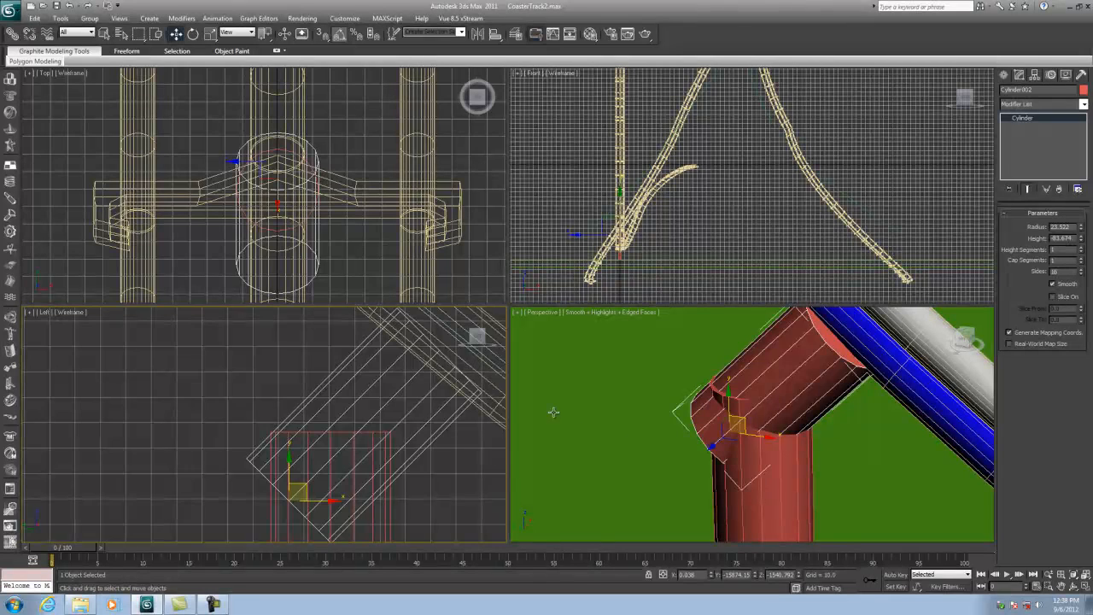
{"action": "middle_click_drag", "start_coordinate": [416, 422], "coordinate": [390, 385]}
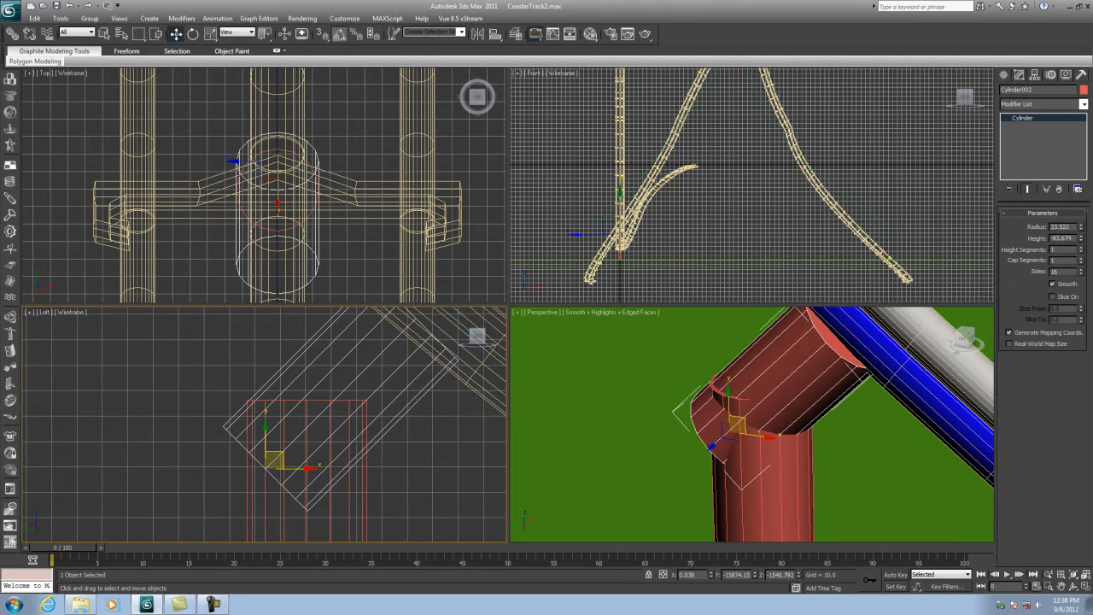
- Add an Edit Mesh modifier to the tilted copy and move its lower vertices to join the post top
{"action": "left_click", "coordinate": [1083, 104]}
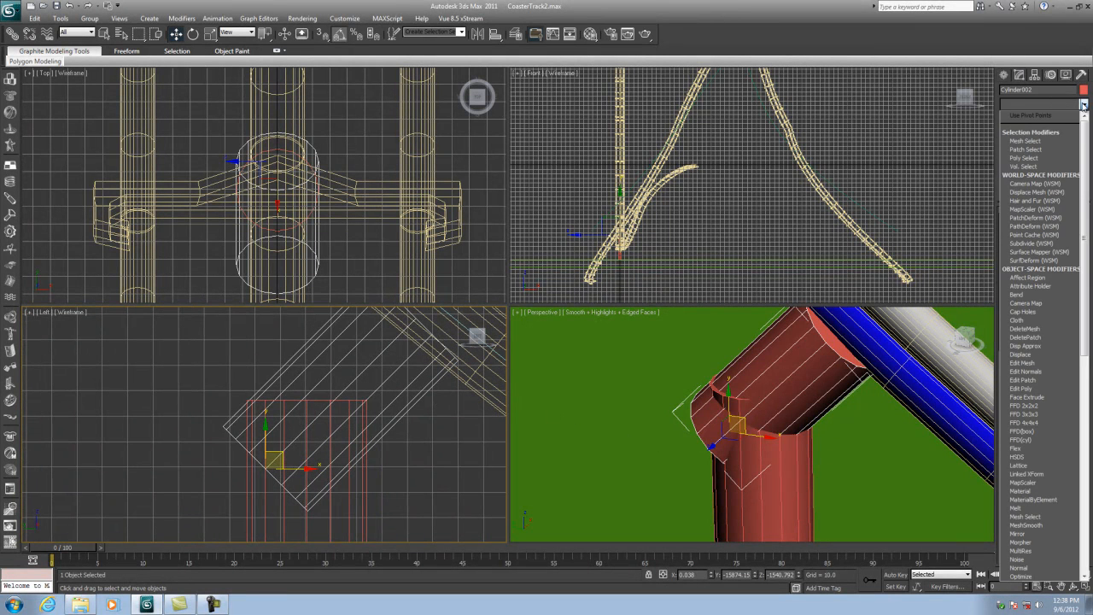
{"action": "left_click", "coordinate": [1023, 363]}
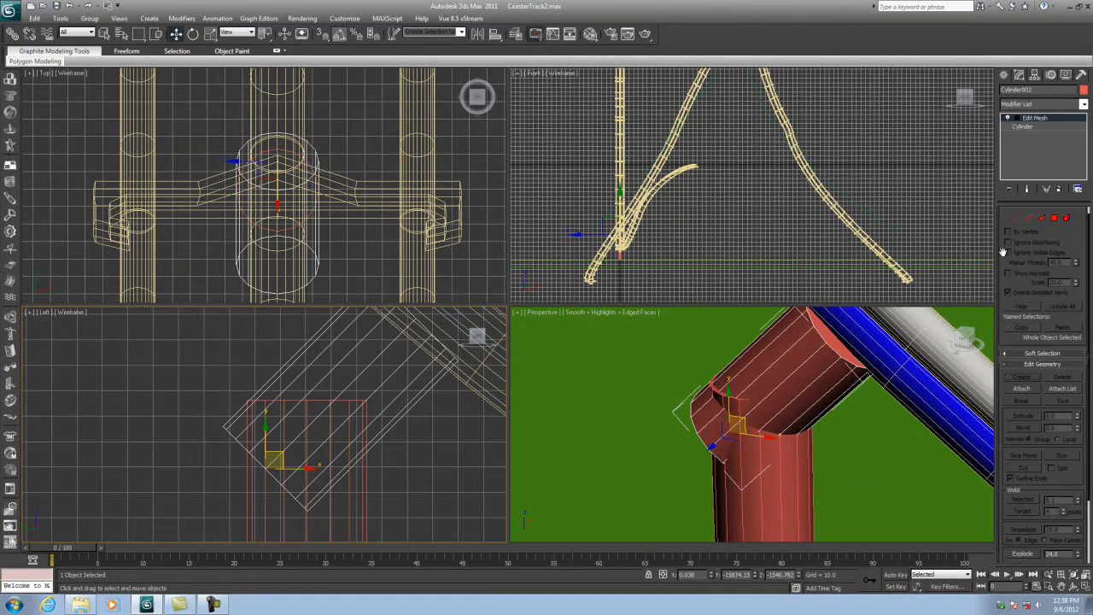
{"action": "left_click", "coordinate": [1013, 218]}
{"action": "left_click_drag", "start_coordinate": [218, 422], "coordinate": [263, 387]}
{"action": "left_click_drag", "start_coordinate": [223, 449], "coordinate": [291, 390]}
{"action": "left_click_drag", "start_coordinate": [240, 471], "coordinate": [337, 388]}
{"action": "left_click_drag", "start_coordinate": [274, 491], "coordinate": [369, 390]}
{"action": "left_click_drag", "start_coordinate": [312, 427], "coordinate": [342, 396]}
{"action": "left_click_drag", "start_coordinate": [284, 518], "coordinate": [369, 416]}
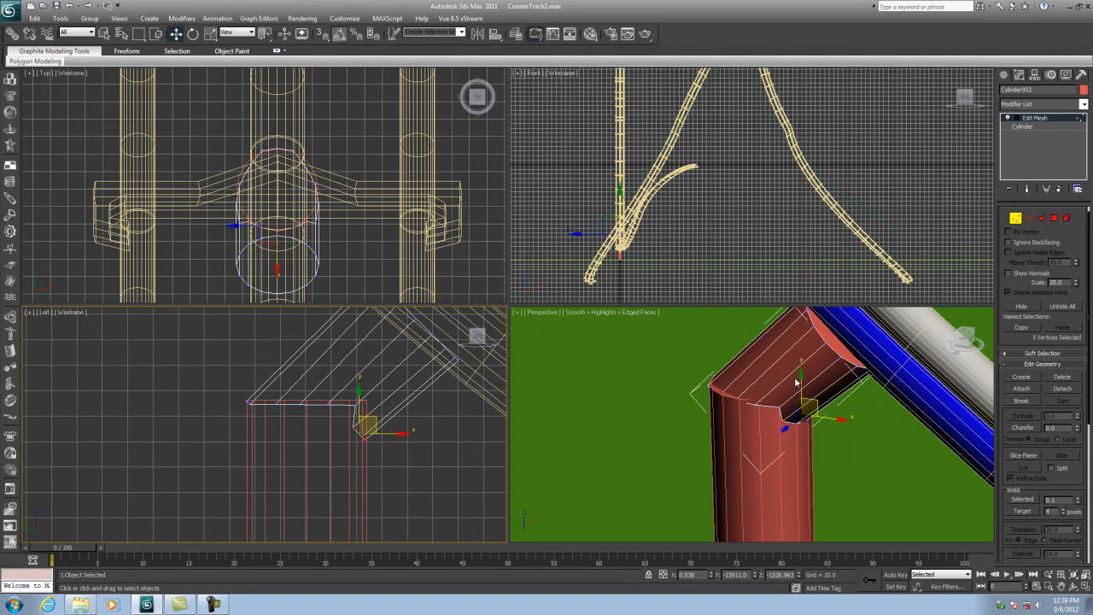
{"action": "left_click", "coordinate": [1016, 219]}
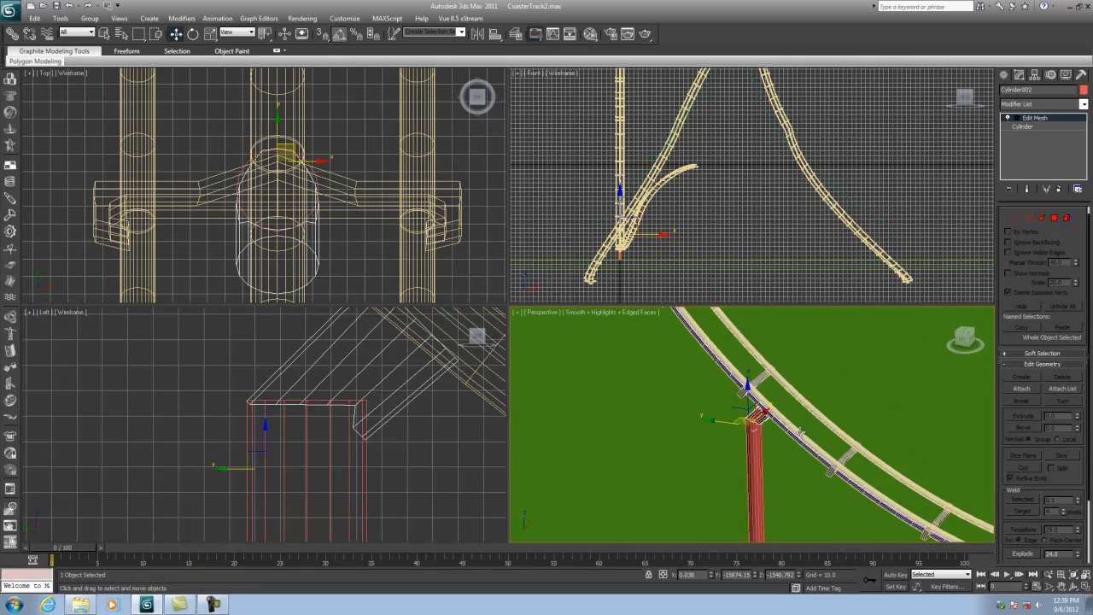
- Delete the tilted cylinder copy
{"action": "left_click", "coordinate": [382, 389]}
{"action": "key", "text": "Delete"}
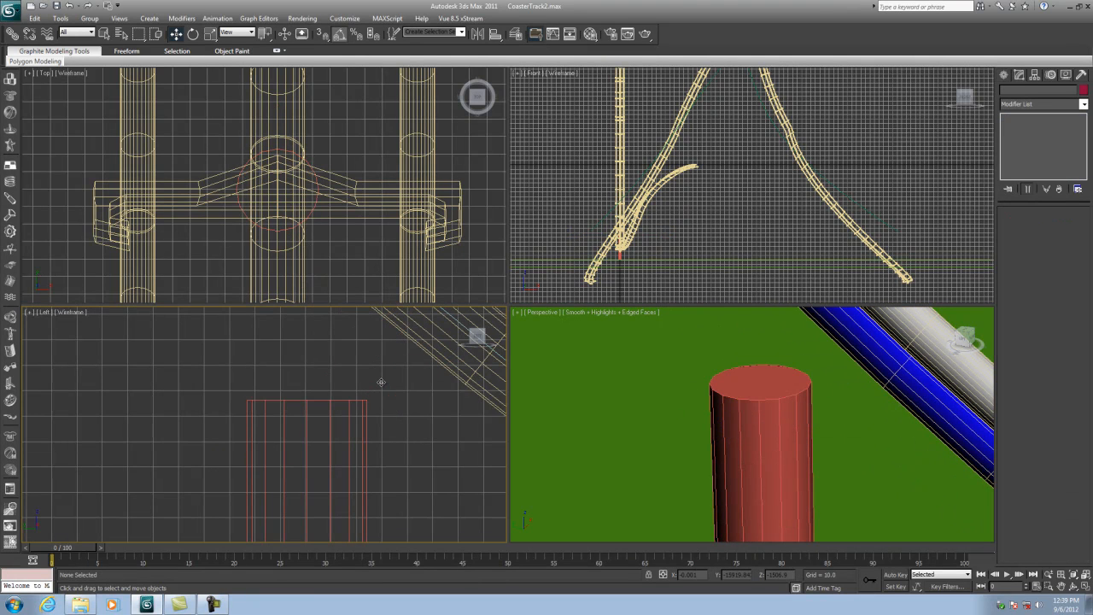
{"action": "scroll", "coordinate": [368, 385], "scroll_direction": "down", "scroll_amount": 1}
{"action": "middle_click_drag", "start_coordinate": [367, 385], "coordinate": [398, 451]}
{"action": "scroll", "coordinate": [398, 452], "scroll_direction": "down", "scroll_amount": 1}
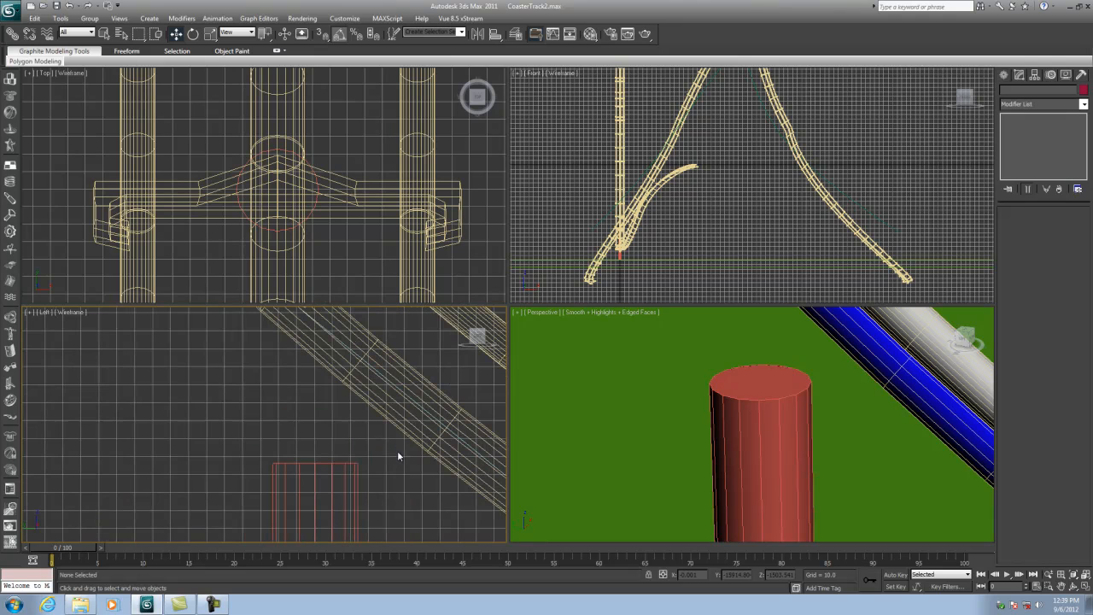
- Add an Edit Mesh modifier to the support post and raise its top vertices up toward the track
{"action": "left_click", "coordinate": [339, 462]}
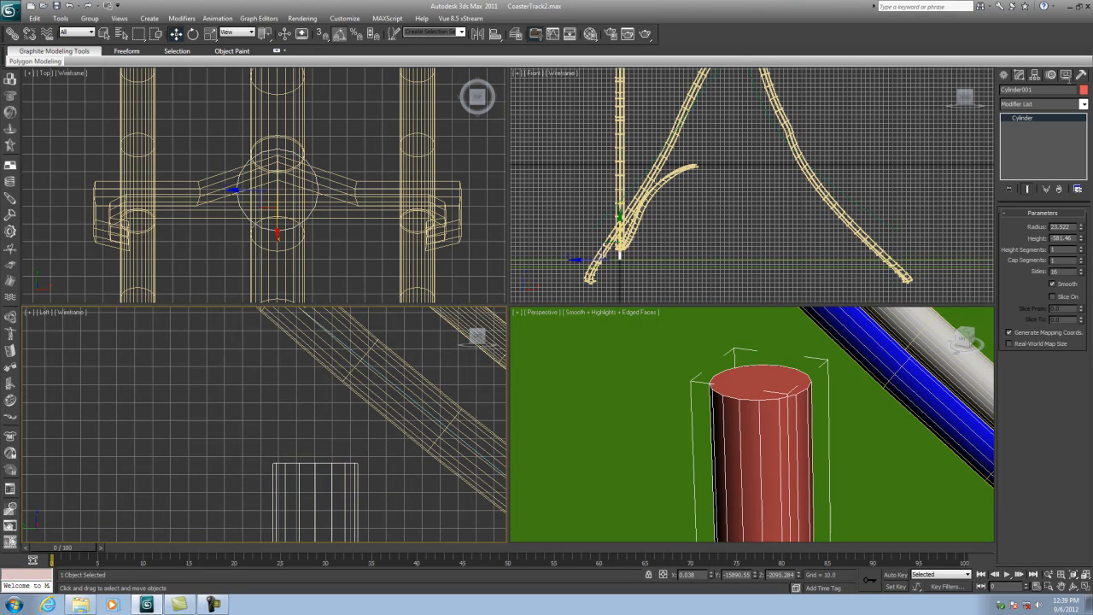
{"action": "left_click", "coordinate": [1084, 104]}
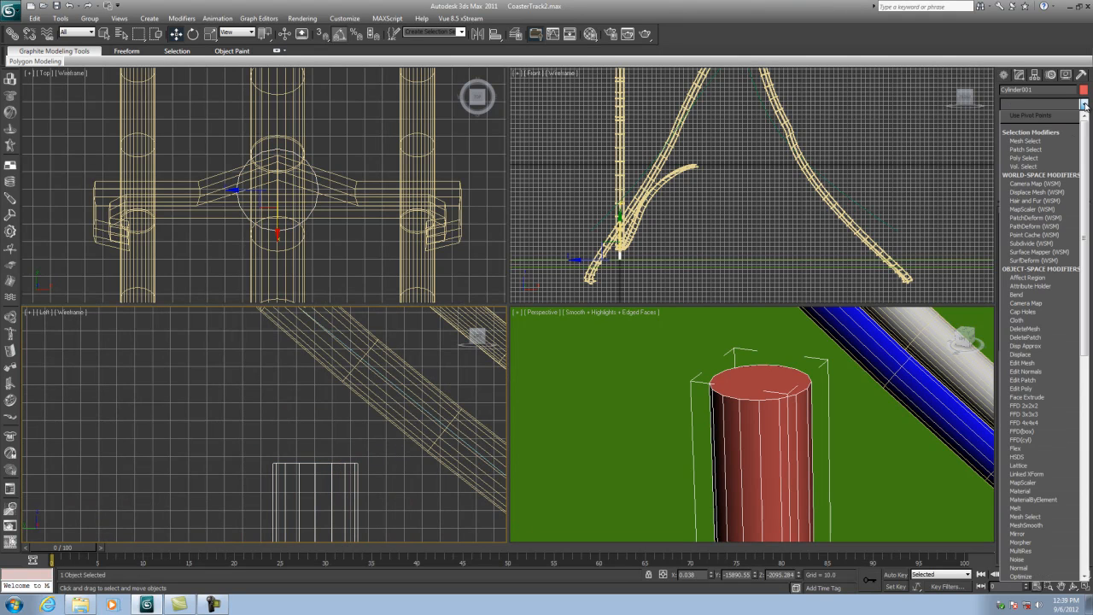
{"action": "left_click", "coordinate": [1024, 364]}
{"action": "left_click", "coordinate": [1015, 218]}
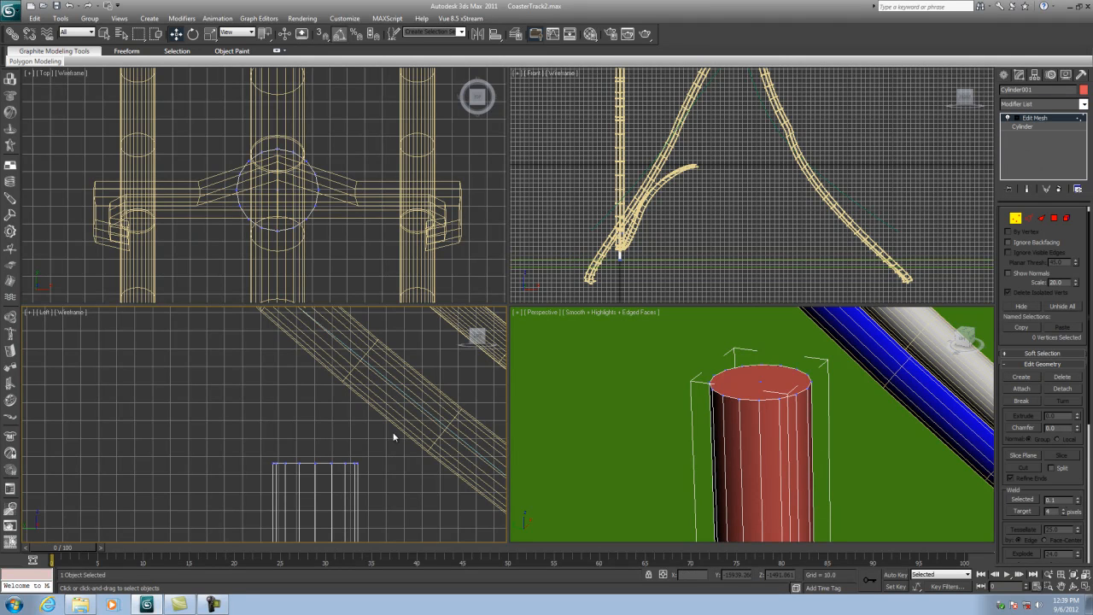
{"action": "left_click_drag", "start_coordinate": [351, 447], "coordinate": [362, 477]}
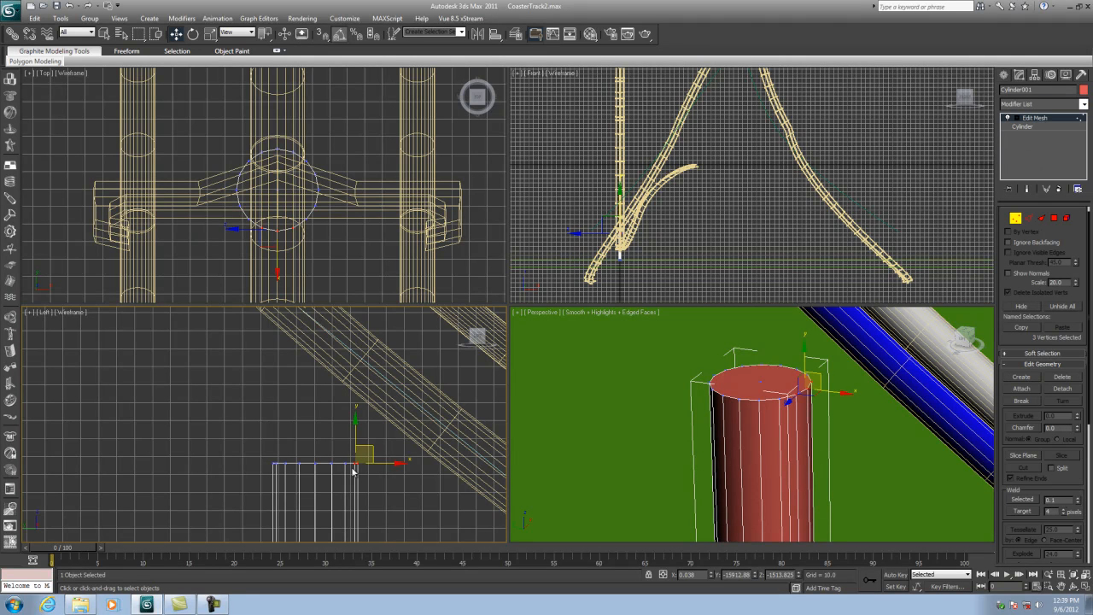
{"action": "left_click", "coordinate": [359, 430]}
{"action": "left_click_drag", "start_coordinate": [364, 435], "coordinate": [351, 476]}
{"action": "left_click", "coordinate": [1085, 585]}
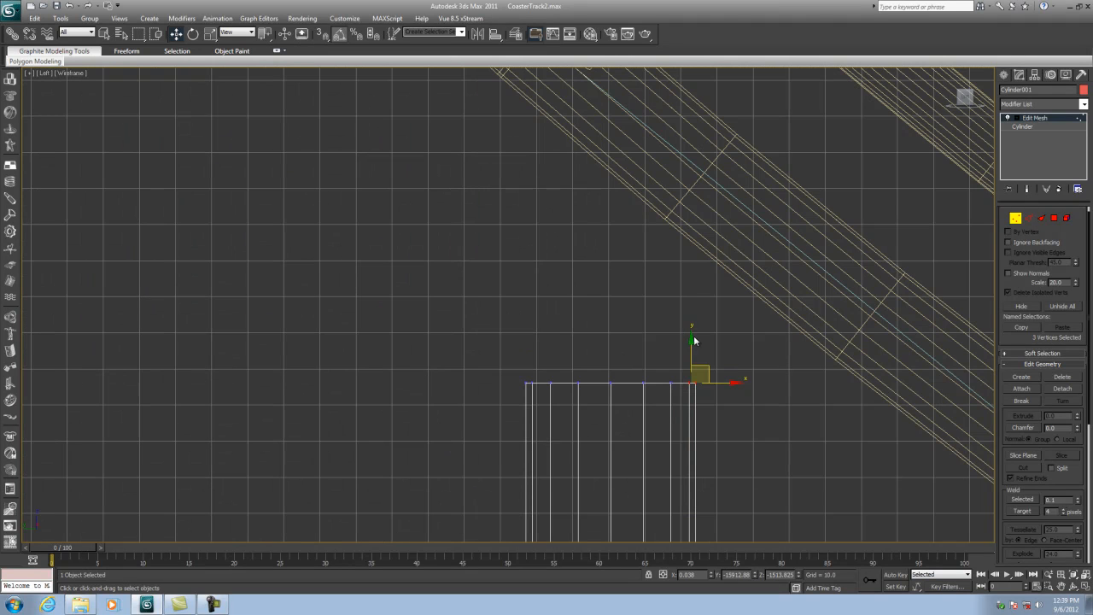
{"action": "left_click_drag", "start_coordinate": [694, 340], "coordinate": [694, 191]}
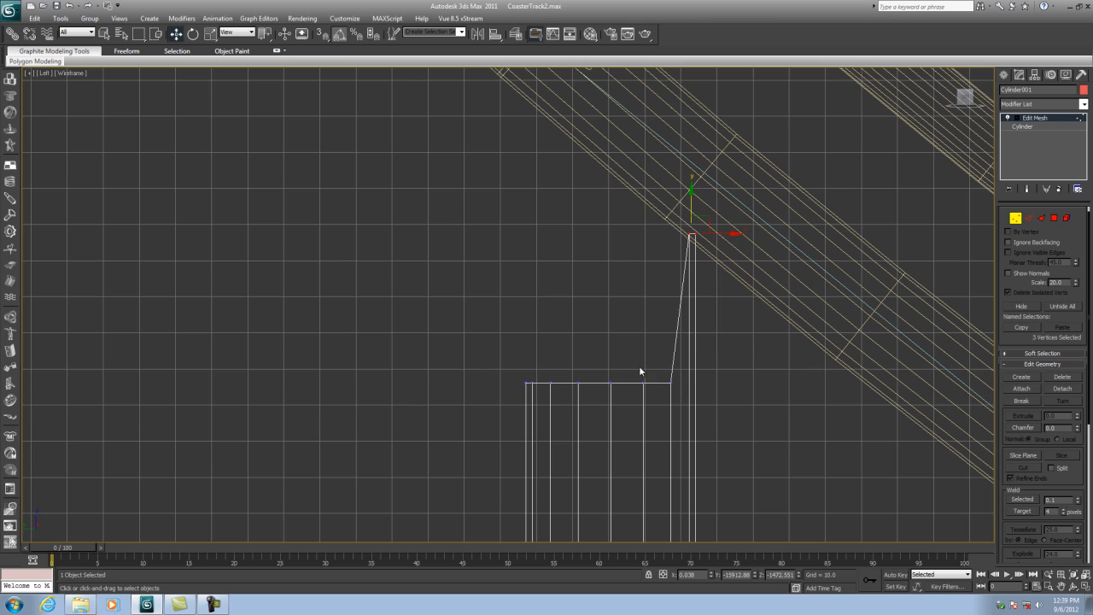
- Move the remaining top vertices of the post upward so its top follows the slope of the track
{"action": "left_click_drag", "start_coordinate": [672, 402], "coordinate": [672, 403]}
{"action": "left_click_drag", "start_coordinate": [643, 342], "coordinate": [649, 149]}
{"action": "left_click_drag", "start_coordinate": [661, 389], "coordinate": [683, 174]}
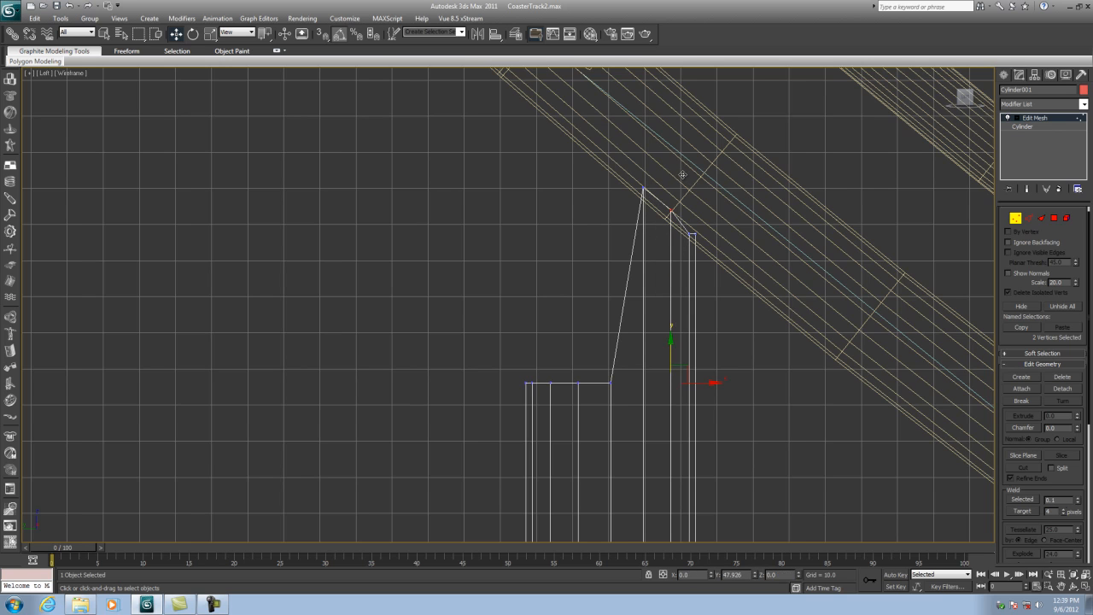
{"action": "left_click_drag", "start_coordinate": [569, 408], "coordinate": [605, 117]}
{"action": "left_click_drag", "start_coordinate": [561, 171], "coordinate": [578, 110]}
{"action": "left_click_drag", "start_coordinate": [514, 404], "coordinate": [573, 356]}
{"action": "middle_click_drag", "start_coordinate": [573, 320], "coordinate": [600, 410]}
{"action": "left_click_drag", "start_coordinate": [566, 426], "coordinate": [575, 131]}
{"action": "left_click", "coordinate": [1015, 216]}
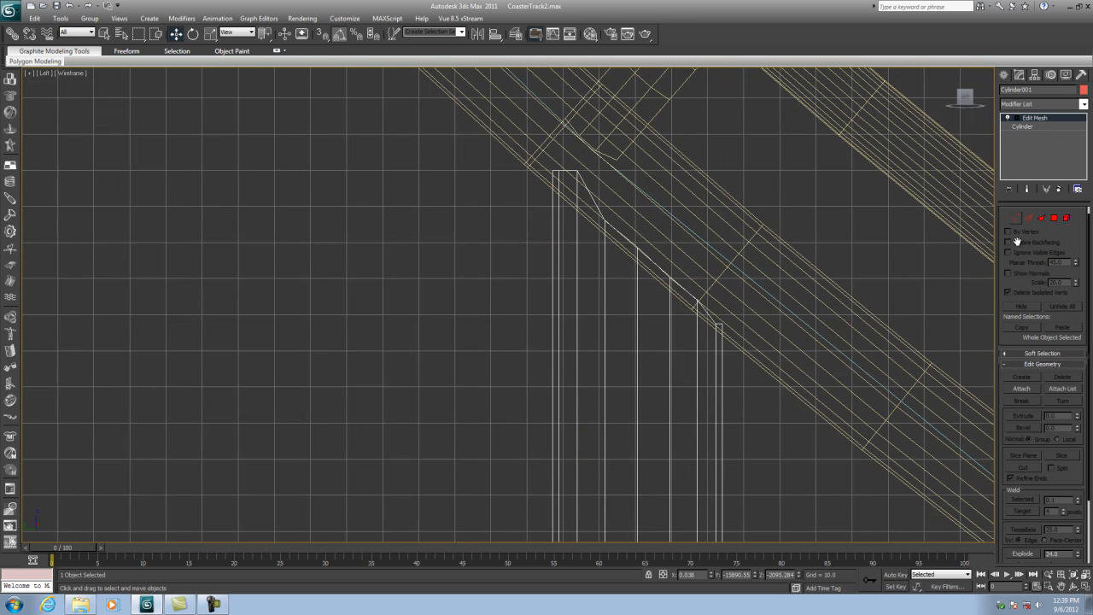
- Select the post's 17 top vertices and scale and move them to sit snugly beneath the track
{"action": "left_click", "coordinate": [1086, 587]}
{"action": "middle_click_drag", "start_coordinate": [831, 455], "coordinate": [829, 493]}
{"action": "scroll", "coordinate": [796, 481], "scroll_direction": "down", "scroll_amount": 1}
{"action": "scroll", "coordinate": [829, 510], "scroll_direction": "up", "scroll_amount": 1}
{"action": "middle_click_drag", "start_coordinate": [725, 417], "coordinate": [812, 424]}
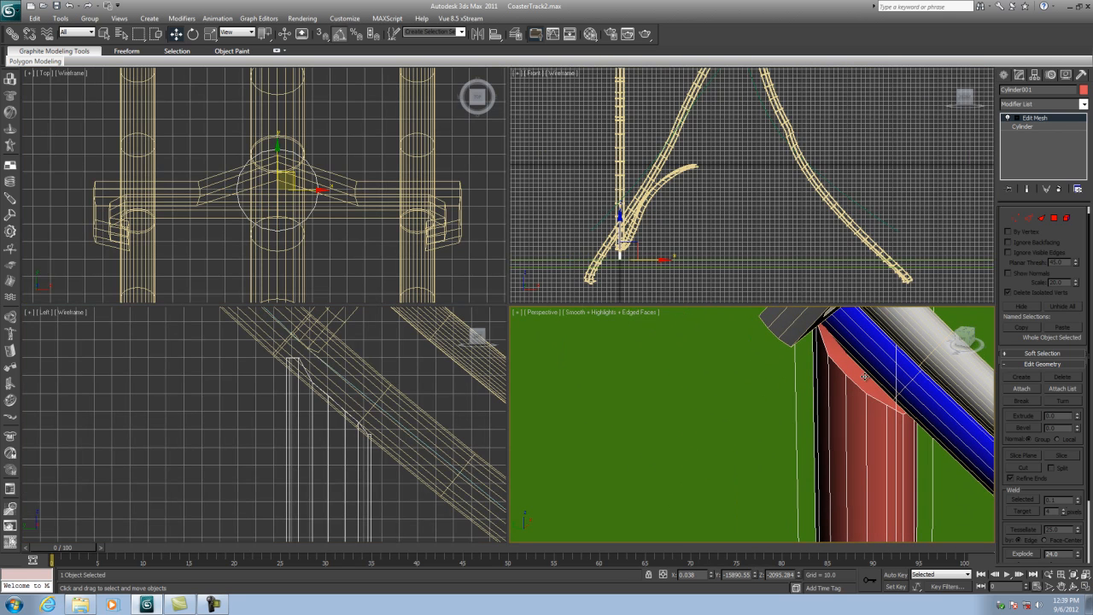
{"action": "left_click", "coordinate": [1016, 218]}
{"action": "left_click_drag", "start_coordinate": [274, 354], "coordinate": [391, 452]}
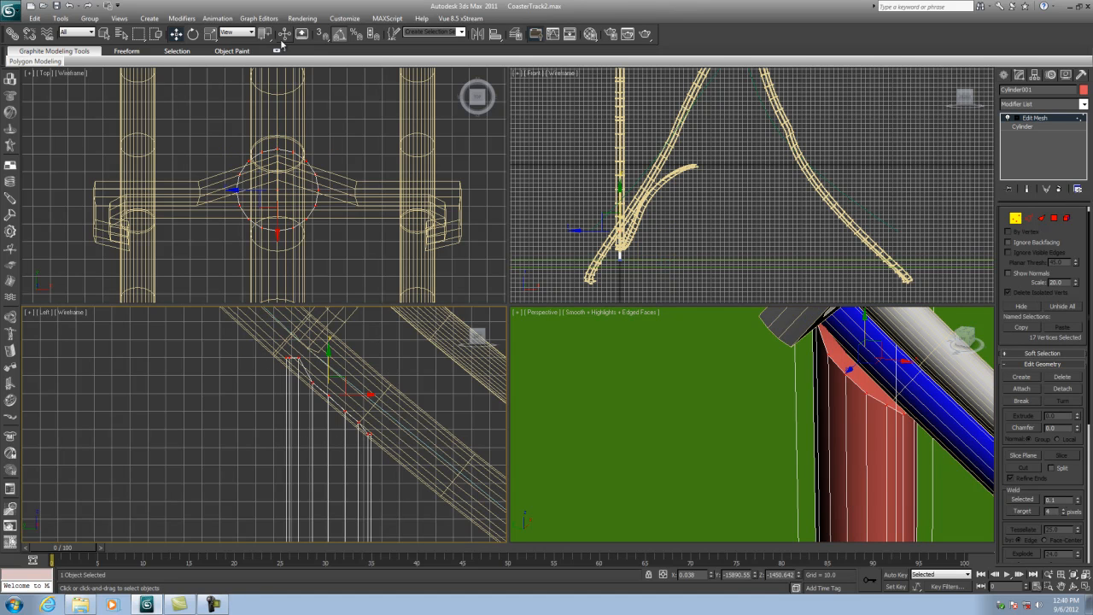
{"action": "left_click_drag", "start_coordinate": [272, 195], "coordinate": [261, 247]}
{"action": "scroll", "coordinate": [731, 382], "scroll_direction": "down", "scroll_amount": 3}
{"action": "middle_click_drag", "start_coordinate": [824, 503], "coordinate": [783, 382]}
{"action": "scroll", "coordinate": [783, 382], "scroll_direction": "down", "scroll_amount": 3}
{"action": "scroll", "coordinate": [780, 440], "scroll_direction": "down", "scroll_amount": 1}
{"action": "scroll", "coordinate": [781, 446], "scroll_direction": "up", "scroll_amount": 1}
{"action": "middle_click_drag", "start_coordinate": [780, 441], "coordinate": [781, 416]}
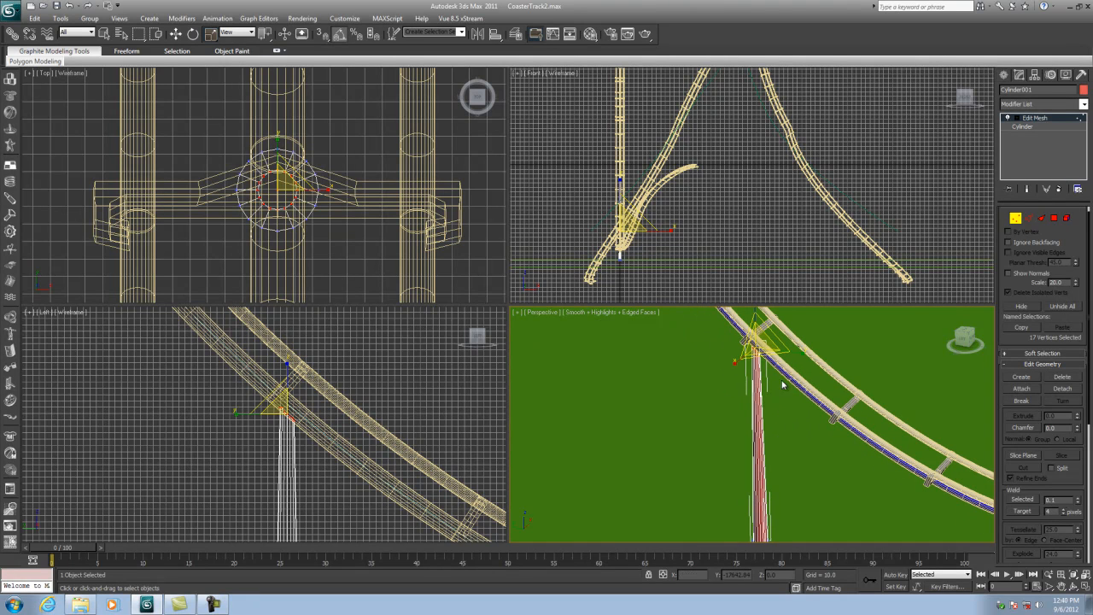
- Save the scene and exit vertex sub-object mode on the support post
{"action": "left_click", "coordinate": [69, 6]}
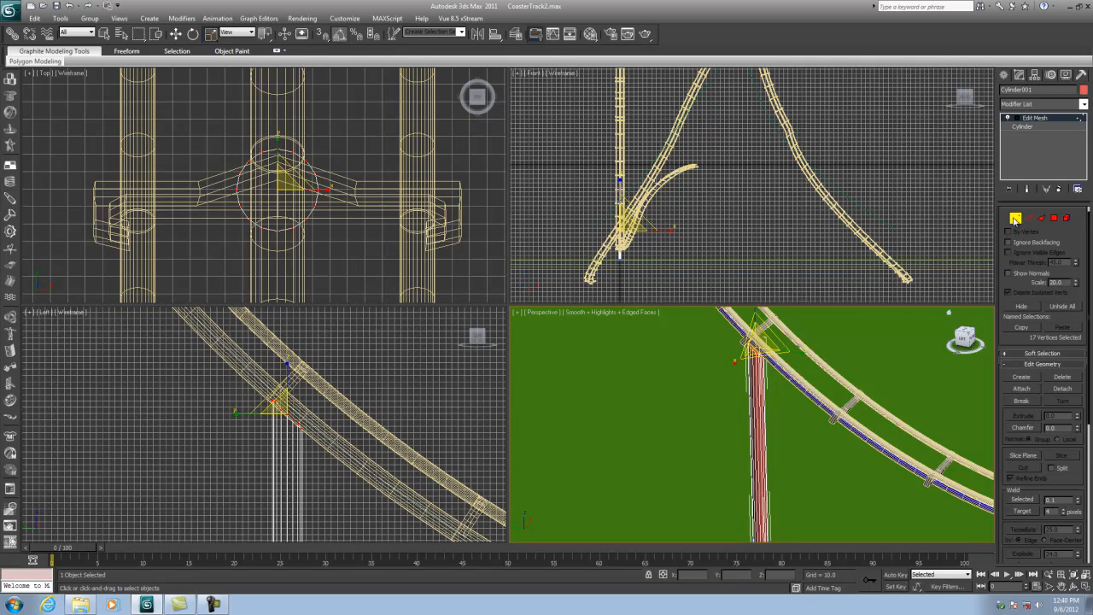
{"action": "left_click", "coordinate": [1015, 220]}
{"action": "scroll", "coordinate": [759, 407], "scroll_direction": "down", "scroll_amount": 5}
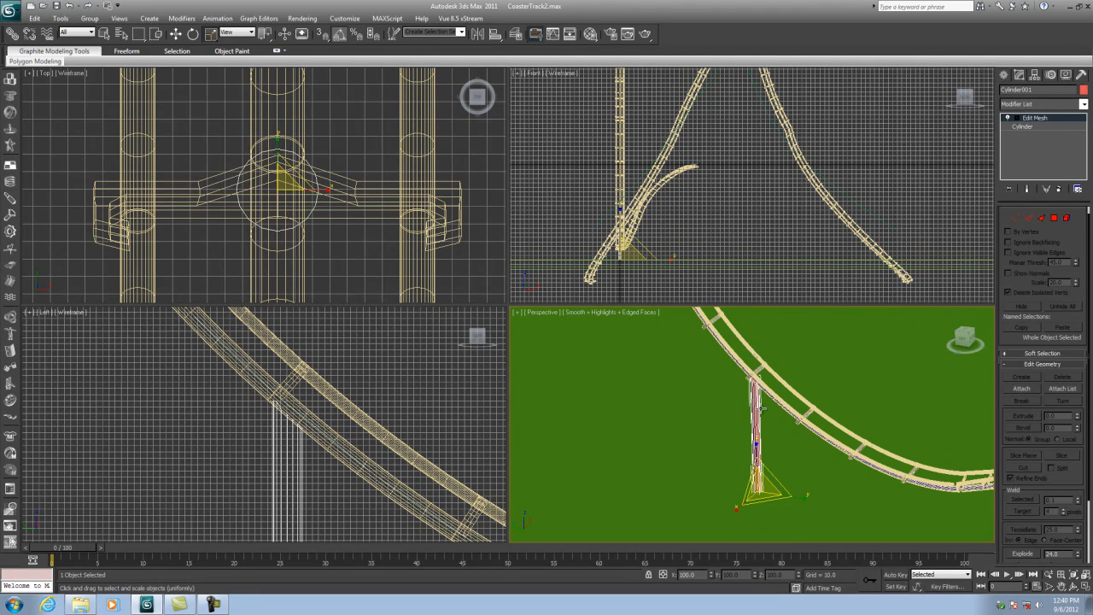
{"action": "middle_click_drag", "start_coordinate": [369, 476], "coordinate": [373, 346]}
{"action": "middle_click_drag", "start_coordinate": [352, 478], "coordinate": [361, 349]}
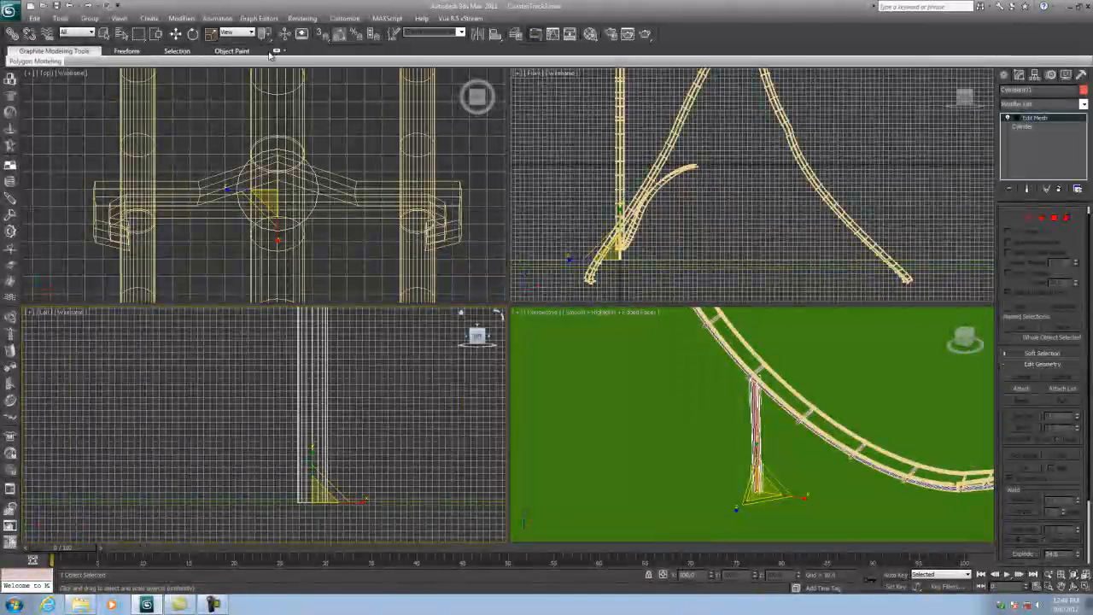
- Create a cylinder of radius about 29 at the post's position and move it down to the post's base
{"action": "left_click", "coordinate": [1004, 76]}
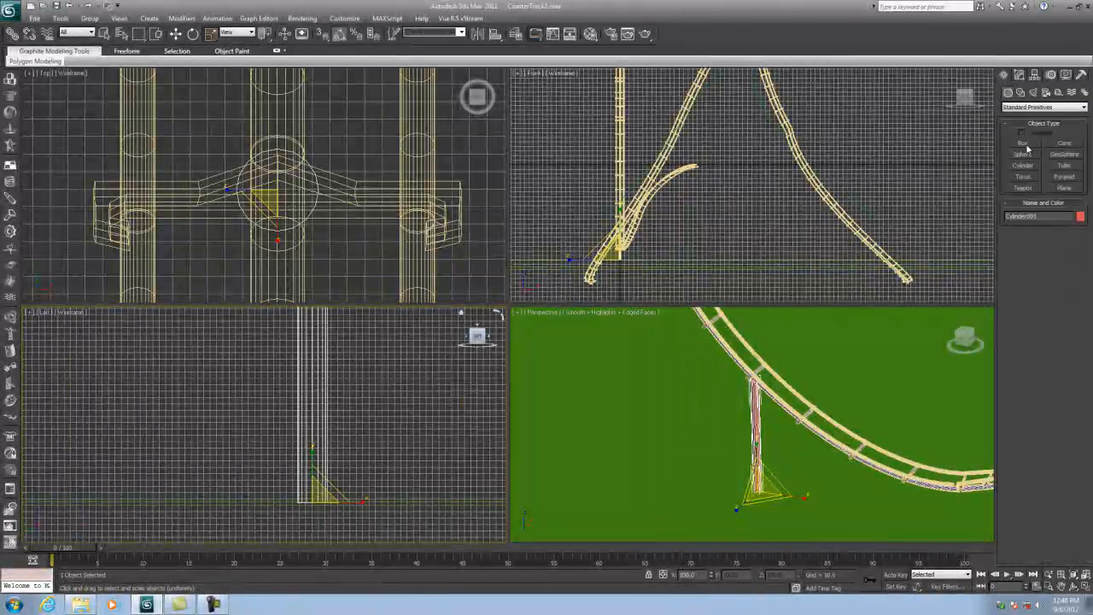
{"action": "left_click", "coordinate": [1022, 165]}
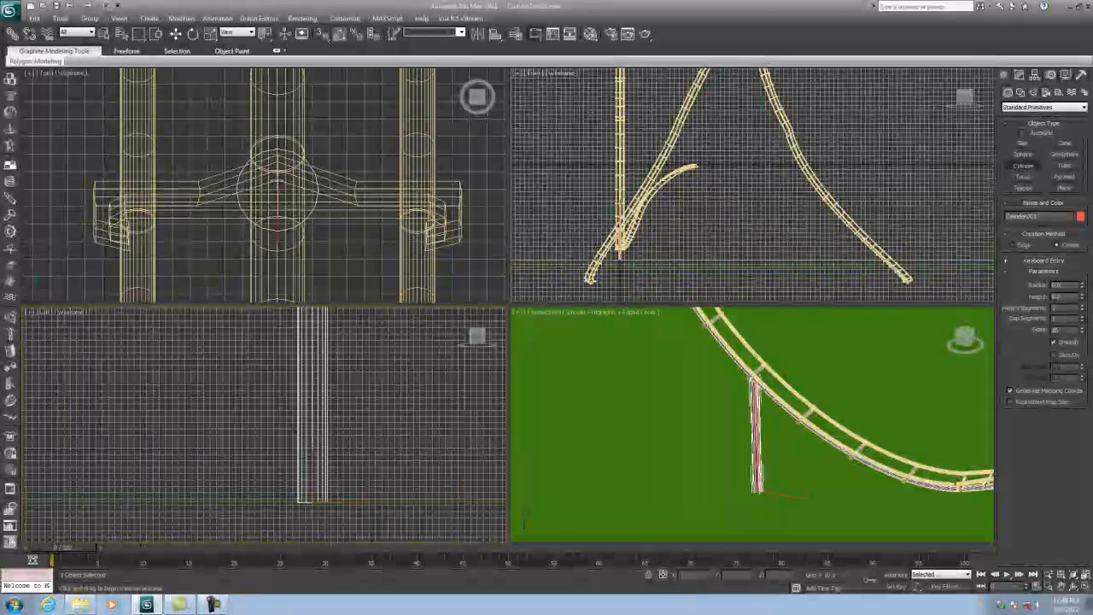
{"action": "left_click_drag", "start_coordinate": [277, 186], "coordinate": [305, 147]}
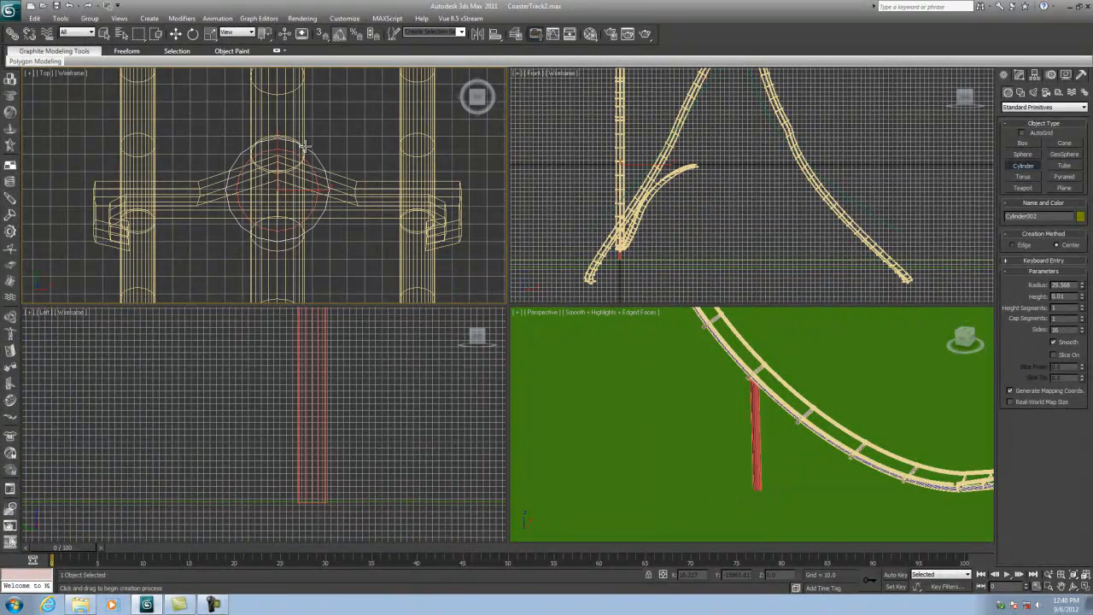
{"action": "left_click", "coordinate": [176, 34]}
{"action": "right_click", "coordinate": [817, 222]}
{"action": "scroll", "coordinate": [680, 143], "scroll_direction": "down", "scroll_amount": 3}
{"action": "left_click_drag", "start_coordinate": [660, 145], "coordinate": [662, 200]}
{"action": "scroll", "coordinate": [645, 255], "scroll_direction": "up", "scroll_amount": 5}
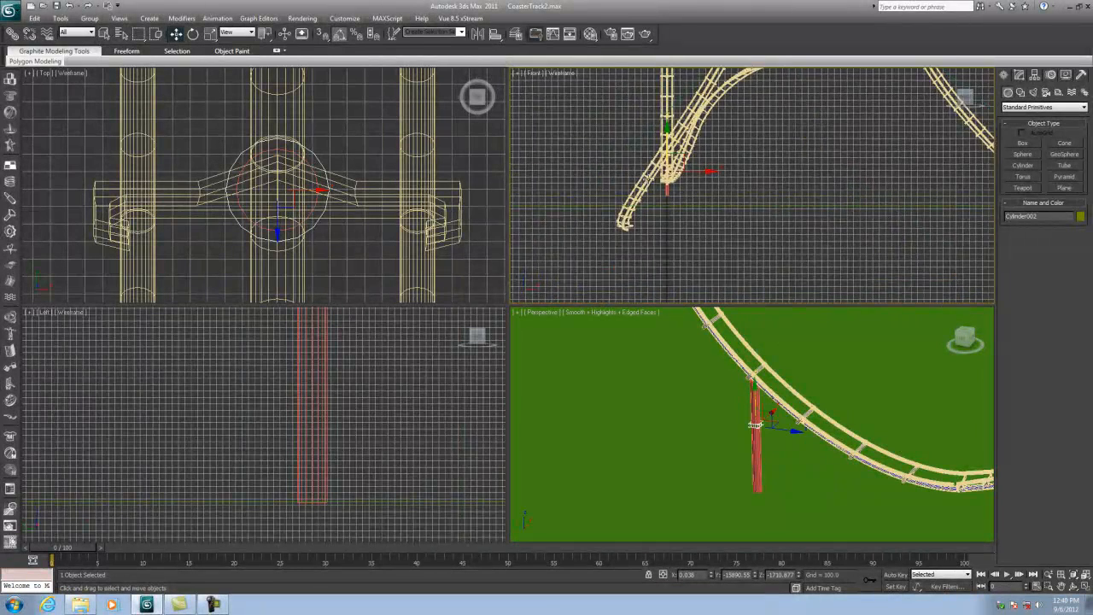
{"action": "left_click_drag", "start_coordinate": [705, 103], "coordinate": [706, 151]}
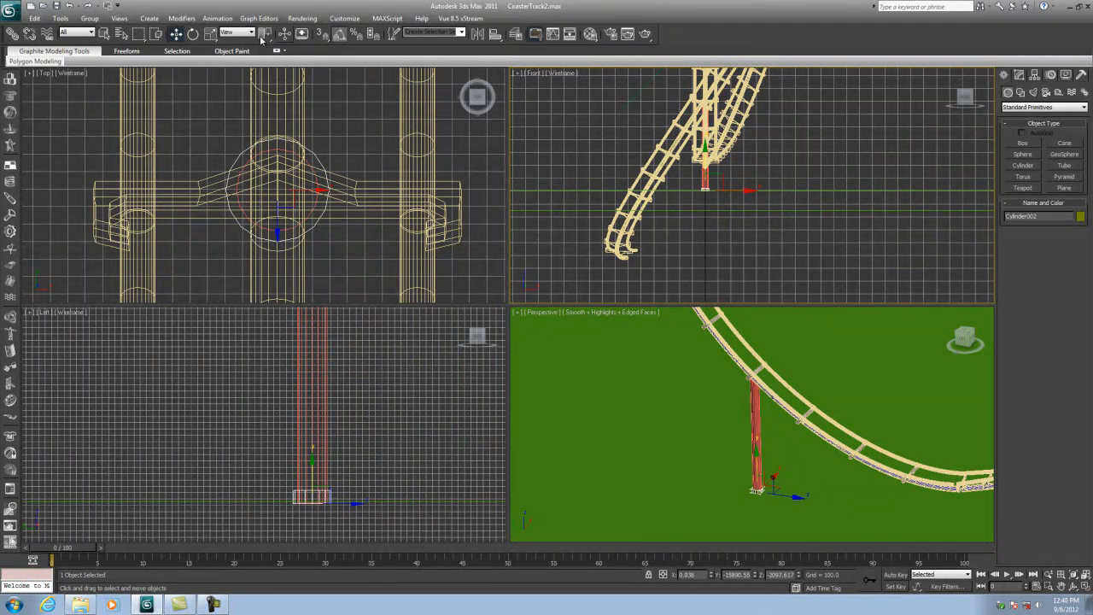
- Scale the new cylinder into a wide, short footing around the bottom of the post
{"action": "left_click", "coordinate": [210, 34]}
{"action": "left_click", "coordinate": [328, 198]}
{"action": "left_click_drag", "start_coordinate": [278, 186], "coordinate": [302, 85]}
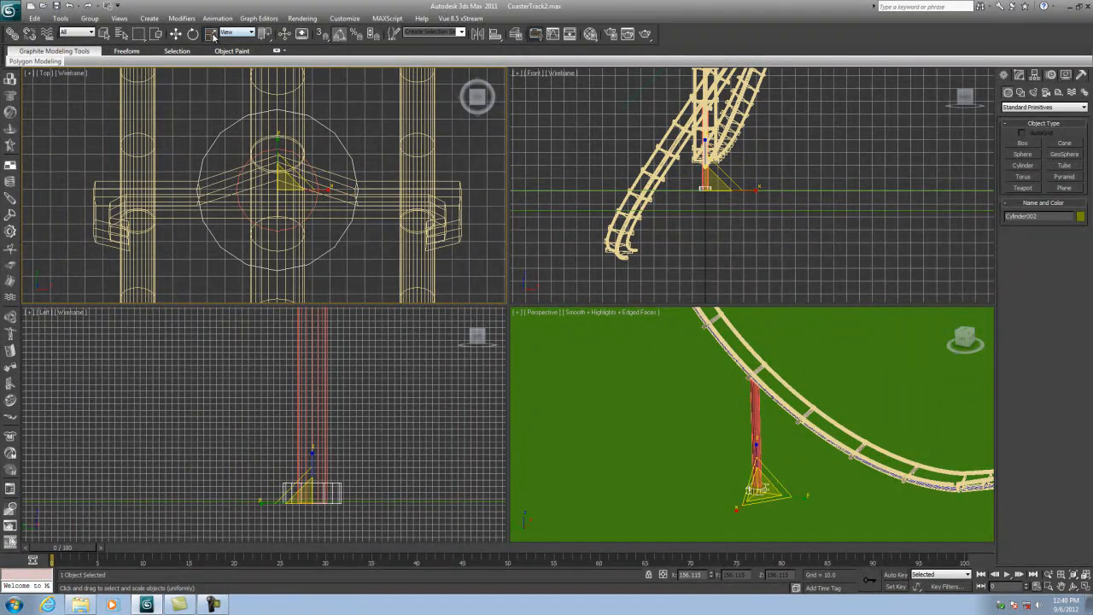
{"action": "right_click", "coordinate": [682, 141]}
{"action": "left_click_drag", "start_coordinate": [705, 150], "coordinate": [711, 93]}
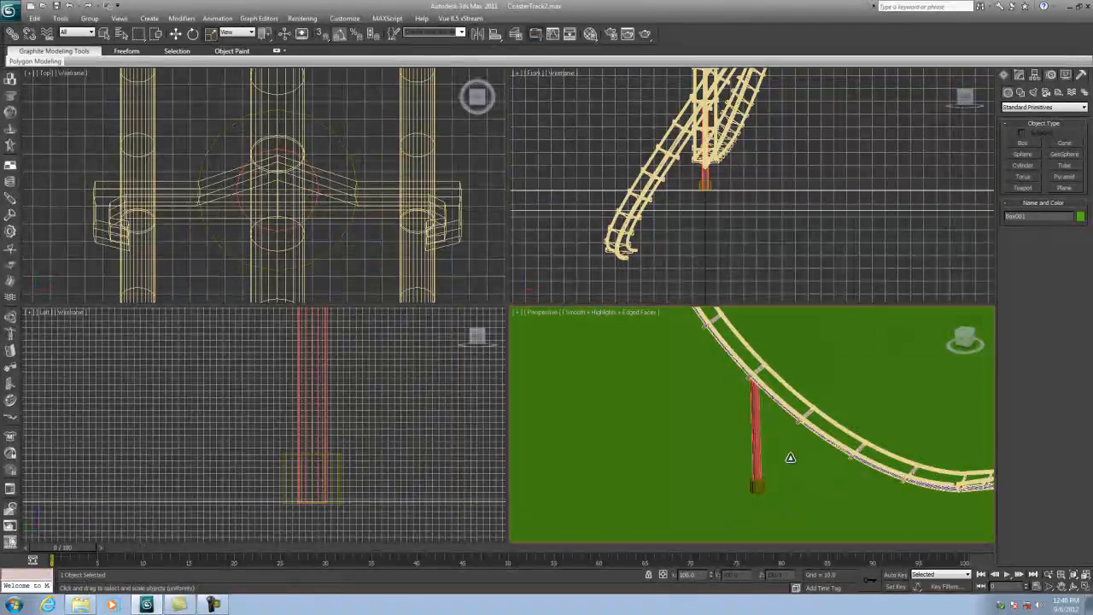
{"action": "scroll", "coordinate": [790, 457], "scroll_direction": "up", "scroll_amount": 4}
{"action": "scroll", "coordinate": [782, 386], "scroll_direction": "up", "scroll_amount": 4}
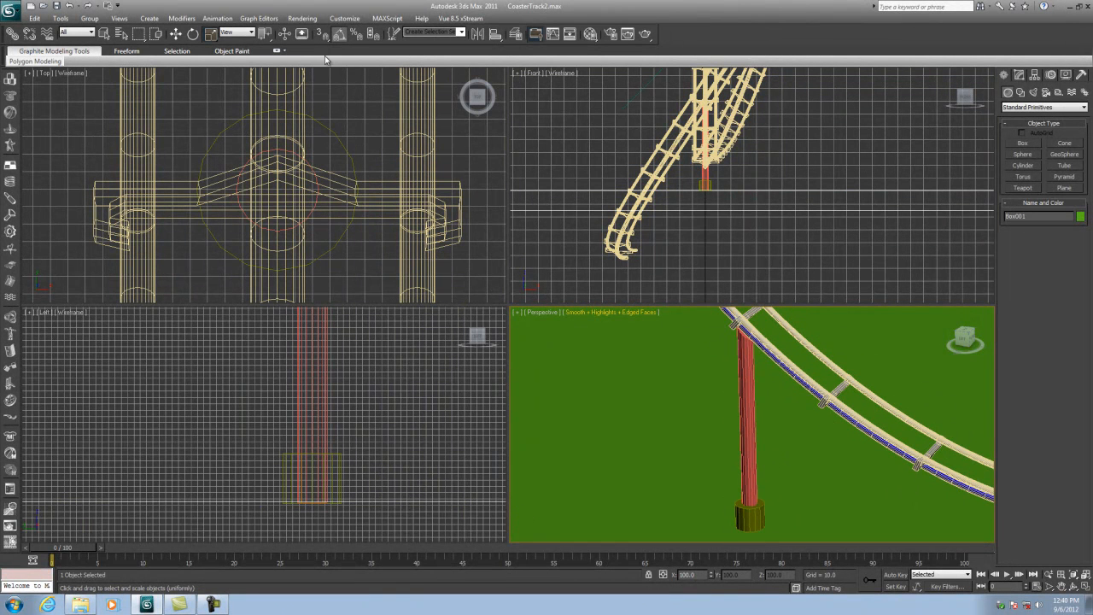
- Open the Material Editor and apply the blue material to the support post
{"action": "left_click", "coordinate": [590, 34]}
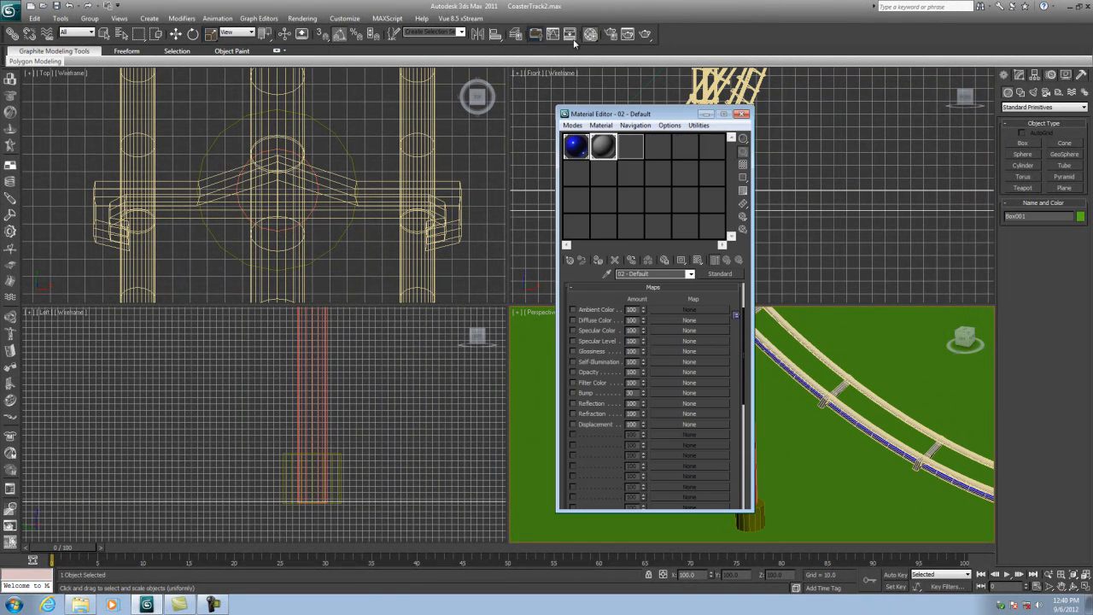
{"action": "left_click_drag", "start_coordinate": [627, 116], "coordinate": [375, 119]}
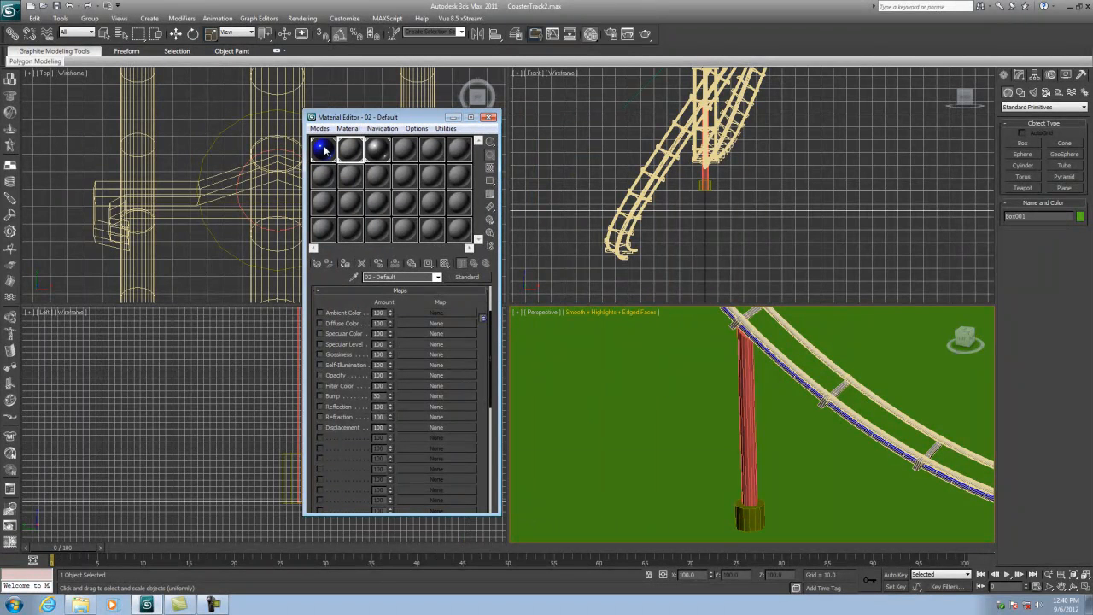
{"action": "left_click_drag", "start_coordinate": [324, 149], "coordinate": [753, 365]}
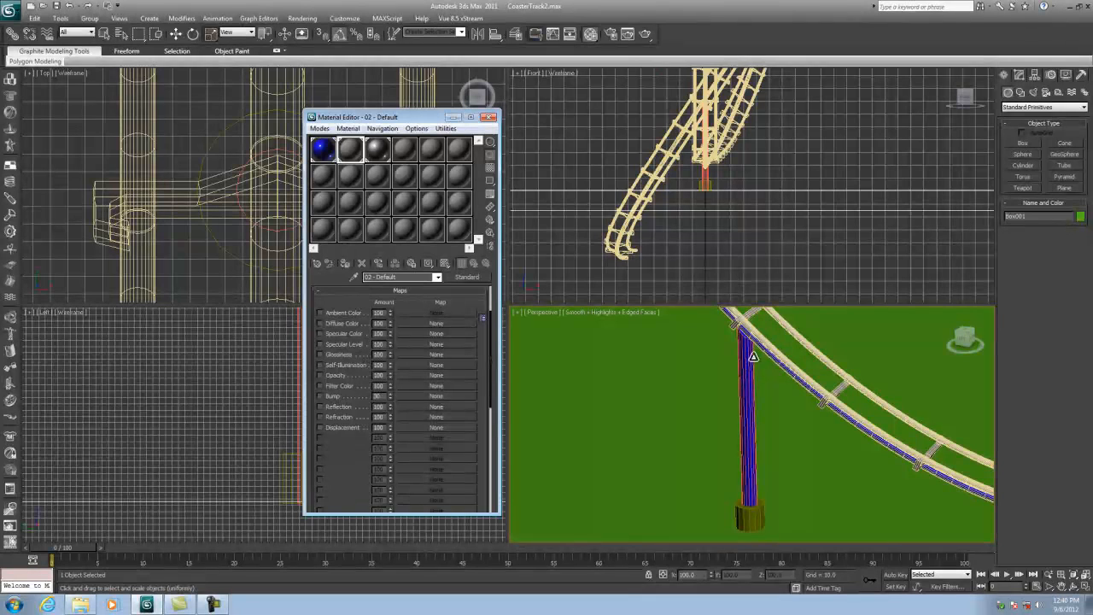
- Make a new slot an Autodesk Concrete material and apply it to the footing
{"action": "left_click", "coordinate": [407, 149]}
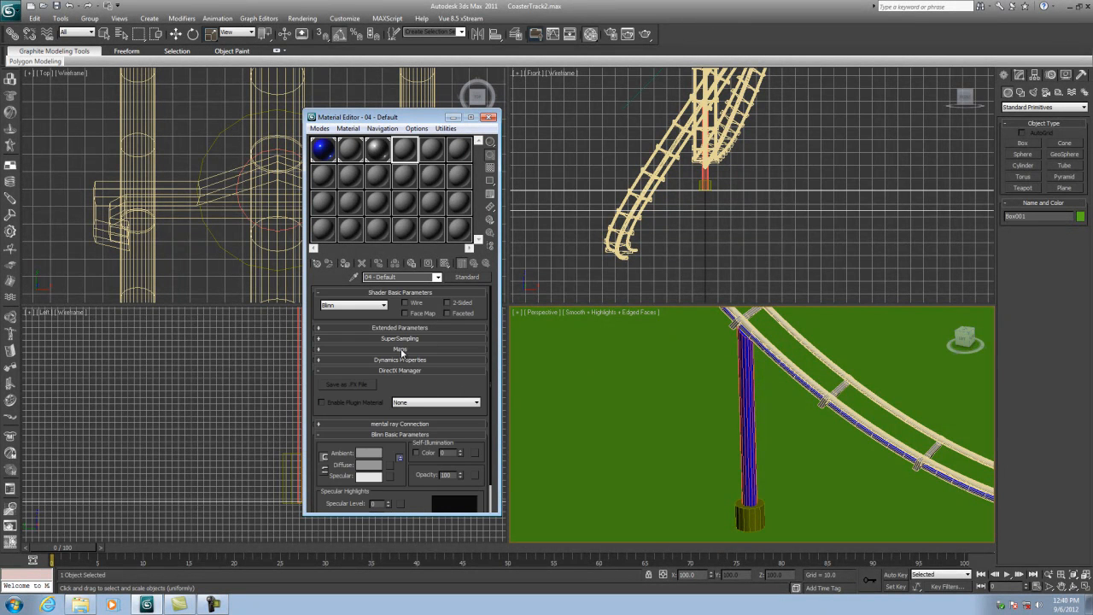
{"action": "left_click", "coordinate": [467, 277]}
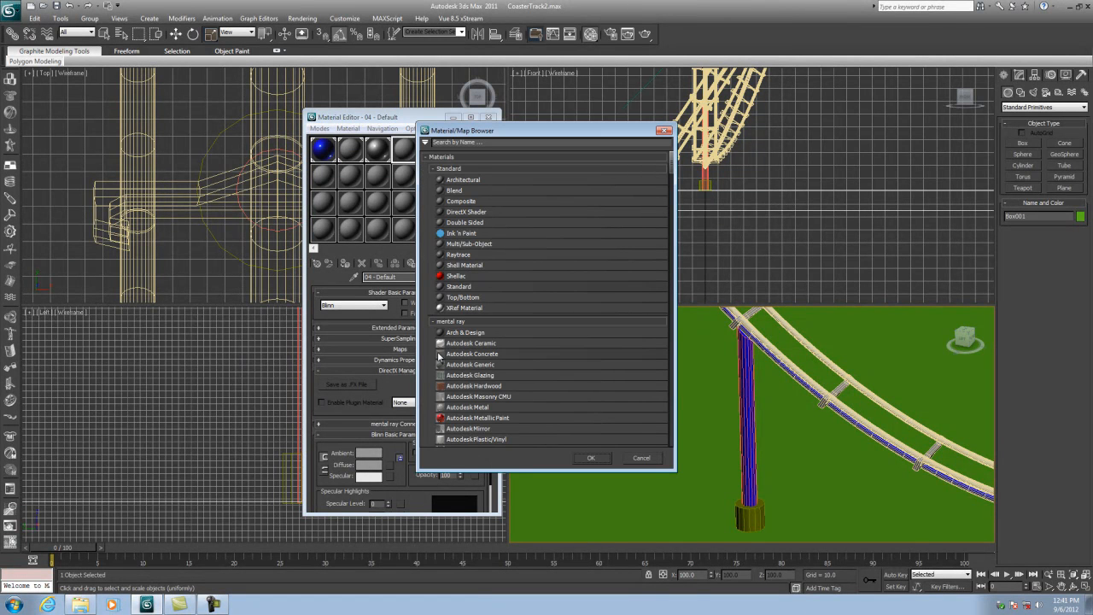
{"action": "double_click", "coordinate": [461, 353]}
{"action": "left_click_drag", "start_coordinate": [403, 148], "coordinate": [746, 515]}
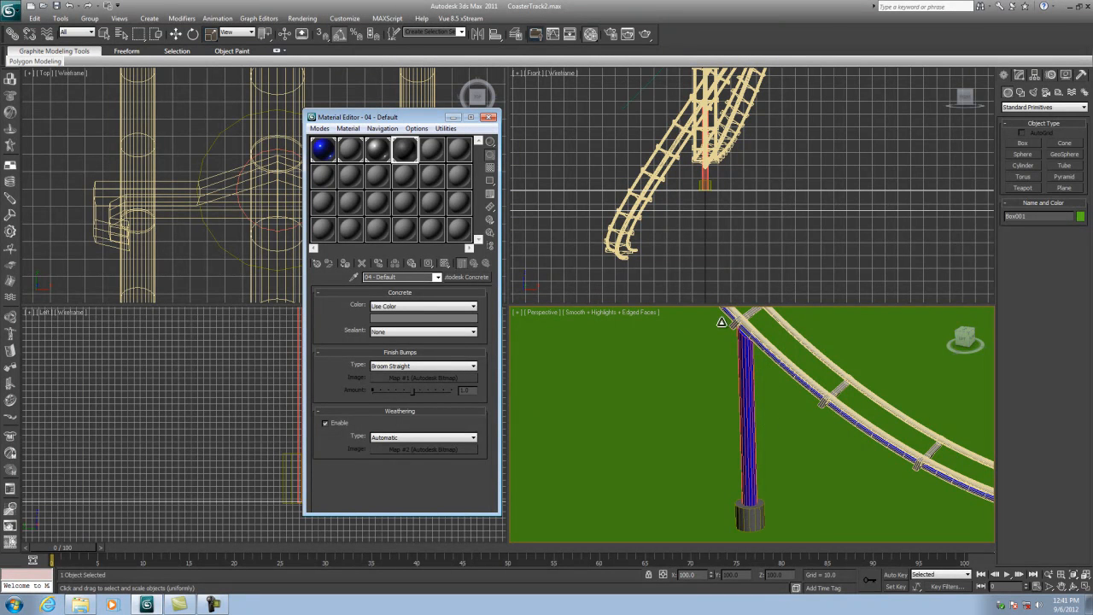
- Close the Material Editor and draw a closed triangular line spline in the left view beside the post's base
{"action": "left_click", "coordinate": [489, 117]}
{"action": "middle_click", "coordinate": [324, 444]}
{"action": "scroll", "coordinate": [324, 444], "scroll_direction": "up", "scroll_amount": 2}
{"action": "scroll", "coordinate": [408, 463], "scroll_direction": "up", "scroll_amount": 1}
{"action": "middle_click_drag", "start_coordinate": [408, 462], "coordinate": [258, 415]}
{"action": "scroll", "coordinate": [281, 387], "scroll_direction": "up", "scroll_amount": 1}
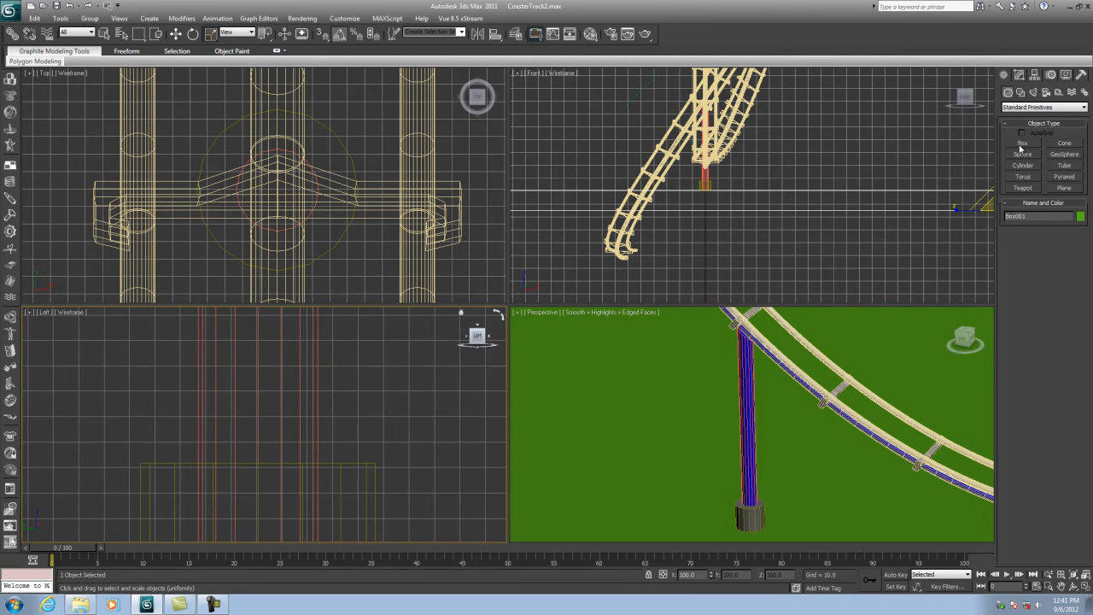
{"action": "left_click", "coordinate": [1021, 92]}
{"action": "left_click", "coordinate": [1023, 151]}
{"action": "left_click", "coordinate": [315, 461]}
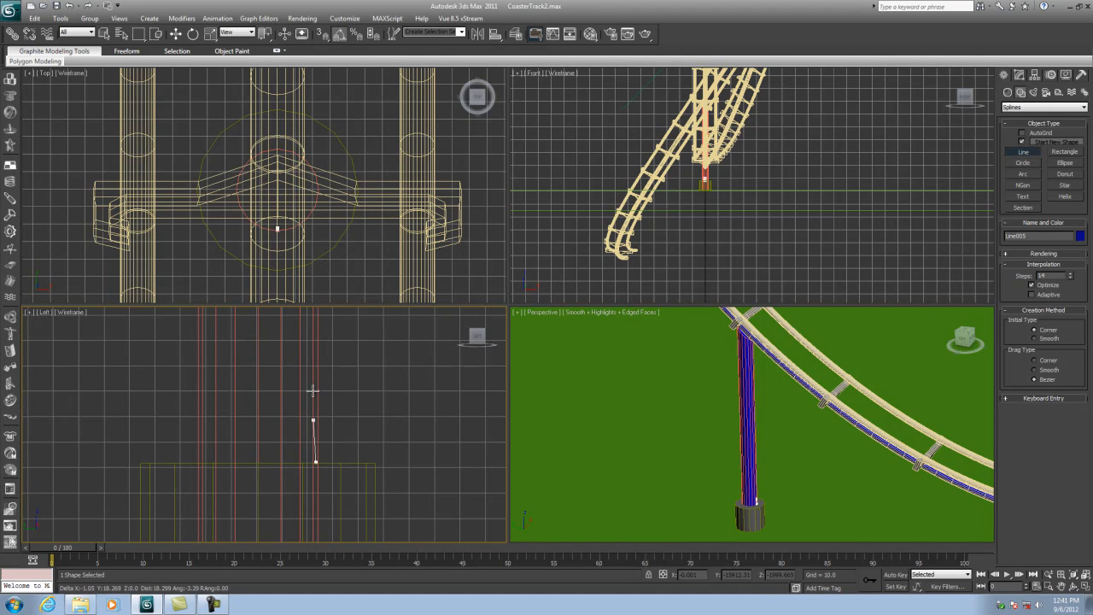
{"action": "left_click", "coordinate": [315, 344]}
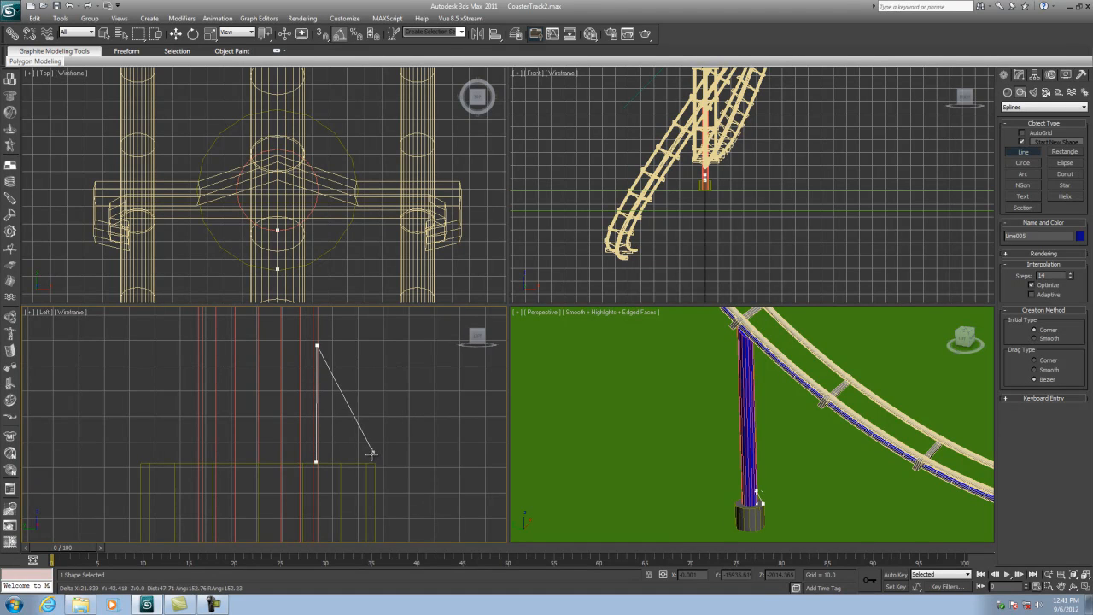
{"action": "left_click", "coordinate": [369, 464]}
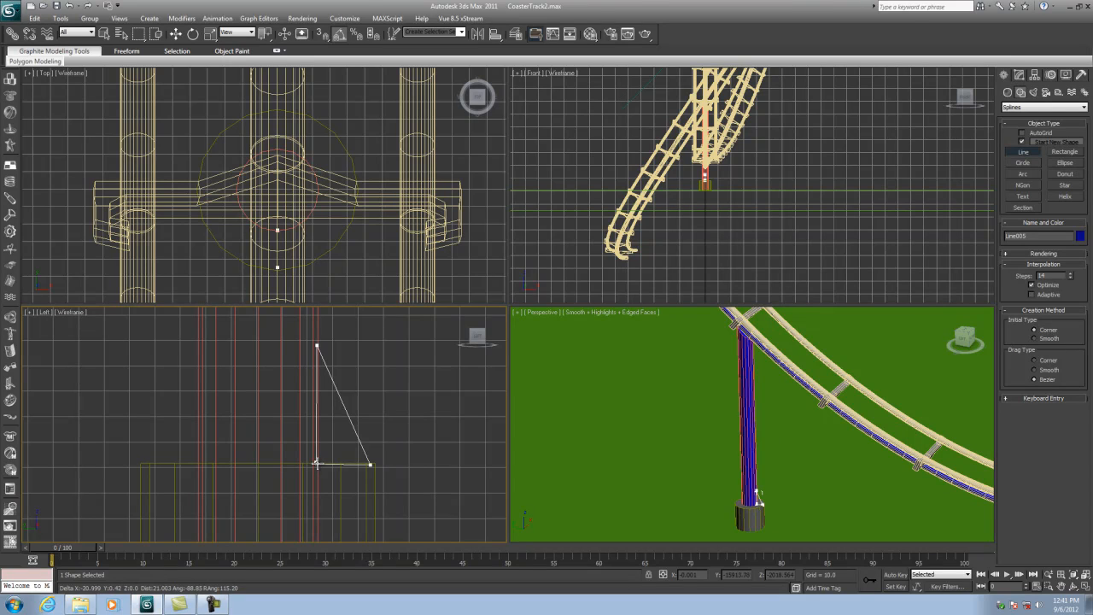
{"action": "left_click", "coordinate": [316, 463]}
{"action": "left_click", "coordinate": [529, 333]}
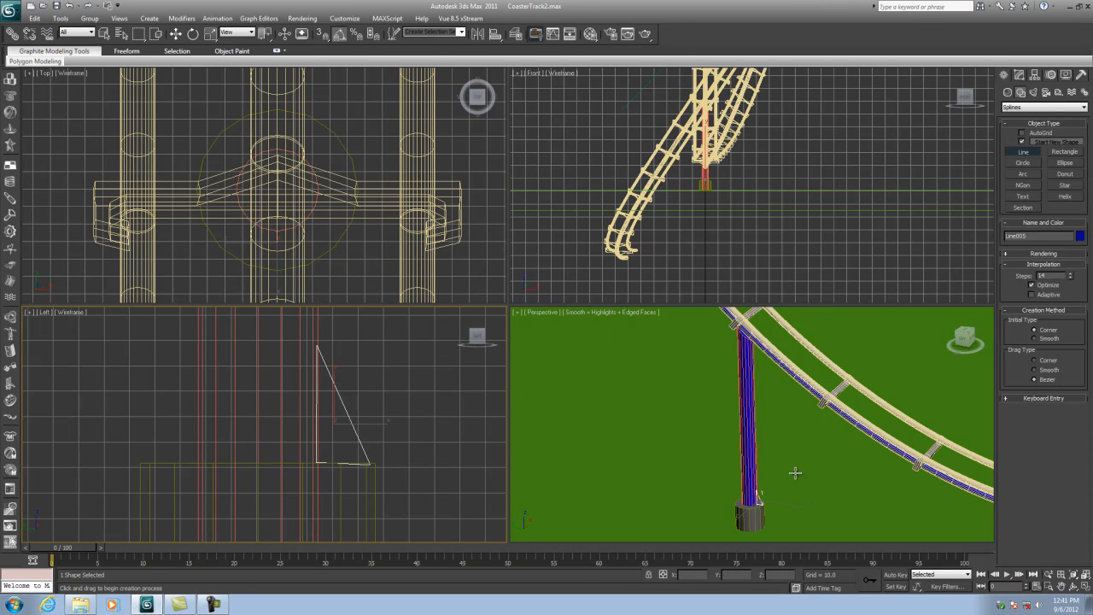
- Add an Extrude modifier to the triangle with an amount of 1
{"action": "scroll", "coordinate": [793, 469], "scroll_direction": "up", "scroll_amount": 10}
{"action": "middle_click_drag", "start_coordinate": [756, 418], "coordinate": [806, 453]}
{"action": "left_click", "coordinate": [1018, 75]}
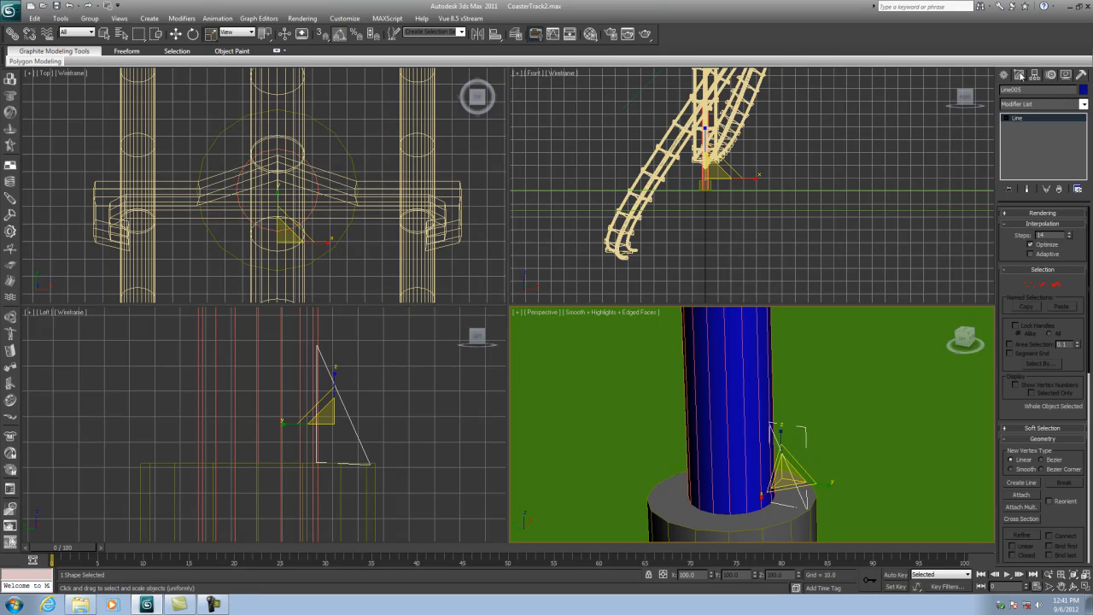
{"action": "left_click", "coordinate": [1083, 103]}
{"action": "left_click", "coordinate": [1027, 449]}
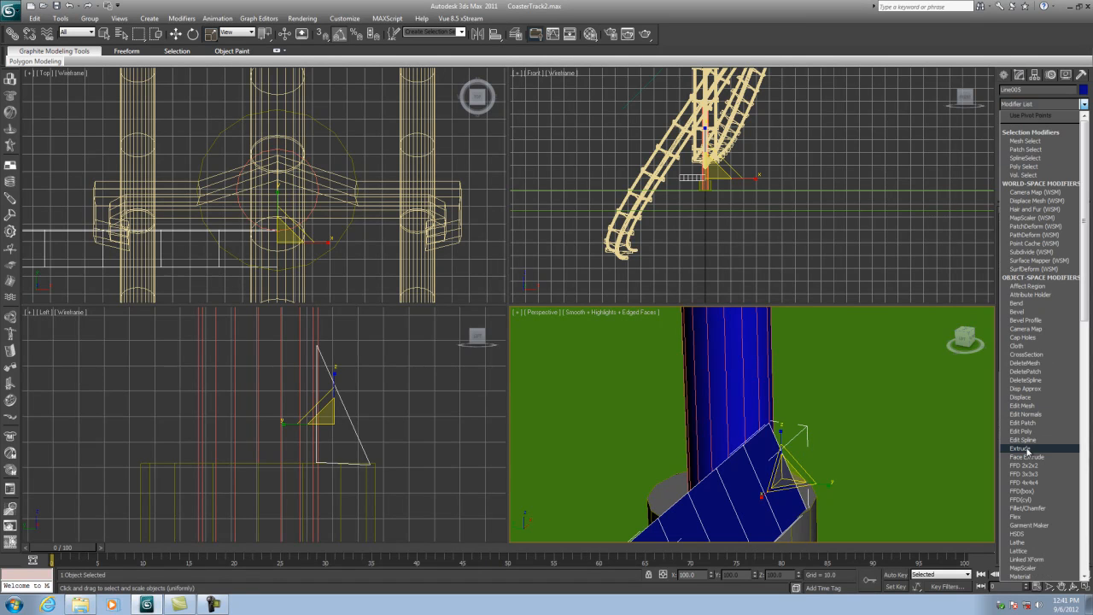
{"action": "left_click", "coordinate": [1027, 449]}
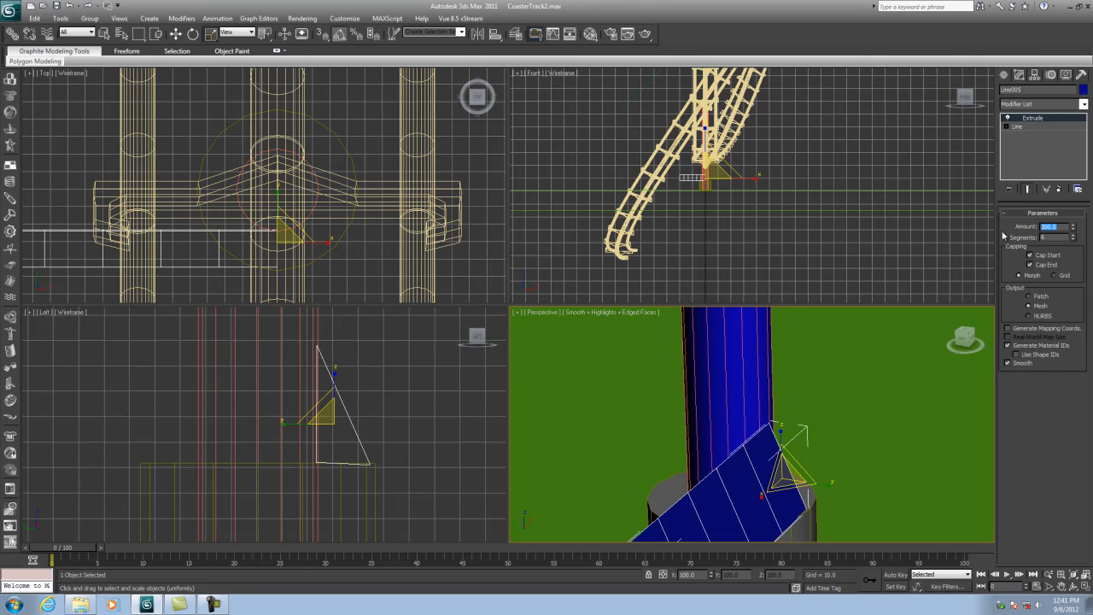
{"action": "type", "text": "1"}
{"action": "key", "text": "Return"}
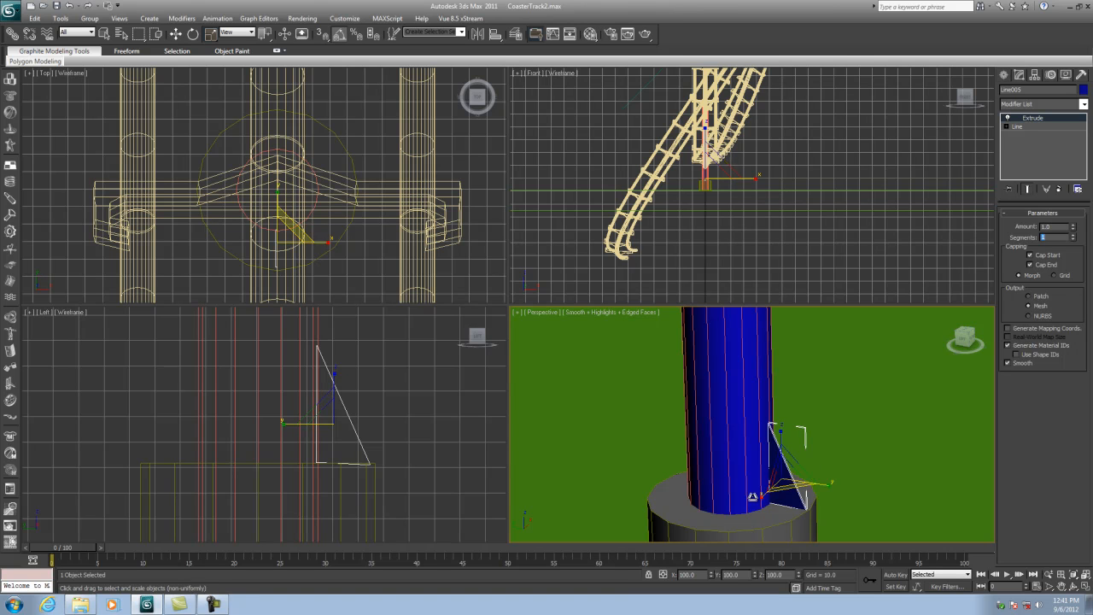
- Move the triangle brace's pivot point alone to the center of the post
{"action": "scroll", "coordinate": [294, 183], "scroll_direction": "up", "scroll_amount": 5}
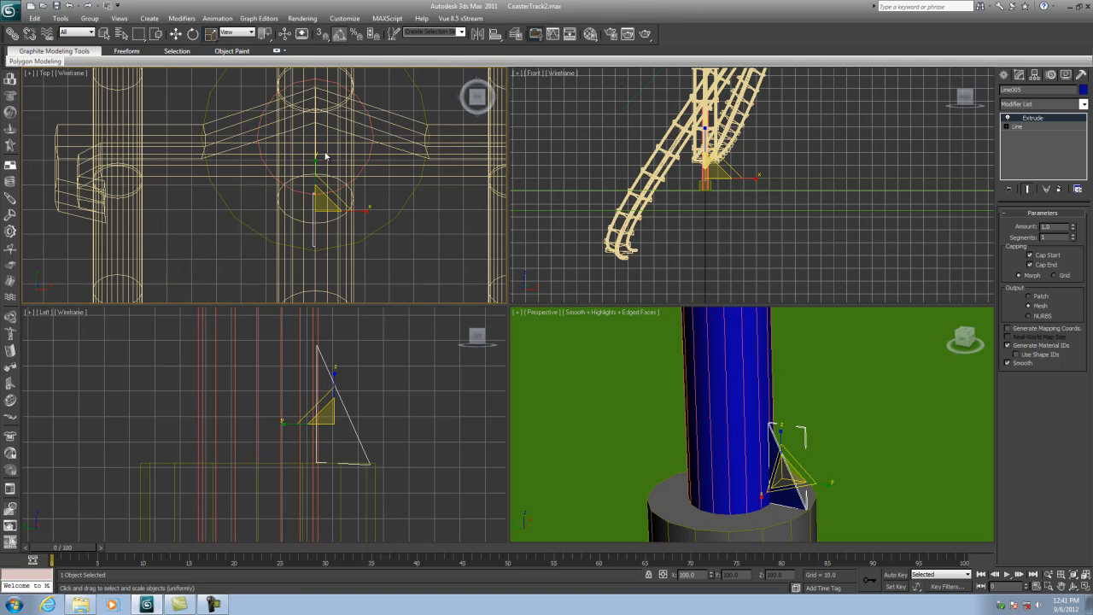
{"action": "left_click", "coordinate": [1033, 75]}
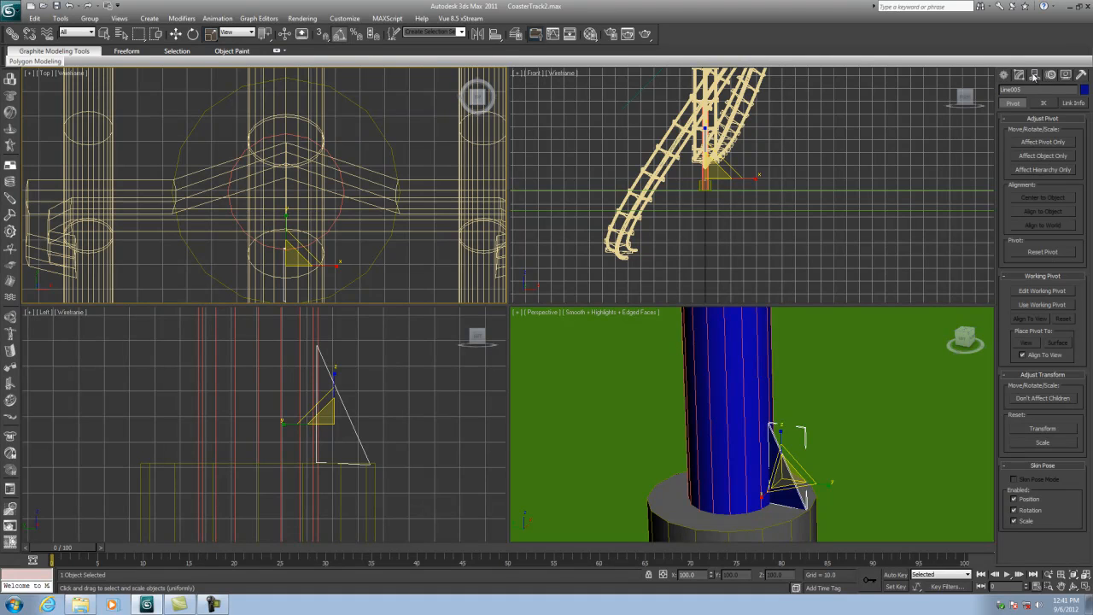
{"action": "left_click", "coordinate": [1037, 143]}
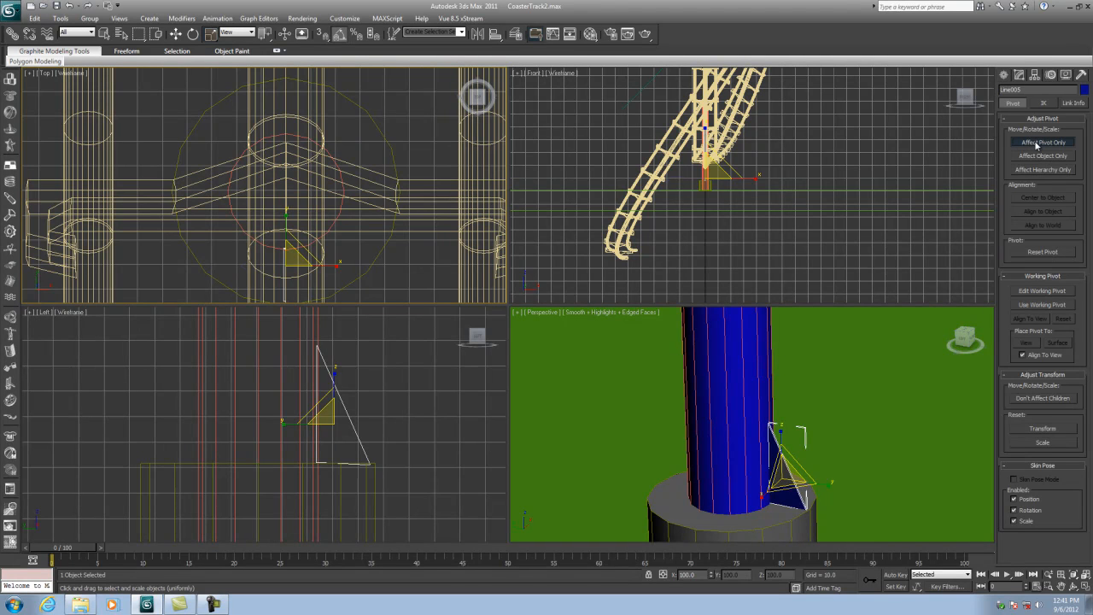
{"action": "left_click", "coordinate": [175, 34]}
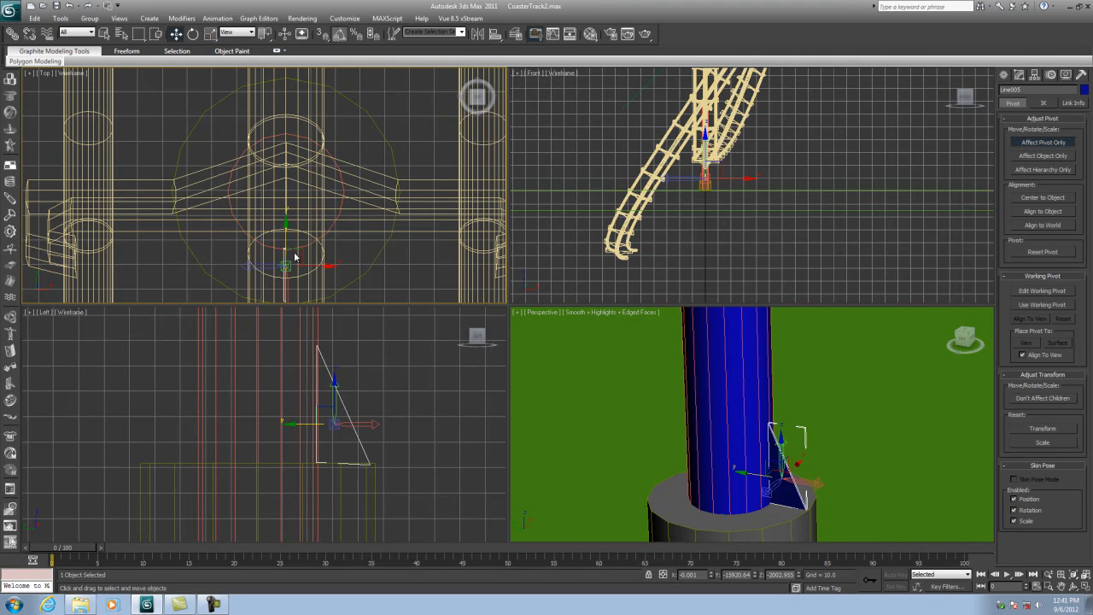
{"action": "left_click_drag", "start_coordinate": [299, 247], "coordinate": [300, 171]}
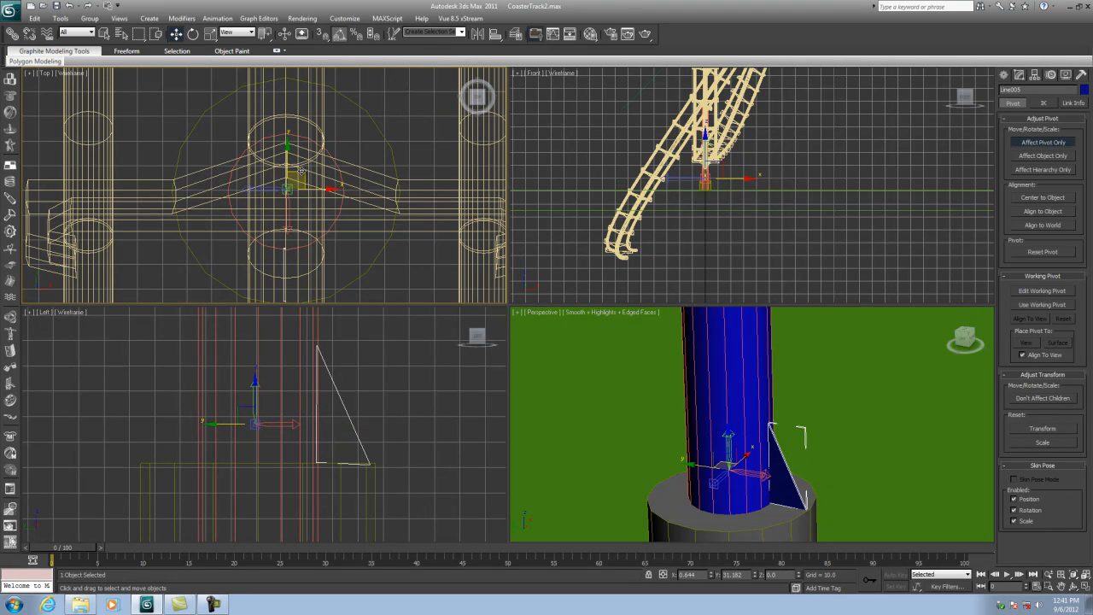
{"action": "left_click", "coordinate": [1048, 142]}
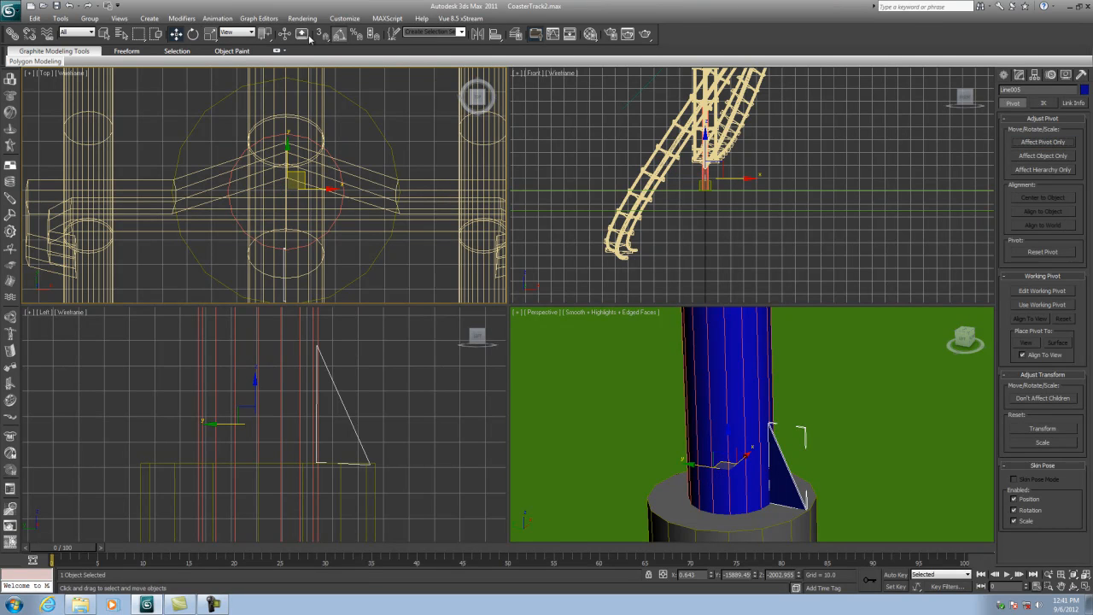
- Reposition the brace's pivot precisely at the post's center in the maximized top view
{"action": "left_click", "coordinate": [340, 35]}
{"action": "key", "text": "e"}
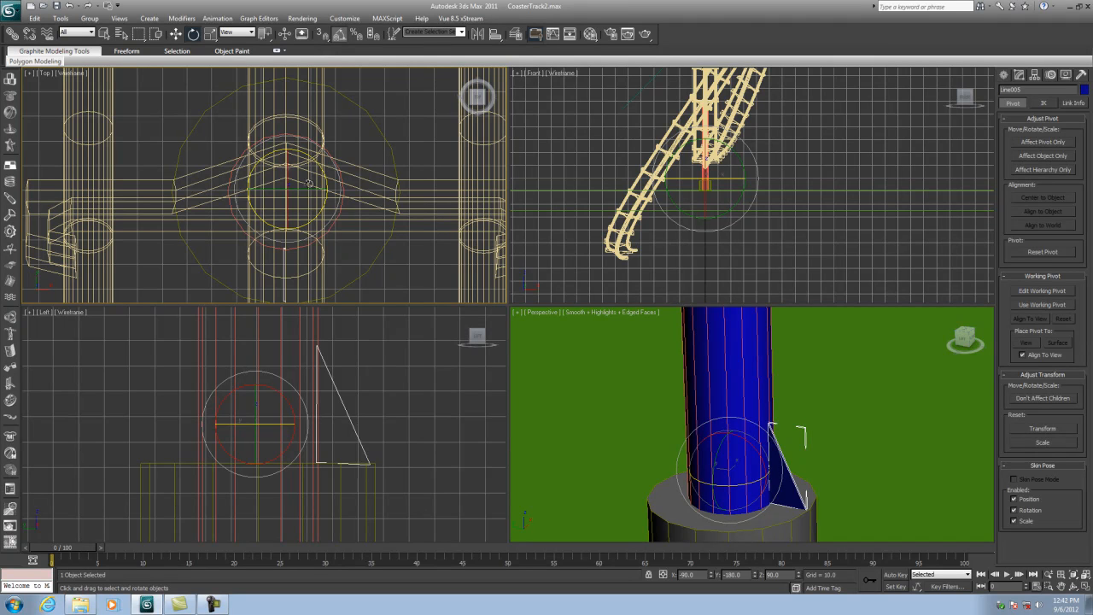
{"action": "scroll", "coordinate": [261, 167], "scroll_direction": "up", "scroll_amount": 2}
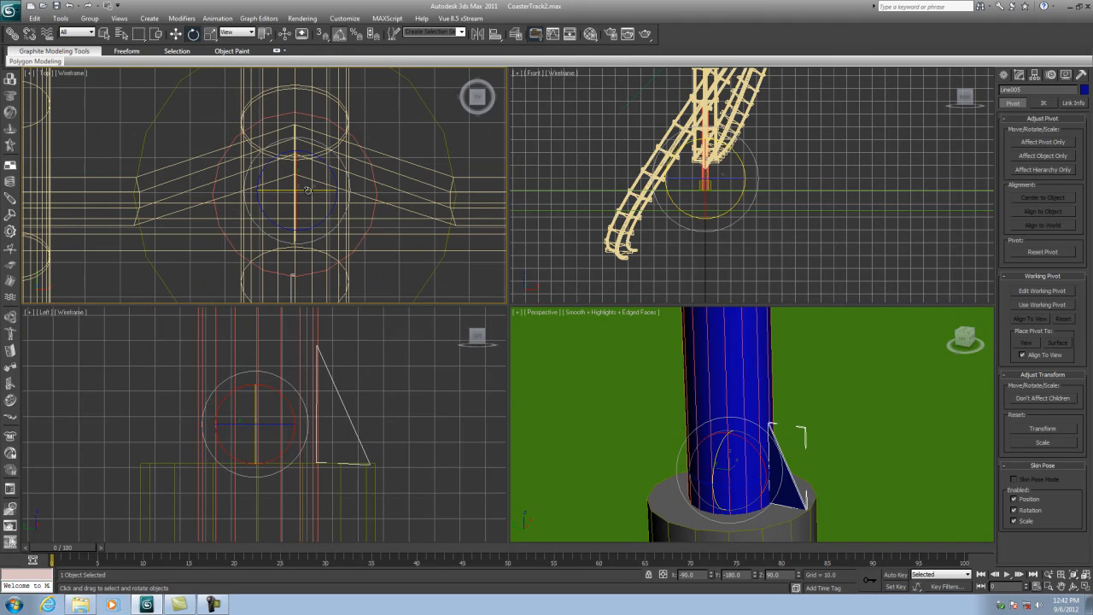
{"action": "left_click", "coordinate": [1085, 587]}
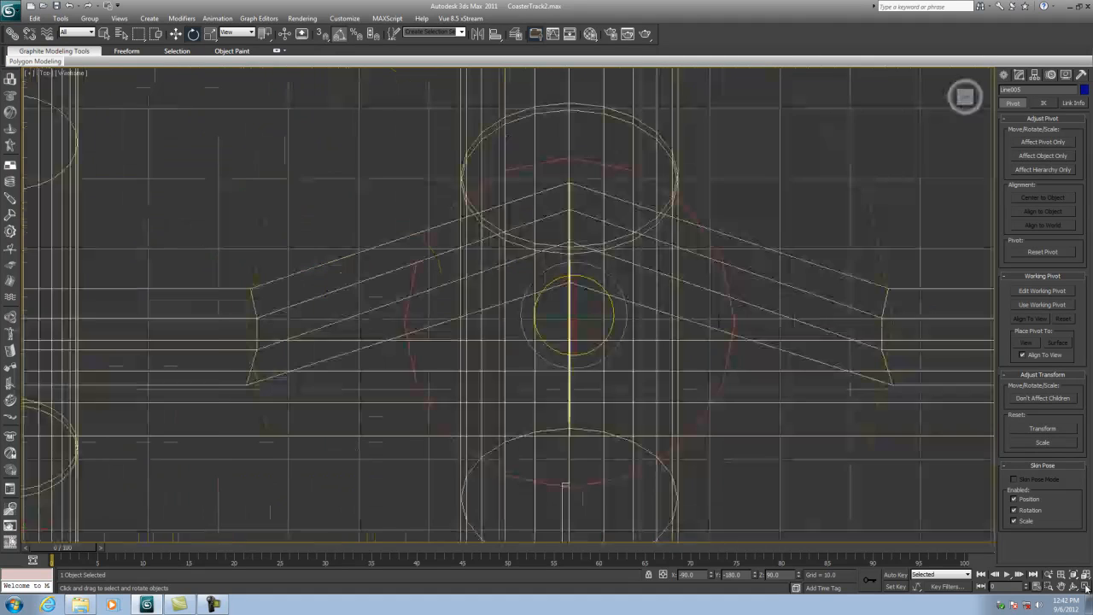
{"action": "key", "text": "w"}
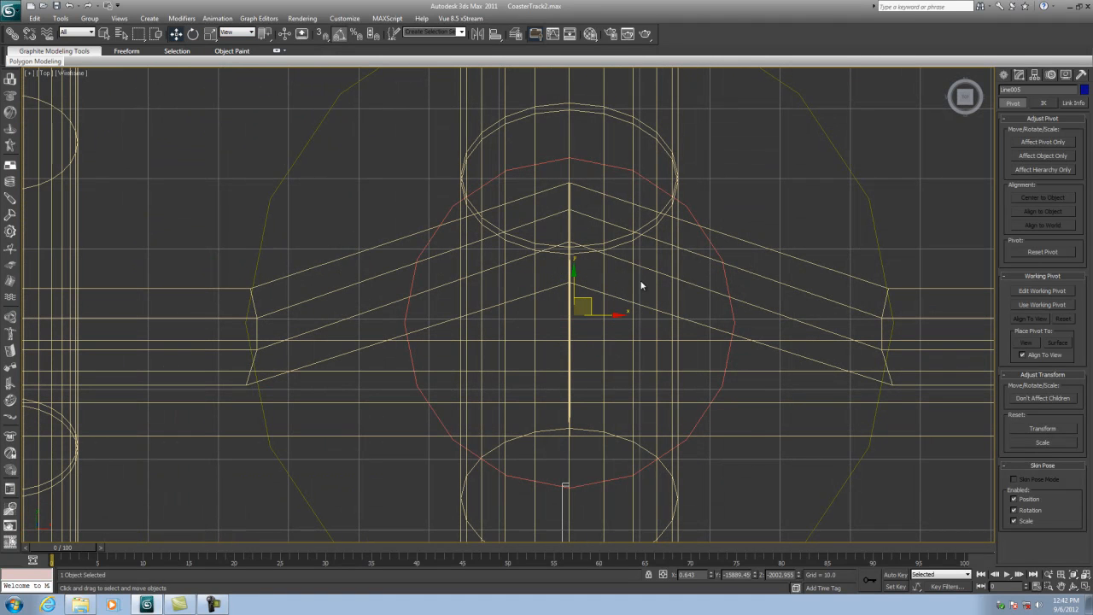
{"action": "scroll", "coordinate": [612, 319], "scroll_direction": "down", "scroll_amount": 4}
{"action": "scroll", "coordinate": [612, 320], "scroll_direction": "up", "scroll_amount": 5}
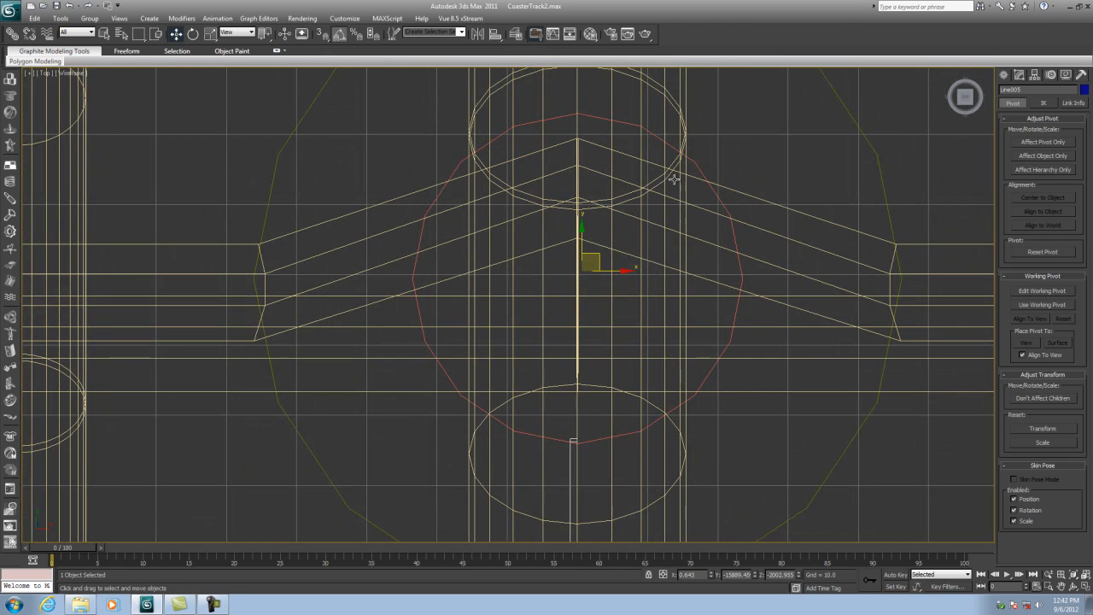
{"action": "left_click", "coordinate": [697, 169]}
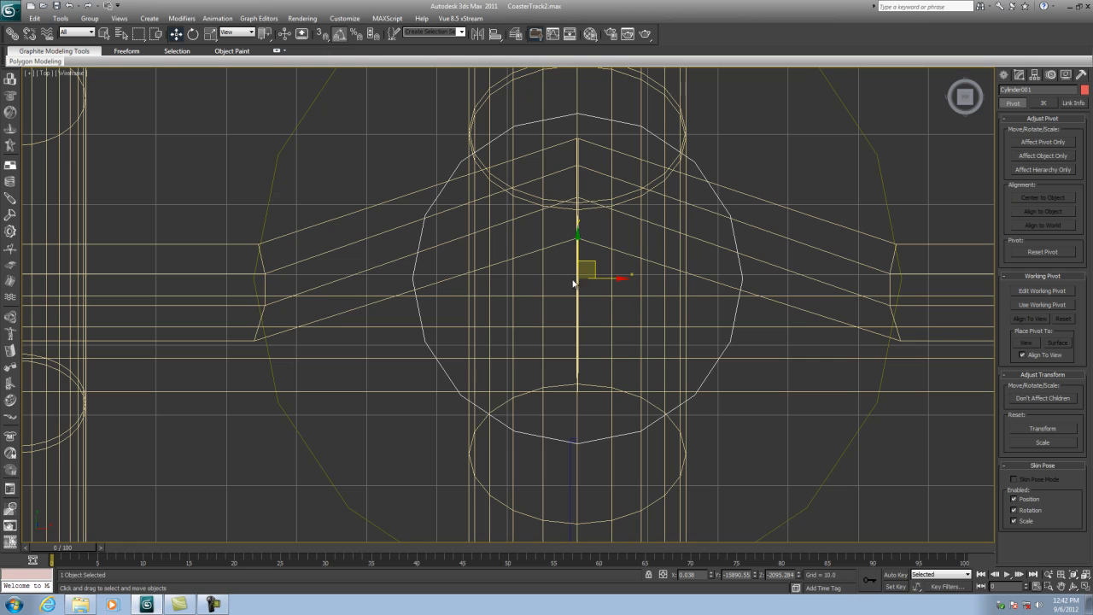
{"action": "left_click", "coordinate": [571, 461]}
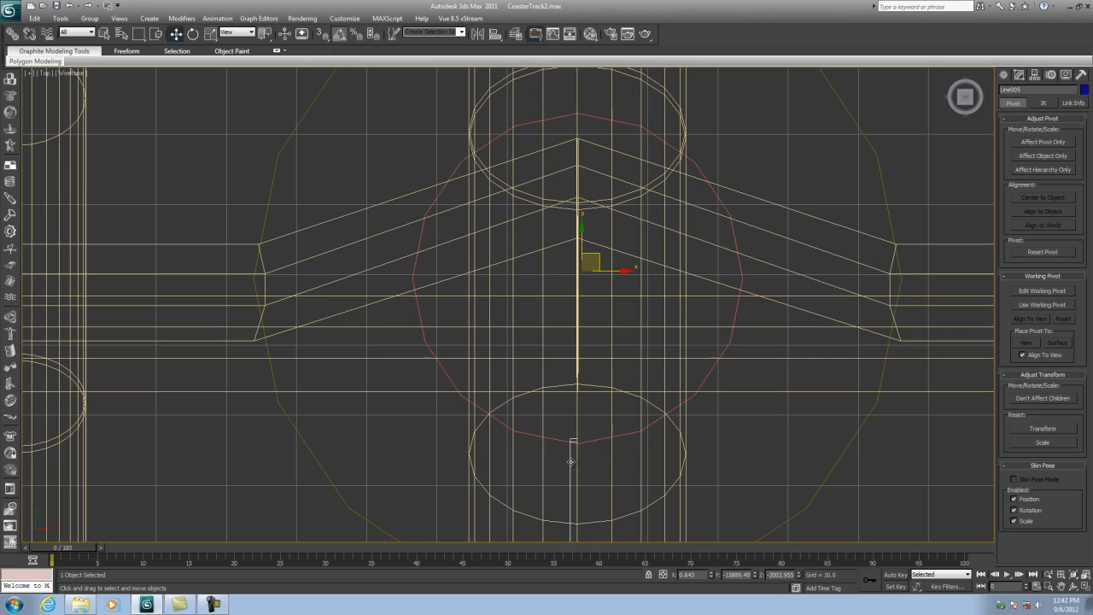
{"action": "left_click_drag", "start_coordinate": [598, 255], "coordinate": [594, 258]}
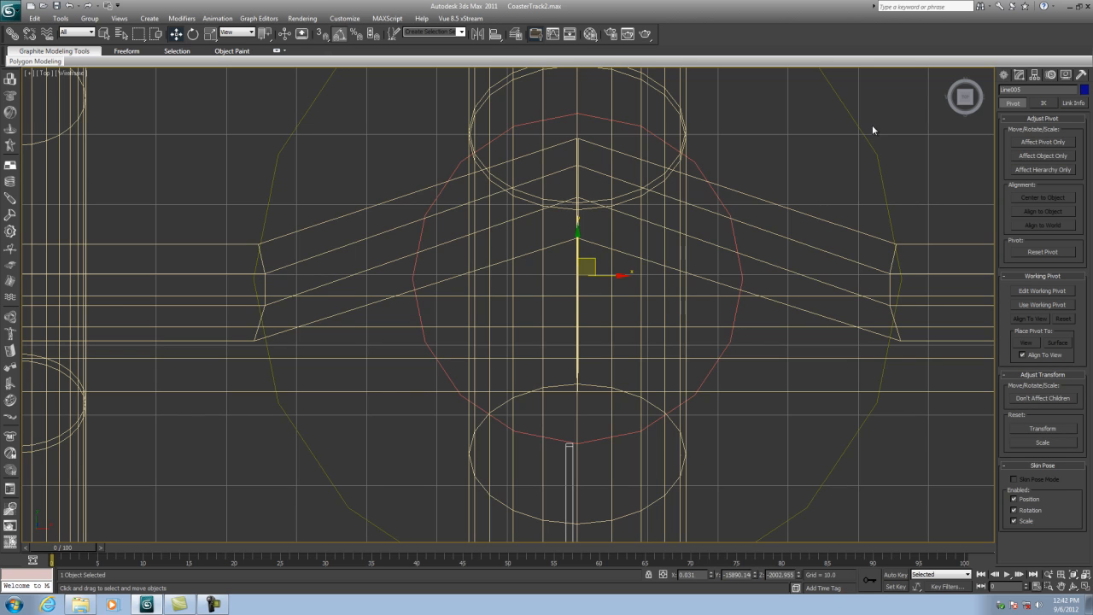
- Rotate-clone the triangle brace around the post as 12 copies
{"action": "left_click", "coordinate": [193, 33]}
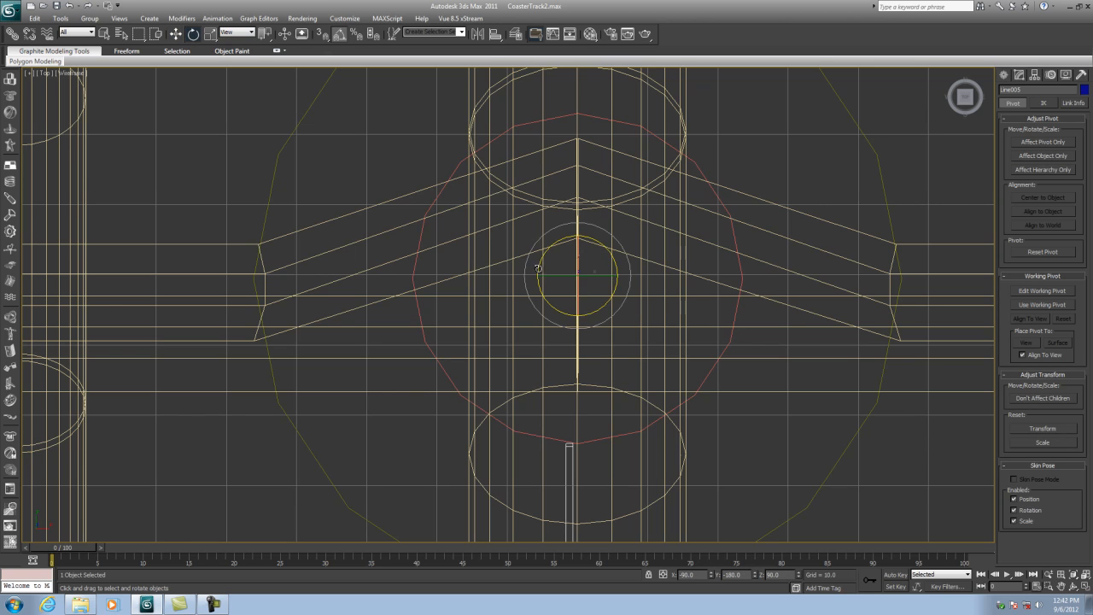
{"action": "left_click_drag", "start_coordinate": [543, 258], "coordinate": [544, 276], "text": "shift"}
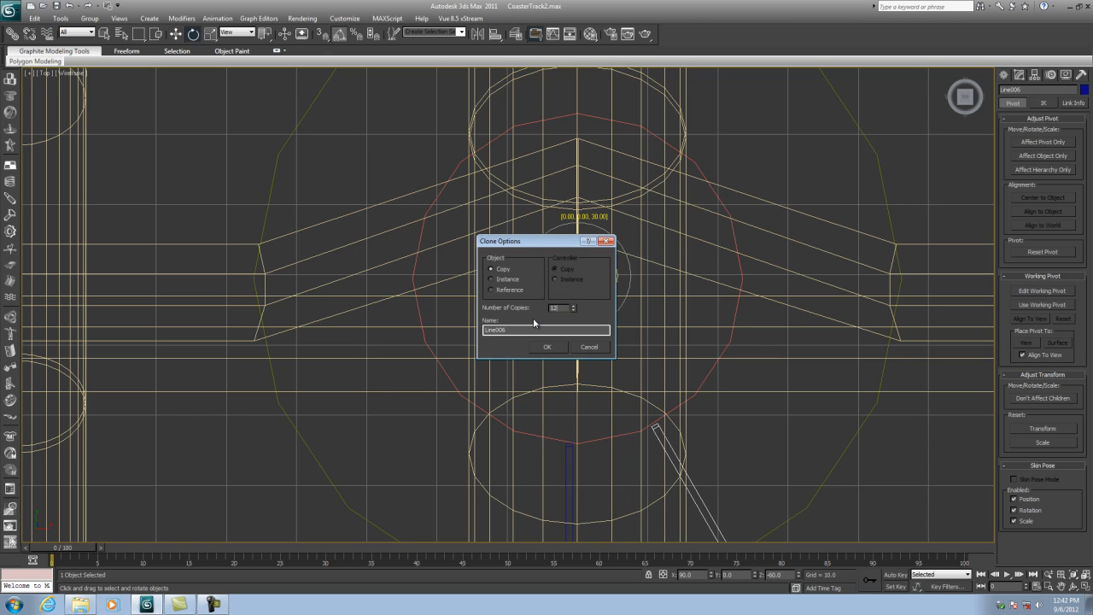
{"action": "left_click", "coordinate": [547, 347]}
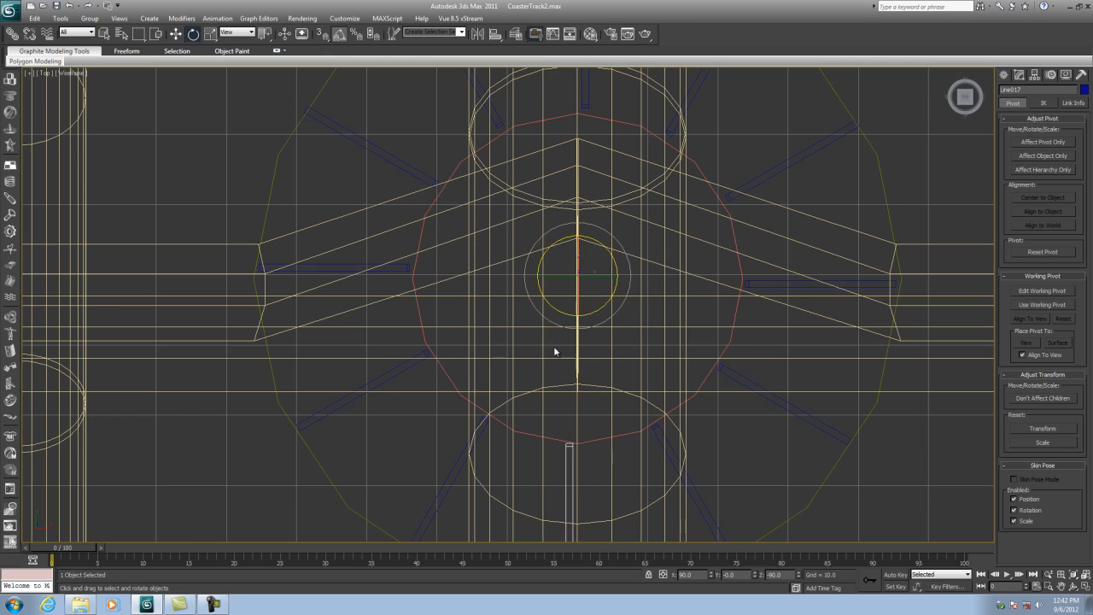
- Attach the surrounding triangle braces to the post's Edit Mesh one by one
{"action": "left_click", "coordinate": [1085, 586]}
{"action": "middle_click_drag", "start_coordinate": [768, 461], "coordinate": [779, 459], "text": "alt"}
{"action": "left_click", "coordinate": [175, 33]}
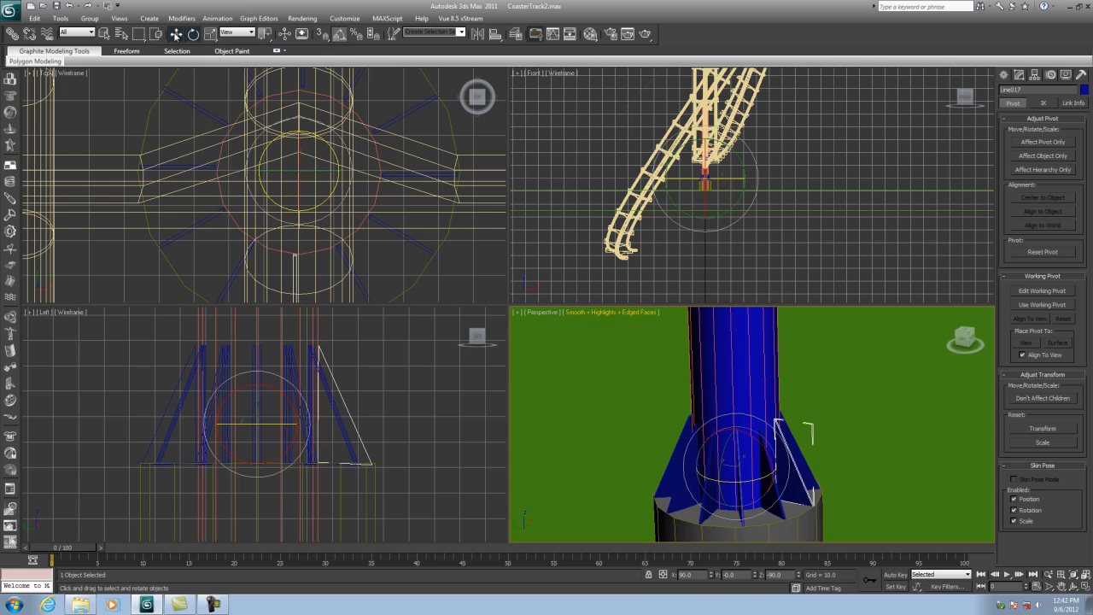
{"action": "left_click", "coordinate": [699, 346]}
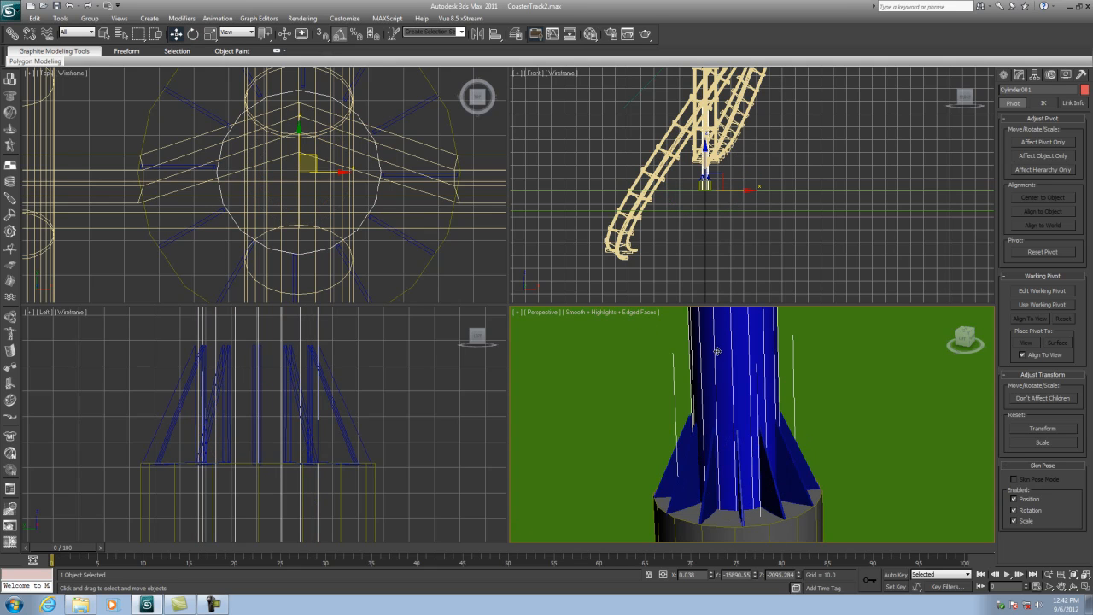
{"action": "left_click", "coordinate": [1019, 75]}
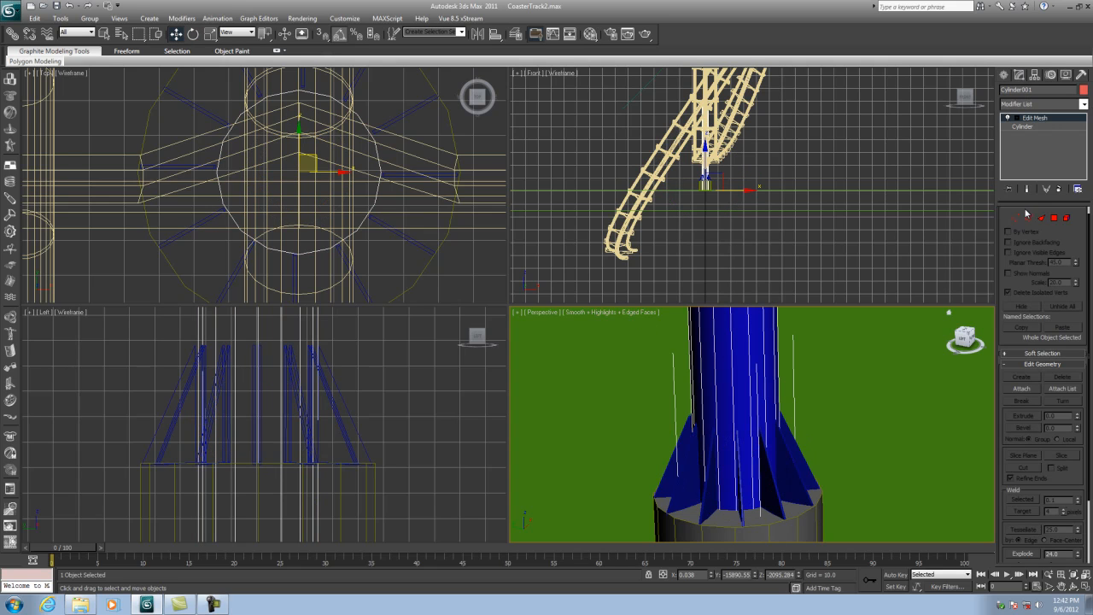
{"action": "left_click", "coordinate": [1022, 389]}
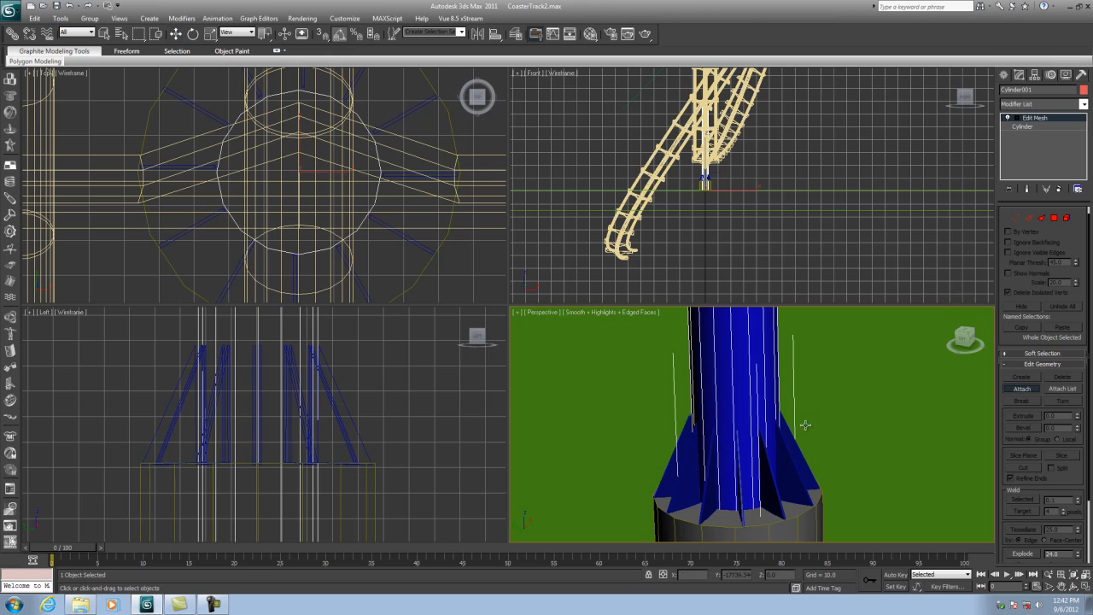
{"action": "left_click", "coordinate": [770, 475]}
{"action": "left_click", "coordinate": [790, 470]}
{"action": "left_click", "coordinate": [803, 465]}
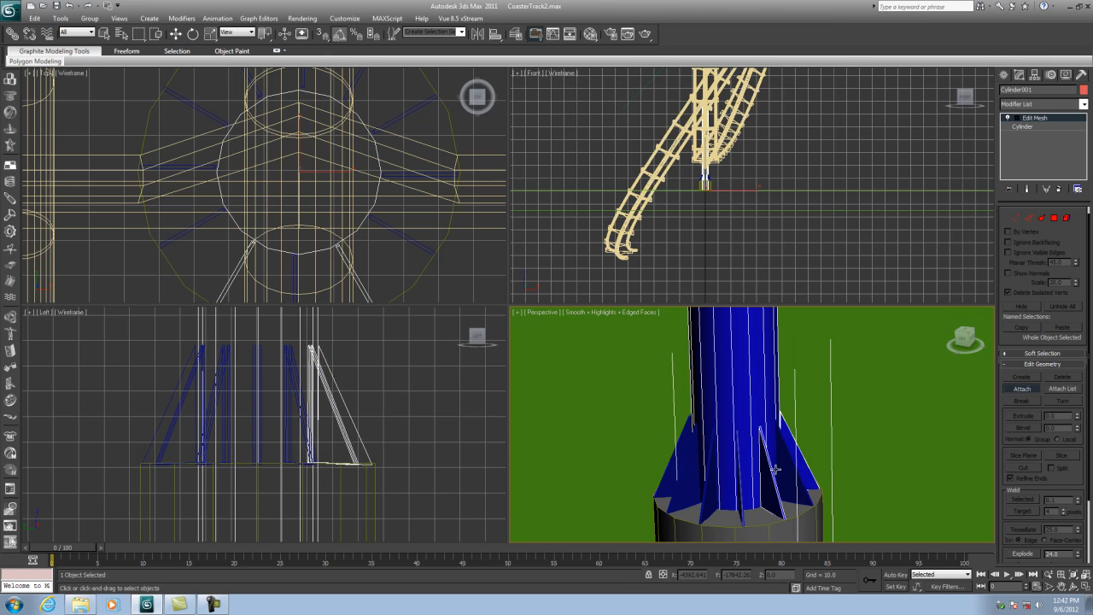
{"action": "left_click", "coordinate": [741, 489]}
{"action": "left_click", "coordinate": [712, 487]}
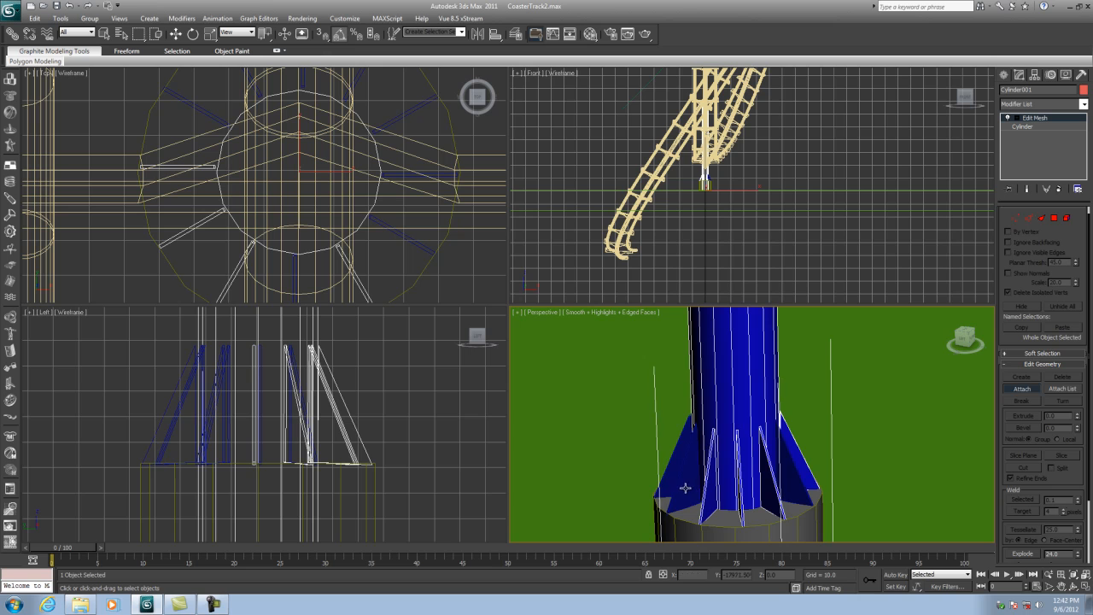
{"action": "left_click", "coordinate": [676, 475]}
{"action": "left_click", "coordinate": [673, 473]}
- Attach another brace on the post's near side to the post mesh
{"action": "left_click", "coordinate": [1074, 585]}
{"action": "left_click_drag", "start_coordinate": [699, 463], "coordinate": [741, 427]}
{"action": "left_click", "coordinate": [1086, 587]}
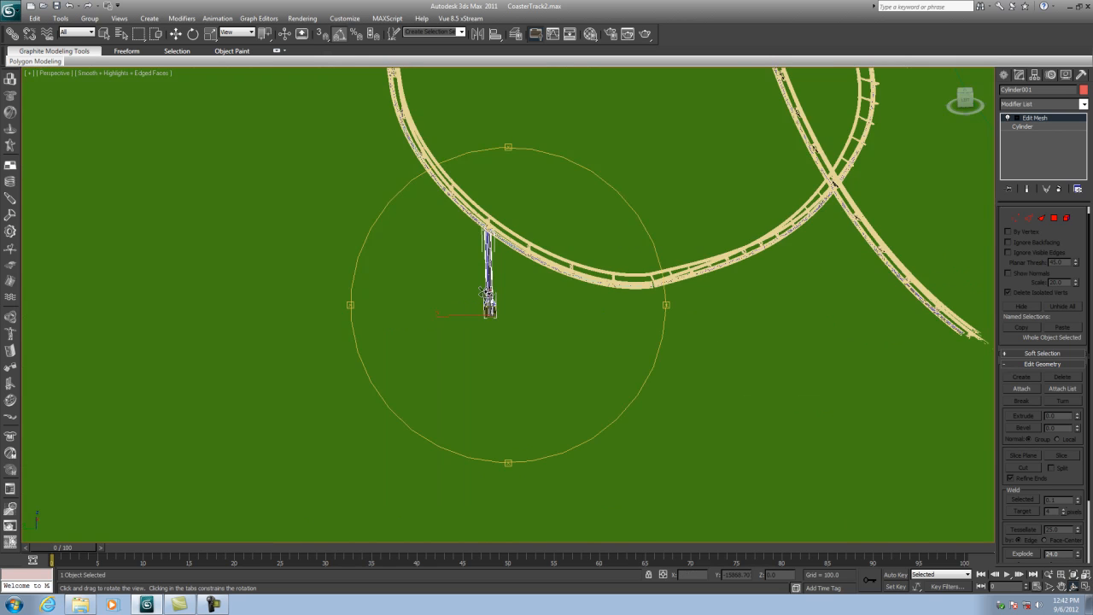
{"action": "scroll", "coordinate": [485, 293], "scroll_direction": "up", "scroll_amount": 6}
{"action": "left_click_drag", "start_coordinate": [426, 339], "coordinate": [385, 278]}
{"action": "left_click", "coordinate": [175, 33]}
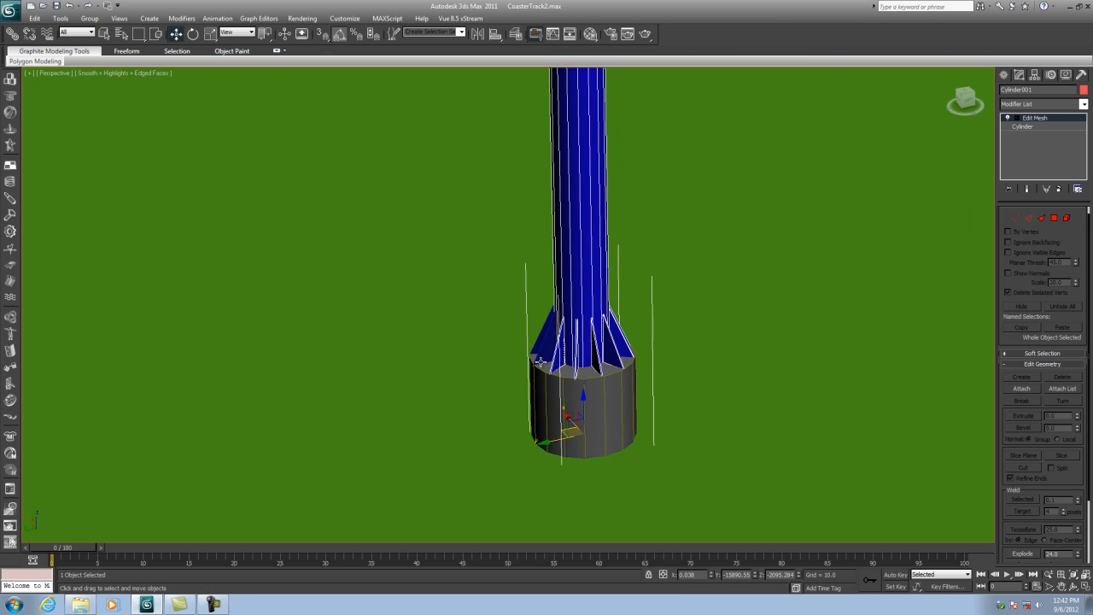
{"action": "left_click", "coordinate": [536, 322]}
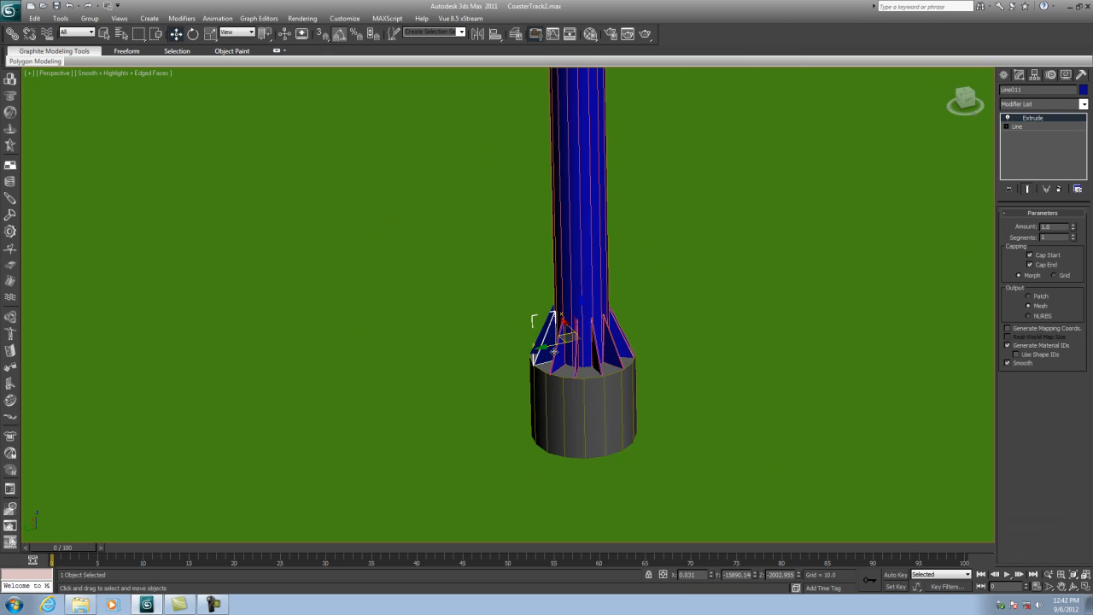
{"action": "left_click", "coordinate": [562, 357]}
{"action": "left_click", "coordinate": [1021, 388]}
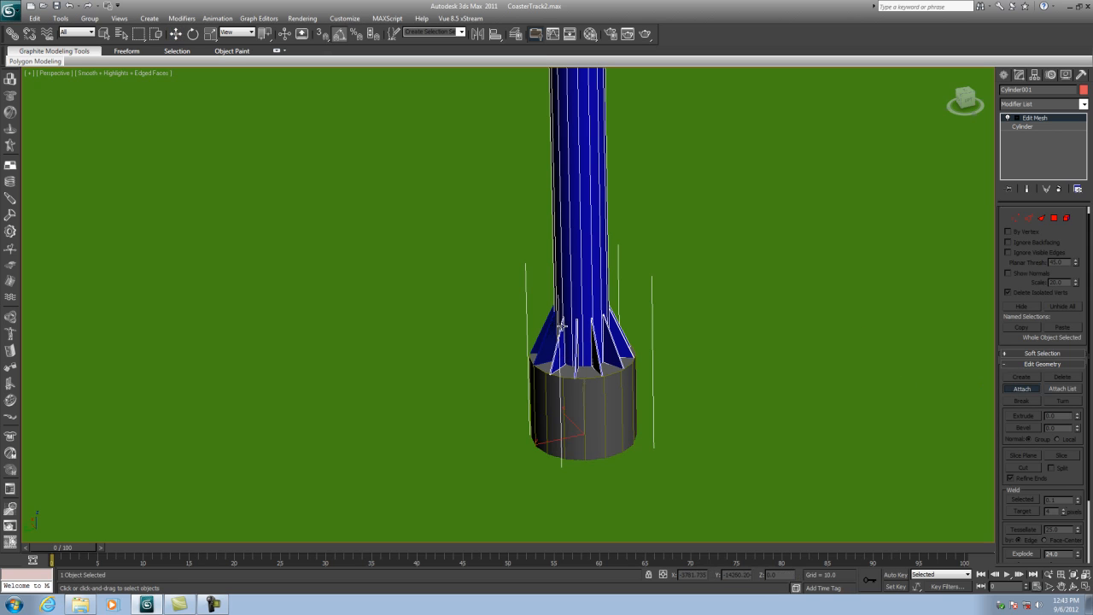
{"action": "left_click", "coordinate": [542, 342]}
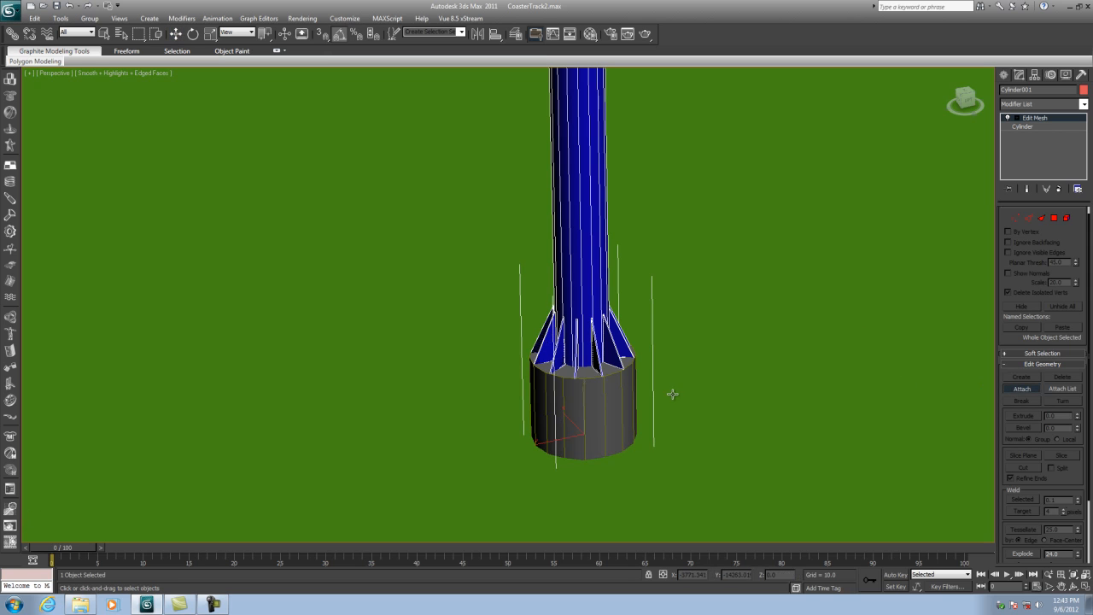
- Attach the remaining braces on the far side of the post to its mesh
{"action": "left_click", "coordinate": [1073, 586]}
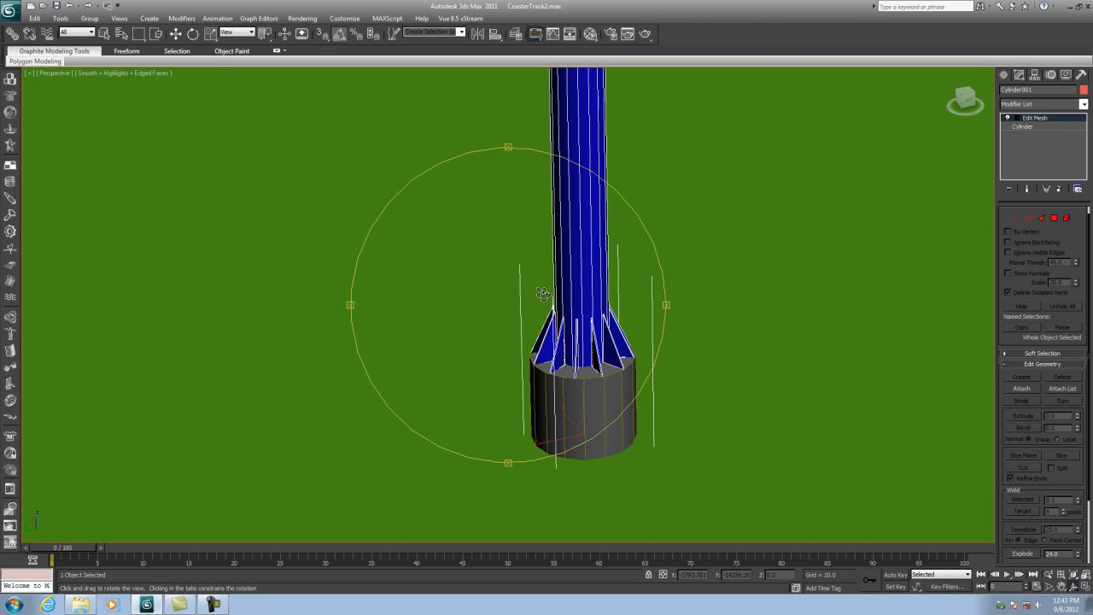
{"action": "mouse_move", "coordinate": [554, 295]}
{"action": "left_mouse_down"}
{"action": "mouse_move", "coordinate": [547, 264]}
{"action": "mouse_move", "coordinate": [390, 293]}
{"action": "mouse_move", "coordinate": [549, 259]}
{"action": "mouse_move", "coordinate": [371, 237]}
{"action": "mouse_move", "coordinate": [435, 282]}
{"action": "mouse_move", "coordinate": [644, 331]}
{"action": "mouse_move", "coordinate": [763, 313]}
{"action": "mouse_move", "coordinate": [671, 342]}
{"action": "mouse_move", "coordinate": [707, 305]}
{"action": "left_mouse_up"}
{"action": "middle_click_drag", "start_coordinate": [508, 310], "coordinate": [410, 301]}
{"action": "scroll", "coordinate": [670, 309], "scroll_direction": "up", "scroll_amount": 2}
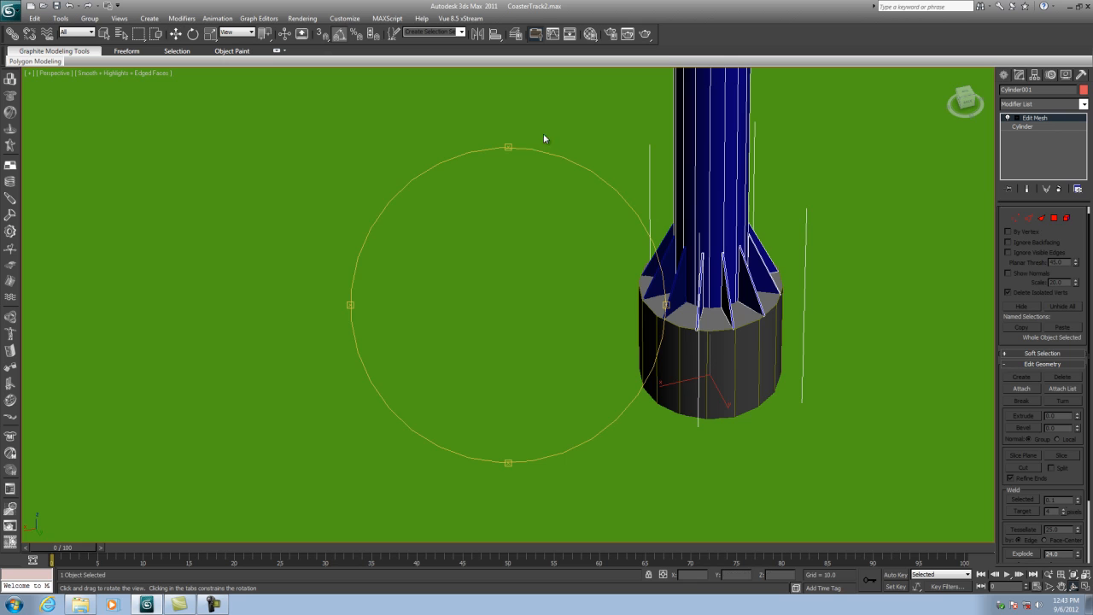
{"action": "left_click", "coordinate": [1022, 389]}
{"action": "left_click", "coordinate": [676, 290]}
{"action": "left_click", "coordinate": [656, 282]}
{"action": "left_click", "coordinate": [657, 260]}
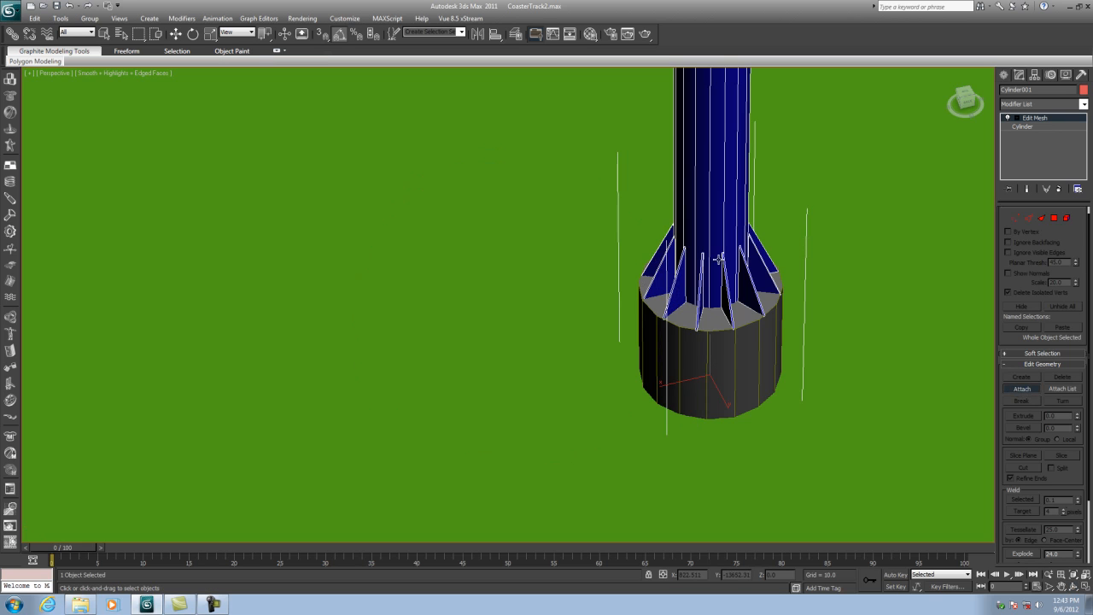
- Move the post aside and undo the move
{"action": "left_click", "coordinate": [175, 34]}
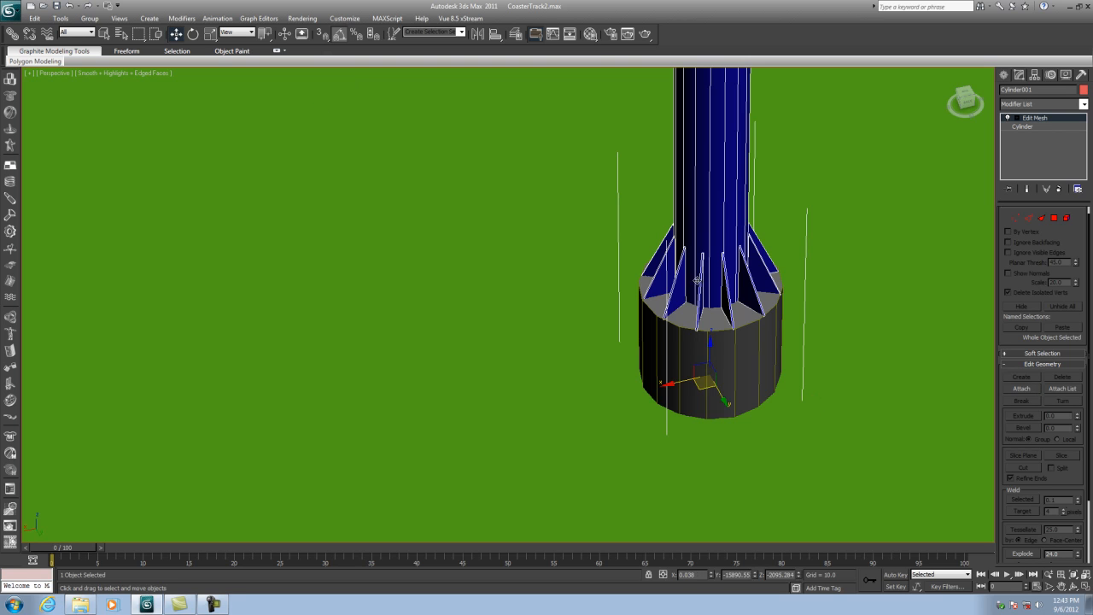
{"action": "left_click_drag", "start_coordinate": [649, 387], "coordinate": [490, 382]}
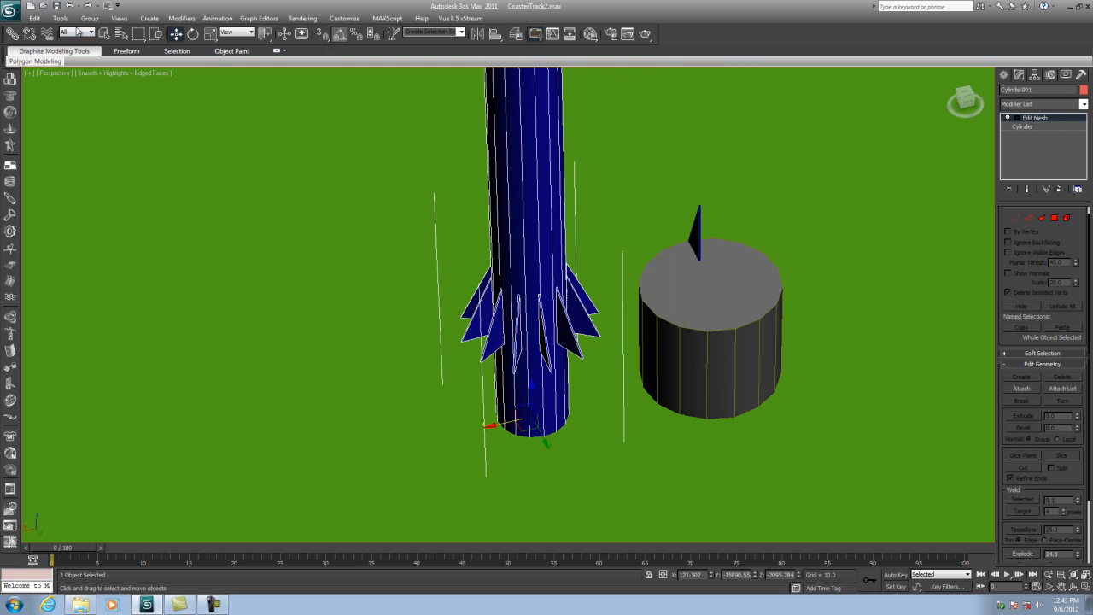
{"action": "left_click", "coordinate": [72, 6]}
- Attach the last loose brace to the post with matching material IDs
{"action": "left_click", "coordinate": [1074, 586]}
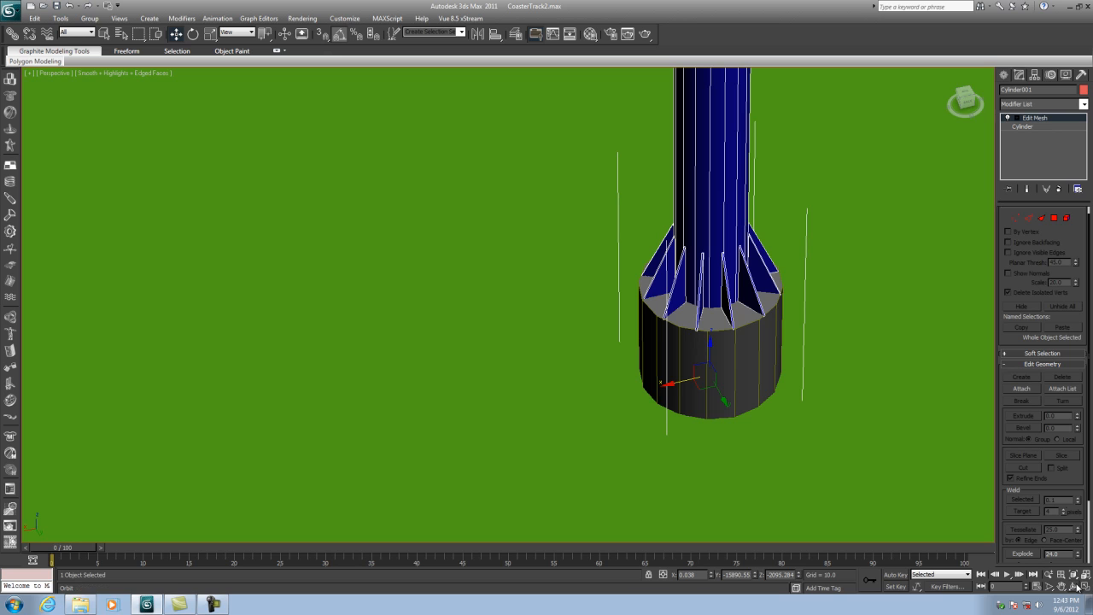
{"action": "left_click_drag", "start_coordinate": [662, 338], "coordinate": [579, 383]}
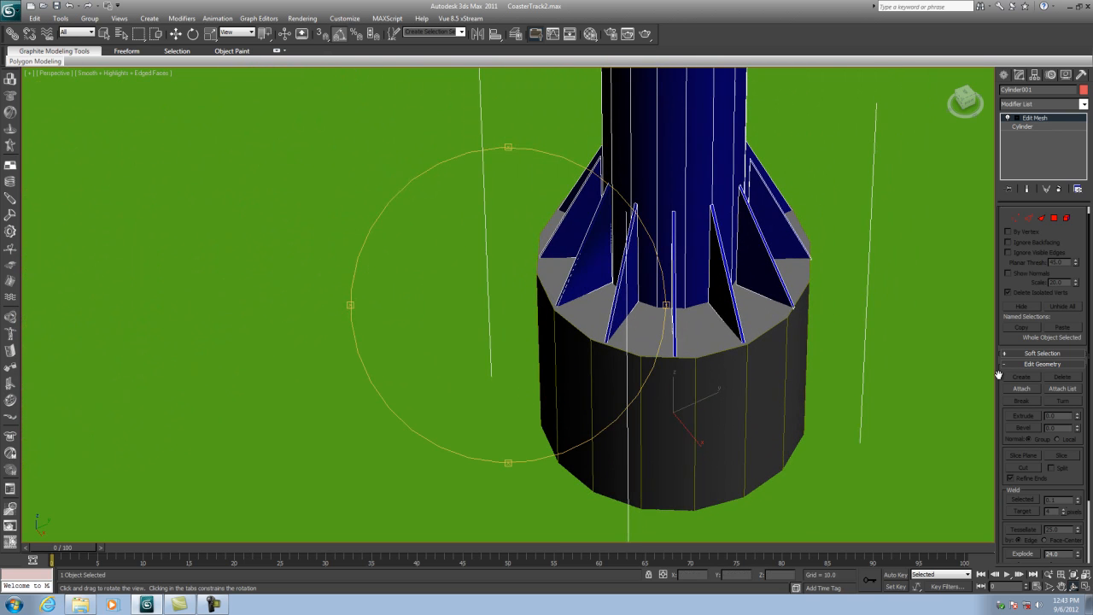
{"action": "left_click", "coordinate": [175, 33]}
{"action": "left_click", "coordinate": [574, 266]}
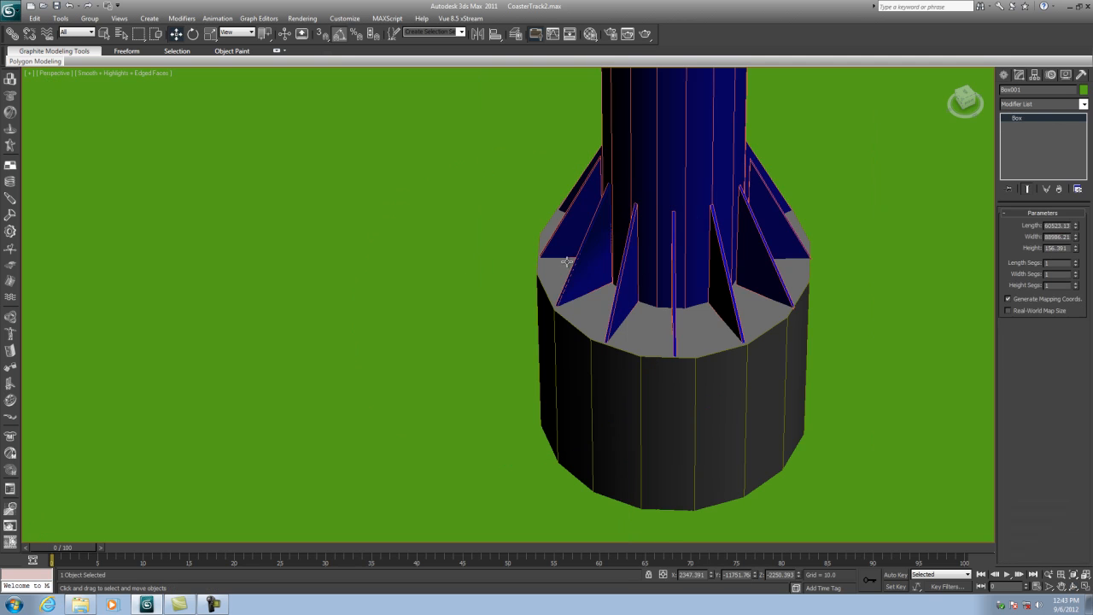
{"action": "key", "text": "Delete"}
{"action": "middle_click_drag", "start_coordinate": [656, 277], "coordinate": [539, 342]}
{"action": "scroll", "coordinate": [524, 324], "scroll_direction": "down", "scroll_amount": 3}
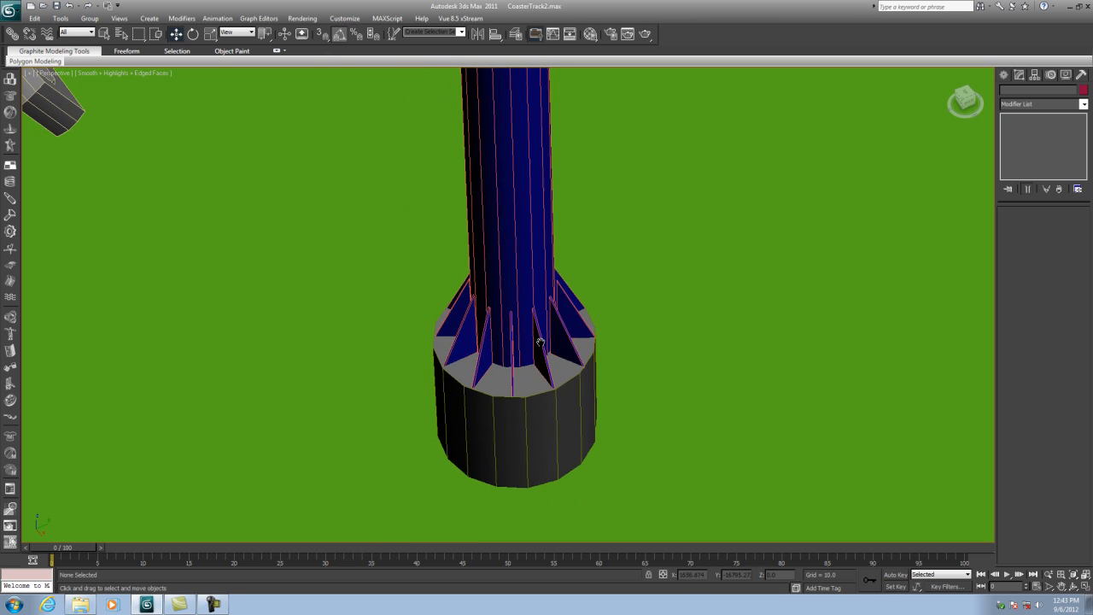
{"action": "left_click", "coordinate": [533, 233]}
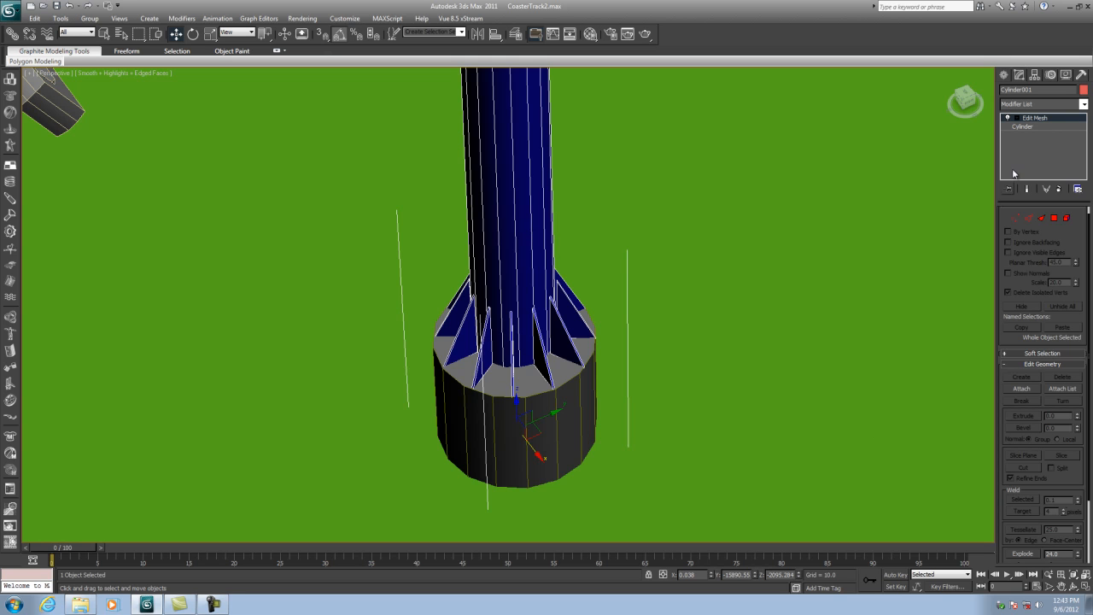
{"action": "left_click", "coordinate": [1021, 388]}
{"action": "left_click", "coordinate": [535, 444]}
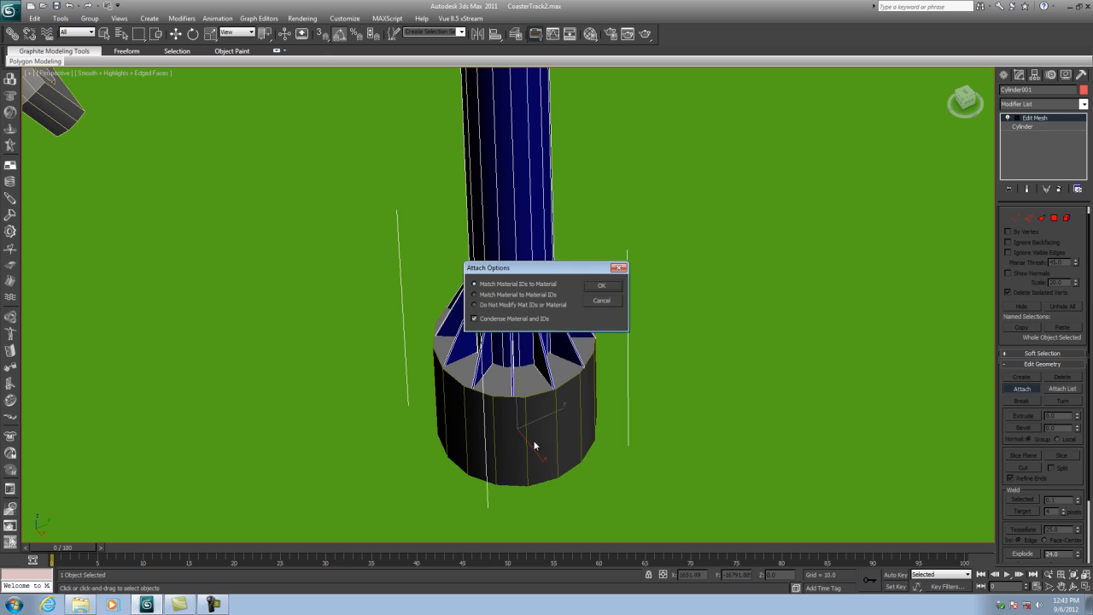
{"action": "left_click", "coordinate": [603, 288]}
{"action": "middle_click_drag", "start_coordinate": [582, 249], "coordinate": [589, 290]}
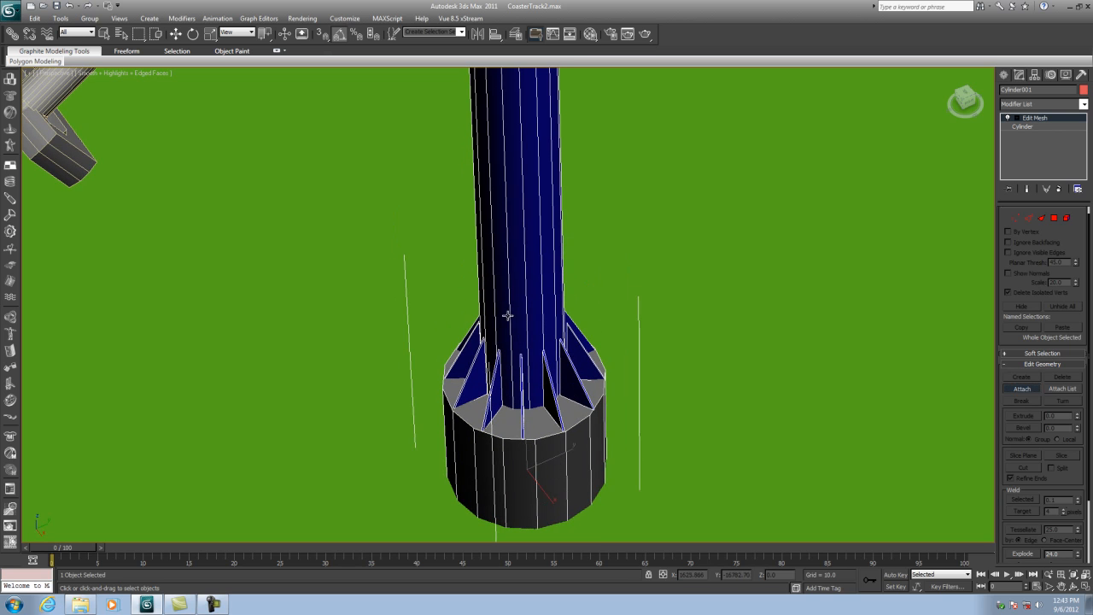
{"action": "scroll", "coordinate": [581, 308], "scroll_direction": "down", "scroll_amount": 8}
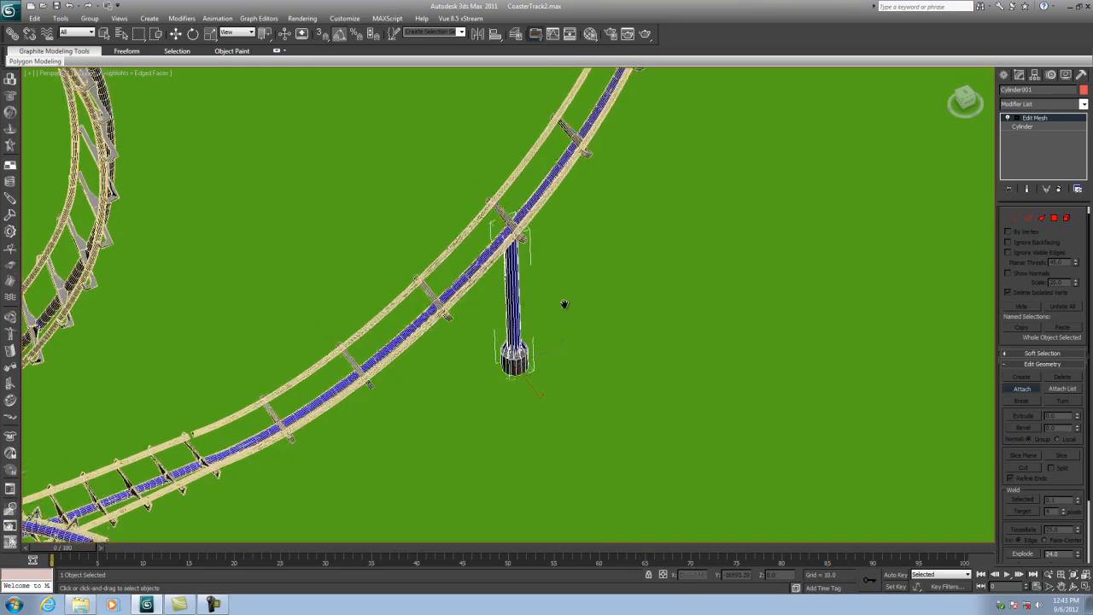
- Clone the support post as a copy, moving the copy along the track in the top view
{"action": "middle_click_drag", "start_coordinate": [563, 304], "coordinate": [567, 311]}
{"action": "left_click", "coordinate": [1062, 586]}
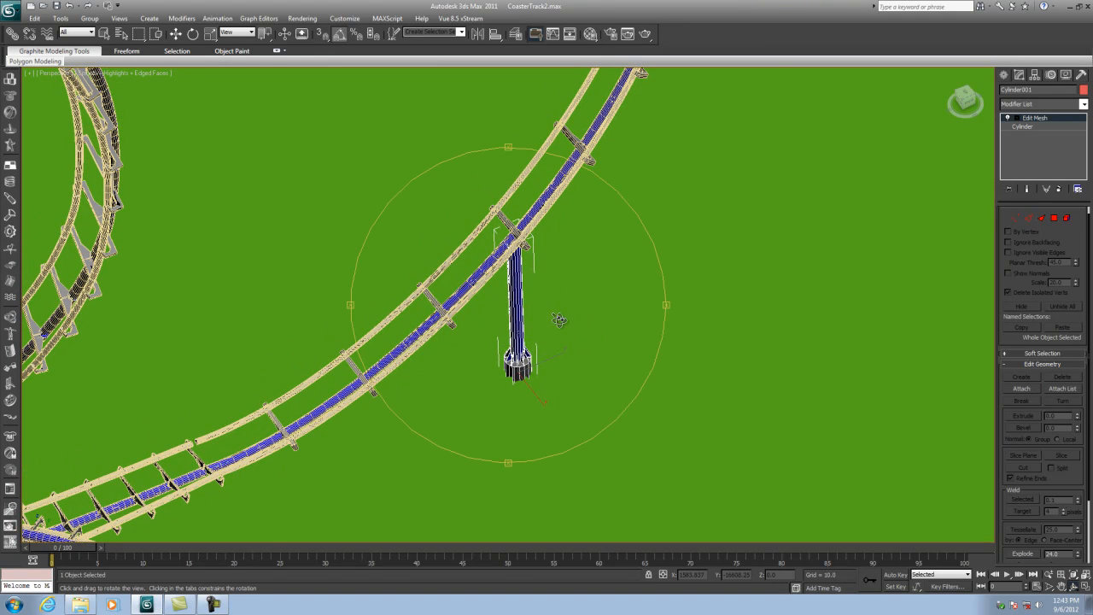
{"action": "left_click_drag", "start_coordinate": [559, 317], "coordinate": [705, 285]}
{"action": "left_click", "coordinate": [175, 34]}
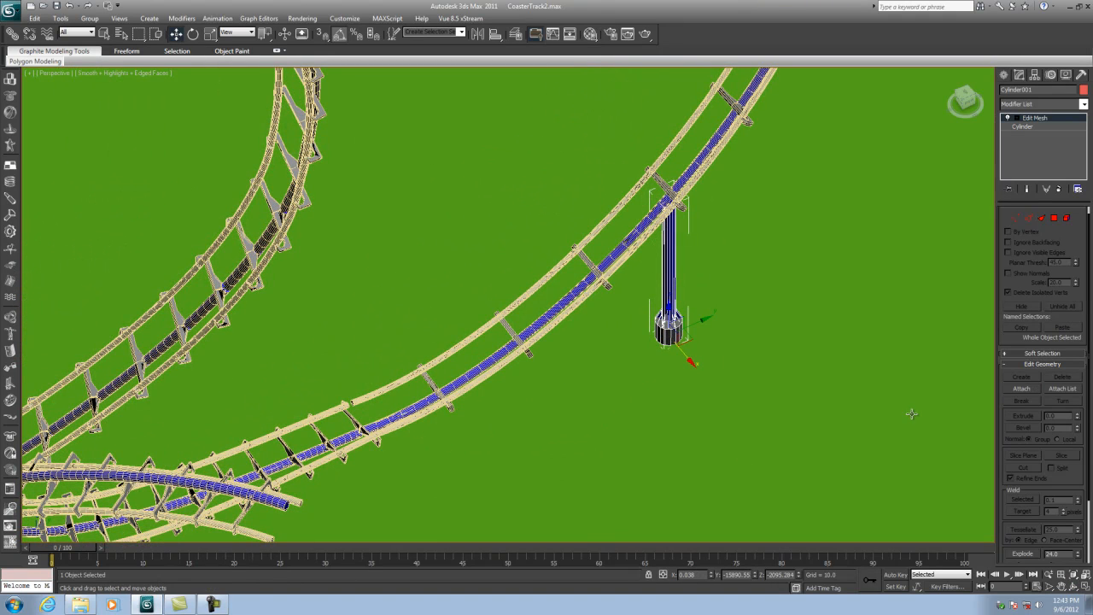
{"action": "left_click", "coordinate": [1085, 586]}
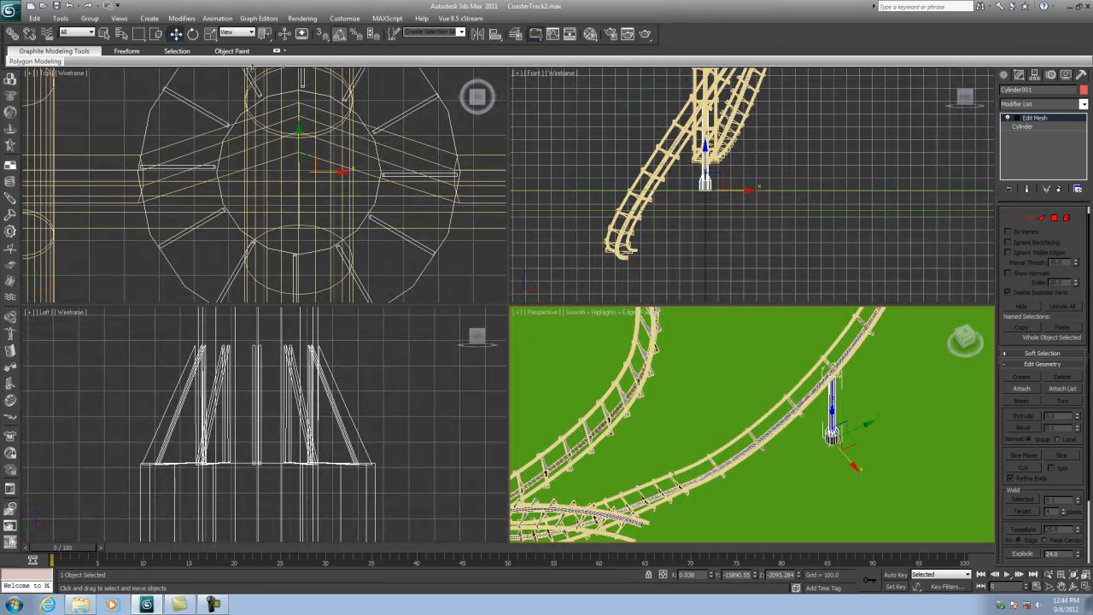
{"action": "right_click", "coordinate": [382, 198]}
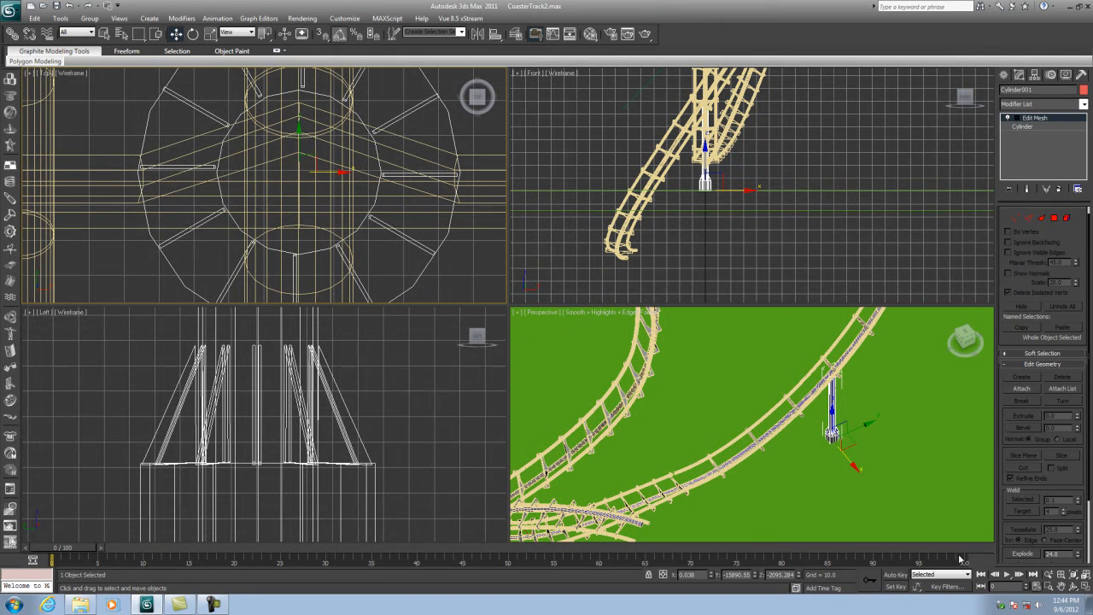
{"action": "left_click", "coordinate": [1085, 586]}
{"action": "scroll", "coordinate": [606, 275], "scroll_direction": "down", "scroll_amount": 5}
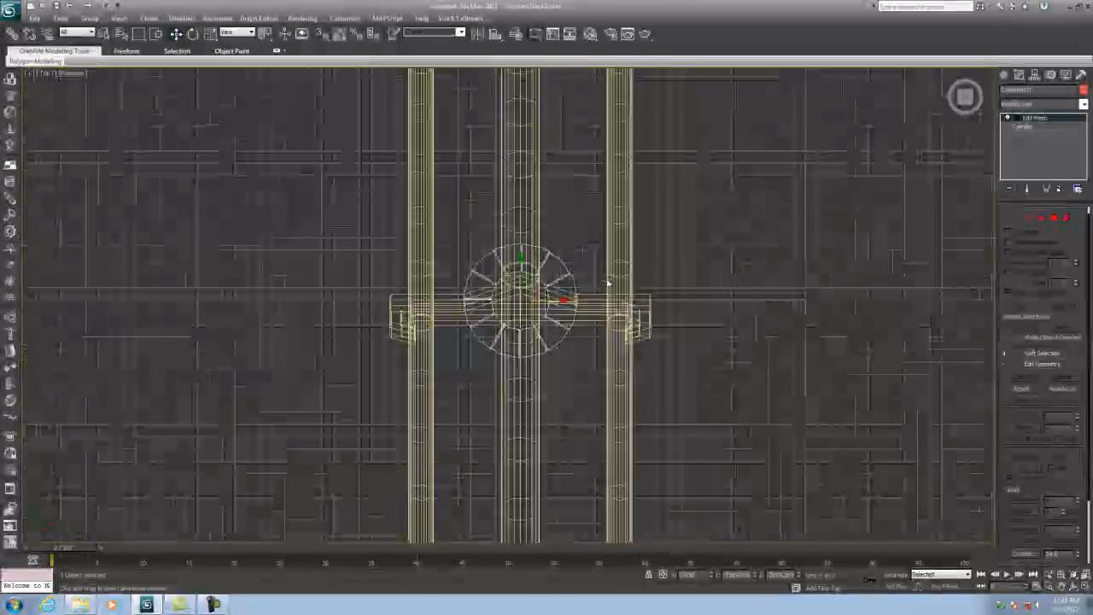
{"action": "scroll", "coordinate": [600, 282], "scroll_direction": "down", "scroll_amount": 5}
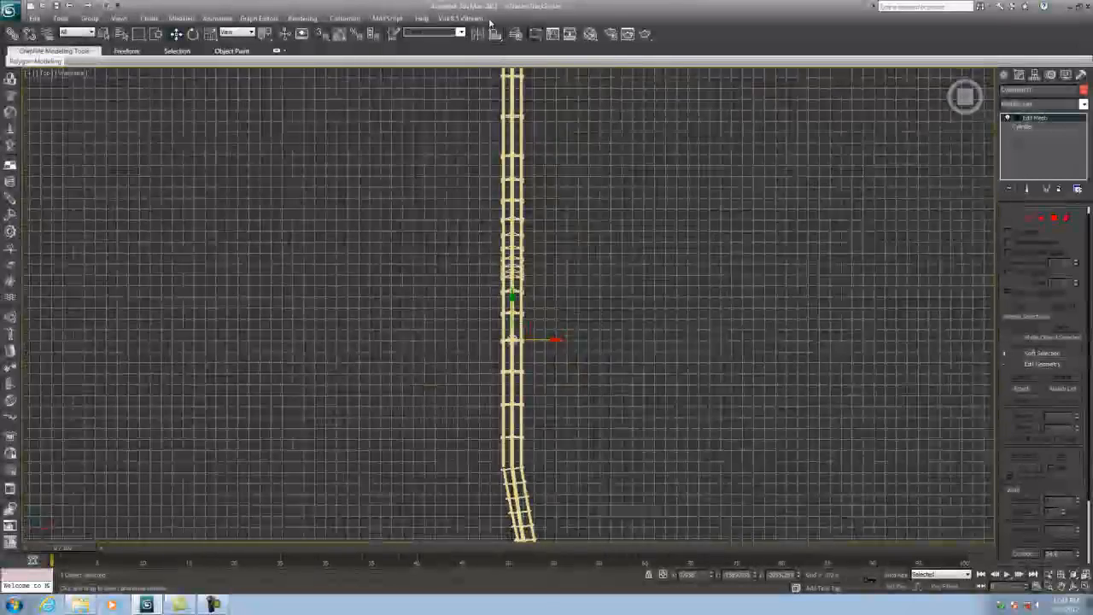
{"action": "middle_click_drag", "start_coordinate": [526, 143], "coordinate": [530, 219]}
{"action": "left_click_drag", "start_coordinate": [515, 373], "coordinate": [522, 289], "text": "shift"}
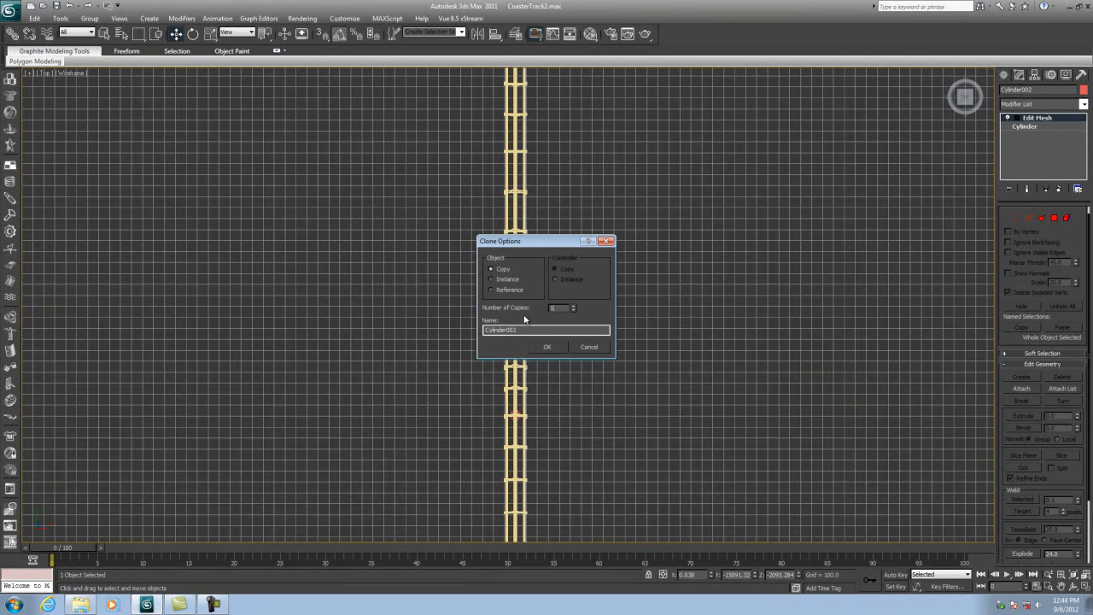
{"action": "left_click", "coordinate": [552, 348]}
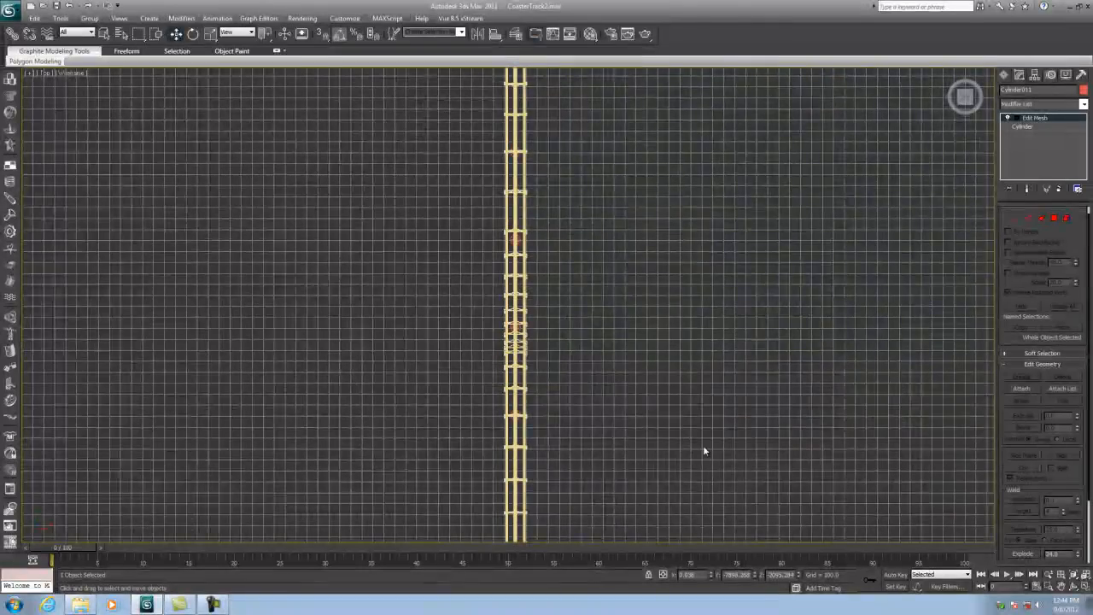
{"action": "left_click", "coordinate": [1086, 585]}
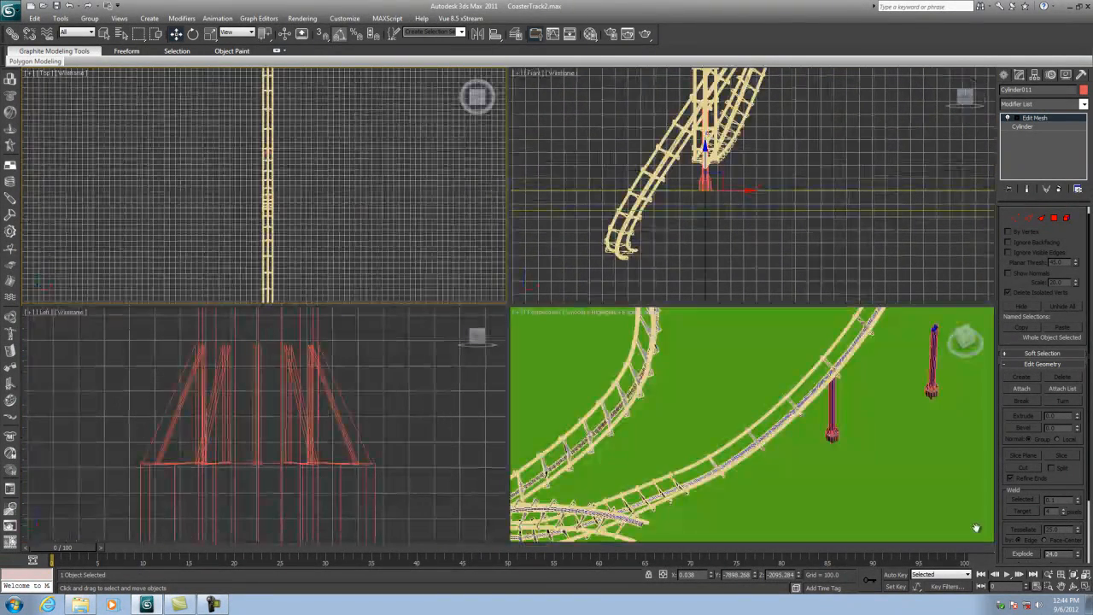
- Stretch the copied post by raising its top vertices up to meet the track
{"action": "middle_click_drag", "start_coordinate": [908, 411], "coordinate": [769, 421]}
{"action": "middle_click_drag", "start_coordinate": [231, 401], "coordinate": [279, 446]}
{"action": "scroll", "coordinate": [268, 426], "scroll_direction": "down", "scroll_amount": 8}
{"action": "left_click", "coordinate": [279, 446]}
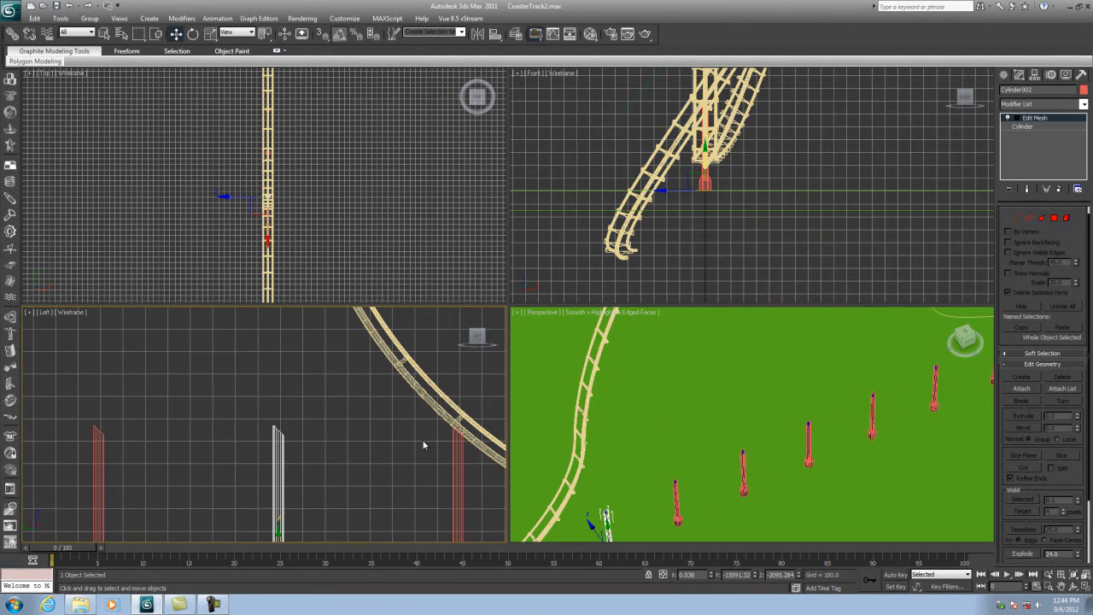
{"action": "left_click", "coordinate": [1015, 218]}
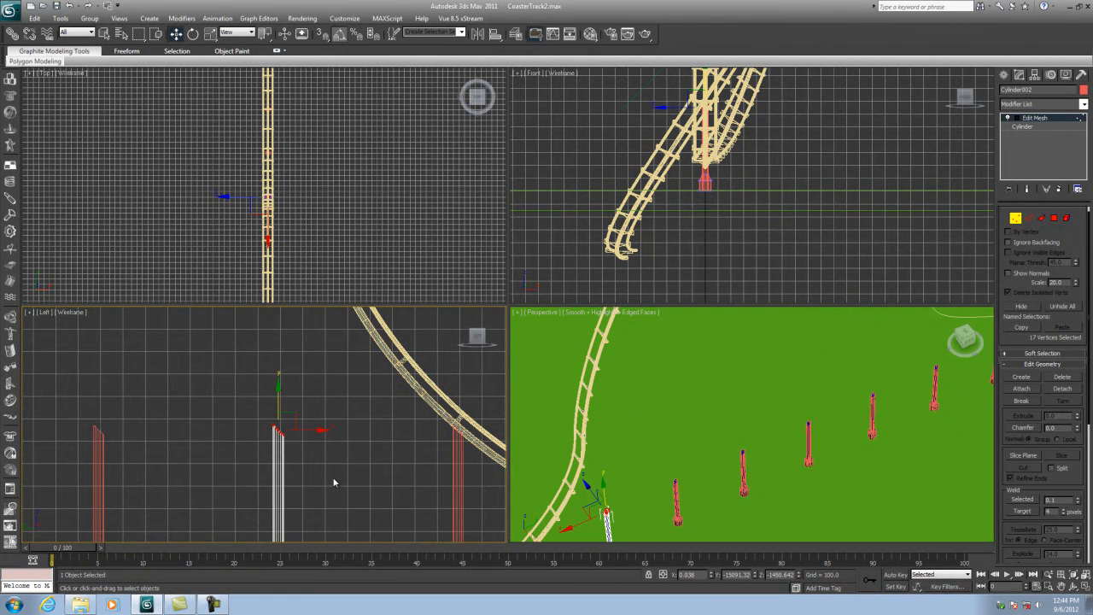
{"action": "scroll", "coordinate": [322, 455], "scroll_direction": "down", "scroll_amount": 5}
{"action": "left_click_drag", "start_coordinate": [324, 446], "coordinate": [330, 300]}
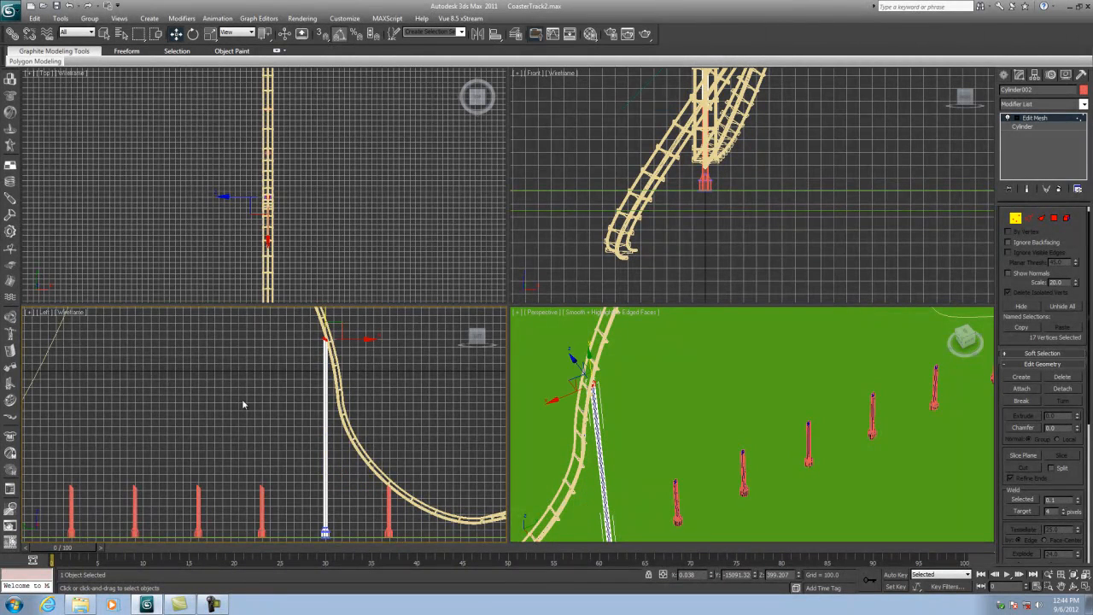
{"action": "middle_click_drag", "start_coordinate": [244, 402], "coordinate": [285, 429]}
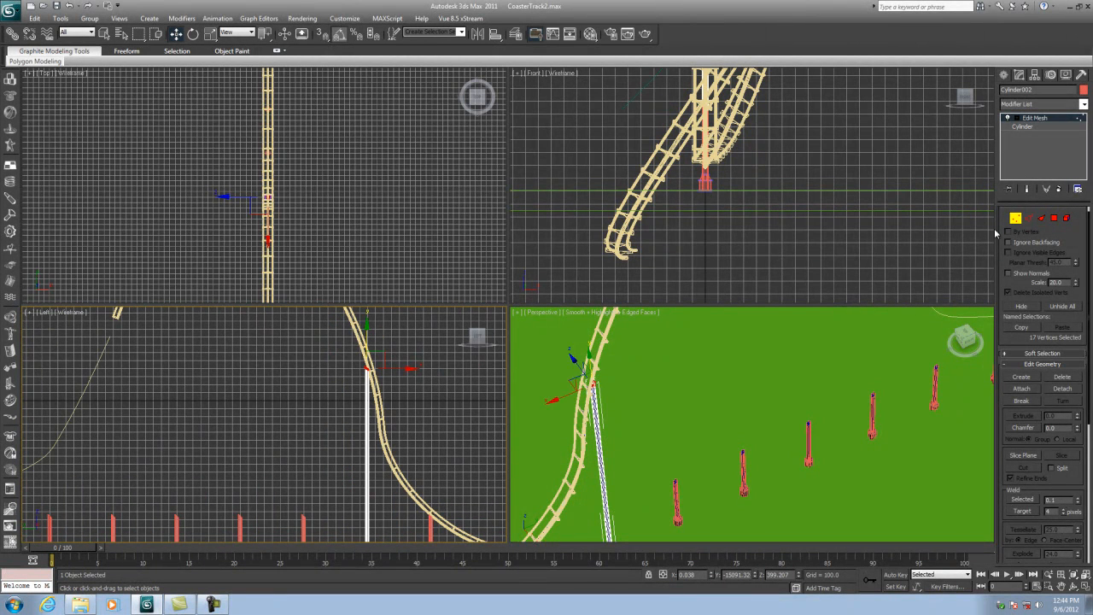
{"action": "left_click", "coordinate": [1026, 218]}
{"action": "left_click", "coordinate": [1016, 219]}
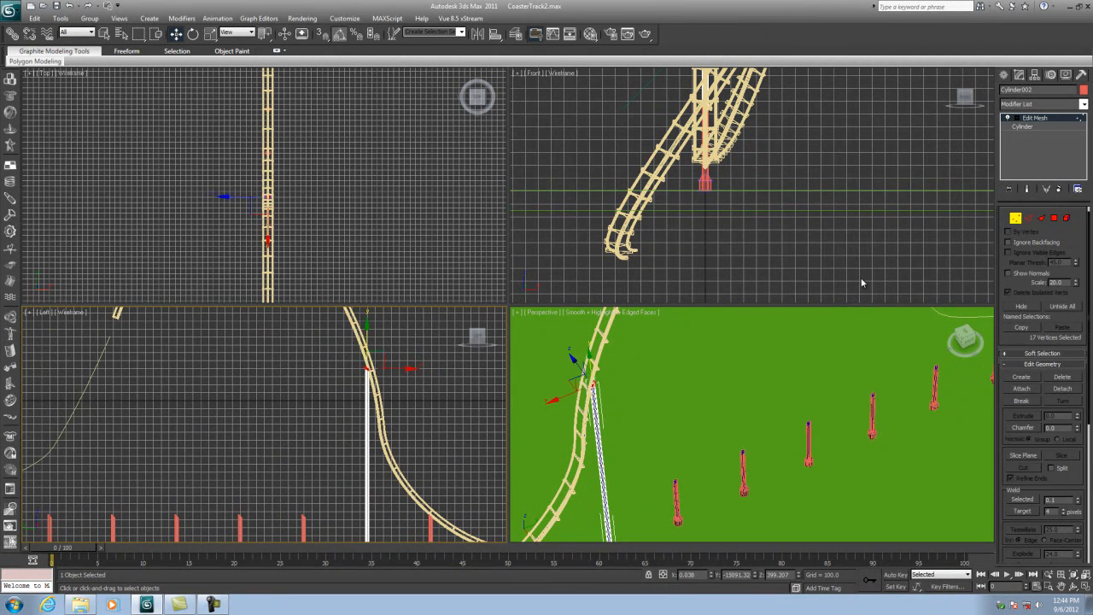
{"action": "left_click", "coordinate": [1015, 219]}
- Raise the top vertices of the next post until it reaches the track
{"action": "left_click", "coordinate": [303, 520]}
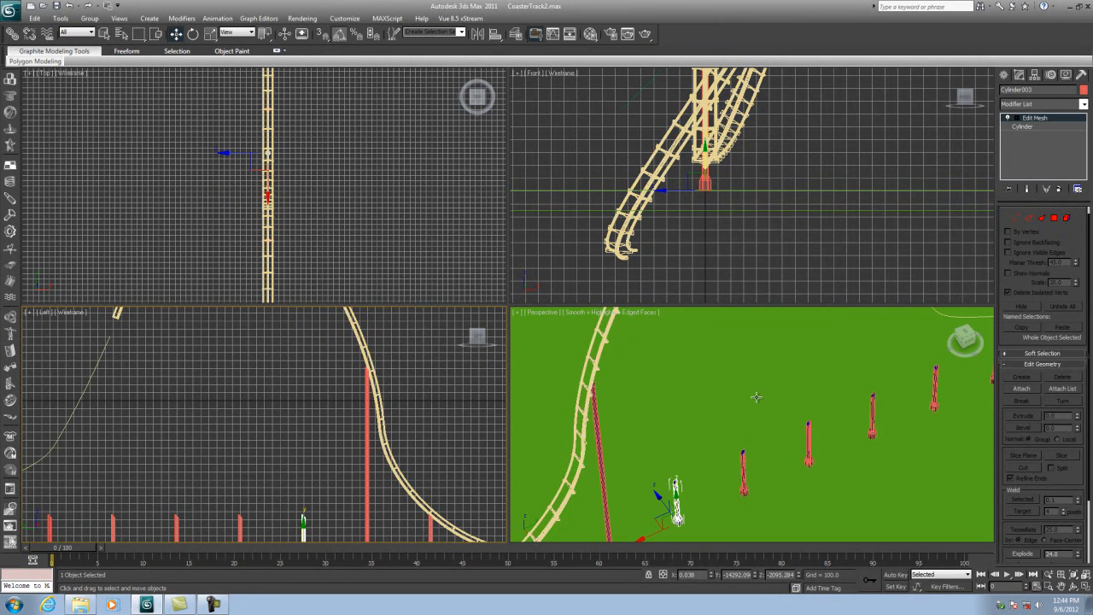
{"action": "left_click", "coordinate": [1015, 218]}
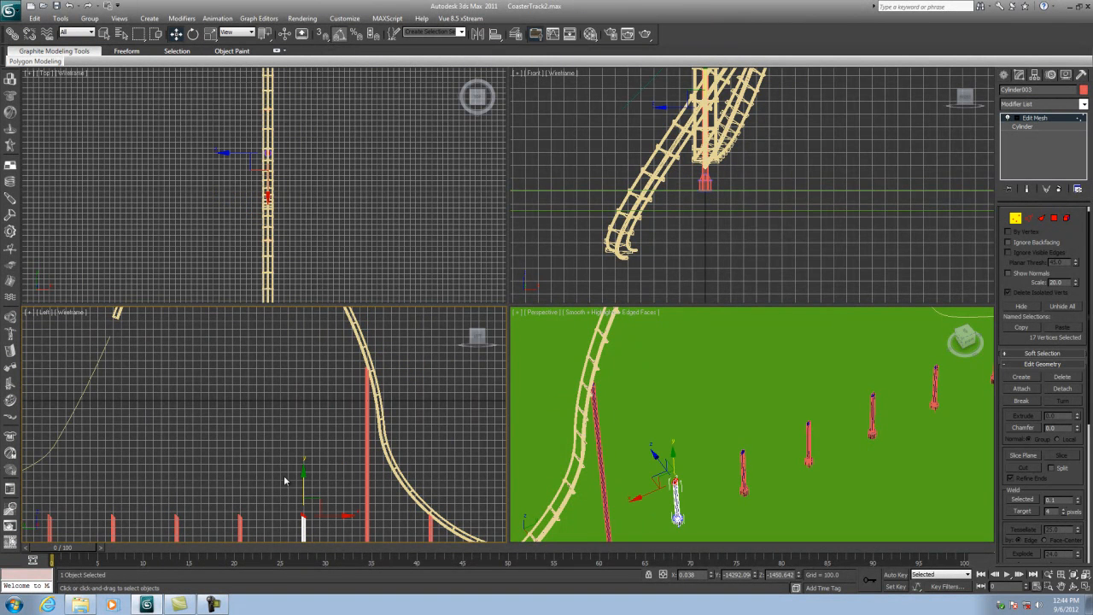
{"action": "left_click_drag", "start_coordinate": [303, 472], "coordinate": [304, 309]}
{"action": "middle_click_drag", "start_coordinate": [312, 321], "coordinate": [358, 418]}
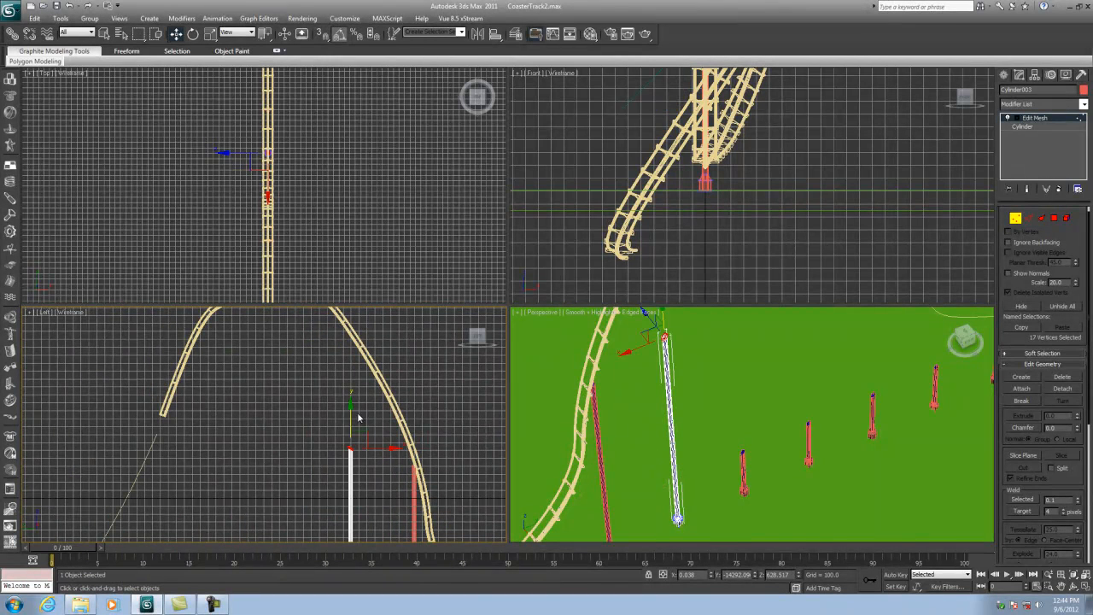
{"action": "left_click_drag", "start_coordinate": [350, 404], "coordinate": [362, 295]}
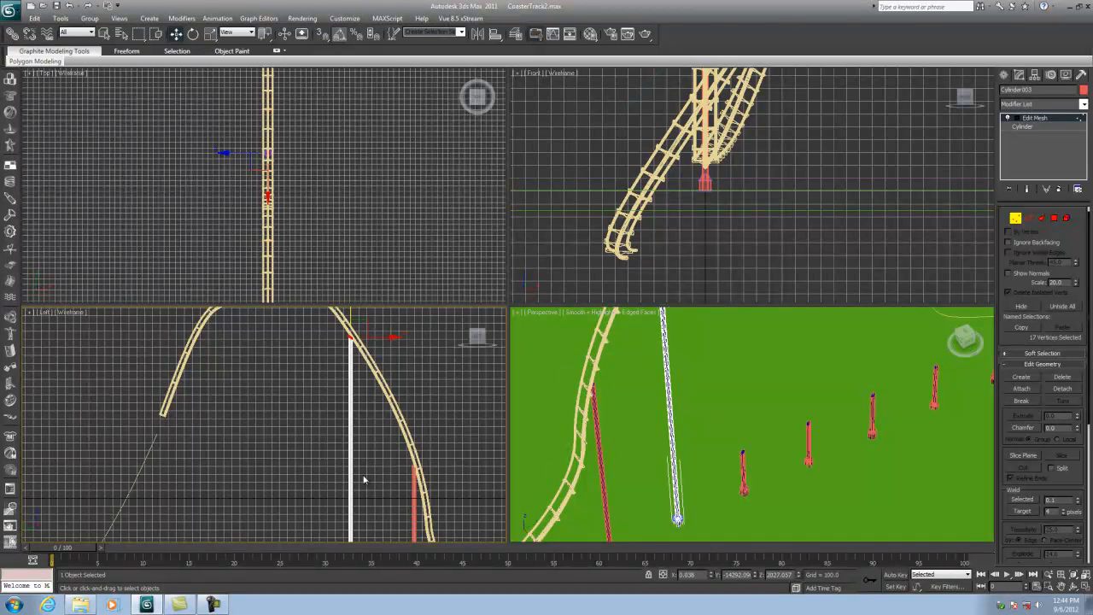
{"action": "middle_click_drag", "start_coordinate": [363, 479], "coordinate": [378, 309]}
{"action": "left_click", "coordinate": [1015, 218]}
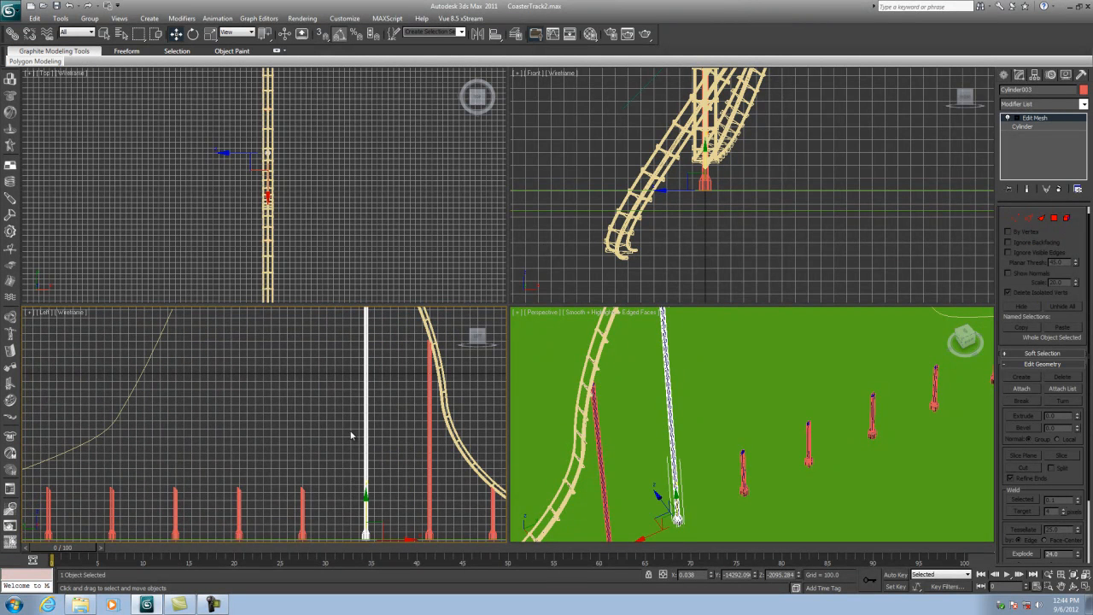
- Raise the top vertices of another post up to the track above it
{"action": "left_click", "coordinate": [302, 494]}
{"action": "left_click", "coordinate": [1015, 218]}
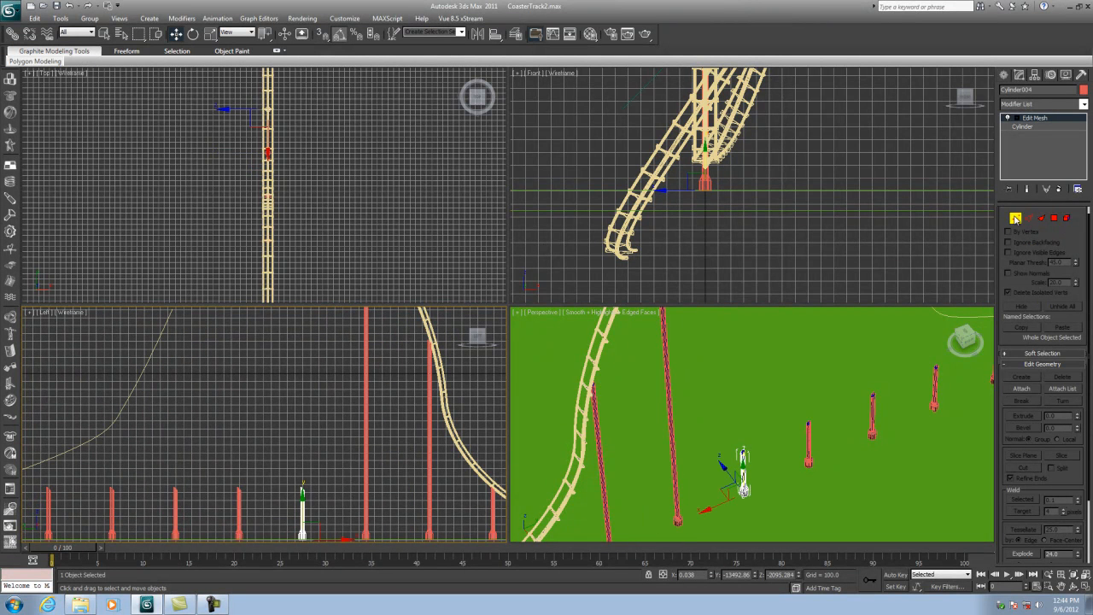
{"action": "scroll", "coordinate": [351, 432], "scroll_direction": "down", "scroll_amount": 3}
{"action": "left_click_drag", "start_coordinate": [301, 459], "coordinate": [300, 303]}
{"action": "middle_click_drag", "start_coordinate": [336, 359], "coordinate": [375, 452]}
{"action": "left_click_drag", "start_coordinate": [341, 381], "coordinate": [347, 311]}
{"action": "scroll", "coordinate": [778, 442], "scroll_direction": "down", "scroll_amount": 5}
{"action": "middle_click_drag", "start_coordinate": [780, 445], "coordinate": [777, 460]}
{"action": "left_click", "coordinate": [1015, 219]}
{"action": "middle_click_drag", "start_coordinate": [387, 461], "coordinate": [405, 382]}
{"action": "scroll", "coordinate": [751, 127], "scroll_direction": "up", "scroll_amount": 3}
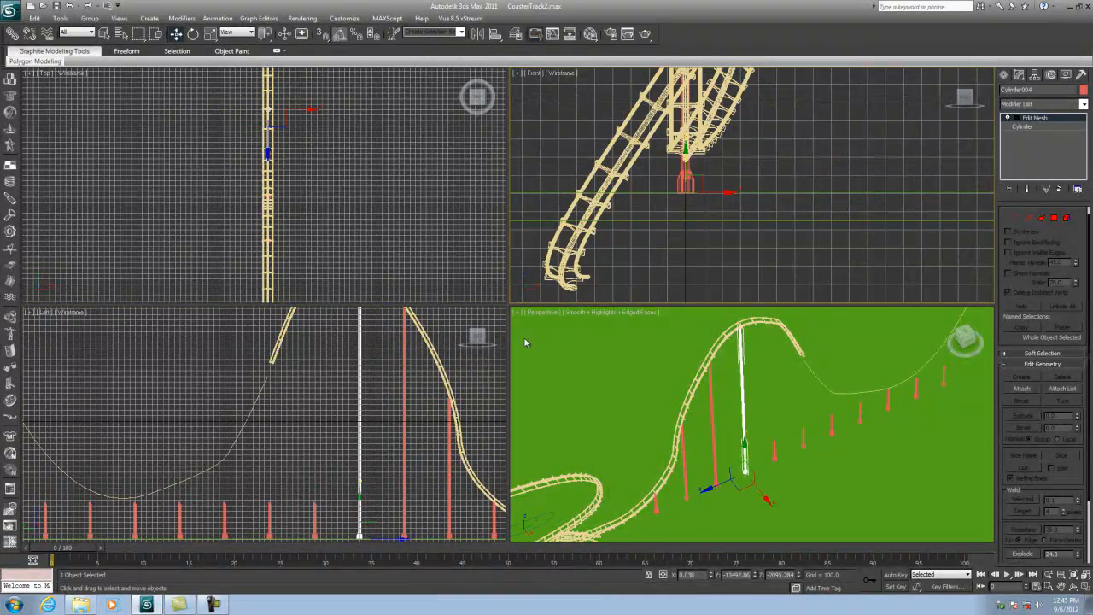
- Move the tall post sideways in the front view and shift its top vertices to lean it under the track
{"action": "middle_click_drag", "start_coordinate": [728, 168], "coordinate": [756, 203]}
{"action": "left_click_drag", "start_coordinate": [750, 229], "coordinate": [814, 229]}
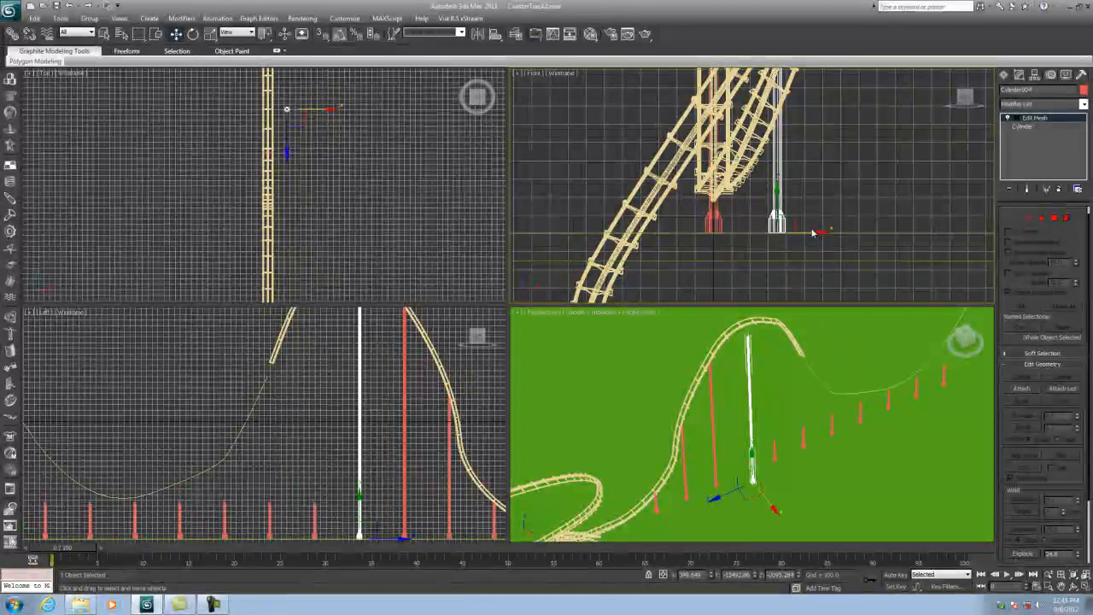
{"action": "middle_click_drag", "start_coordinate": [813, 228], "coordinate": [830, 286]}
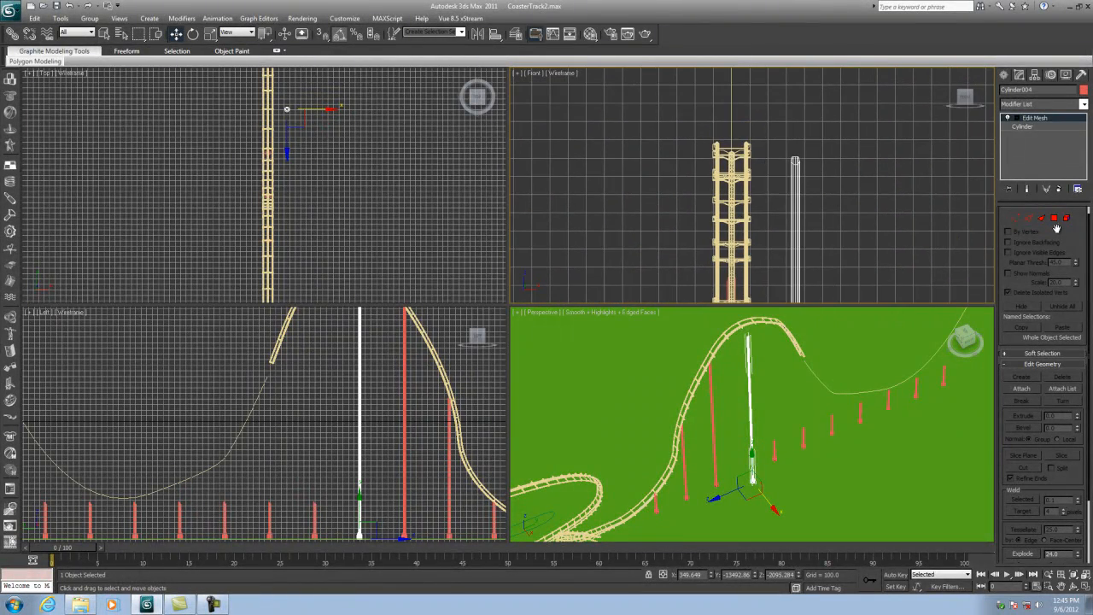
{"action": "left_click", "coordinate": [1015, 219]}
{"action": "left_click_drag", "start_coordinate": [835, 159], "coordinate": [775, 165]}
{"action": "left_click", "coordinate": [1017, 220]}
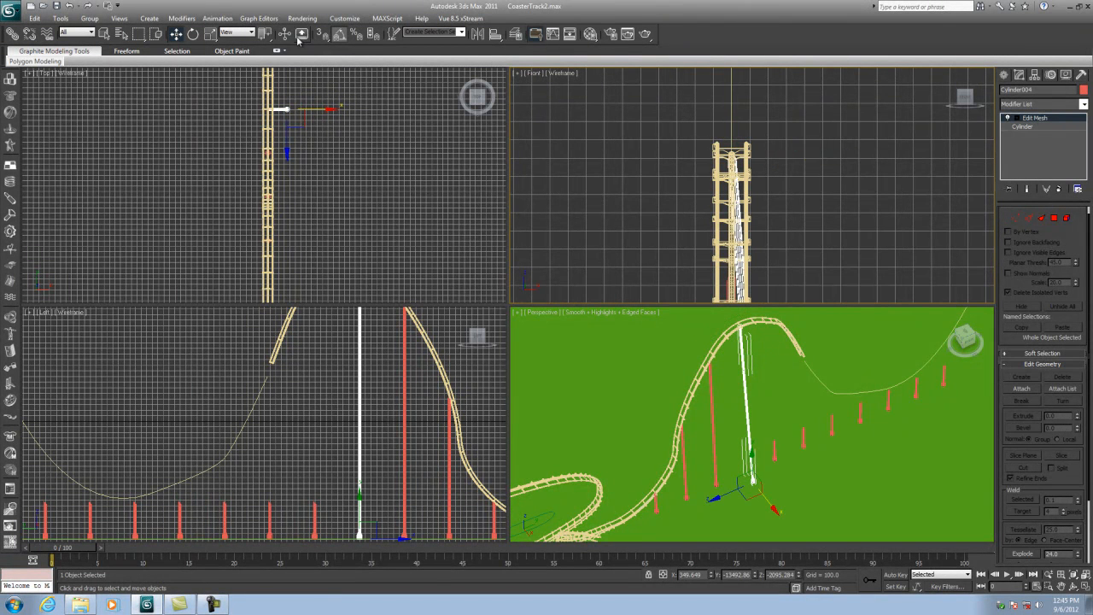
- Mirror a copy of the leaning post on the X axis and move it beside the original
{"action": "left_click", "coordinate": [480, 33]}
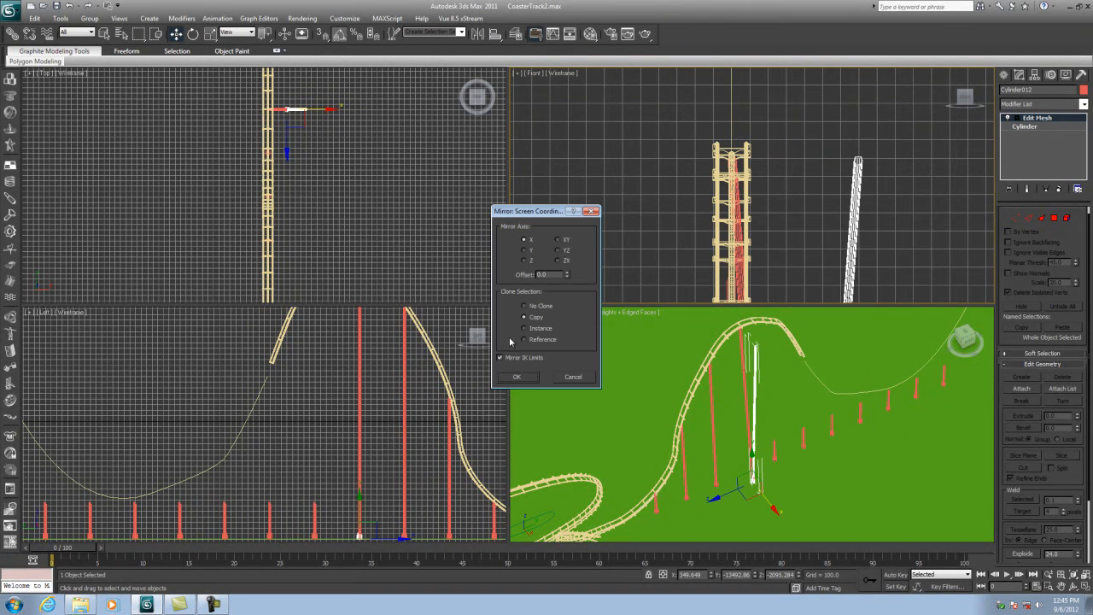
{"action": "left_click", "coordinate": [522, 376]}
{"action": "scroll", "coordinate": [789, 198], "scroll_direction": "down", "scroll_amount": 6}
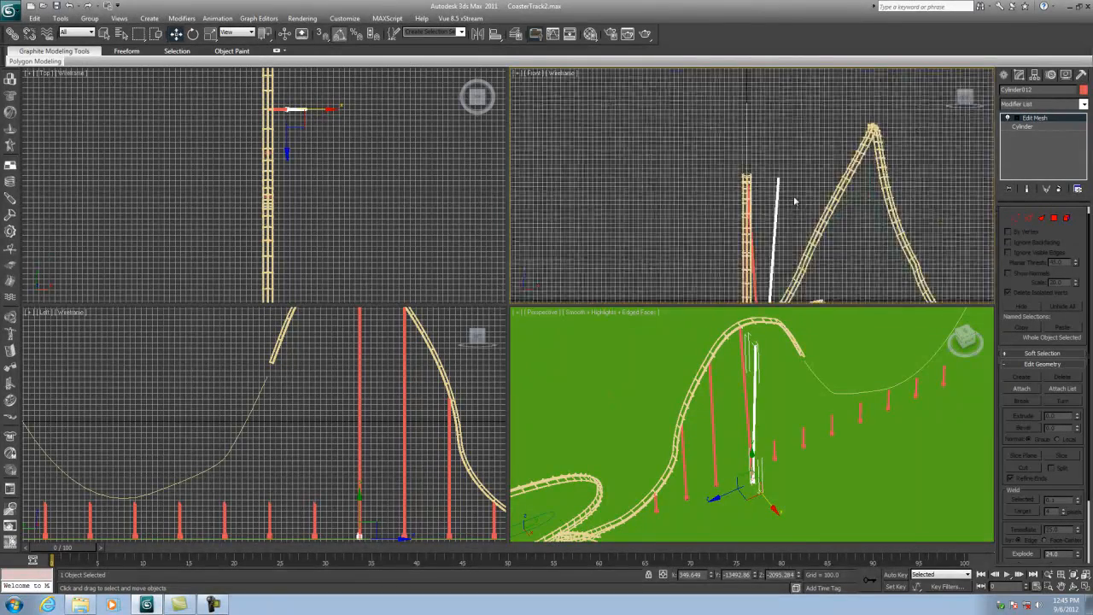
{"action": "middle_click_drag", "start_coordinate": [780, 199], "coordinate": [782, 198]}
{"action": "middle_click_drag", "start_coordinate": [802, 267], "coordinate": [802, 228]}
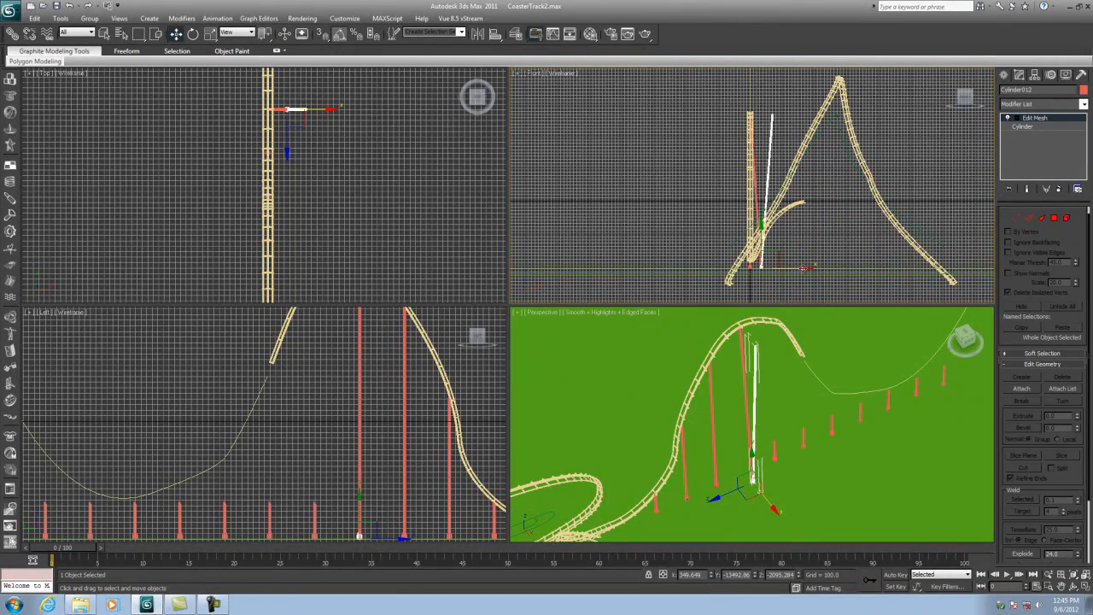
{"action": "left_click_drag", "start_coordinate": [803, 268], "coordinate": [782, 268]}
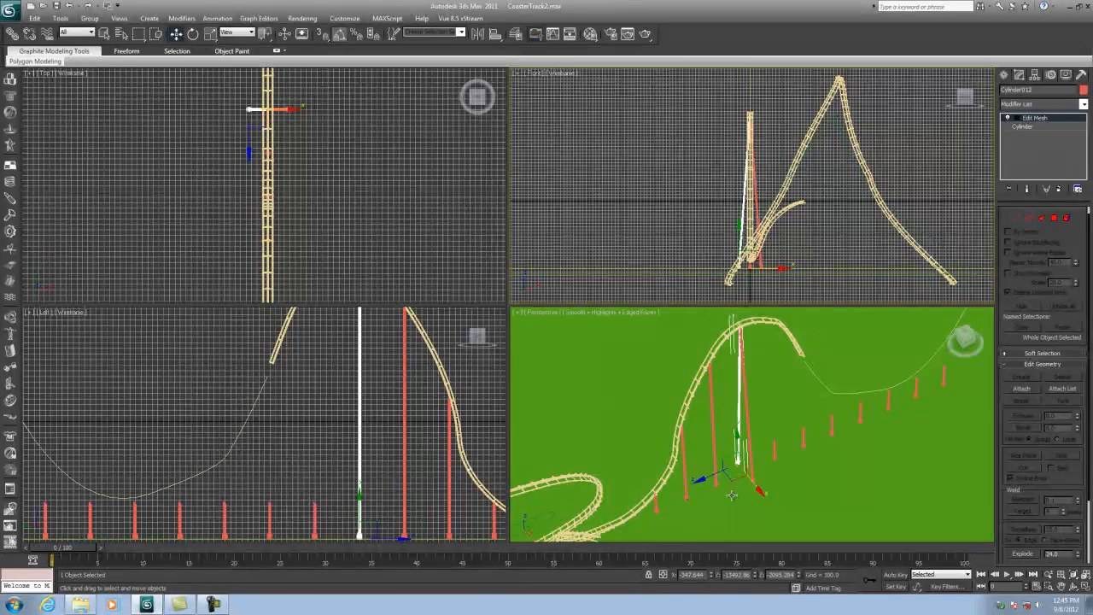
- Examine the track and posts from several viewing angles
{"action": "left_click", "coordinate": [778, 420]}
{"action": "scroll", "coordinate": [777, 420], "scroll_direction": "up", "scroll_amount": 3}
{"action": "middle_click_drag", "start_coordinate": [767, 422], "coordinate": [763, 446]}
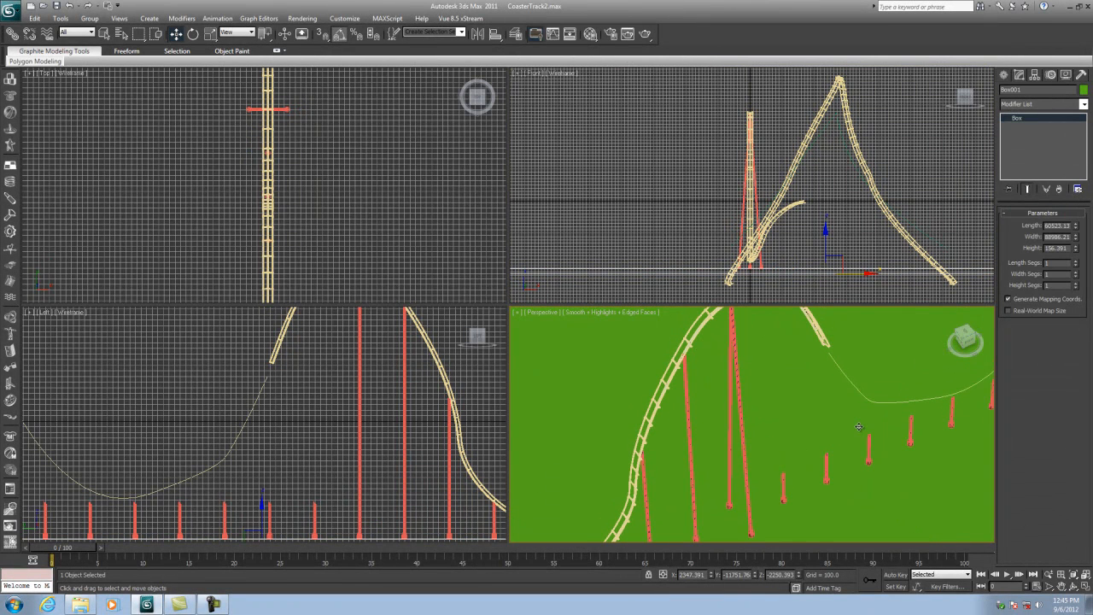
{"action": "scroll", "coordinate": [786, 404], "scroll_direction": "down", "scroll_amount": 5}
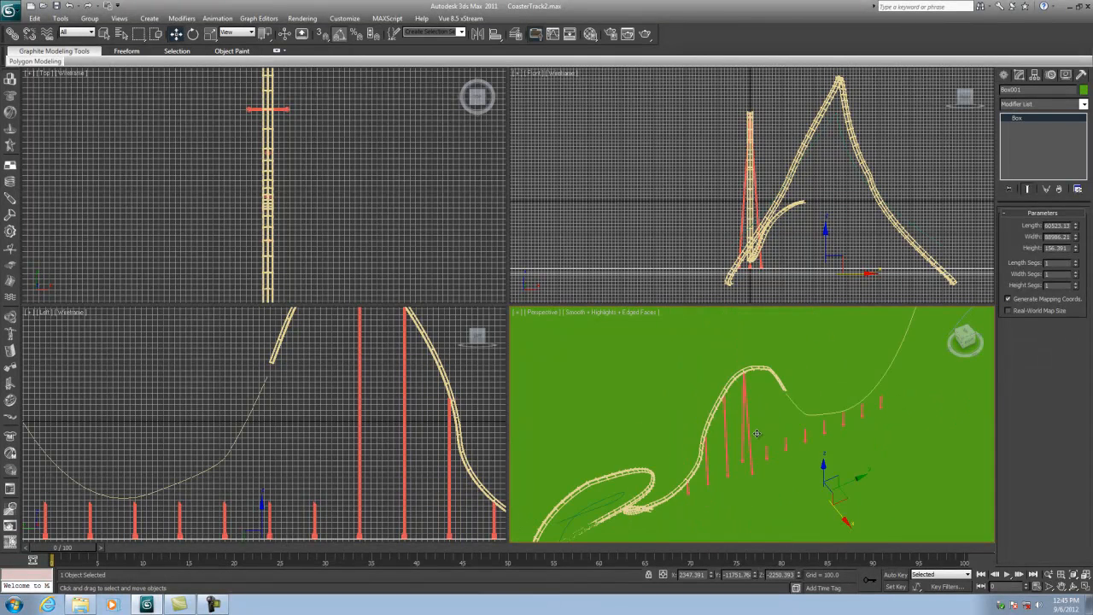
{"action": "left_click", "coordinate": [1073, 586]}
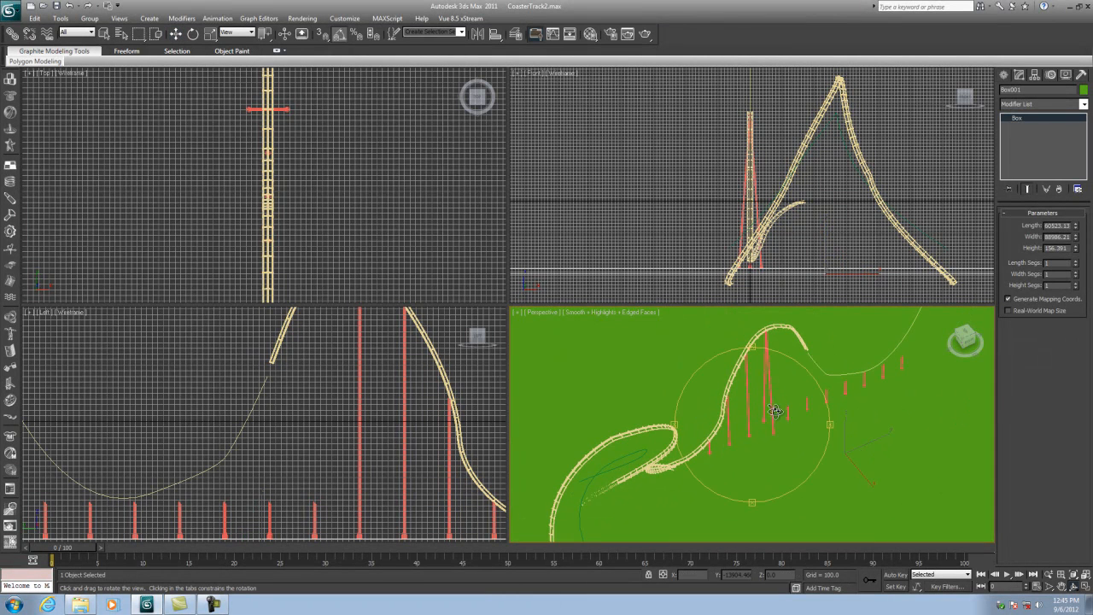
{"action": "left_click_drag", "start_coordinate": [776, 411], "coordinate": [782, 409]}
{"action": "left_click_drag", "start_coordinate": [933, 373], "coordinate": [942, 382]}
{"action": "left_click_drag", "start_coordinate": [749, 394], "coordinate": [716, 456]}
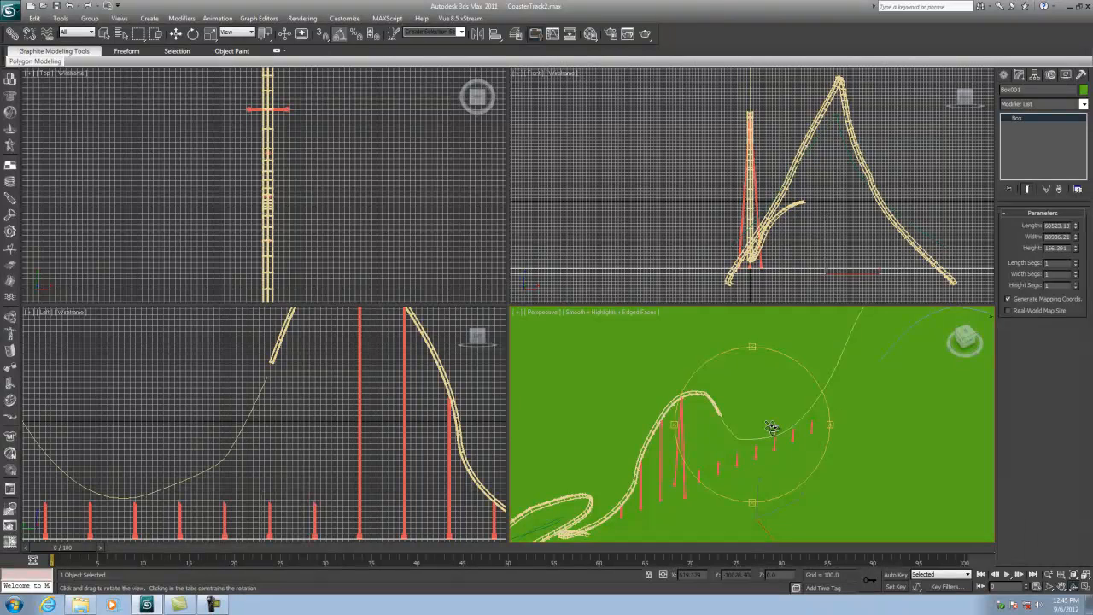
{"action": "left_click_drag", "start_coordinate": [732, 401], "coordinate": [784, 381]}
{"action": "left_click", "coordinate": [340, 401]}
{"action": "left_click_drag", "start_coordinate": [340, 401], "coordinate": [304, 387]}
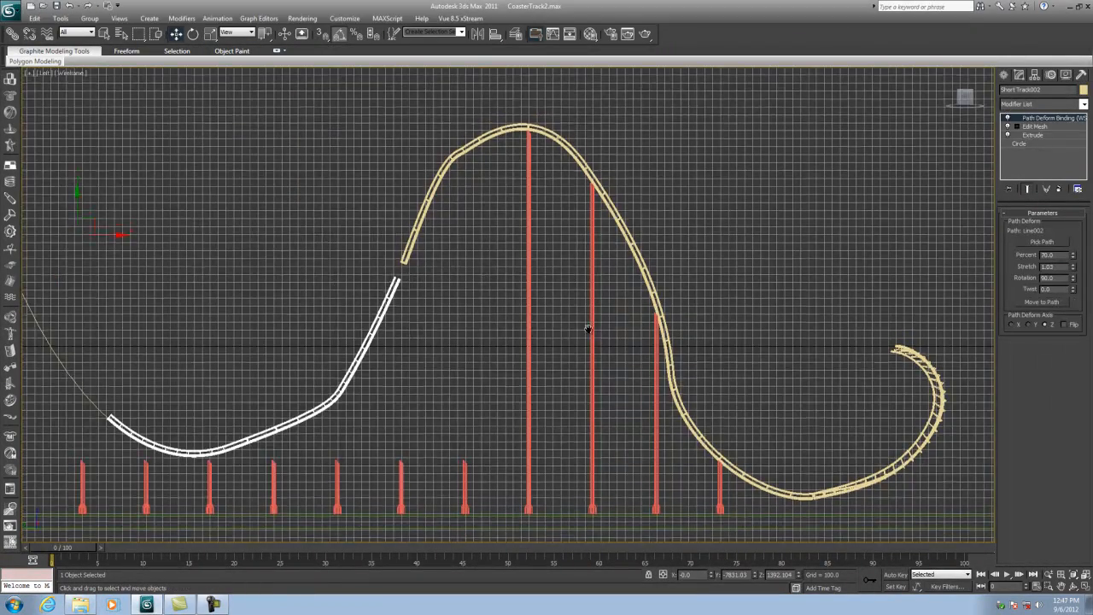
{"action": "middle_click_drag", "start_coordinate": [588, 327], "coordinate": [588, 326]}
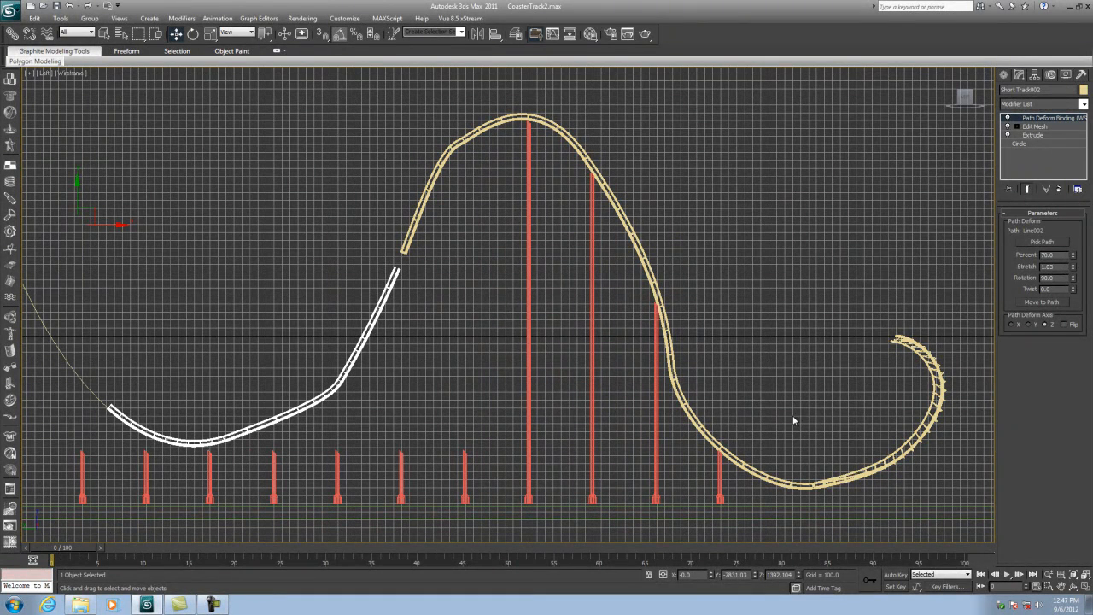
- Change the short track segment's object colour to blue
{"action": "left_click", "coordinate": [834, 481]}
{"action": "left_click", "coordinate": [779, 479]}
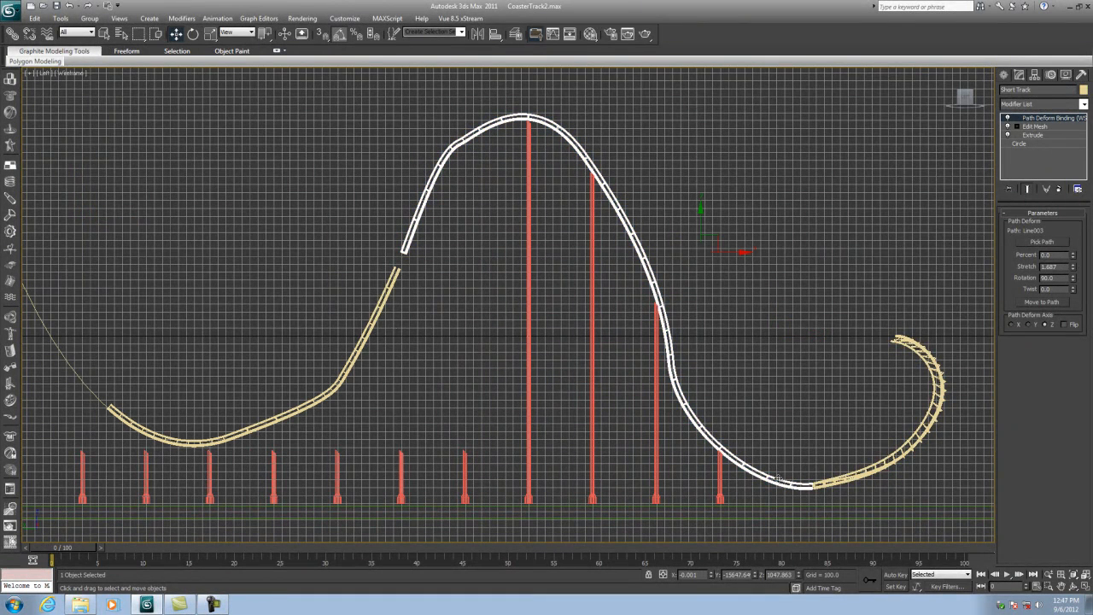
{"action": "left_click", "coordinate": [1082, 89]}
{"action": "left_click", "coordinate": [588, 281]}
{"action": "left_click", "coordinate": [600, 359]}
{"action": "left_click", "coordinate": [824, 367]}
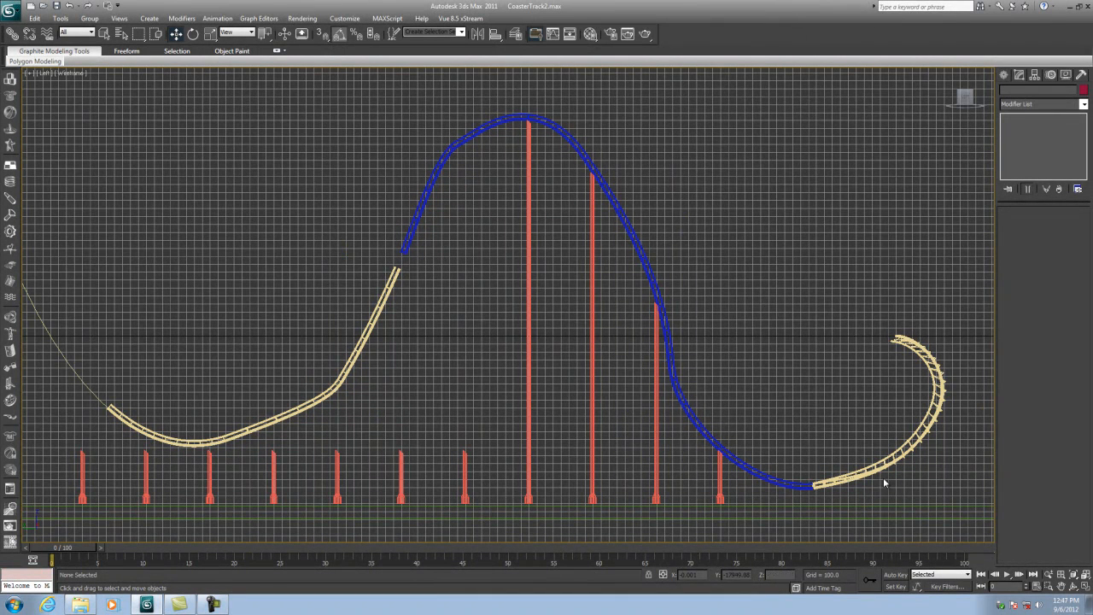
- Change the long track segment's object colour to magenta
{"action": "left_click", "coordinate": [390, 278]}
{"action": "left_click", "coordinate": [1082, 90]}
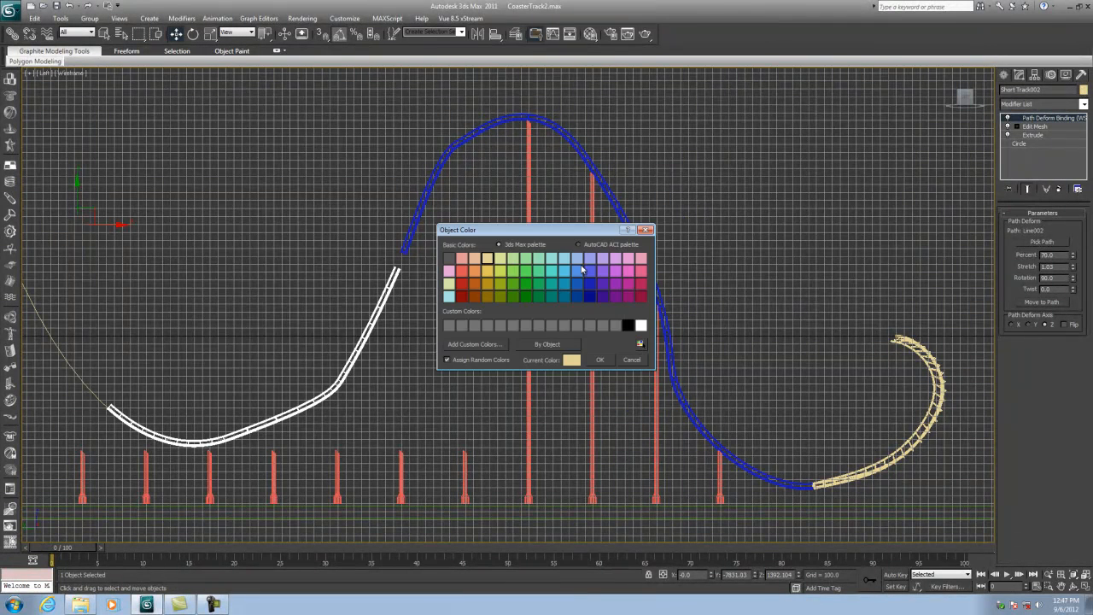
{"action": "left_click", "coordinate": [616, 271]}
{"action": "left_click", "coordinate": [604, 359]}
{"action": "left_click", "coordinate": [727, 258]}
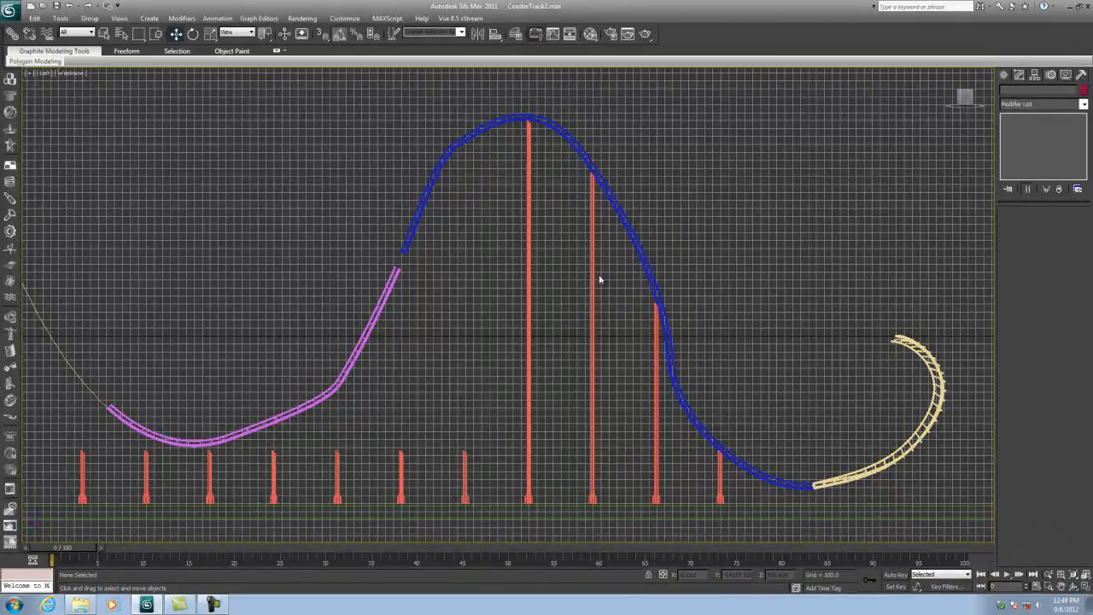
- Select all three track segments and hide them, leaving only their path splines and the posts
{"action": "left_click", "coordinate": [395, 279]}
{"action": "middle_click_drag", "start_coordinate": [442, 295], "coordinate": [495, 315]}
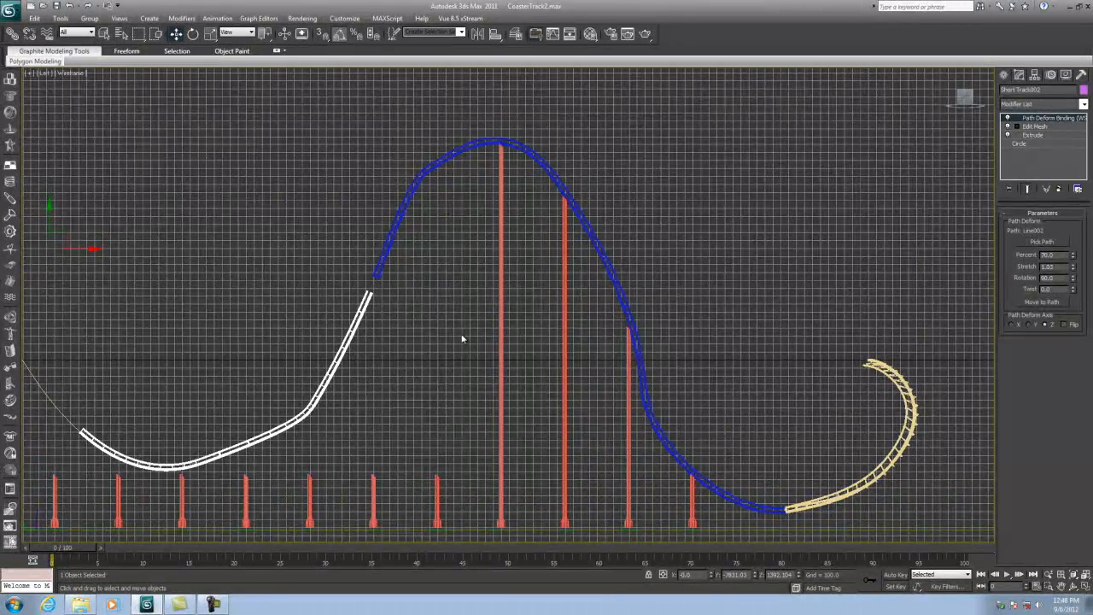
{"action": "left_click", "coordinate": [392, 236], "text": "ctrl"}
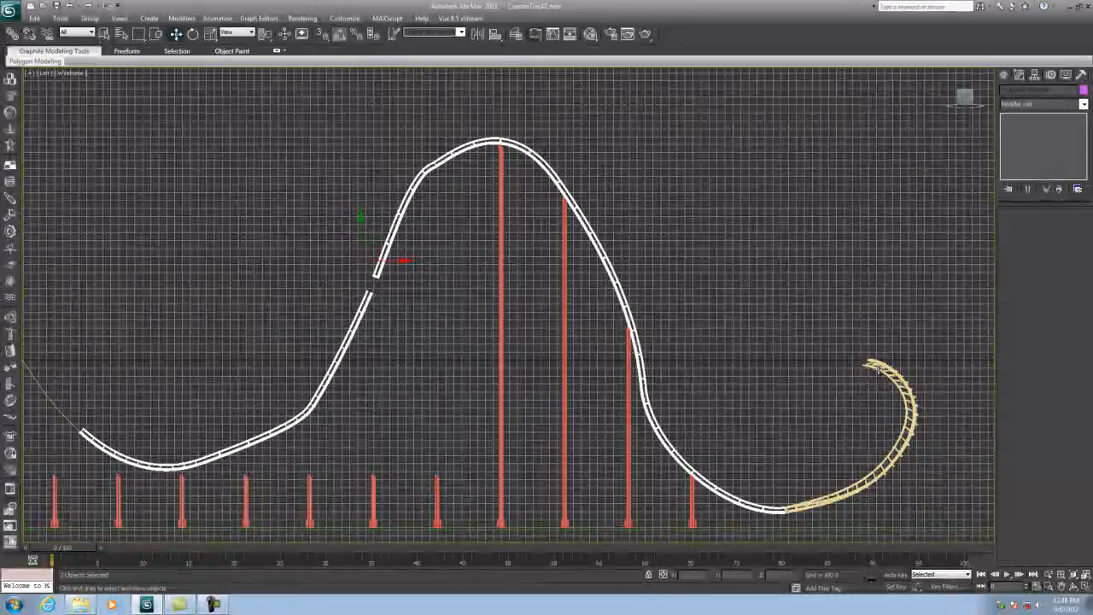
{"action": "left_click", "coordinate": [870, 366], "text": "ctrl"}
{"action": "right_click", "coordinate": [871, 364]}
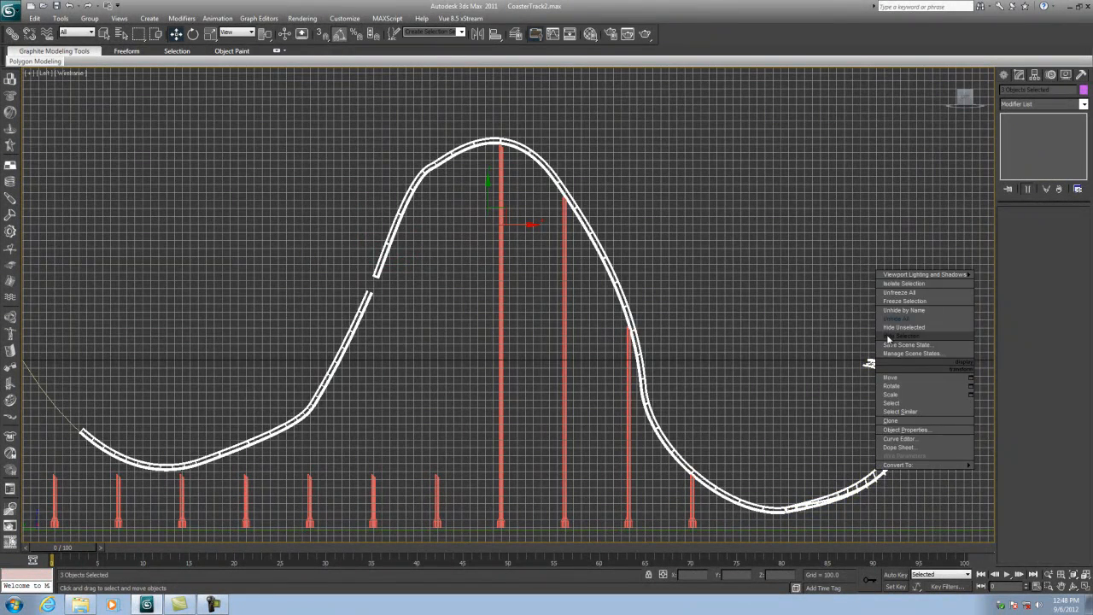
{"action": "left_click", "coordinate": [888, 337]}
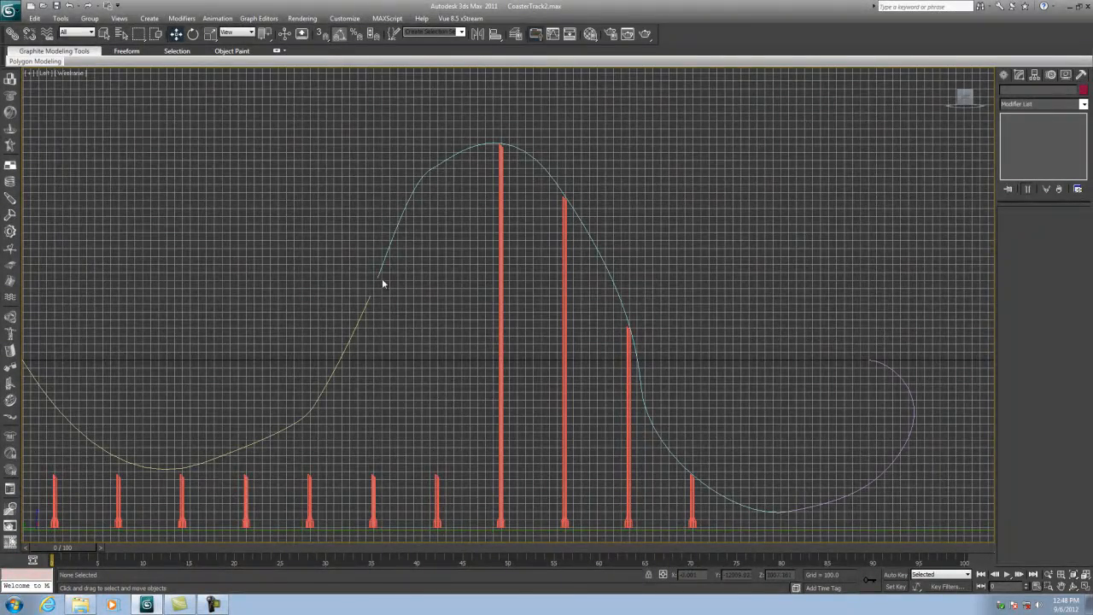
- Zoom into the gap between the two path splines and inspect the coordinates of the lower spline's end vertex
{"action": "scroll", "coordinate": [430, 261], "scroll_direction": "up", "scroll_amount": 6}
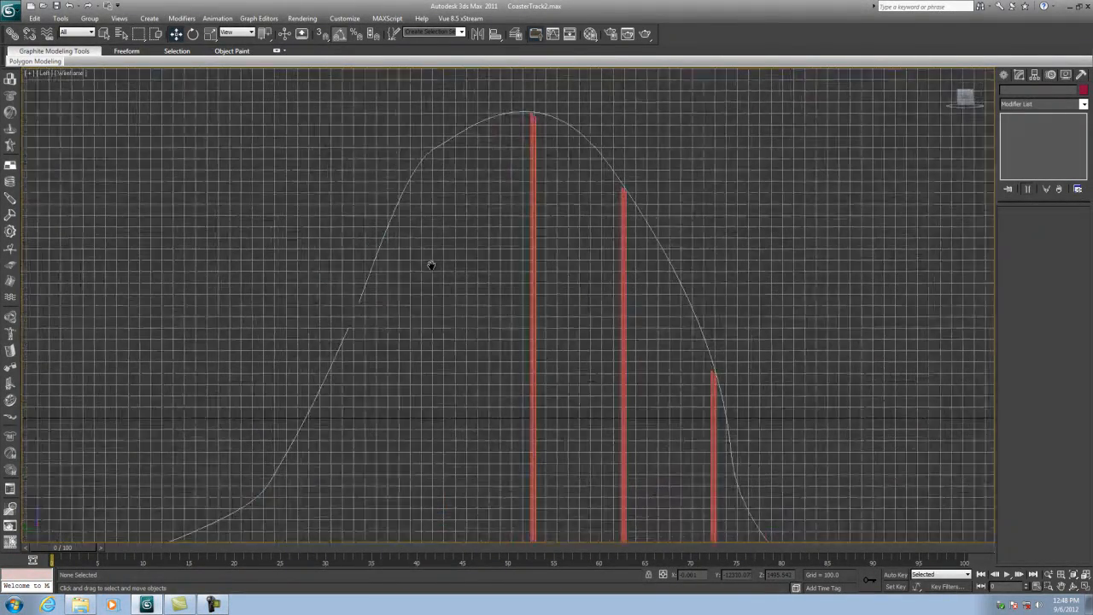
{"action": "middle_click_drag", "start_coordinate": [361, 292], "coordinate": [468, 292]}
{"action": "scroll", "coordinate": [407, 294], "scroll_direction": "up", "scroll_amount": 5}
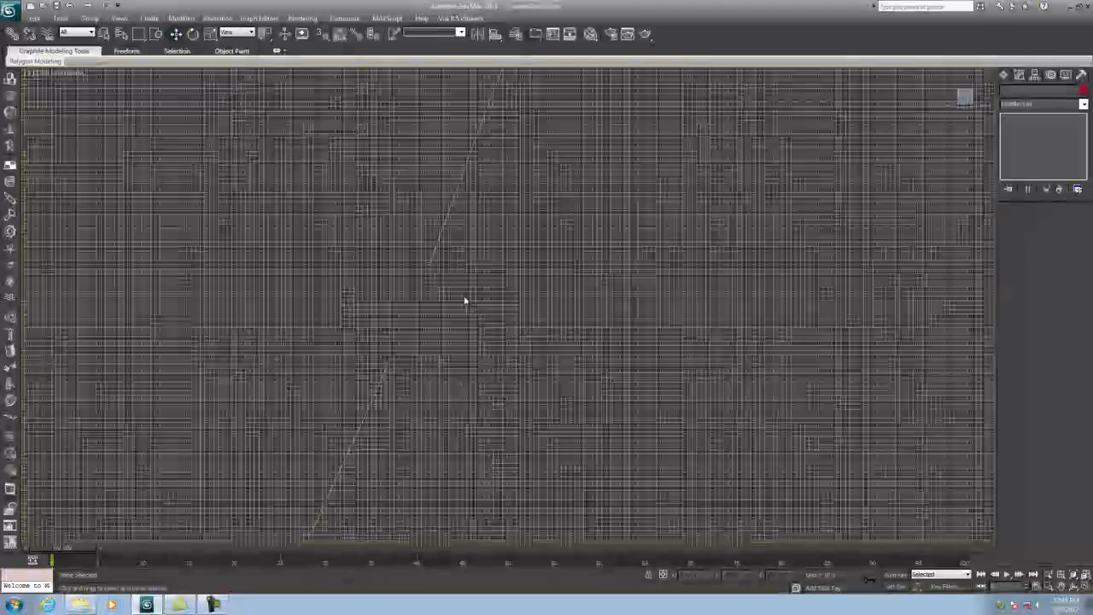
{"action": "left_click", "coordinate": [485, 248]}
{"action": "left_click", "coordinate": [418, 402]}
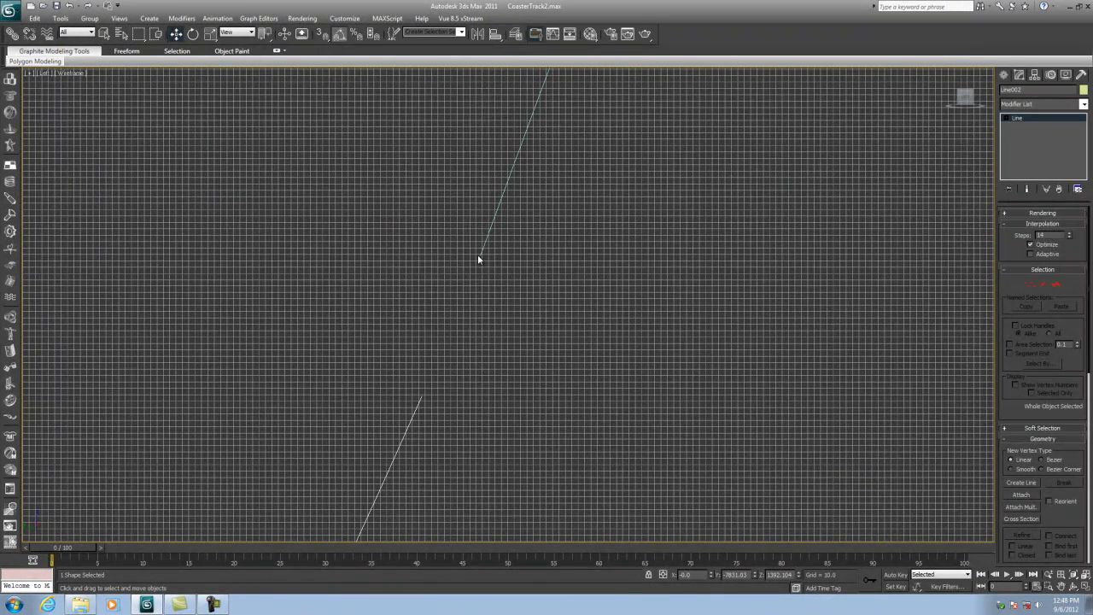
{"action": "left_click", "coordinate": [1029, 286]}
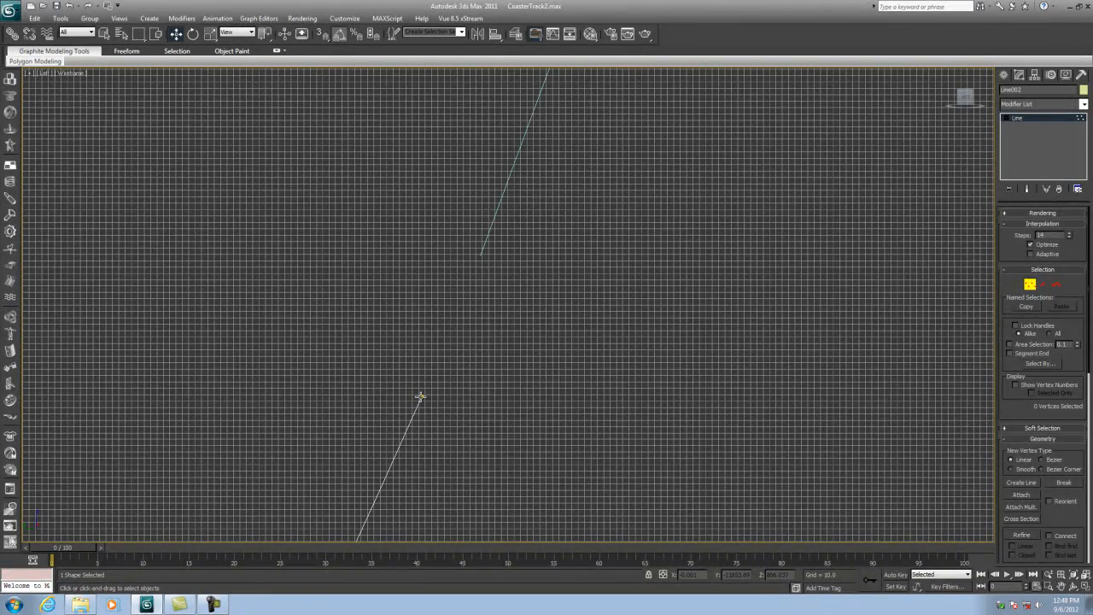
{"action": "left_click", "coordinate": [420, 397]}
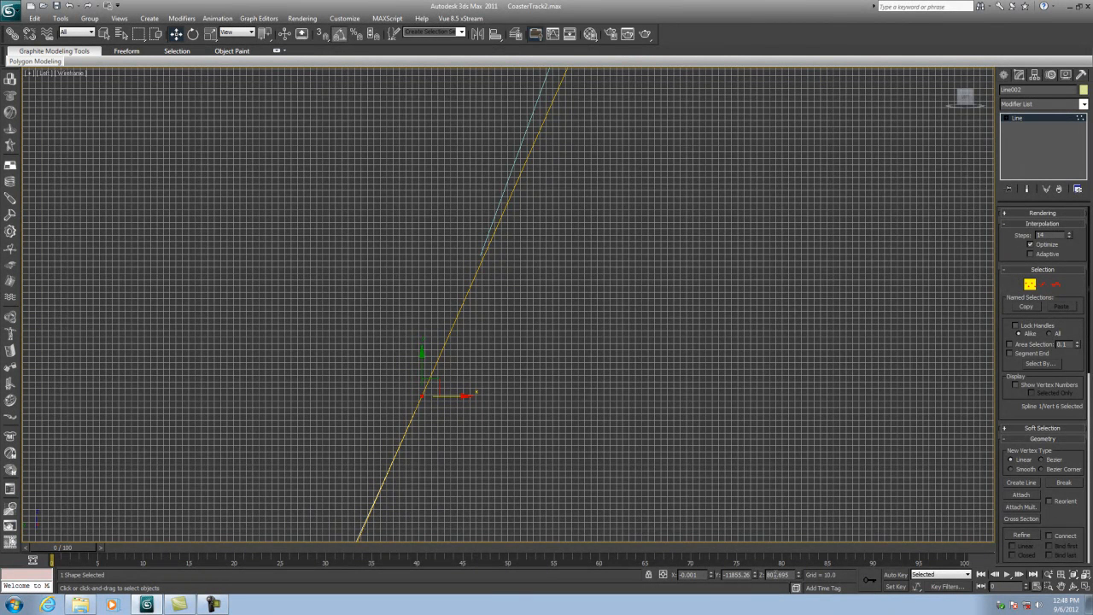
{"action": "left_click_drag", "start_coordinate": [700, 575], "coordinate": [612, 589]}
{"action": "left_click_drag", "start_coordinate": [744, 575], "coordinate": [766, 578]}
{"action": "key", "text": "BackSpace"}
{"action": "key", "text": "Return"}
{"action": "left_click_drag", "start_coordinate": [778, 574], "coordinate": [792, 576]}
{"action": "type", "text": "0"}
{"action": "key", "text": "Return"}
{"action": "left_click", "coordinate": [1027, 284]}
- Move the upper spline's lower end vertex to X -0.001, Y -11855, Z 807 to join the lower spline
{"action": "left_click", "coordinate": [489, 232]}
{"action": "left_click", "coordinate": [1029, 284]}
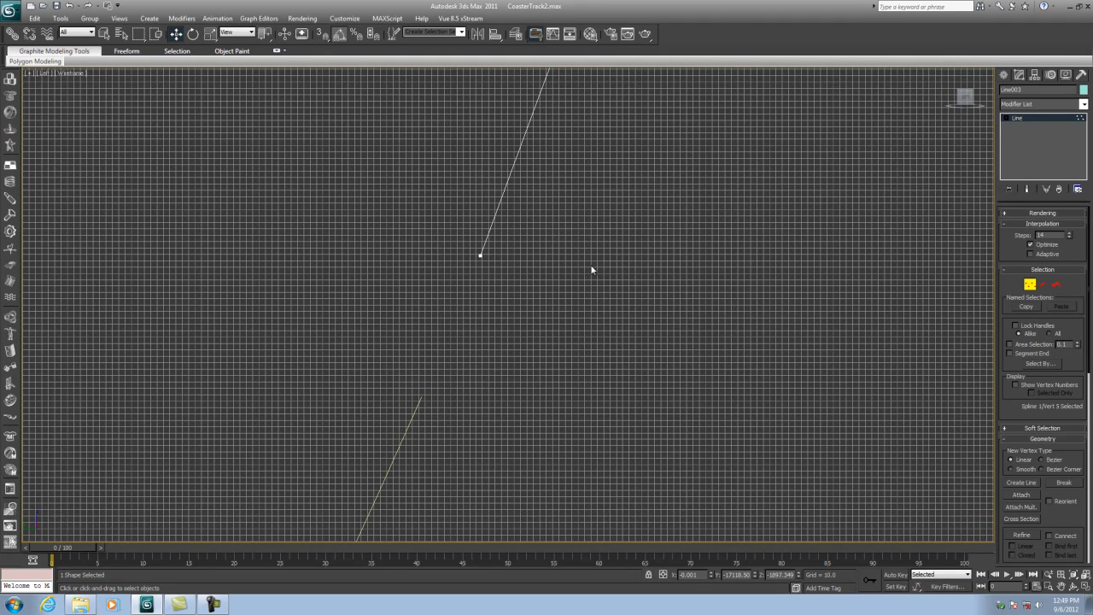
{"action": "left_click", "coordinate": [481, 255]}
{"action": "left_click", "coordinate": [686, 575]}
{"action": "type", "text": "-"}
{"action": "type", "text": "0.001"}
{"action": "key", "text": "Tab"}
{"action": "type", "text": "15"}
{"action": "type", "text": "11"}
{"action": "key", "text": "Tab"}
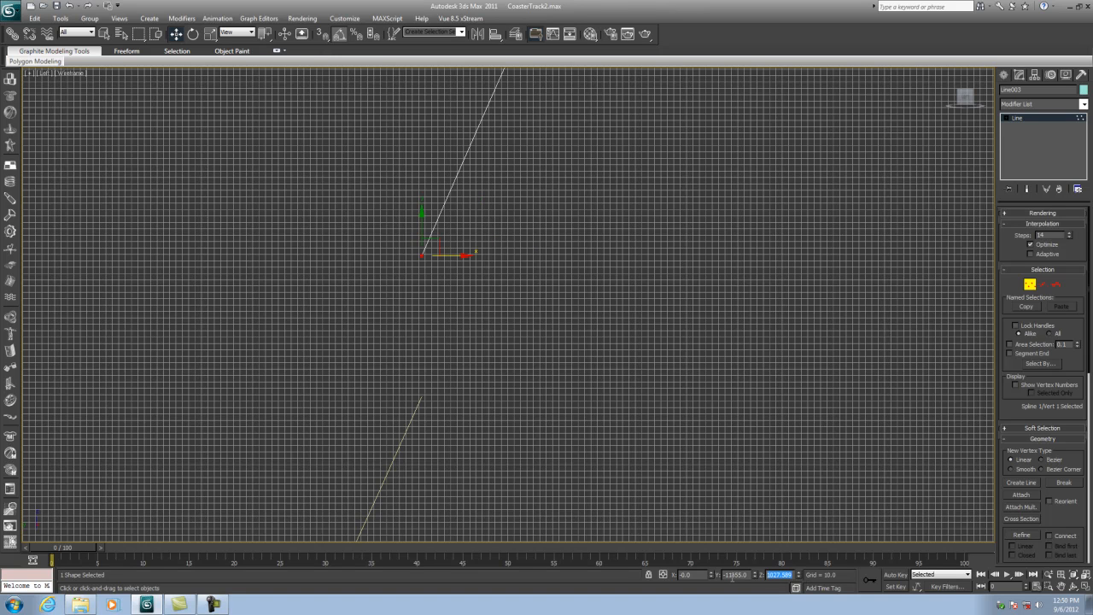
{"action": "type", "text": "807"}
{"action": "key", "text": "Return"}
{"action": "left_click", "coordinate": [429, 507]}
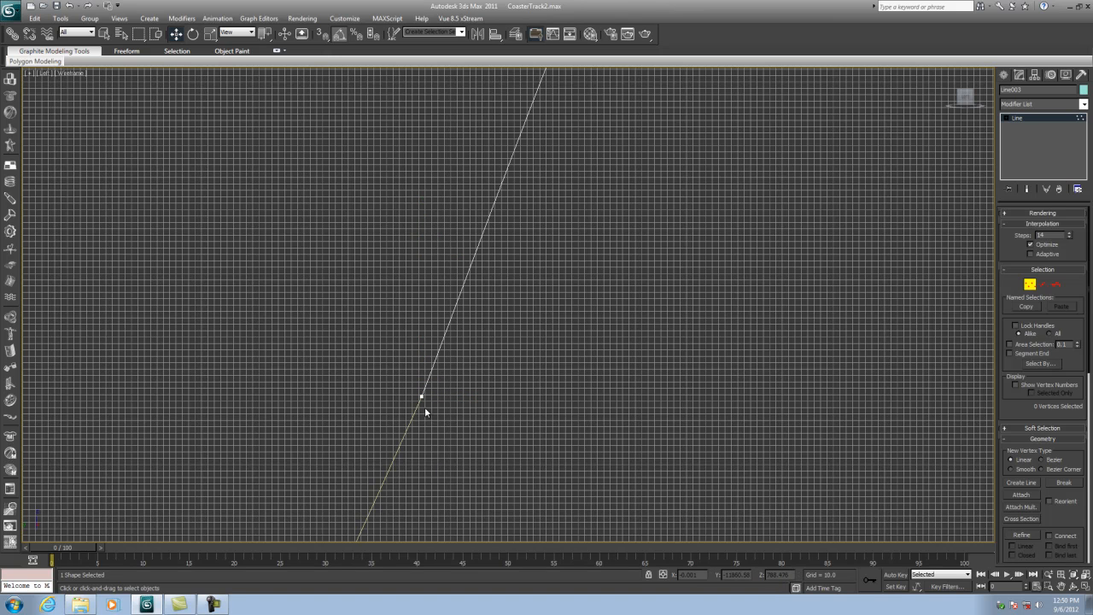
- Zoom and pan around the joint between the two splines to examine it closely
{"action": "scroll", "coordinate": [426, 398], "scroll_direction": "up", "scroll_amount": 3}
{"action": "middle_click_drag", "start_coordinate": [413, 399], "coordinate": [662, 170]}
{"action": "scroll", "coordinate": [568, 303], "scroll_direction": "up", "scroll_amount": 3}
{"action": "scroll", "coordinate": [547, 318], "scroll_direction": "up", "scroll_amount": 5}
{"action": "middle_click_drag", "start_coordinate": [574, 393], "coordinate": [457, 328]}
{"action": "scroll", "coordinate": [504, 331], "scroll_direction": "up", "scroll_amount": 1}
{"action": "middle_click_drag", "start_coordinate": [540, 336], "coordinate": [507, 334]}
{"action": "scroll", "coordinate": [492, 331], "scroll_direction": "up", "scroll_amount": 3}
{"action": "scroll", "coordinate": [492, 331], "scroll_direction": "up", "scroll_amount": 2}
{"action": "middle_click_drag", "start_coordinate": [281, 382], "coordinate": [482, 303]}
{"action": "scroll", "coordinate": [465, 313], "scroll_direction": "up", "scroll_amount": 3}
{"action": "middle_click_drag", "start_coordinate": [288, 317], "coordinate": [498, 342]}
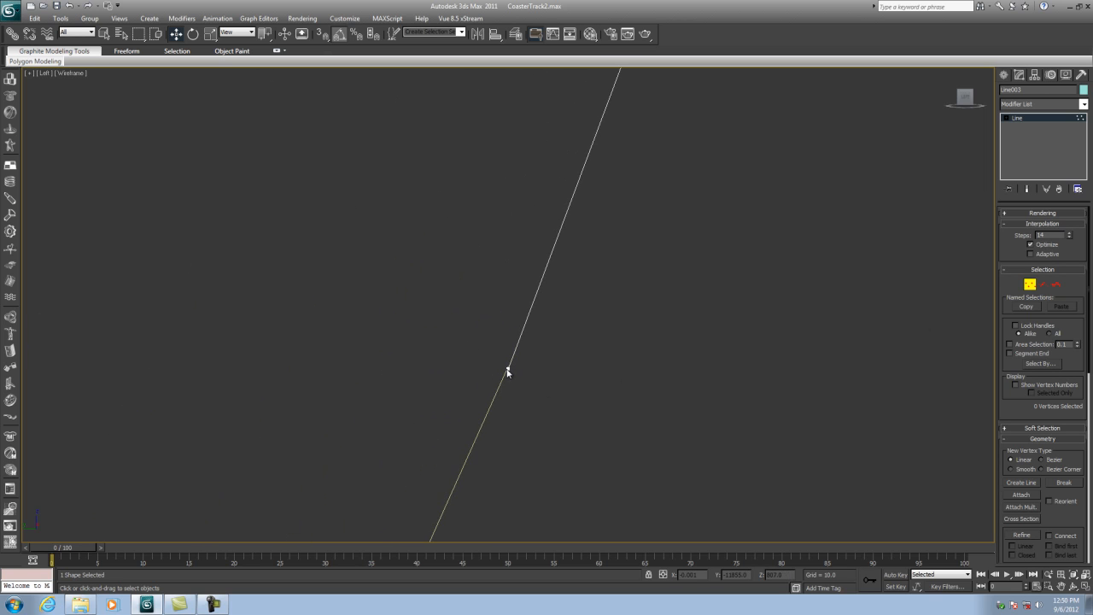
{"action": "scroll", "coordinate": [595, 374], "scroll_direction": "down", "scroll_amount": 4}
{"action": "scroll", "coordinate": [595, 376], "scroll_direction": "down", "scroll_amount": 5}
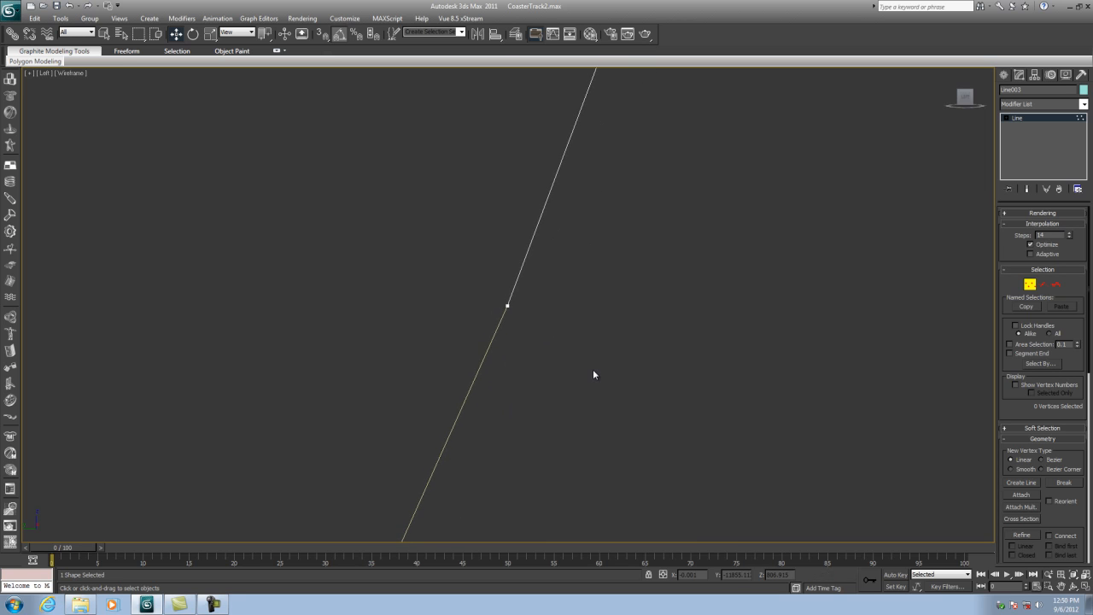
- Leave vertex editing and unhide all the track segments
{"action": "left_click", "coordinate": [1030, 284]}
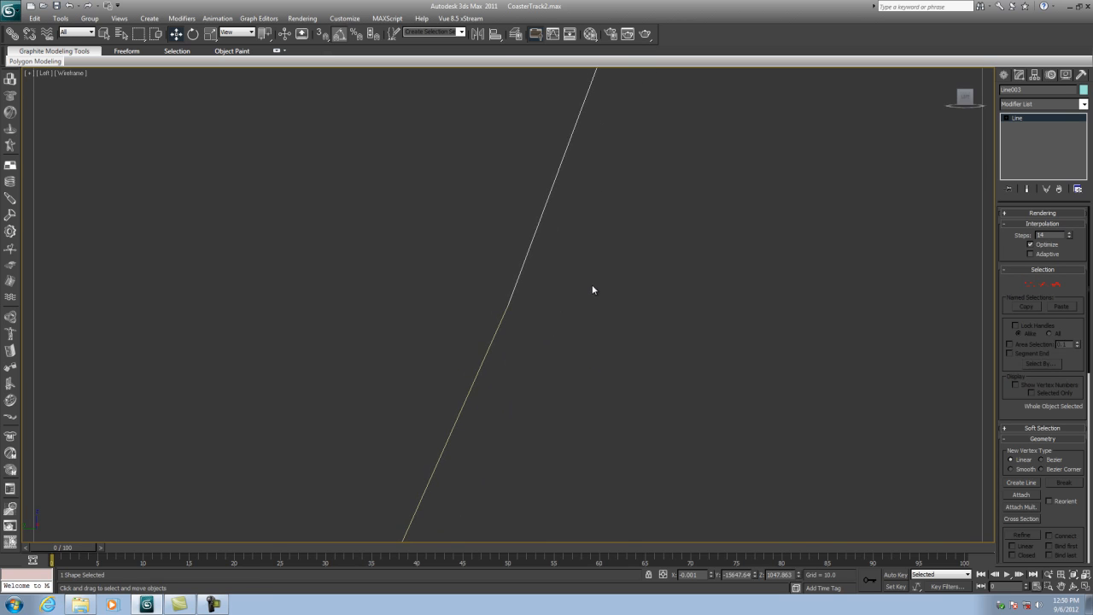
{"action": "right_click", "coordinate": [570, 299]}
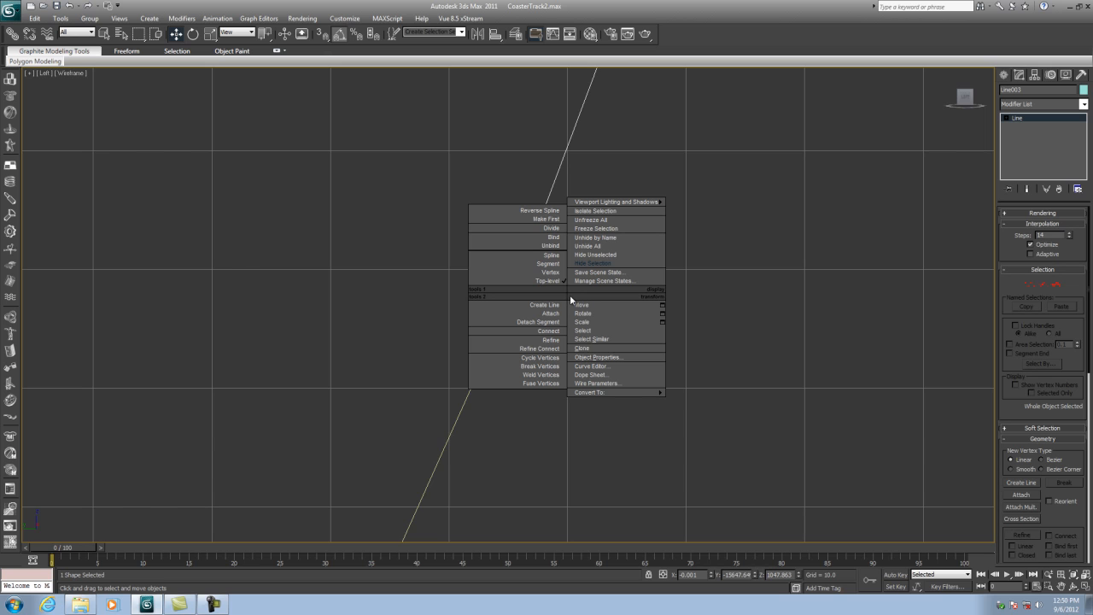
{"action": "left_click", "coordinate": [587, 246]}
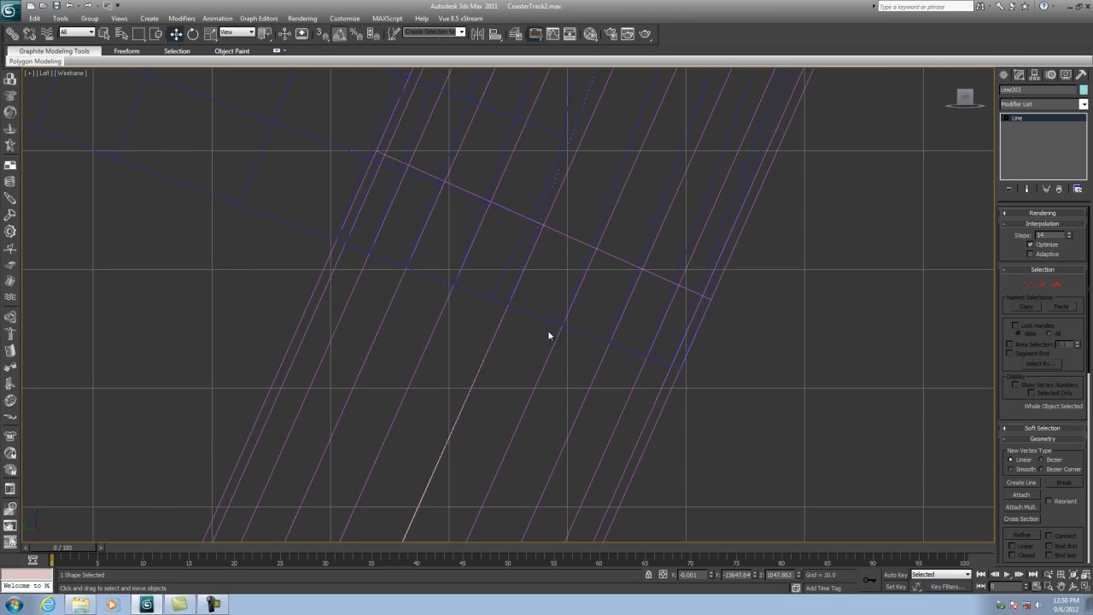
- Select the short track and nudge its Path Deform Percent in small steps, settling around 0.3
{"action": "scroll", "coordinate": [553, 333], "scroll_direction": "down", "scroll_amount": 8}
{"action": "scroll", "coordinate": [514, 280], "scroll_direction": "up", "scroll_amount": 5}
{"action": "scroll", "coordinate": [537, 290], "scroll_direction": "up", "scroll_amount": 1}
{"action": "left_click", "coordinate": [533, 288]}
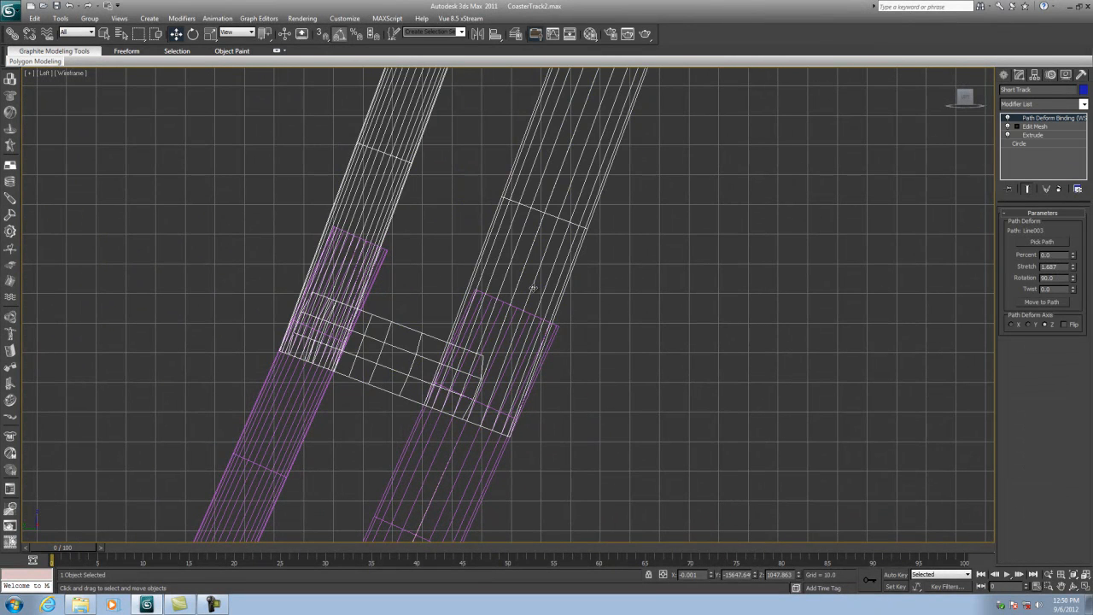
{"action": "left_click", "coordinate": [1073, 258]}
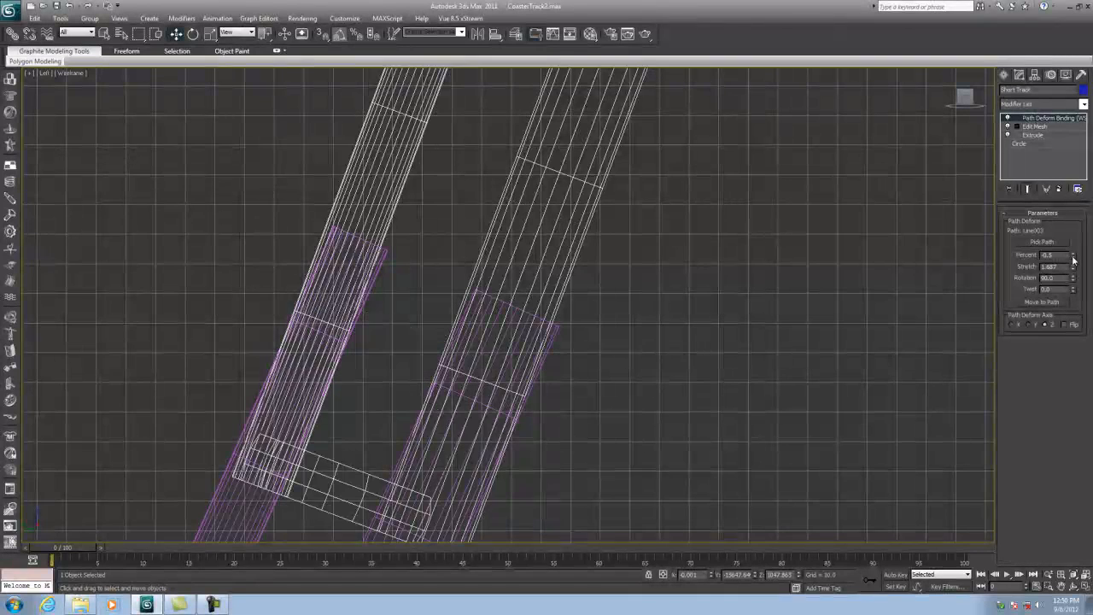
{"action": "left_click", "coordinate": [1073, 254]}
{"action": "left_click", "coordinate": [1073, 253]}
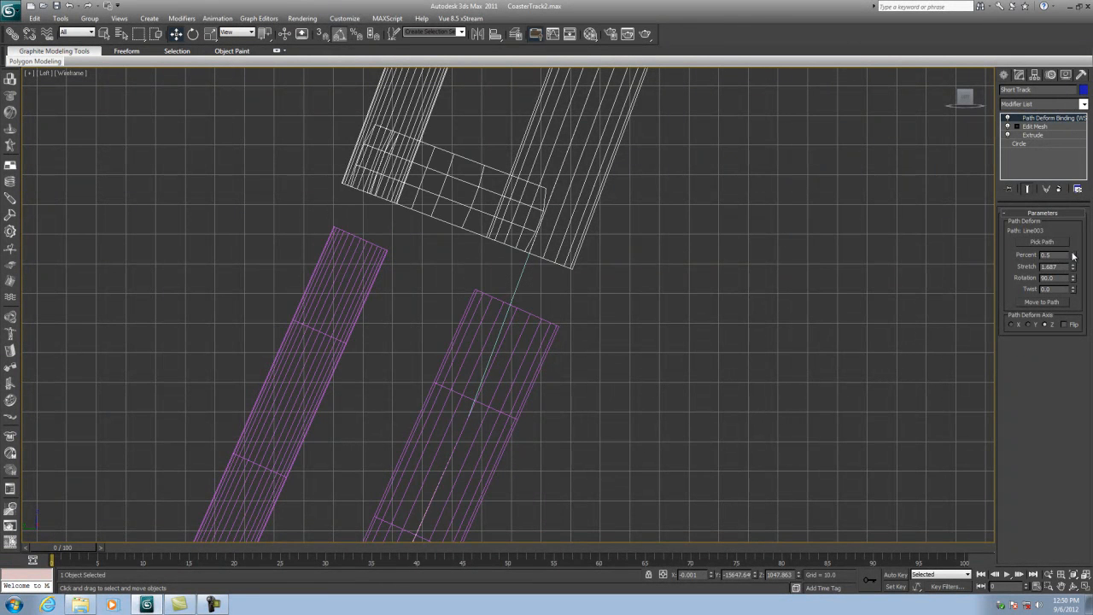
{"action": "left_click", "coordinate": [1074, 259]}
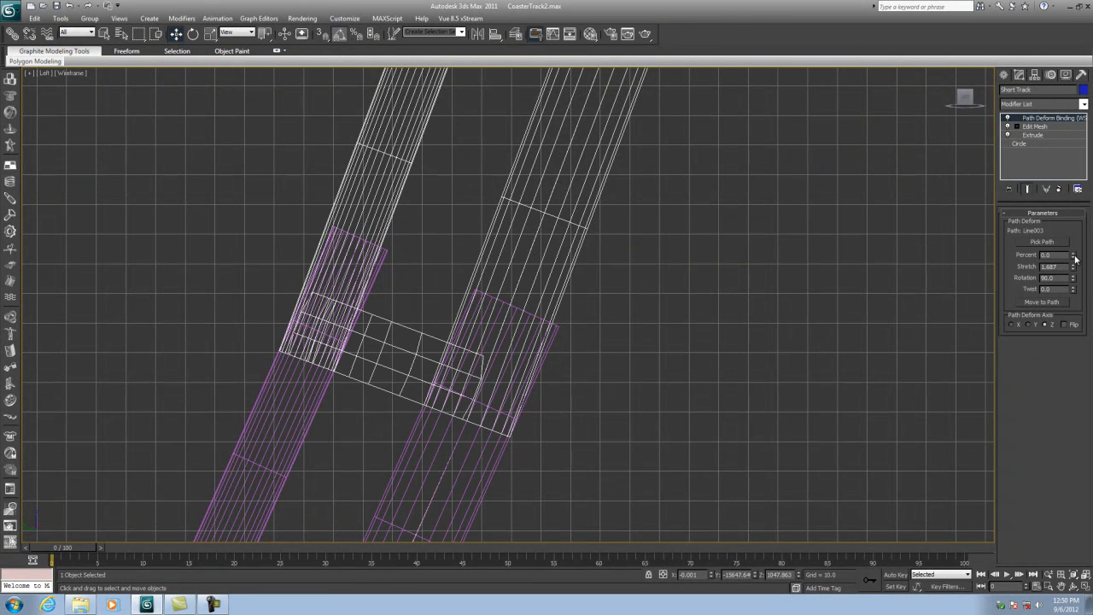
{"action": "left_click", "coordinate": [1073, 253]}
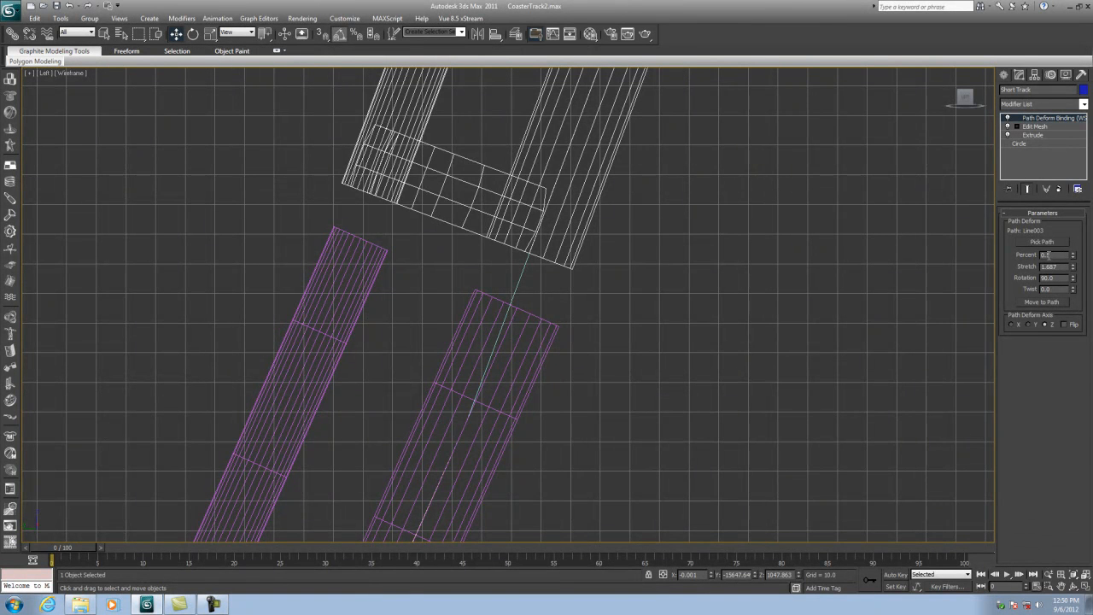
{"action": "key", "text": "Return"}
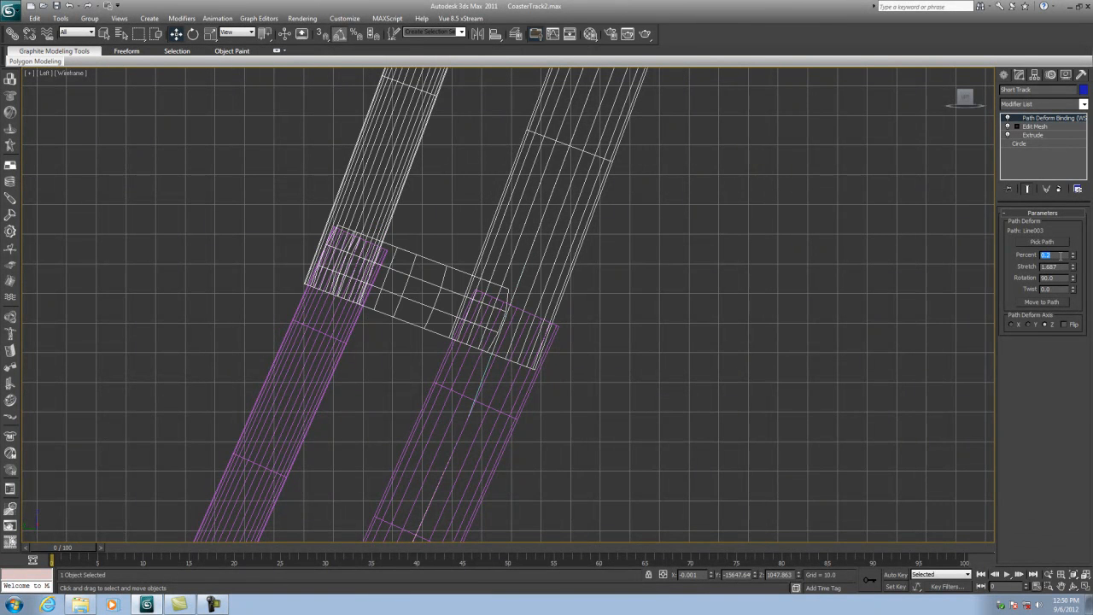
{"action": "type", "text": "0.1"}
{"action": "key", "text": "Return"}
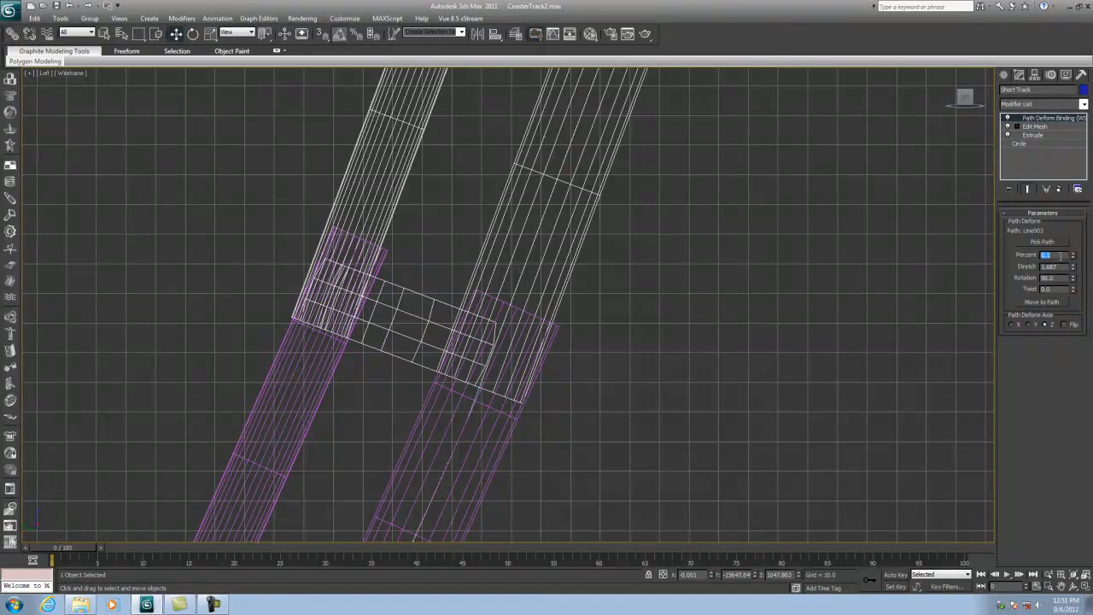
{"action": "type", "text": "0.3"}
{"action": "key", "text": "Return"}
{"action": "type", "text": "1.5"}
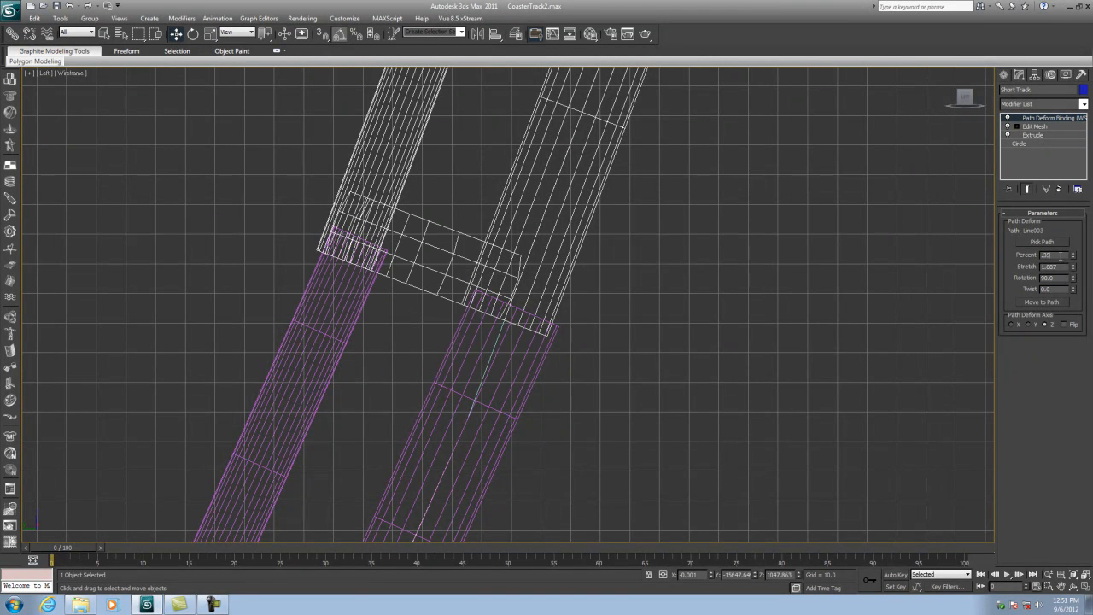
{"action": "key", "text": "Return"}
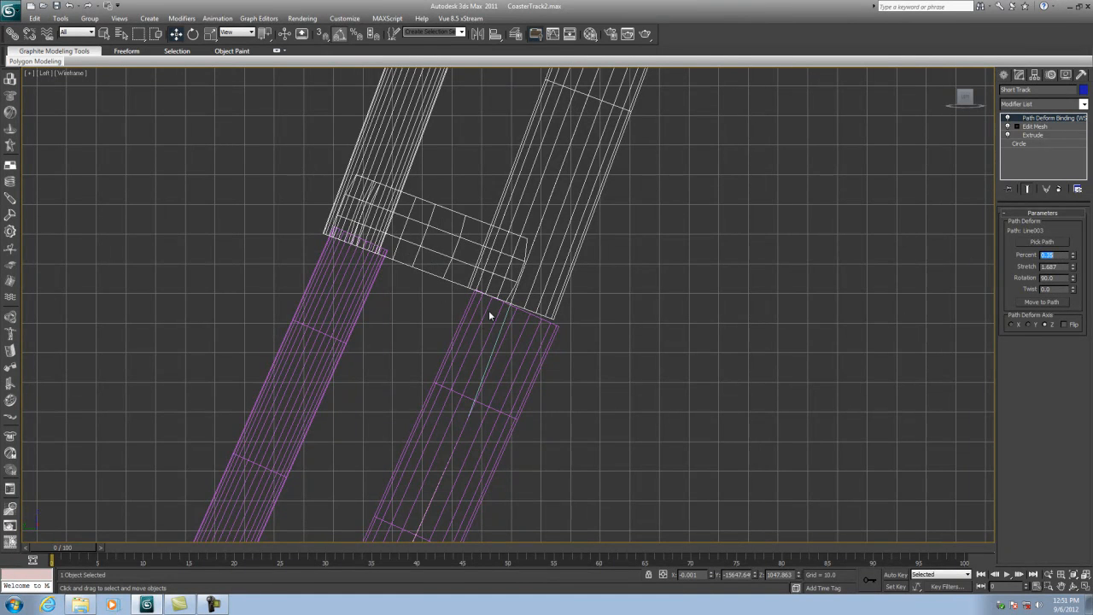
- Drag the upper spline's end vertex slightly downward to about Z 804, then return to the four-viewport layout
{"action": "left_click", "coordinate": [530, 317]}
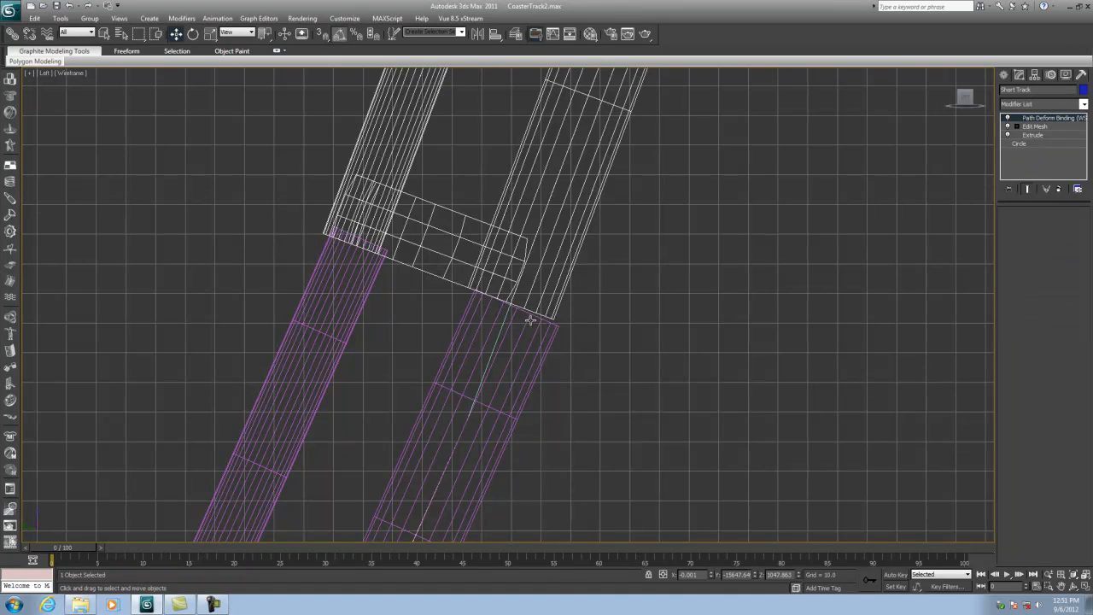
{"action": "left_click", "coordinate": [505, 316]}
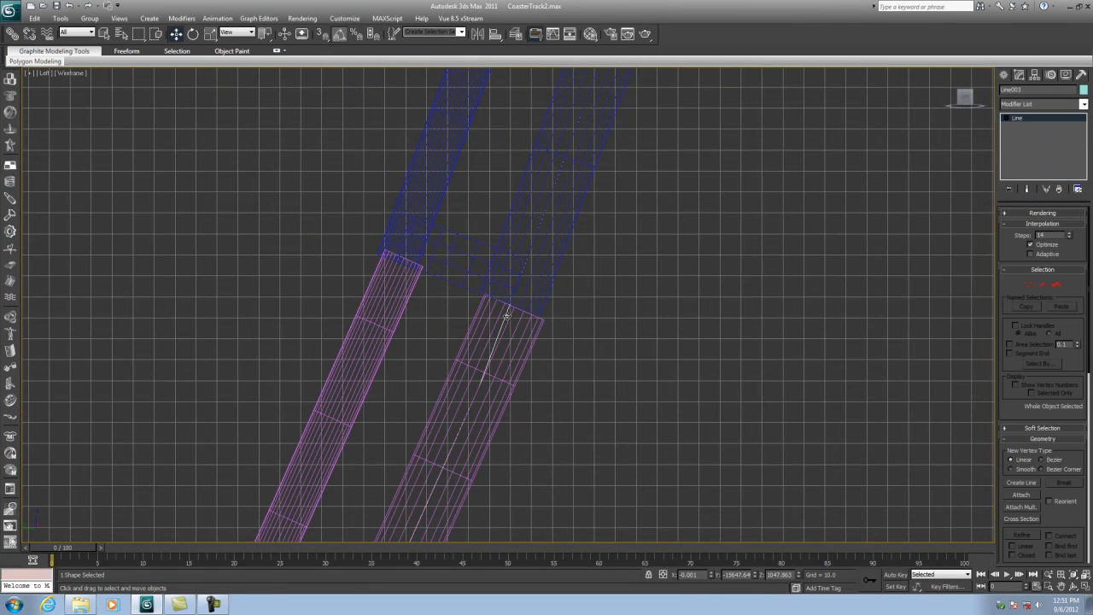
{"action": "left_click", "coordinate": [1029, 282]}
{"action": "scroll", "coordinate": [615, 265], "scroll_direction": "down", "scroll_amount": 3}
{"action": "left_click", "coordinate": [499, 321]}
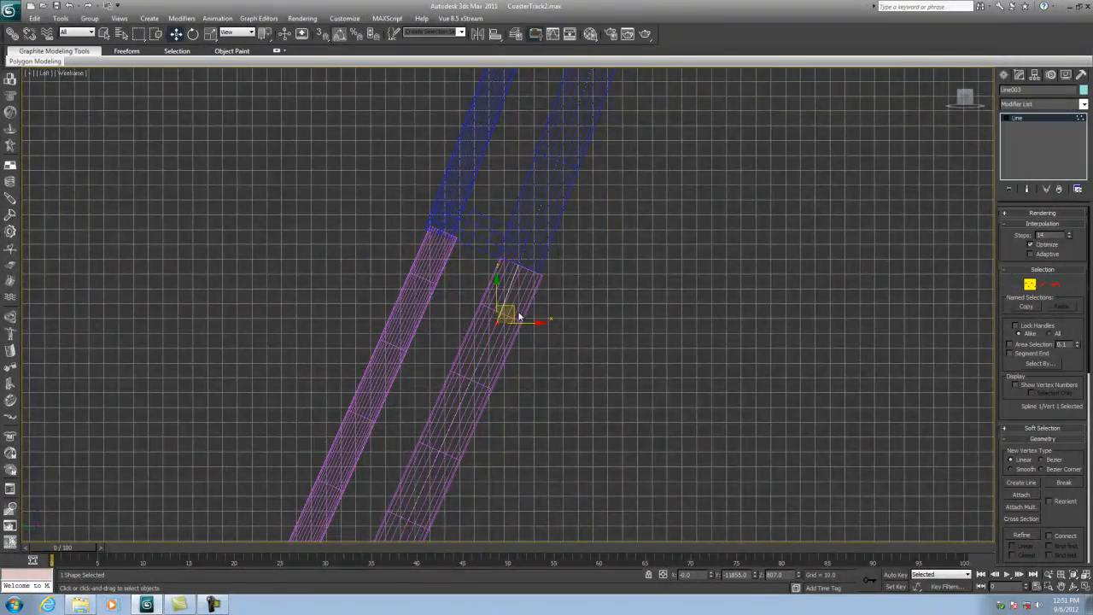
{"action": "scroll", "coordinate": [515, 313], "scroll_direction": "down", "scroll_amount": 6}
{"action": "scroll", "coordinate": [520, 309], "scroll_direction": "up", "scroll_amount": 8}
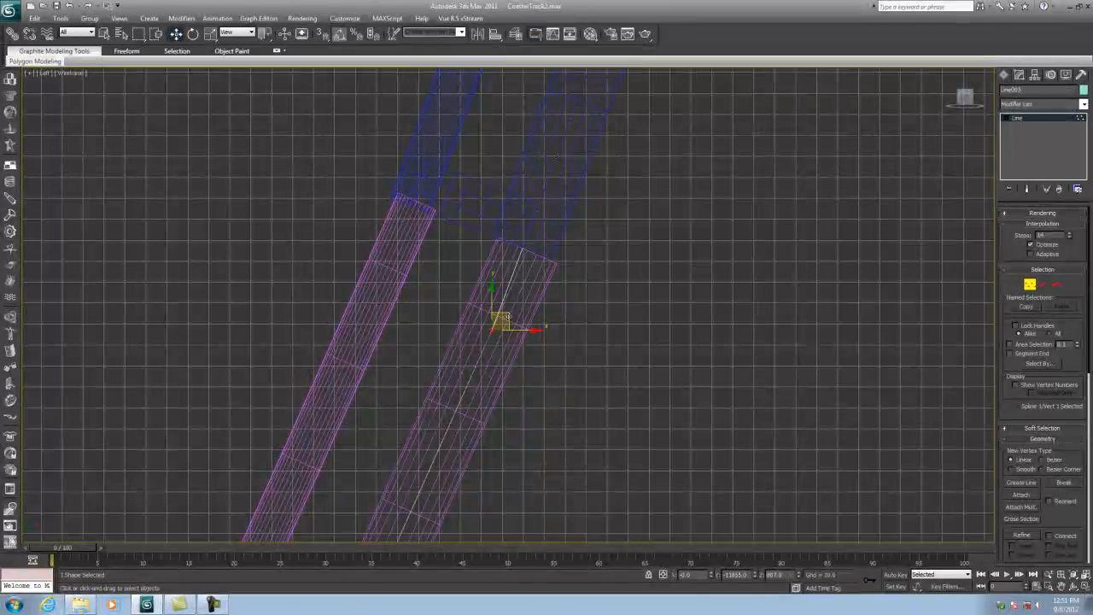
{"action": "left_click_drag", "start_coordinate": [500, 309], "coordinate": [509, 319]}
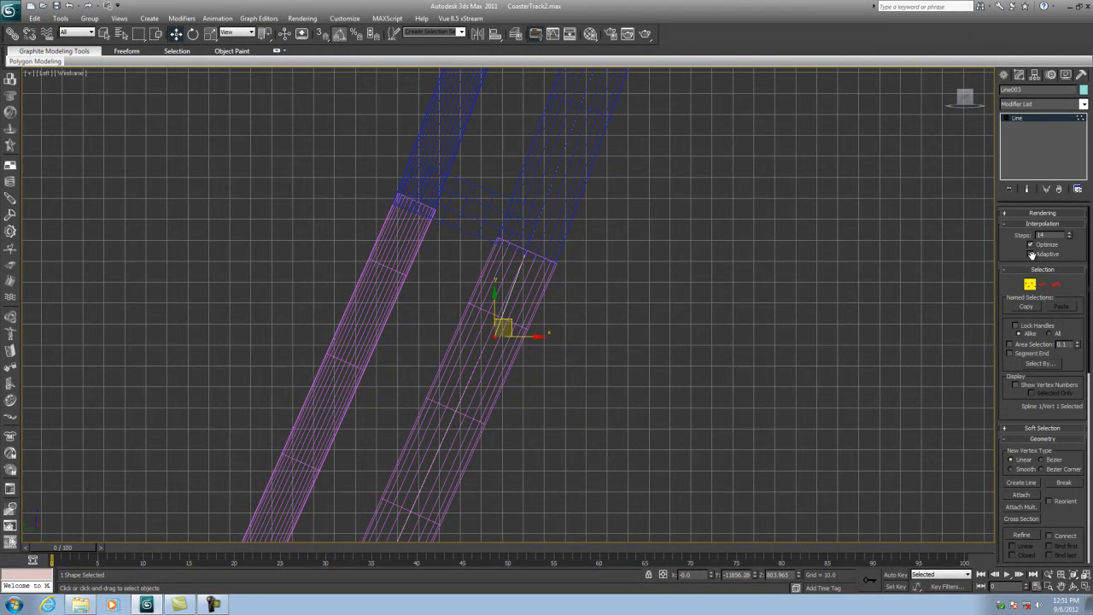
{"action": "left_click", "coordinate": [1029, 283]}
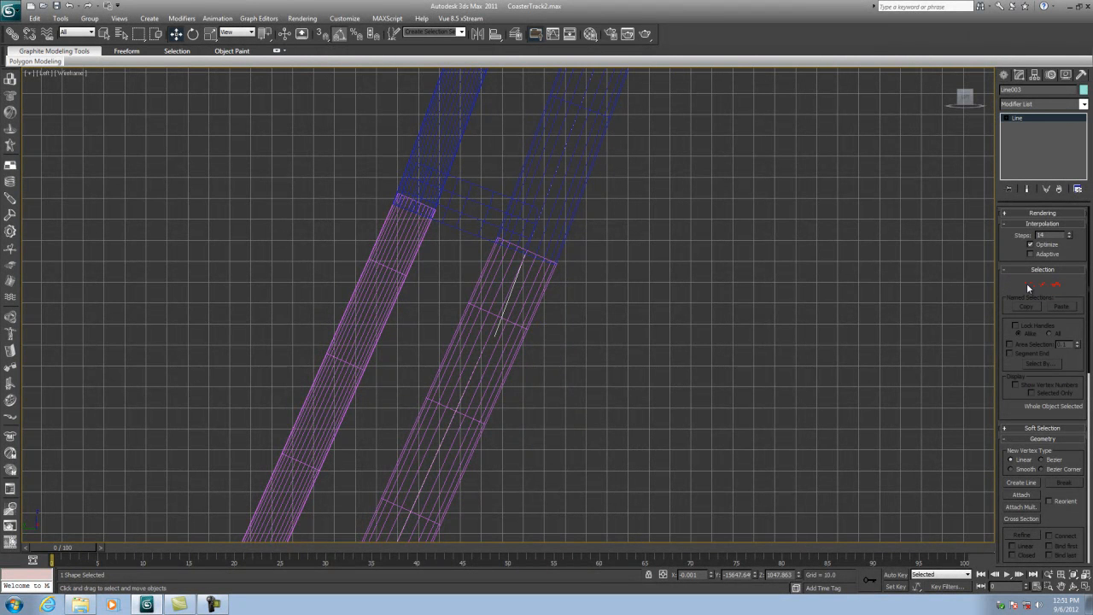
{"action": "left_click", "coordinate": [1085, 586]}
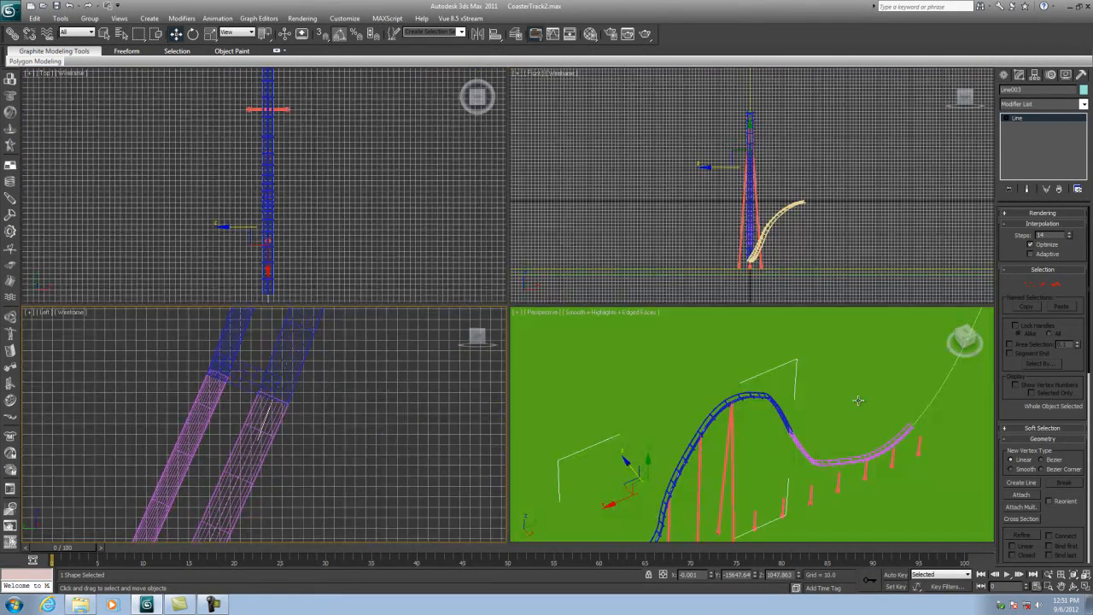
- Zoom in on the track joint in the perspective view and render a quick preview of it
{"action": "scroll", "coordinate": [826, 453], "scroll_direction": "up", "scroll_amount": 5}
{"action": "middle_click_drag", "start_coordinate": [859, 438], "coordinate": [724, 424]}
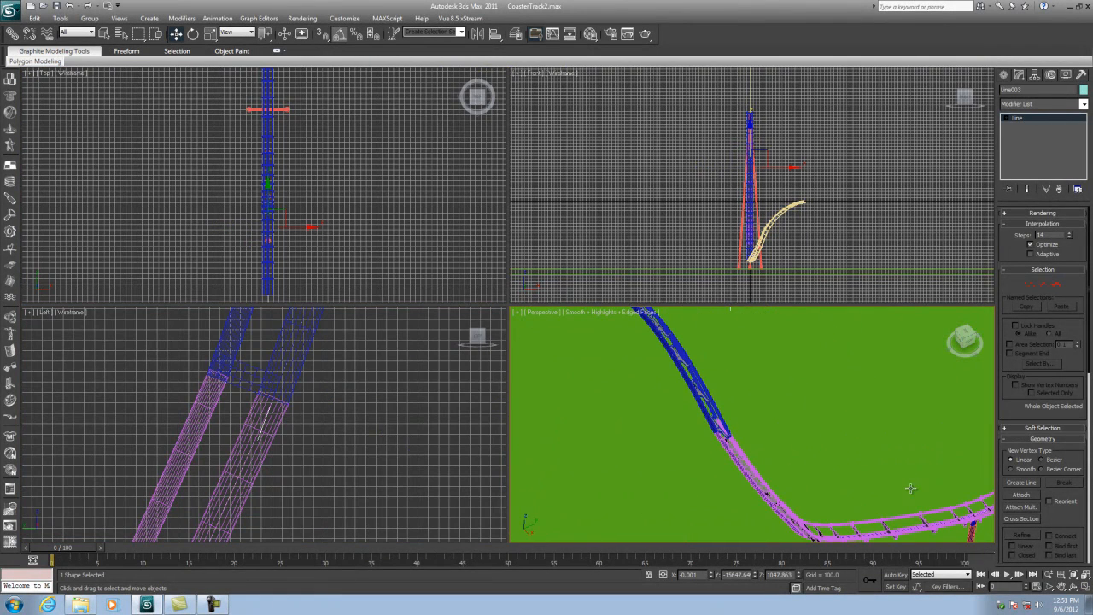
{"action": "left_click", "coordinate": [1073, 587]}
{"action": "left_click_drag", "start_coordinate": [684, 421], "coordinate": [726, 431]}
{"action": "scroll", "coordinate": [726, 431], "scroll_direction": "up", "scroll_amount": 6}
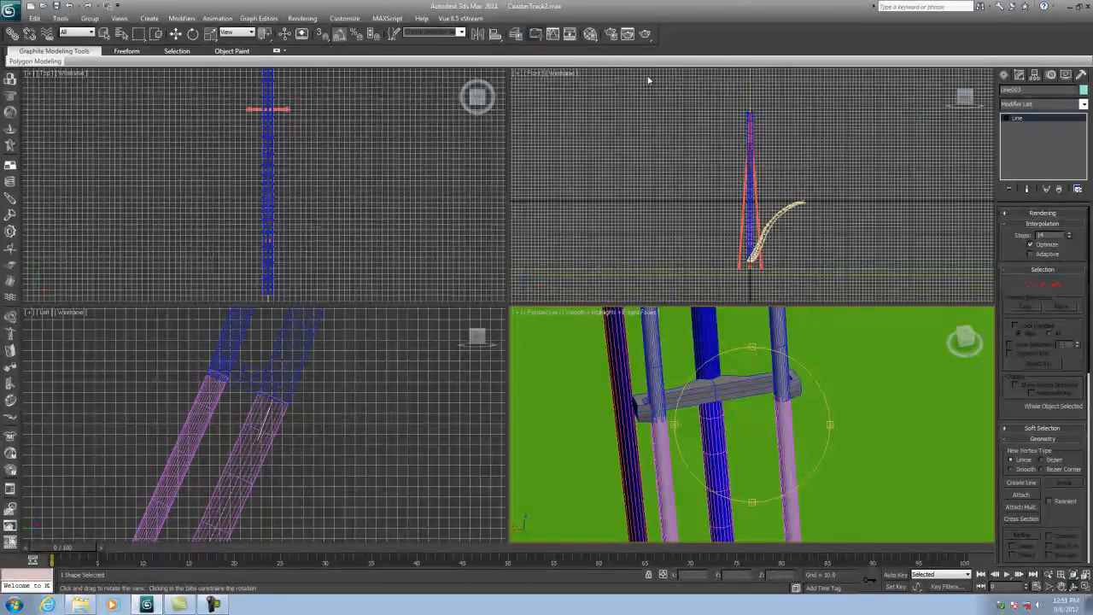
{"action": "key", "text": "w"}
{"action": "left_click", "coordinate": [645, 34]}
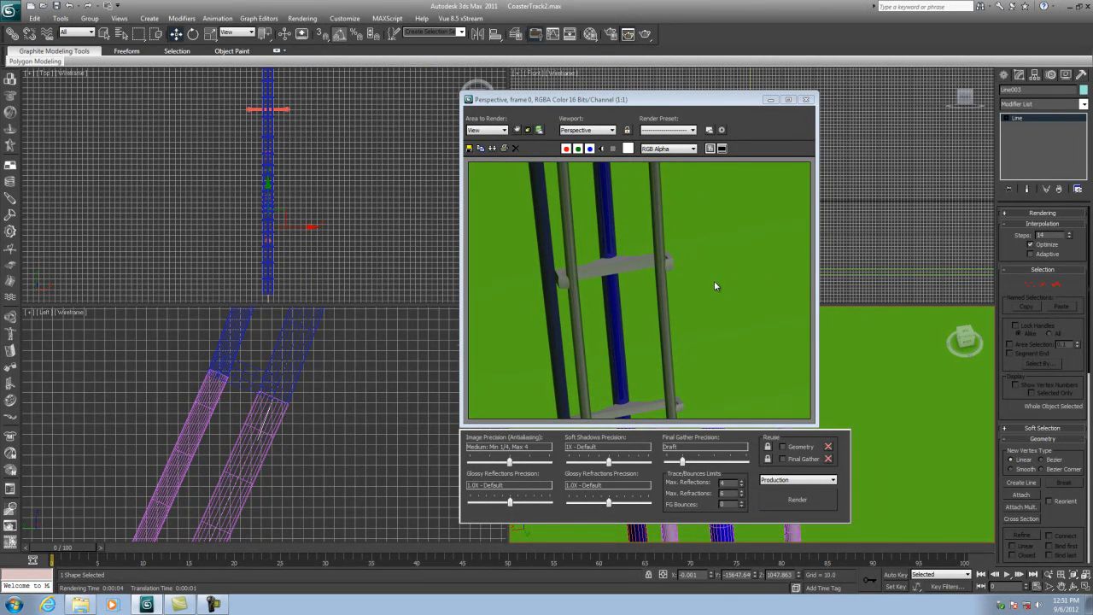
{"action": "left_click", "coordinate": [806, 99]}
- Zoom out and orbit the perspective view to inspect the blue track section and its supports
{"action": "scroll", "coordinate": [770, 420], "scroll_direction": "down", "scroll_amount": 4}
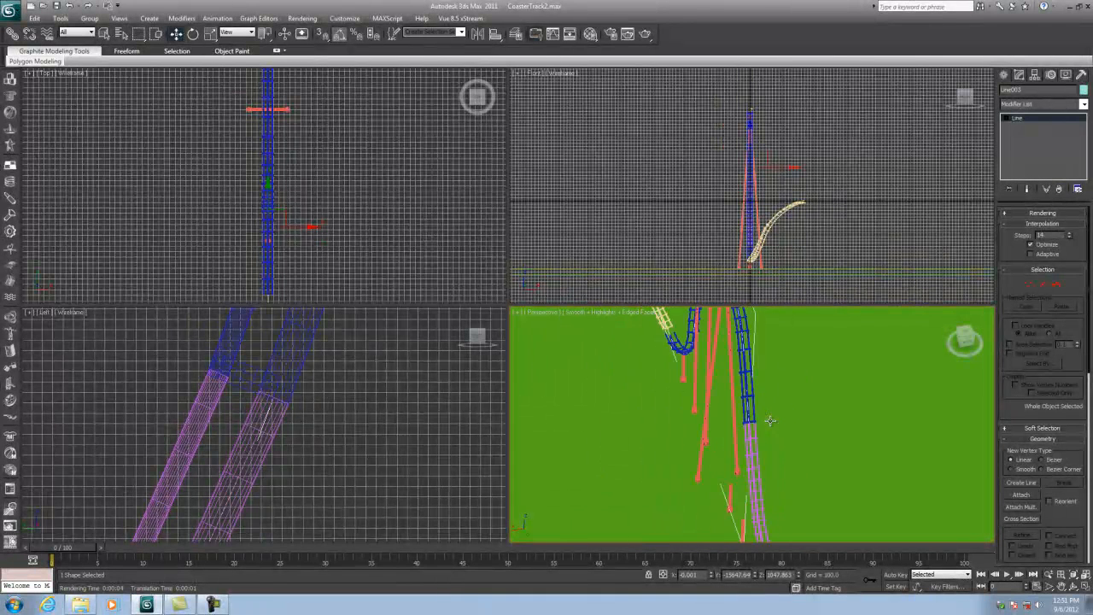
{"action": "scroll", "coordinate": [745, 390], "scroll_direction": "down", "scroll_amount": 4}
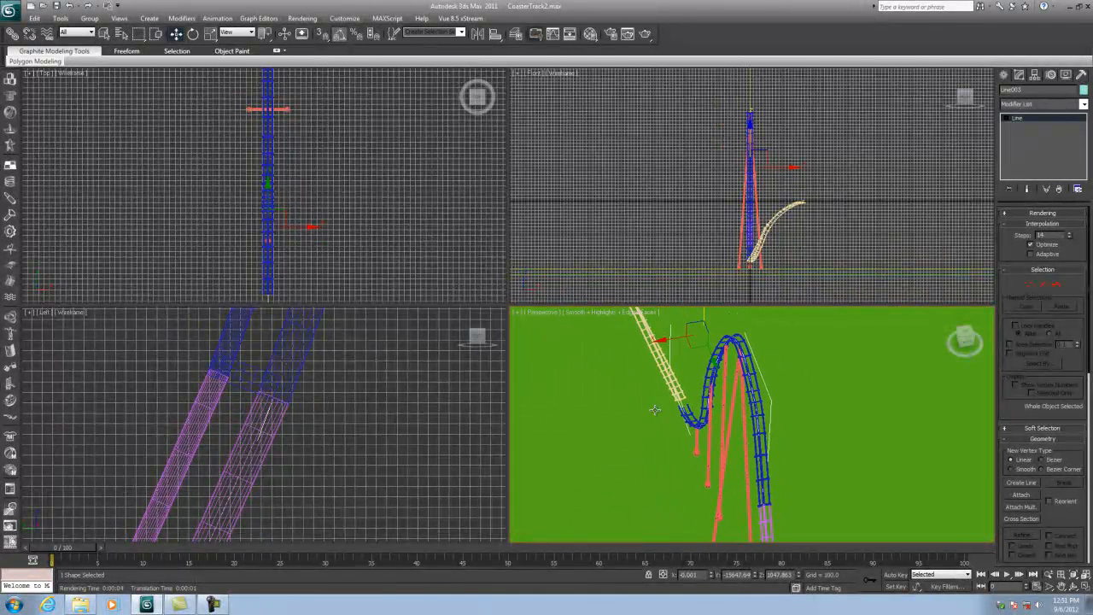
{"action": "left_click", "coordinate": [1073, 587]}
{"action": "left_click_drag", "start_coordinate": [734, 440], "coordinate": [757, 379]}
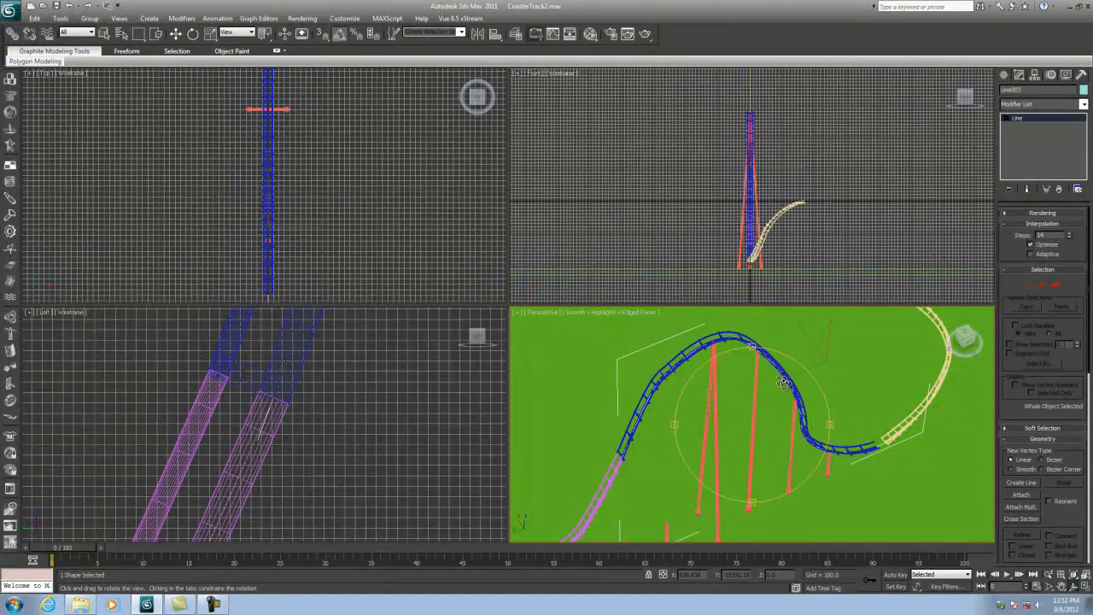
{"action": "mouse_move", "coordinate": [782, 381]}
{"action": "left_mouse_down"}
{"action": "mouse_move", "coordinate": [735, 414]}
{"action": "mouse_move", "coordinate": [755, 404]}
{"action": "mouse_move", "coordinate": [749, 429]}
{"action": "mouse_move", "coordinate": [782, 402]}
{"action": "left_mouse_up"}
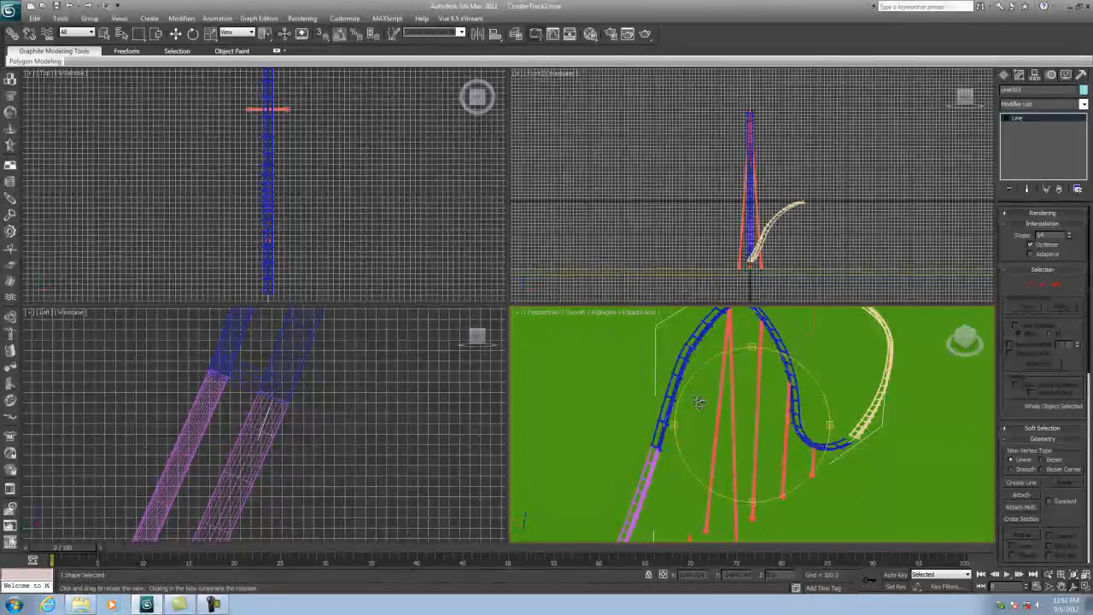